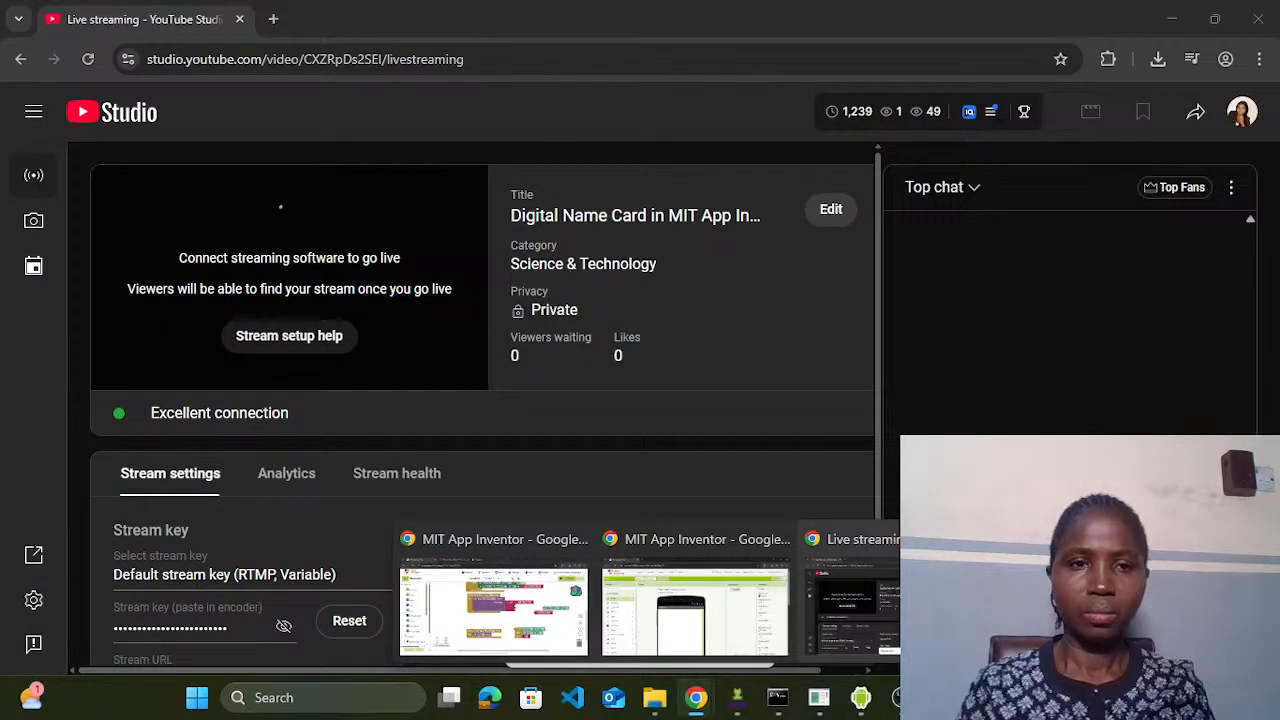
Step: Edit the live stream's settings to change its visibility to Public and save the change
click(850, 605)
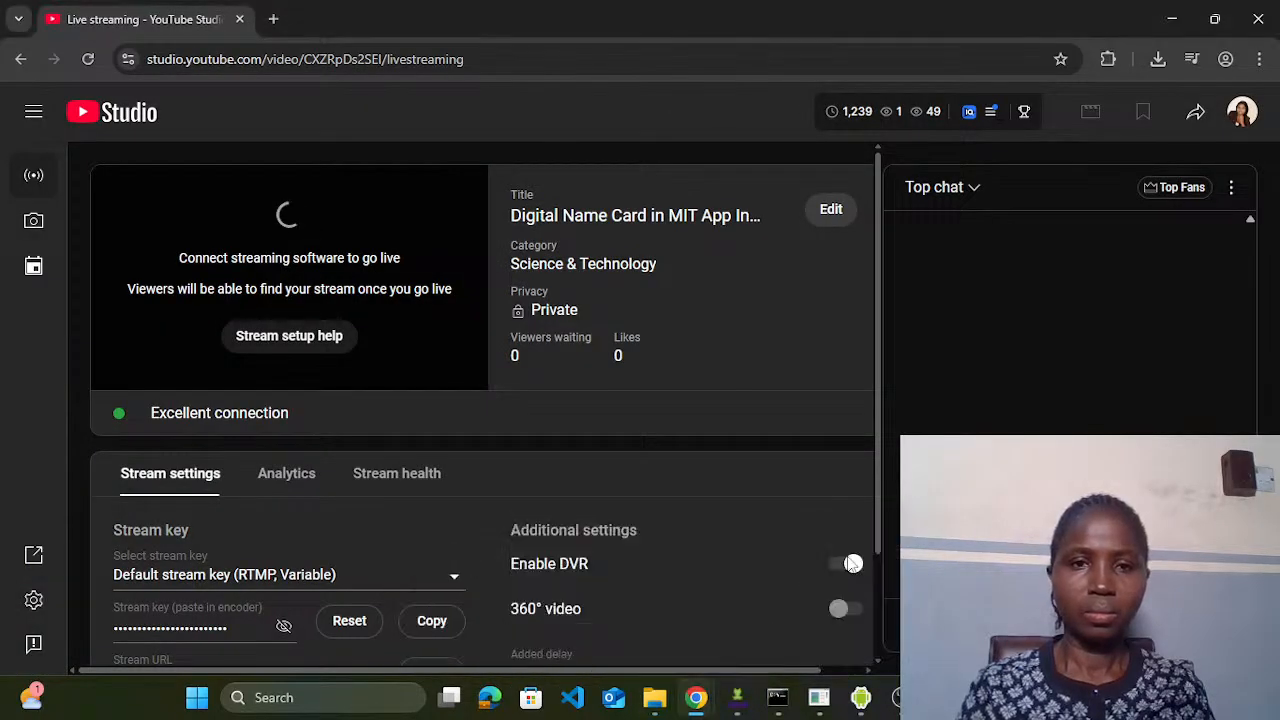
click(833, 212)
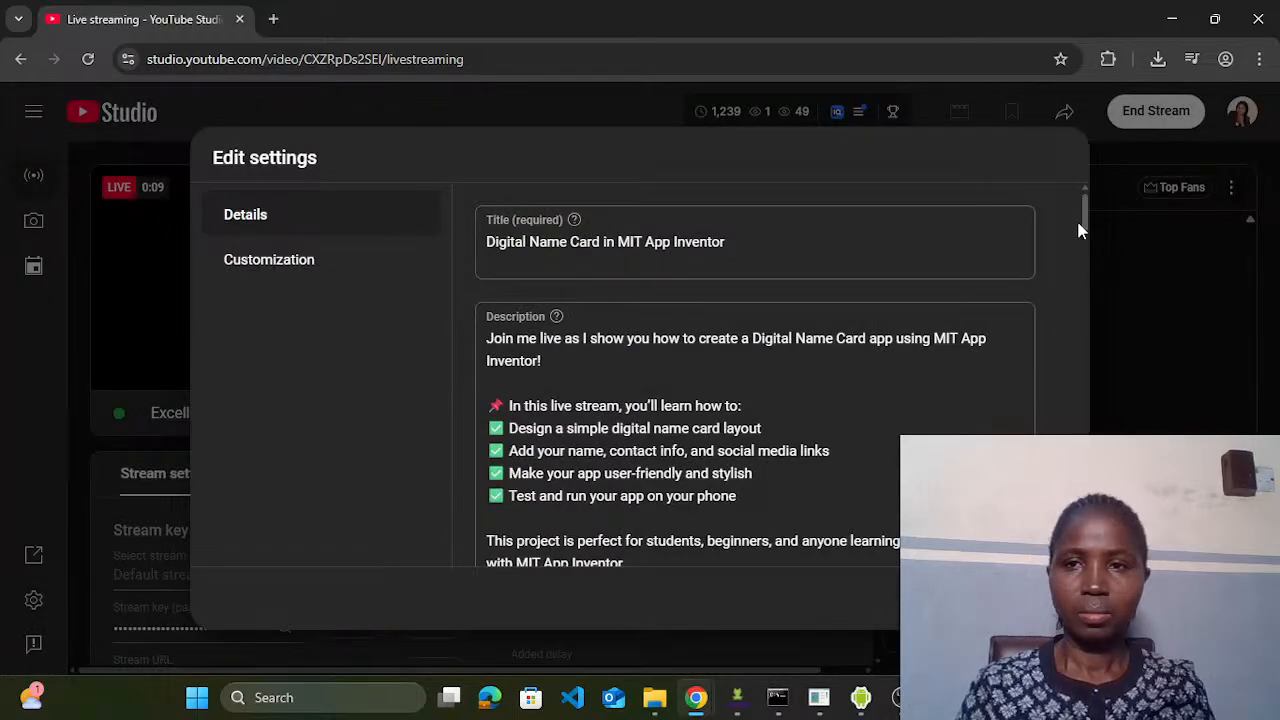
drag(1086, 214, 1086, 280)
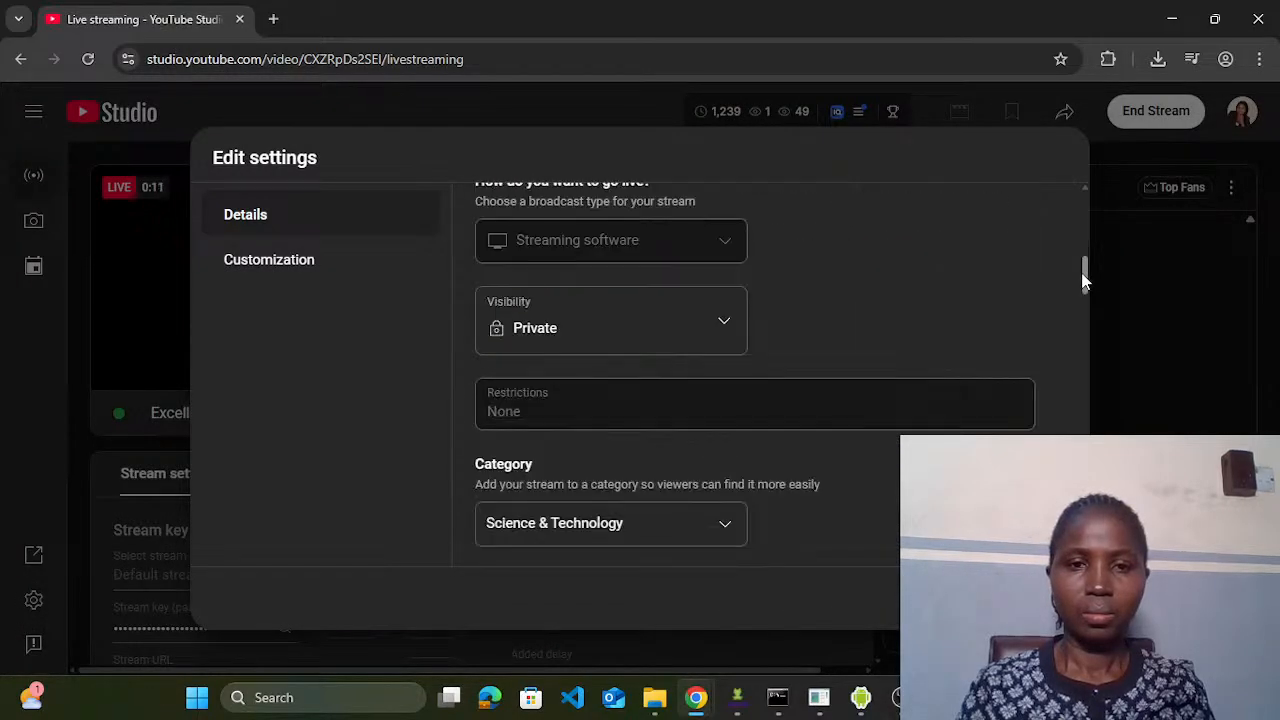
click(726, 320)
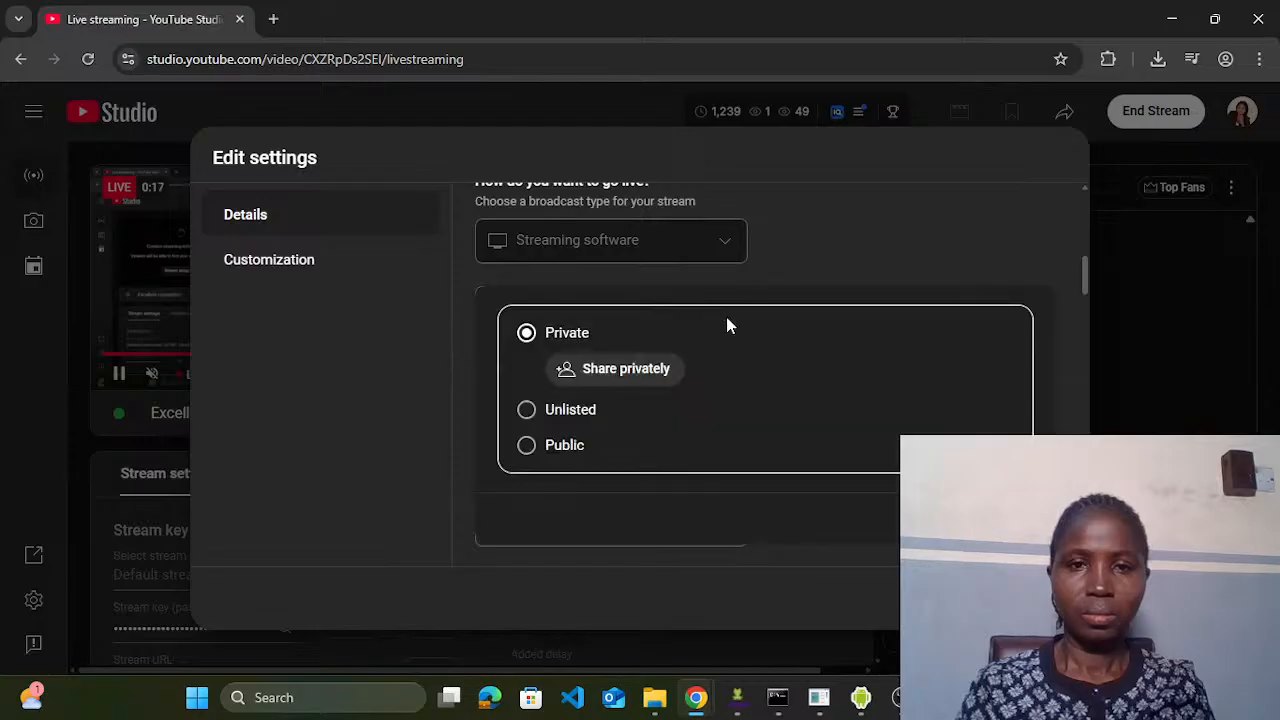
click(527, 445)
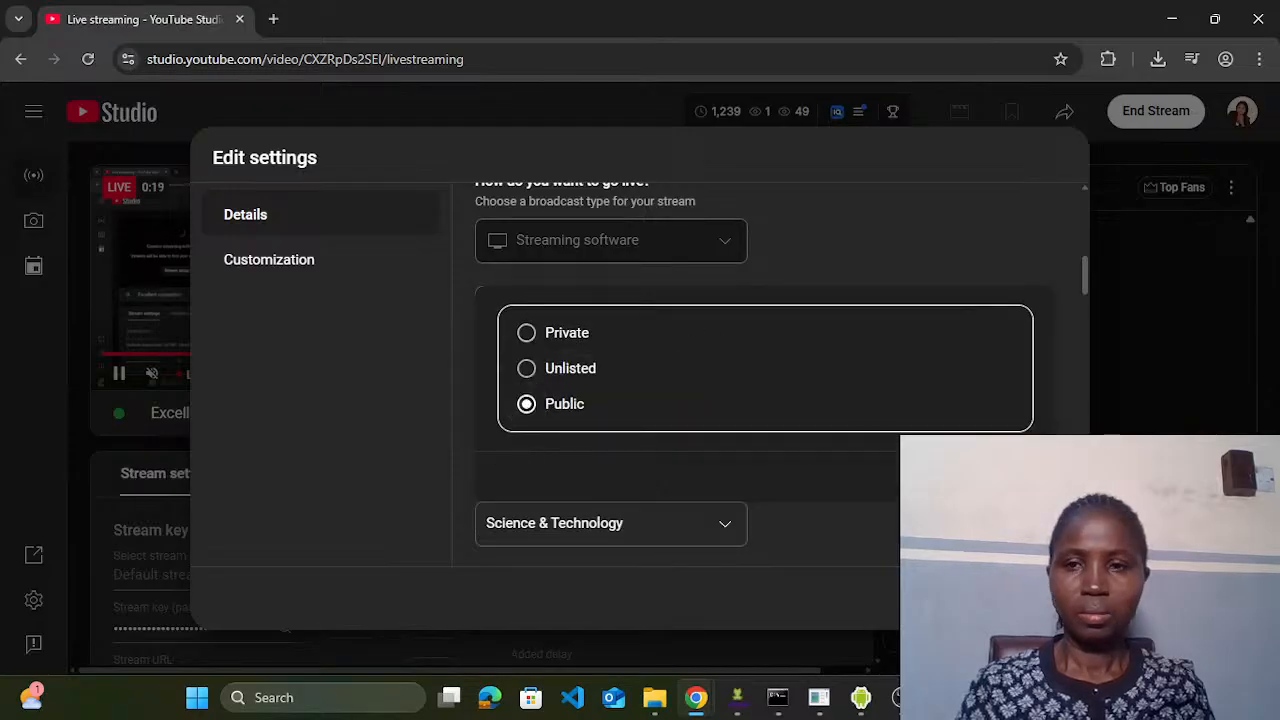
click(1014, 476)
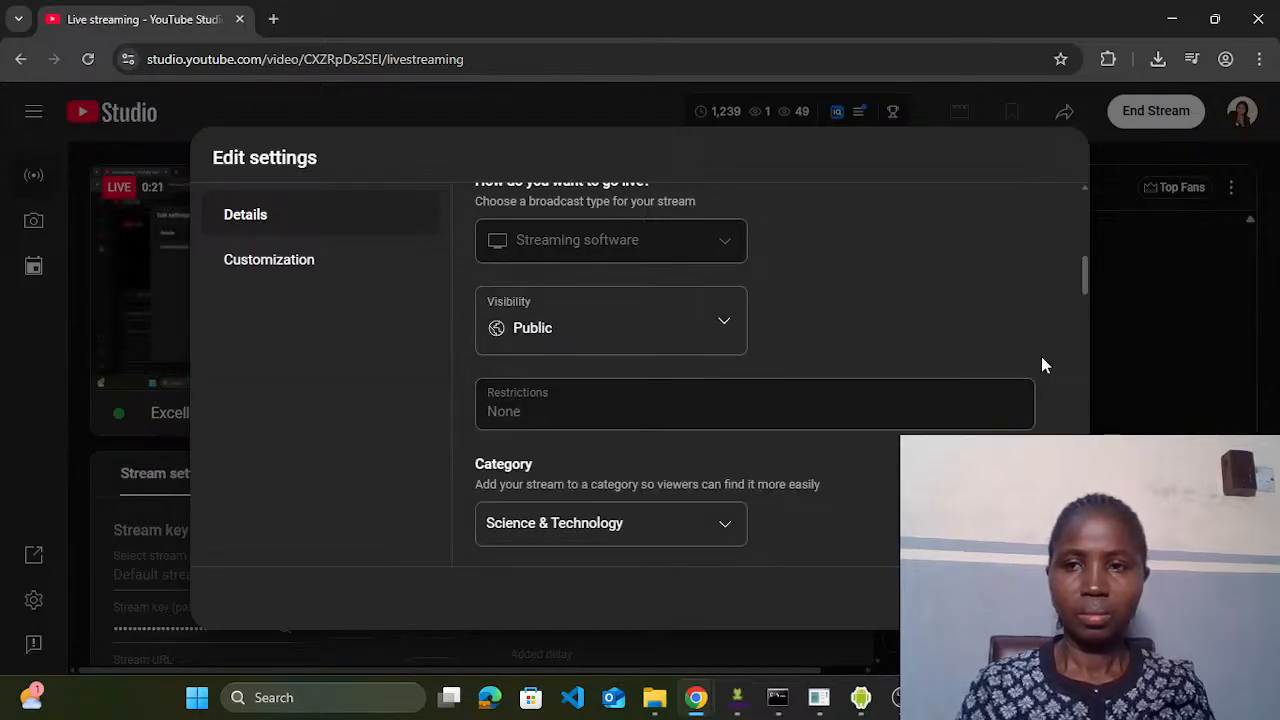
click(1037, 598)
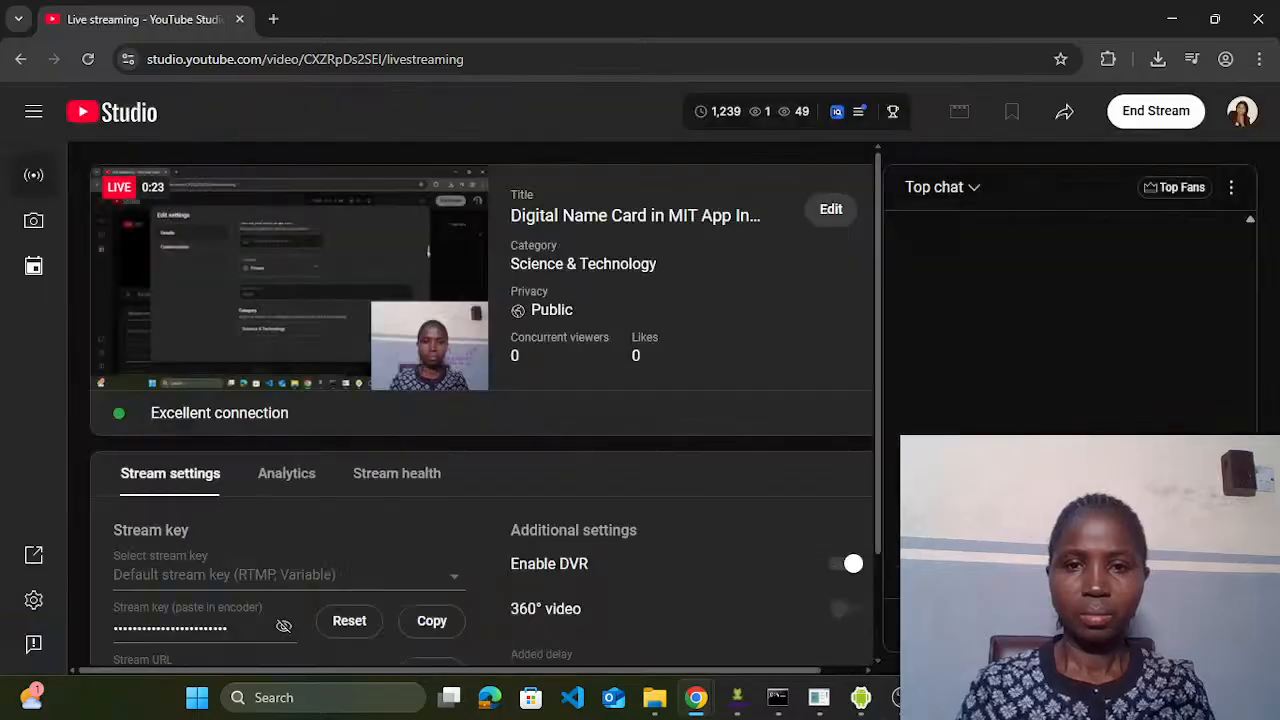
Step: Switch to the MIT App Inventor window and create a new project named NAMECARD
mouse_move(697, 697)
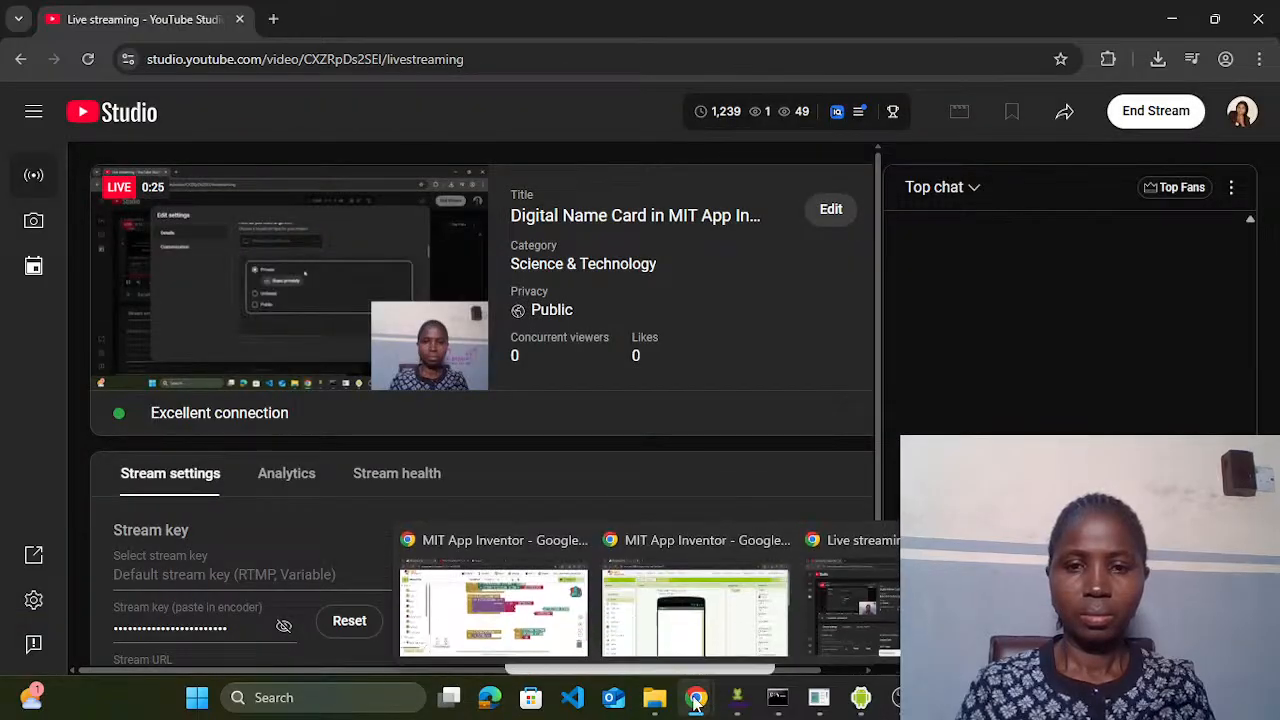
click(694, 640)
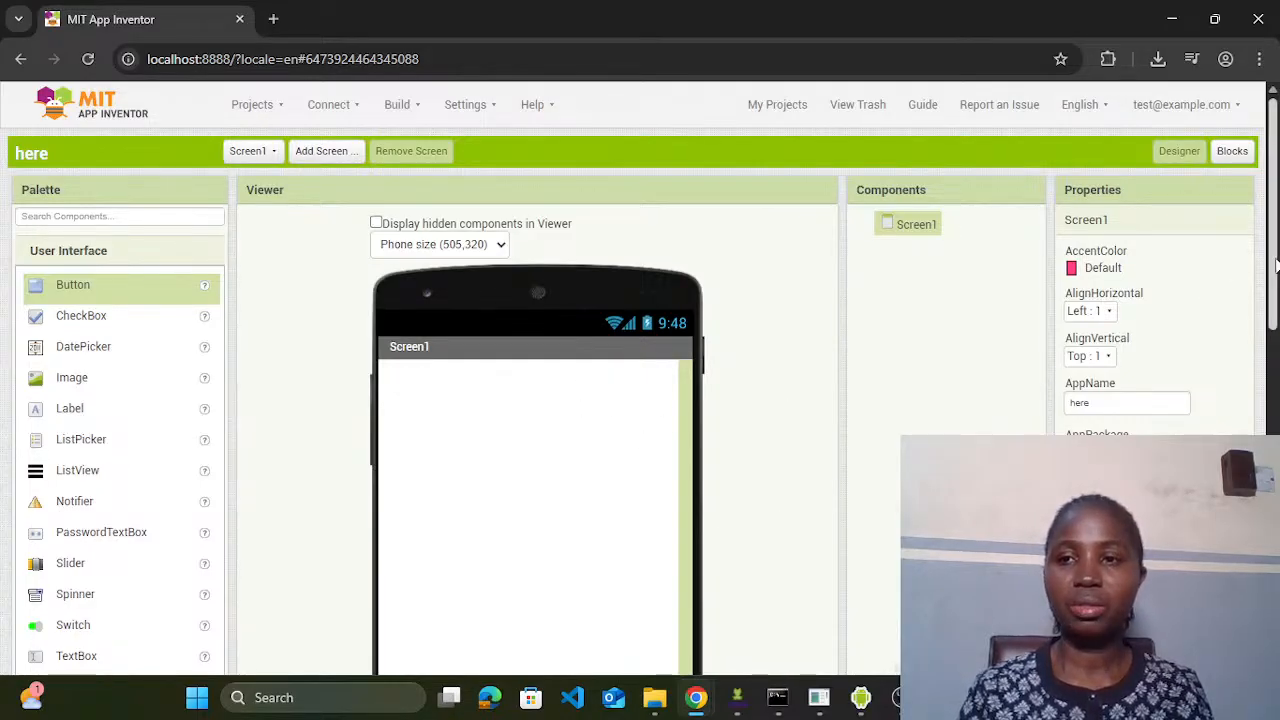
mouse_move(1275, 265)
mouse_down()
mouse_move(1275, 590)
mouse_move(1274, 243)
mouse_up()
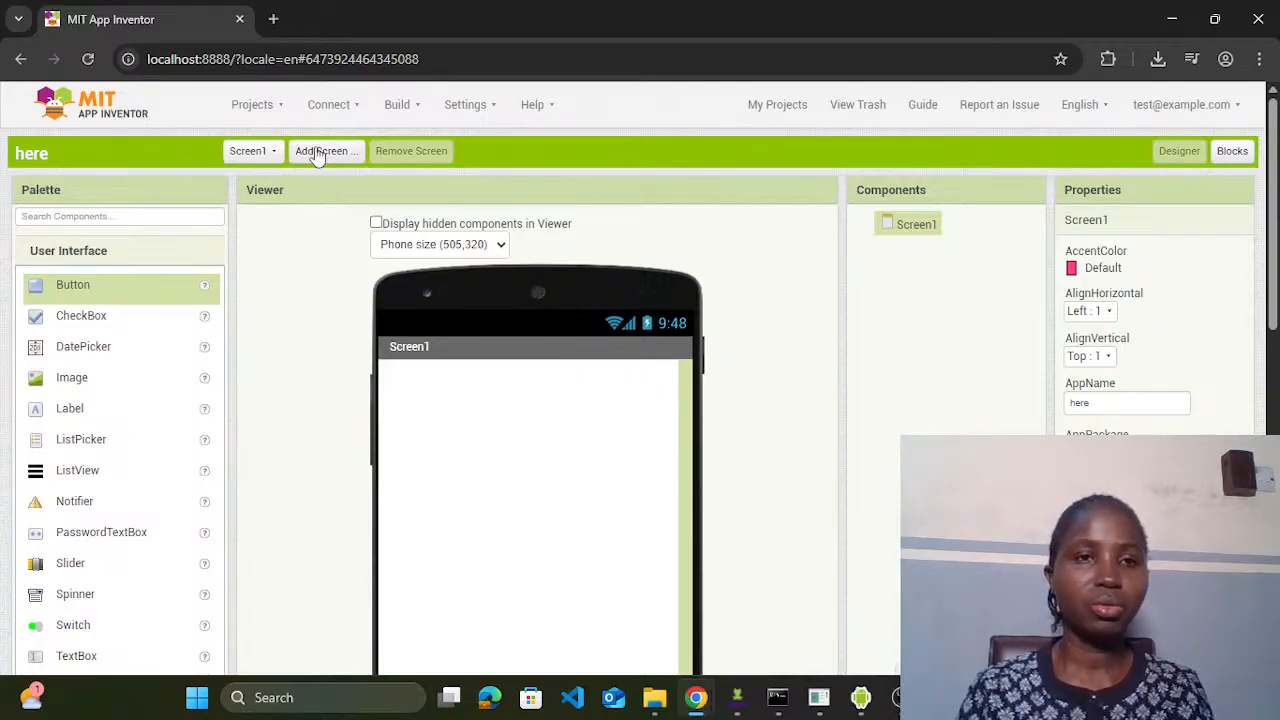
click(283, 108)
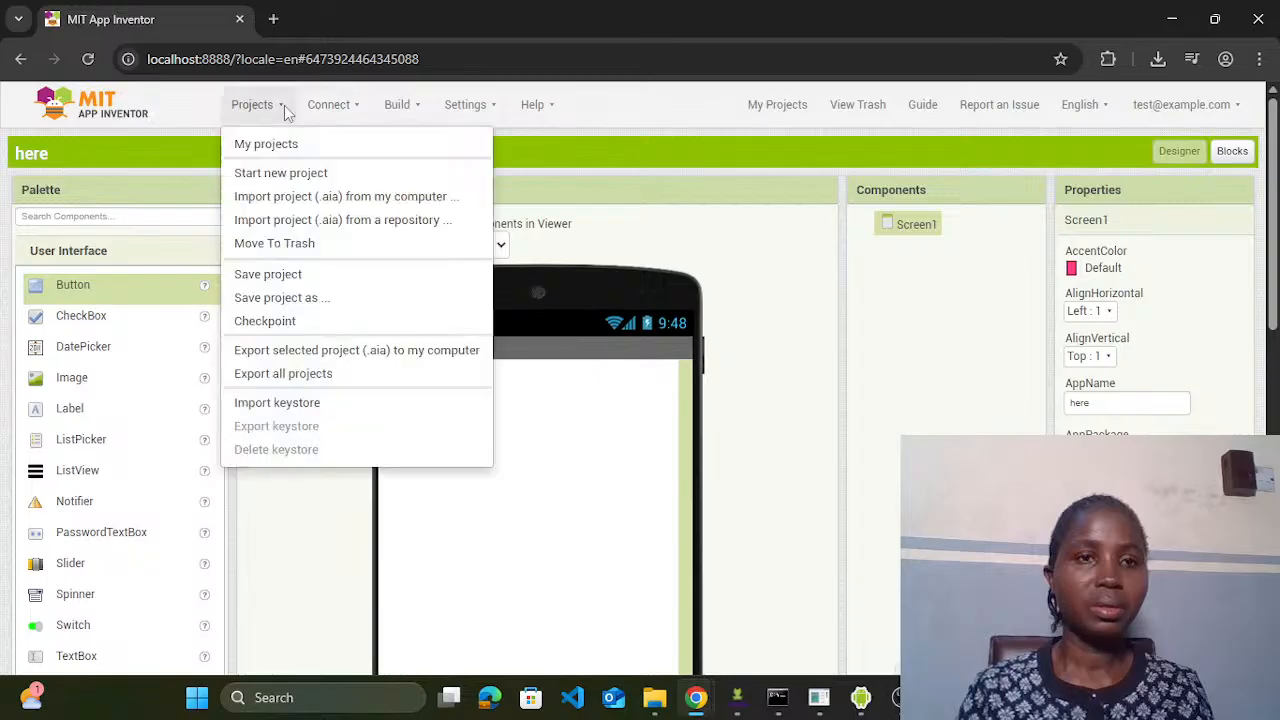
click(283, 178)
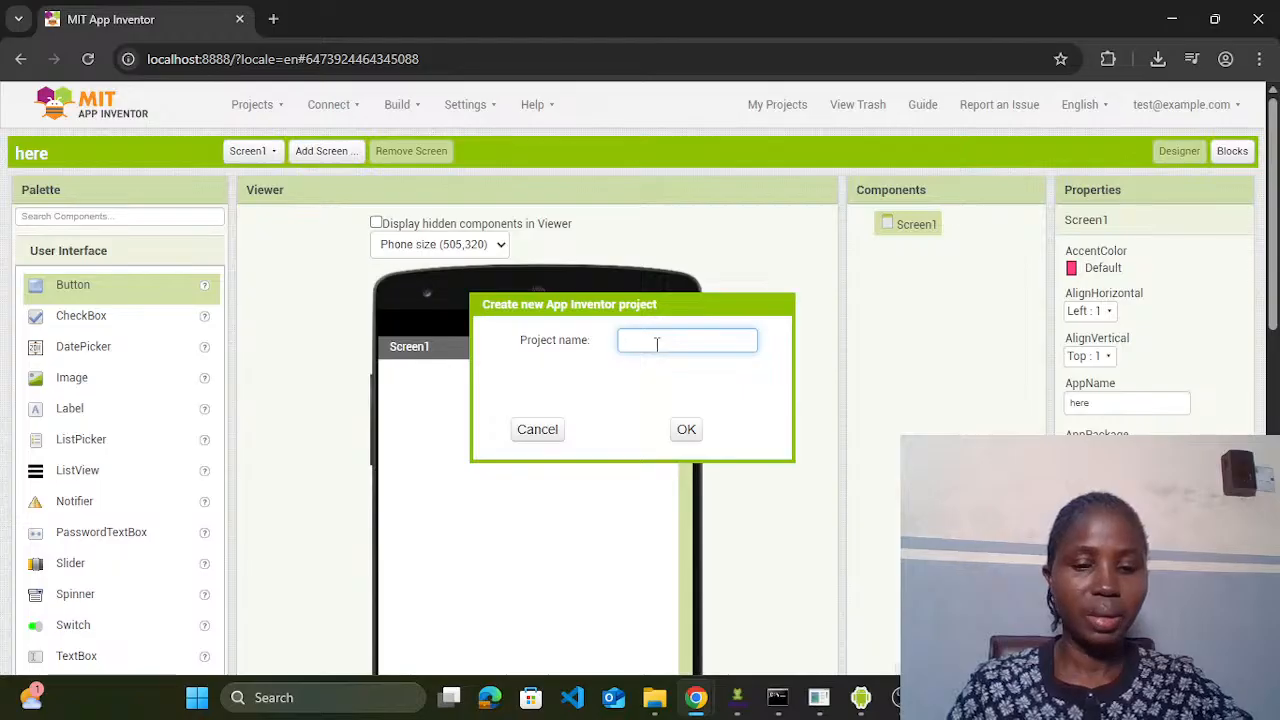
text(NAMECAR)
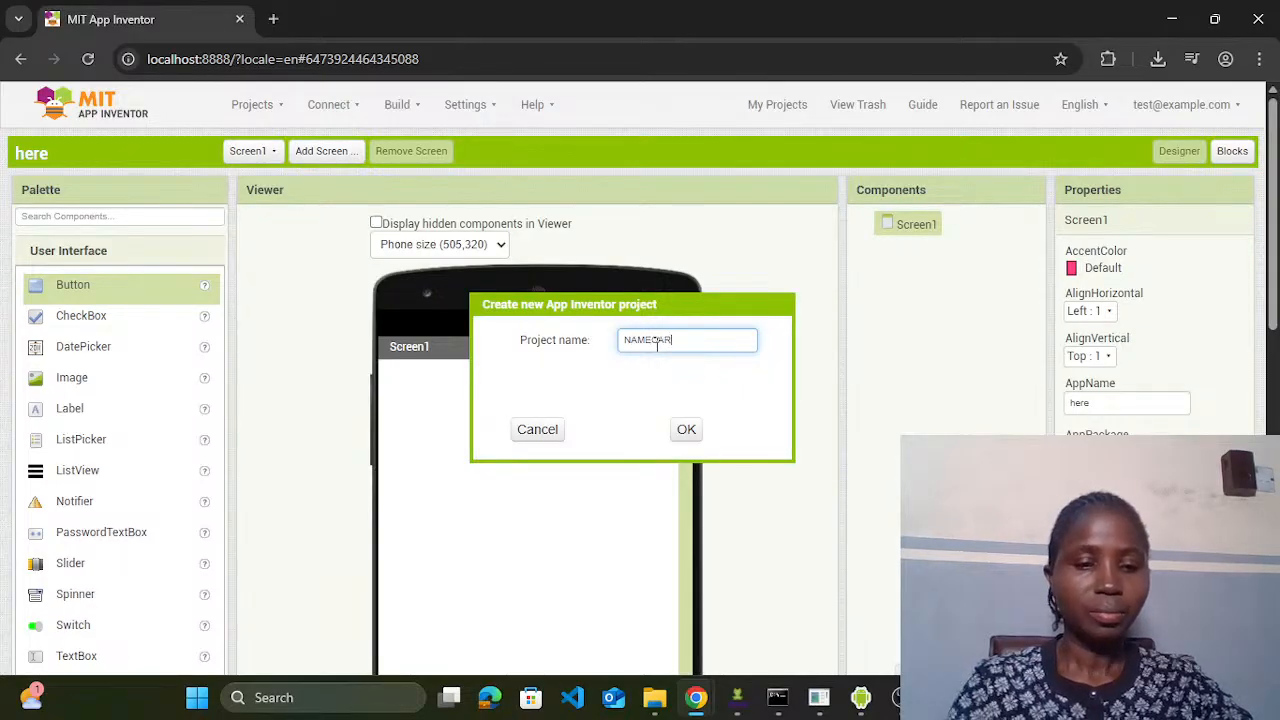
text(D)
click(686, 429)
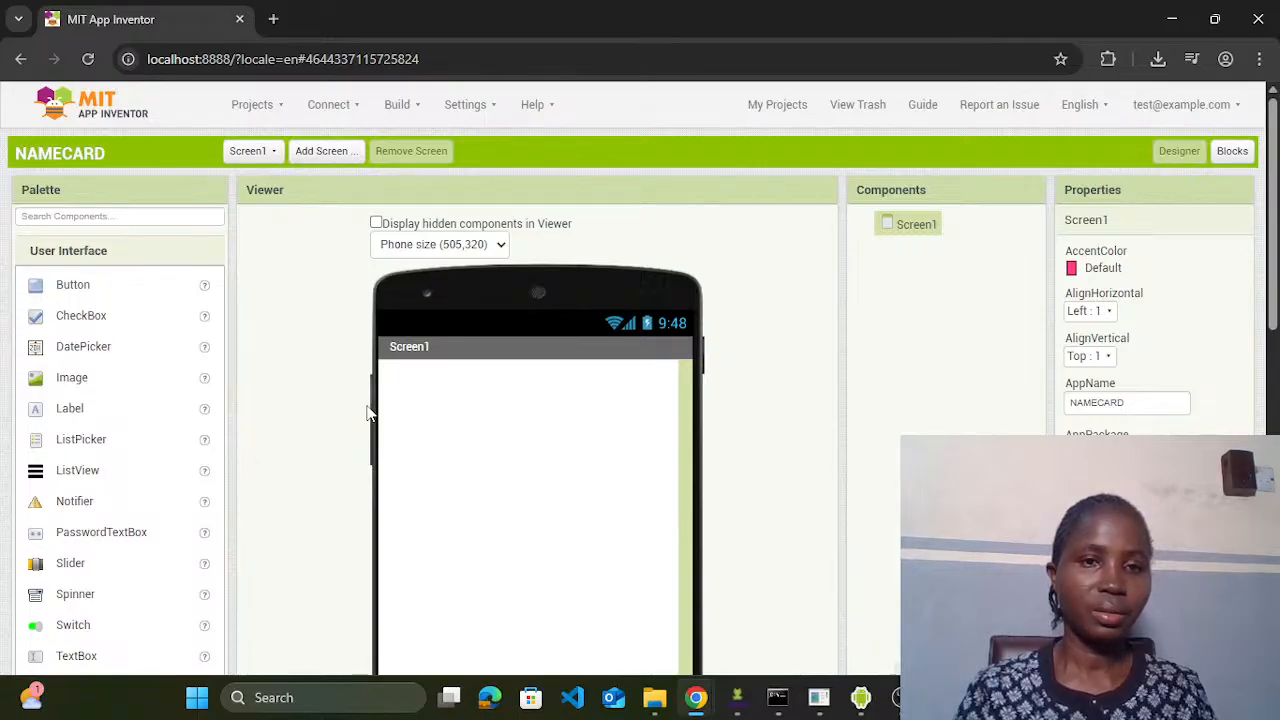
Step: Add a HorizontalArrangement layout component to the top of the blank Screen1
drag(367, 408, 376, 461)
click(794, 395)
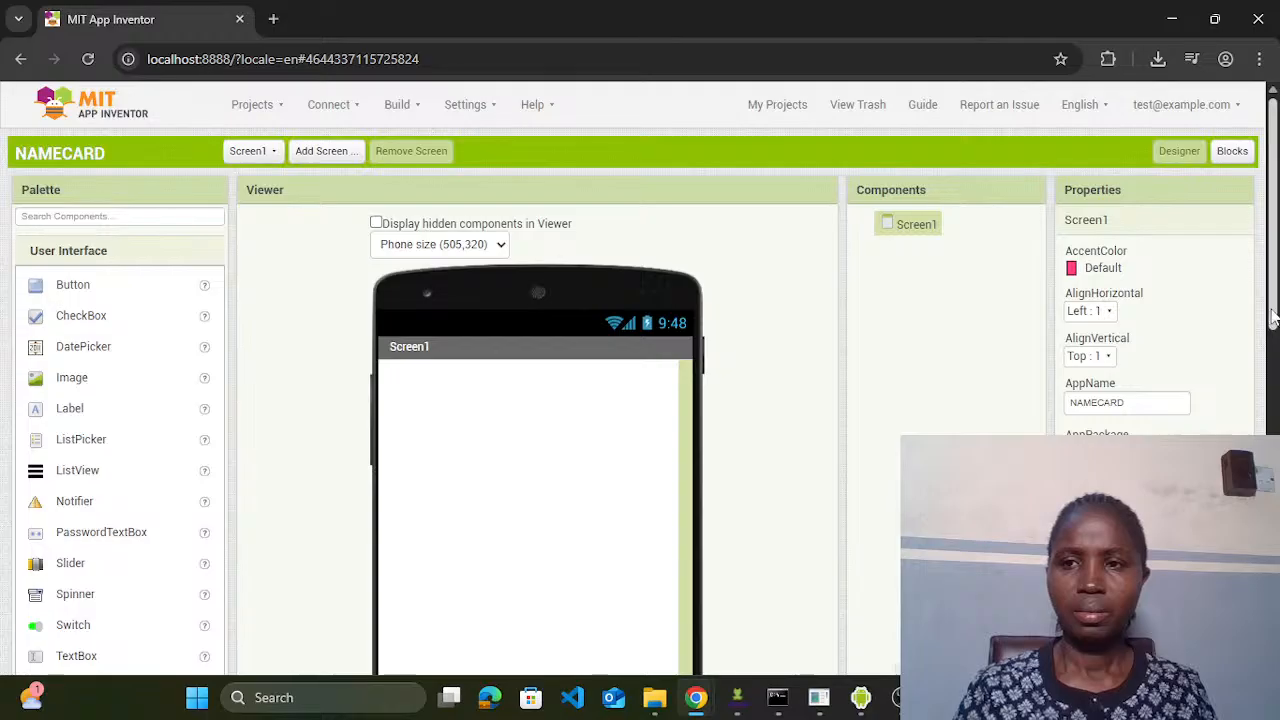
drag(1273, 313, 1273, 481)
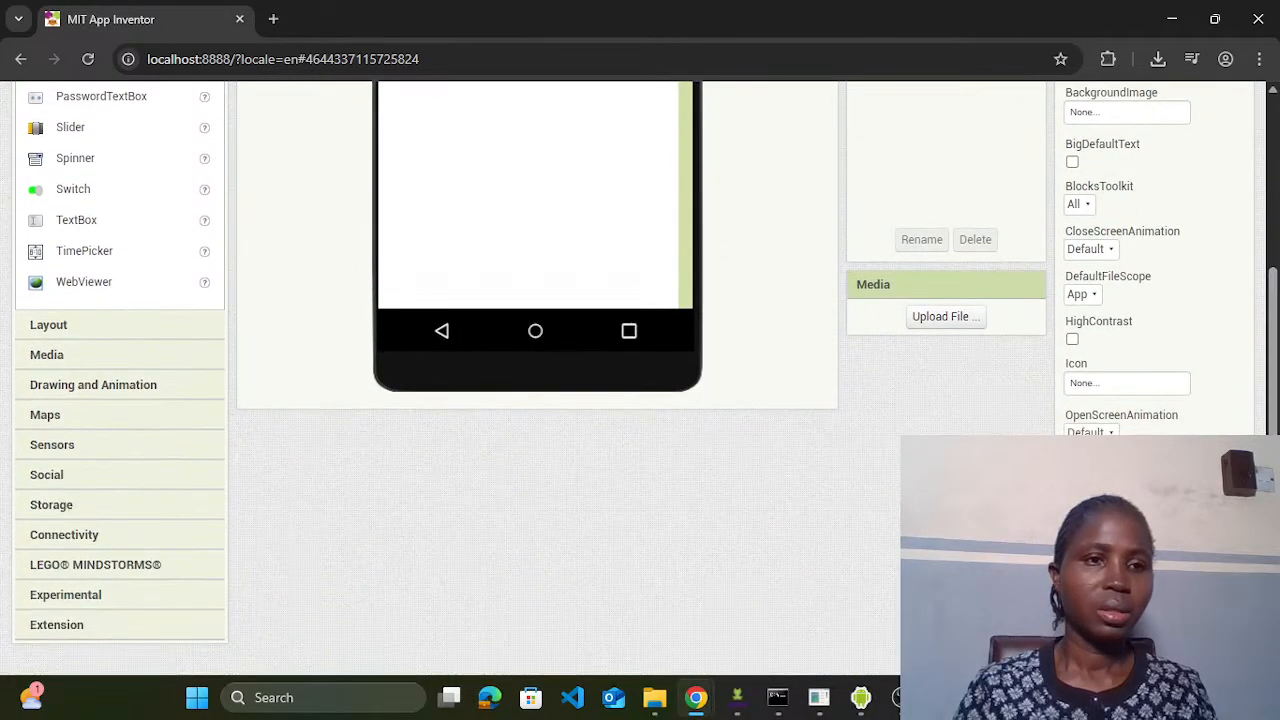
click(74, 332)
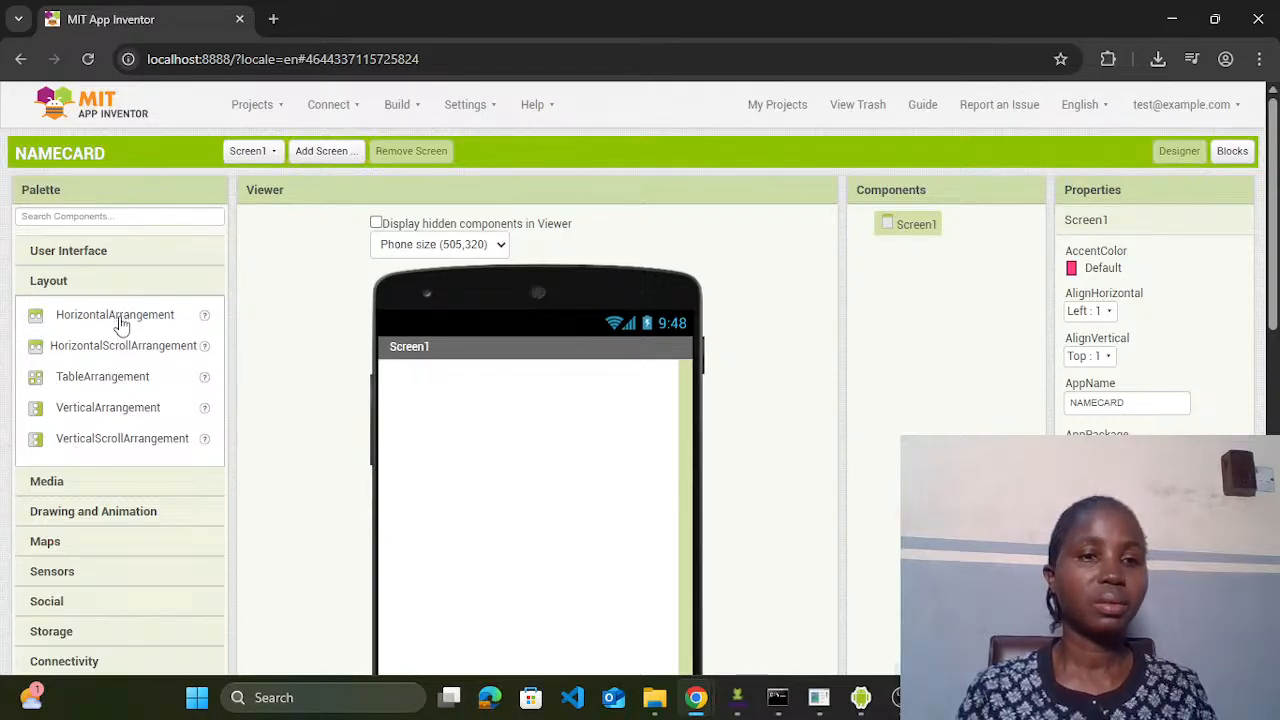
drag(120, 323, 472, 410)
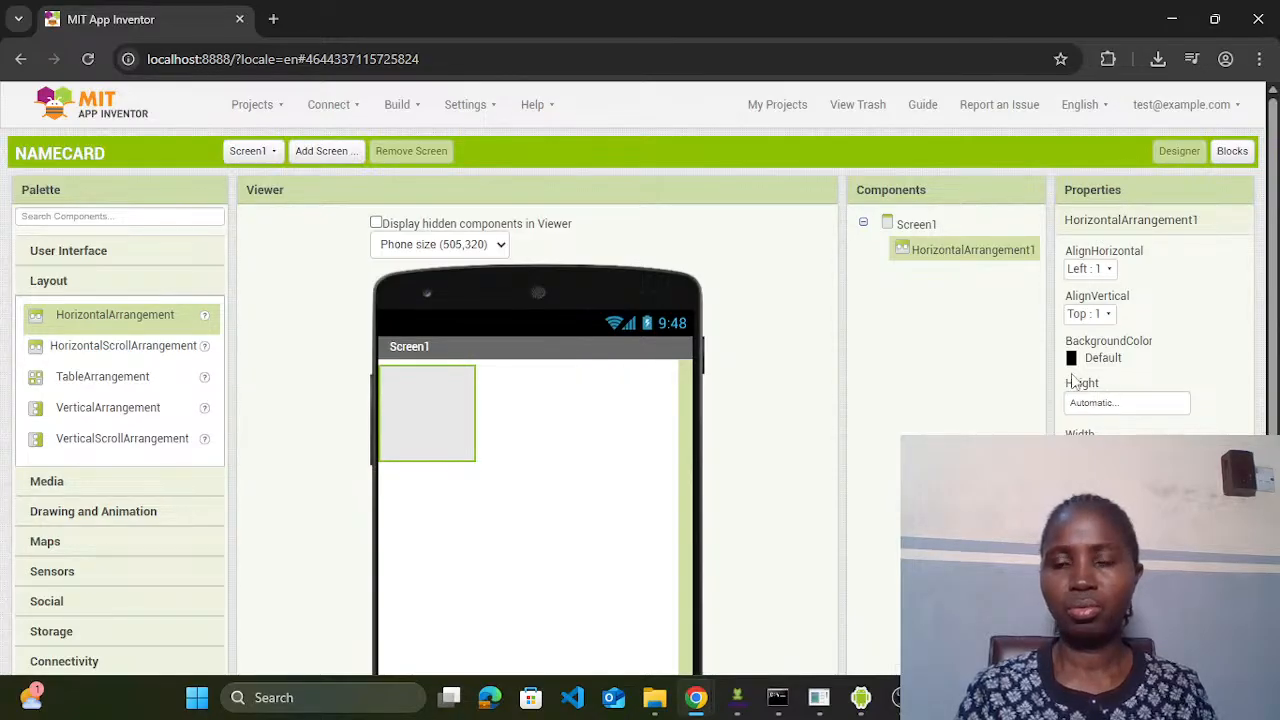
Step: Set the horizontal arrangement's AlignHorizontal to Center : 3 and its width to Fill parent
click(1113, 270)
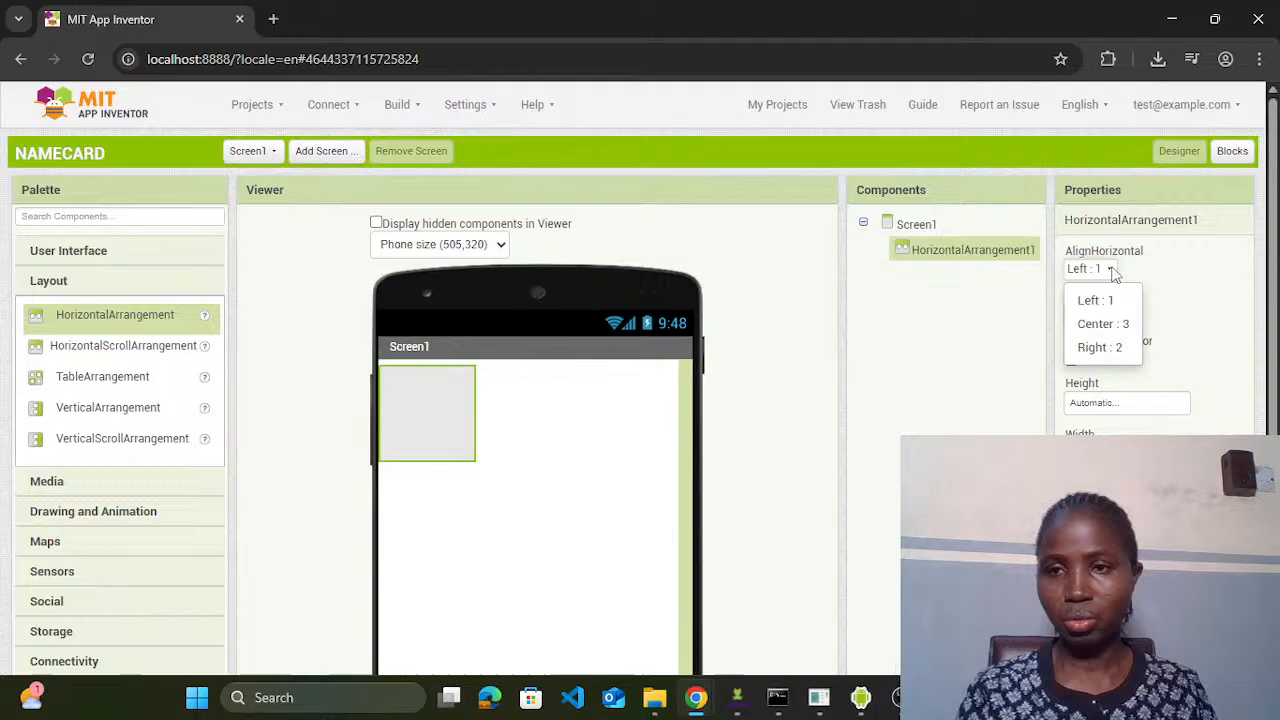
click(1118, 325)
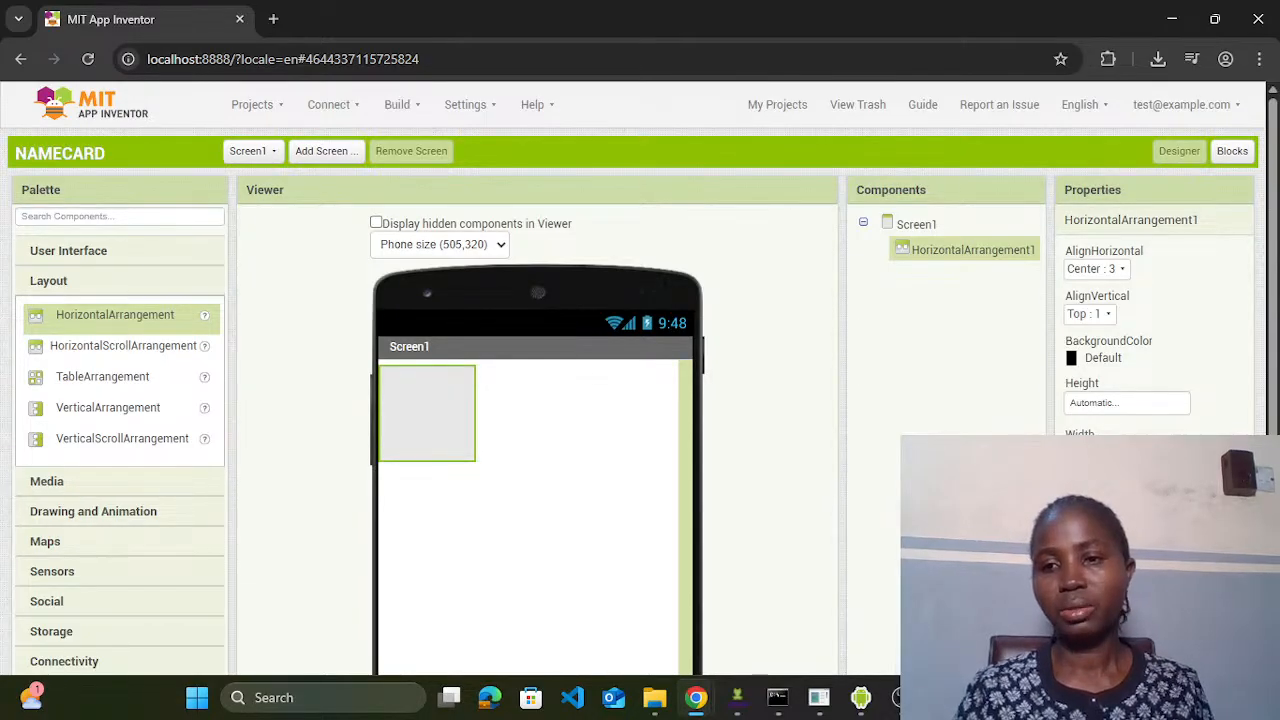
click(1150, 590)
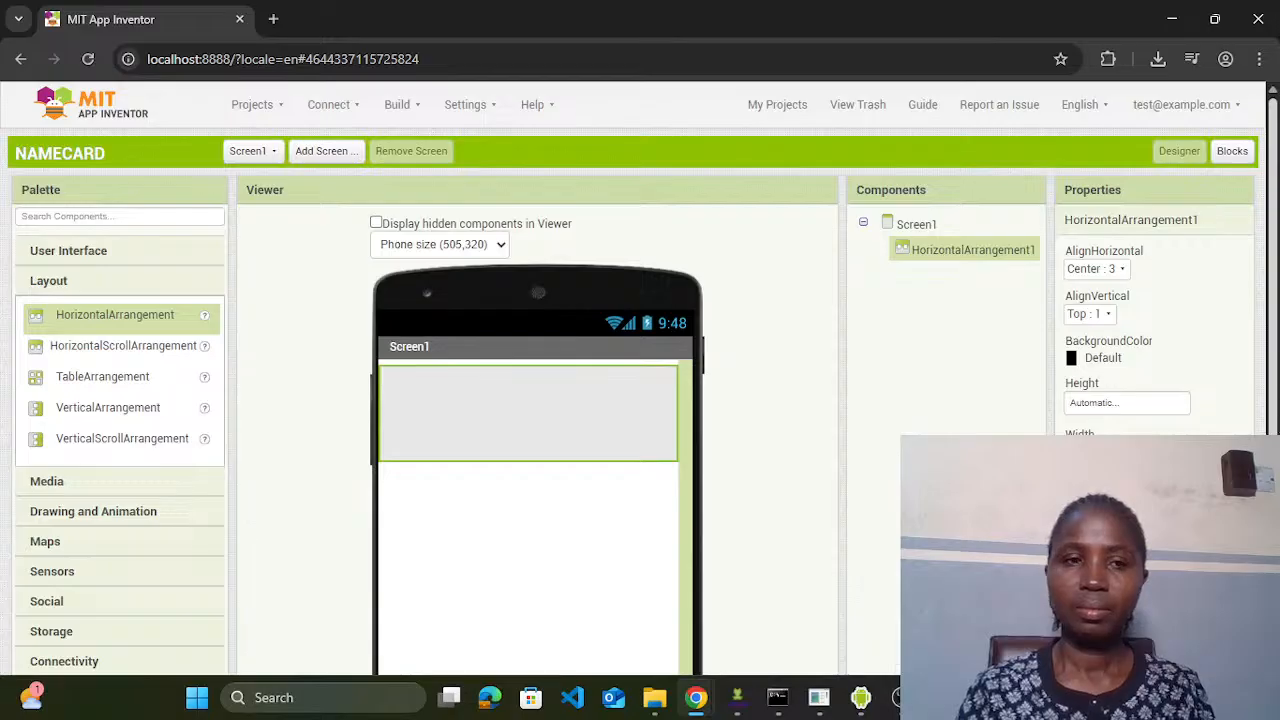
scroll(540, 400, down, 2)
scroll(540, 400, up, 2)
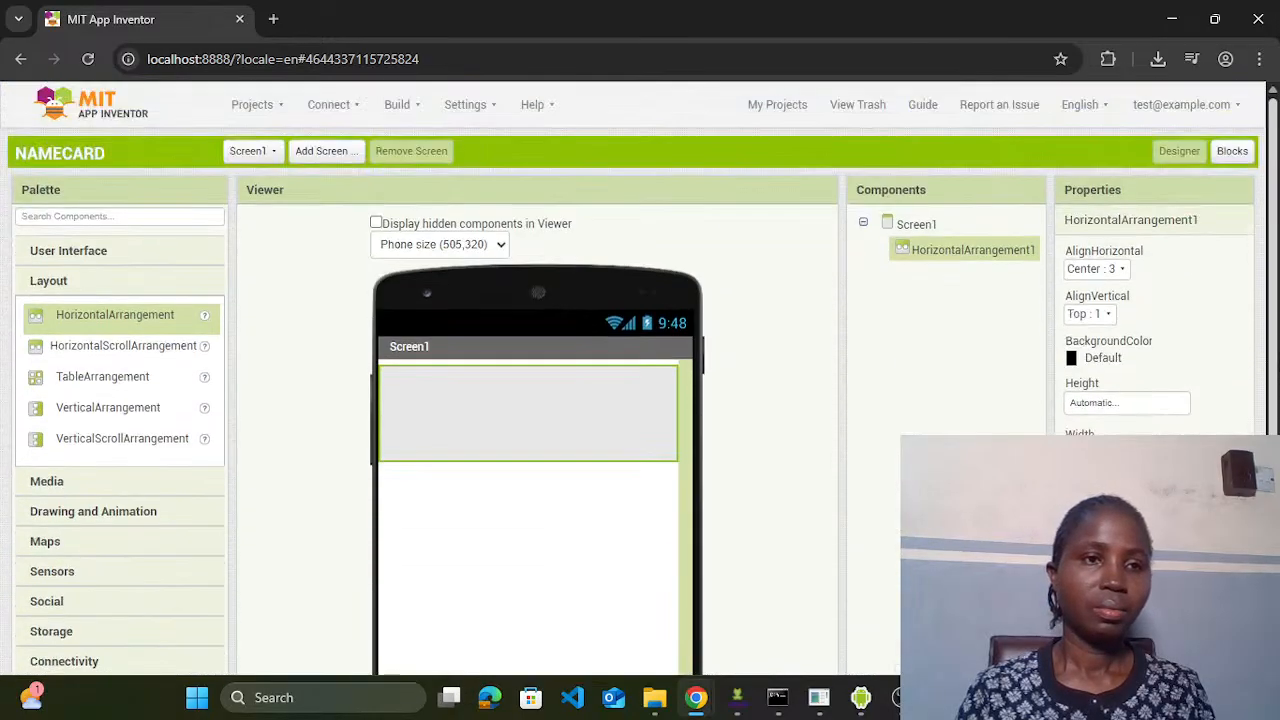
Step: Add an Image component to the screen and move it inside the horizontal arrangement
click(54, 254)
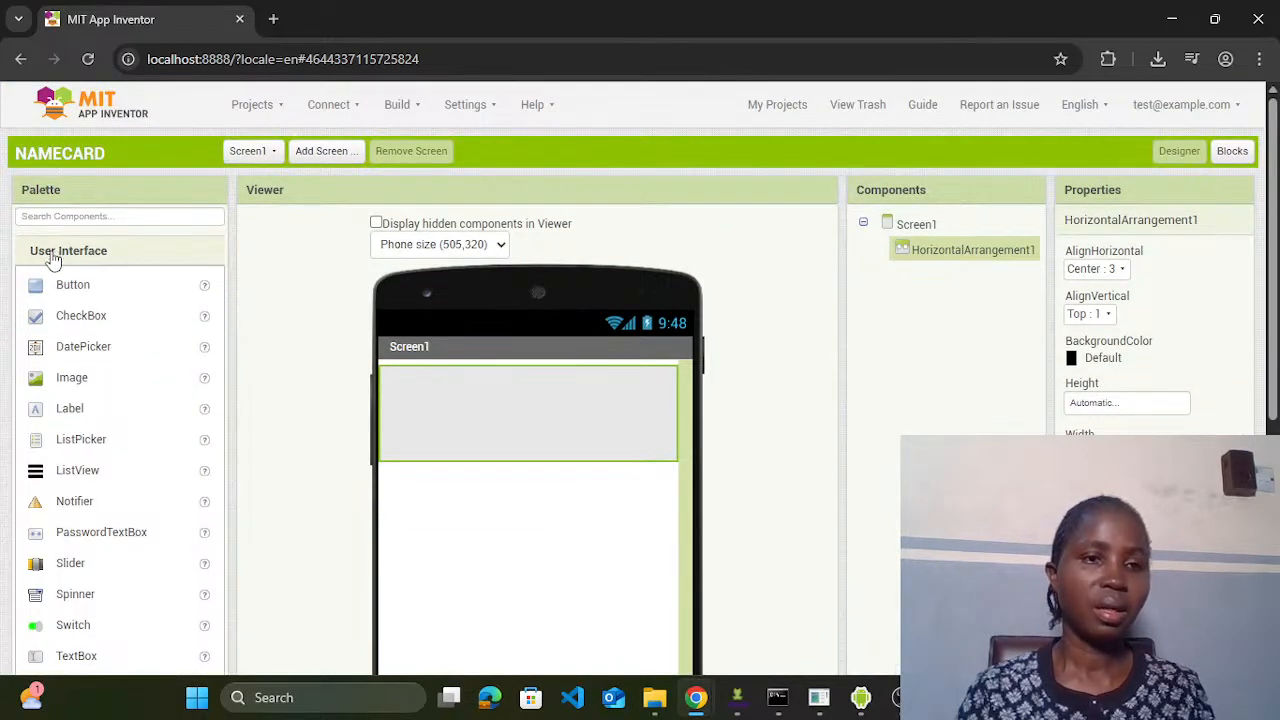
drag(66, 378, 510, 482)
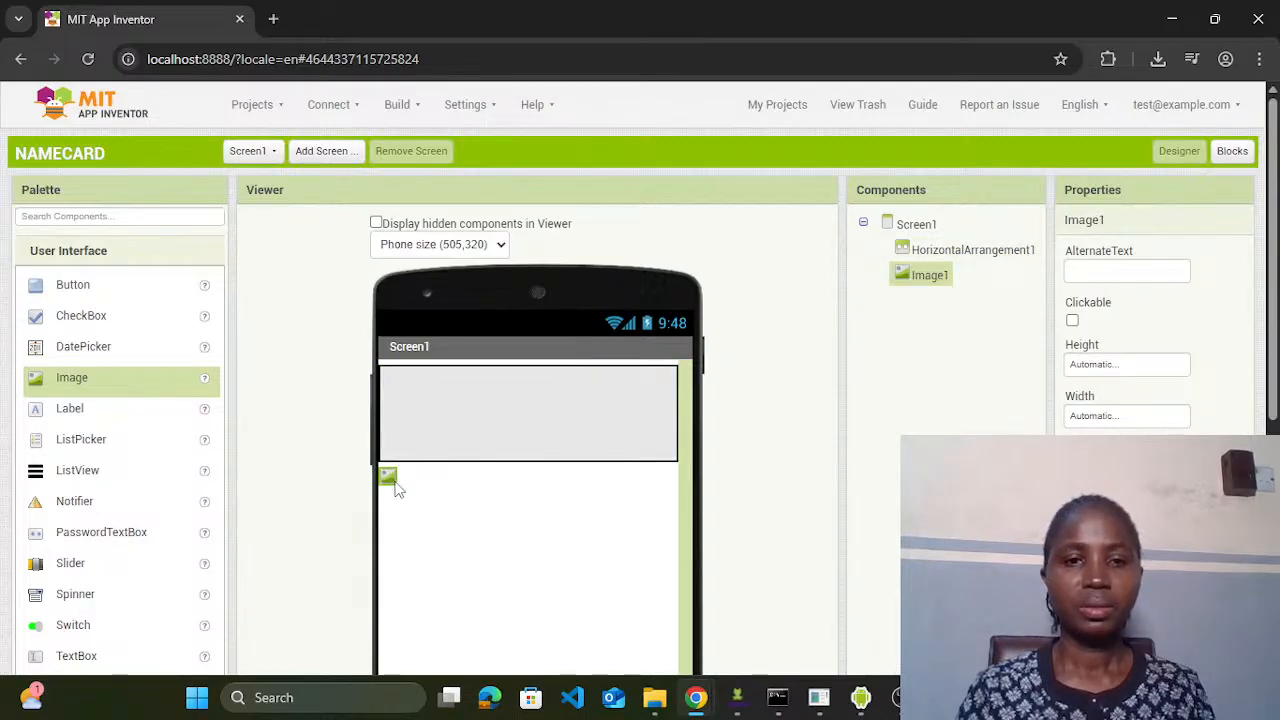
drag(390, 480, 513, 418)
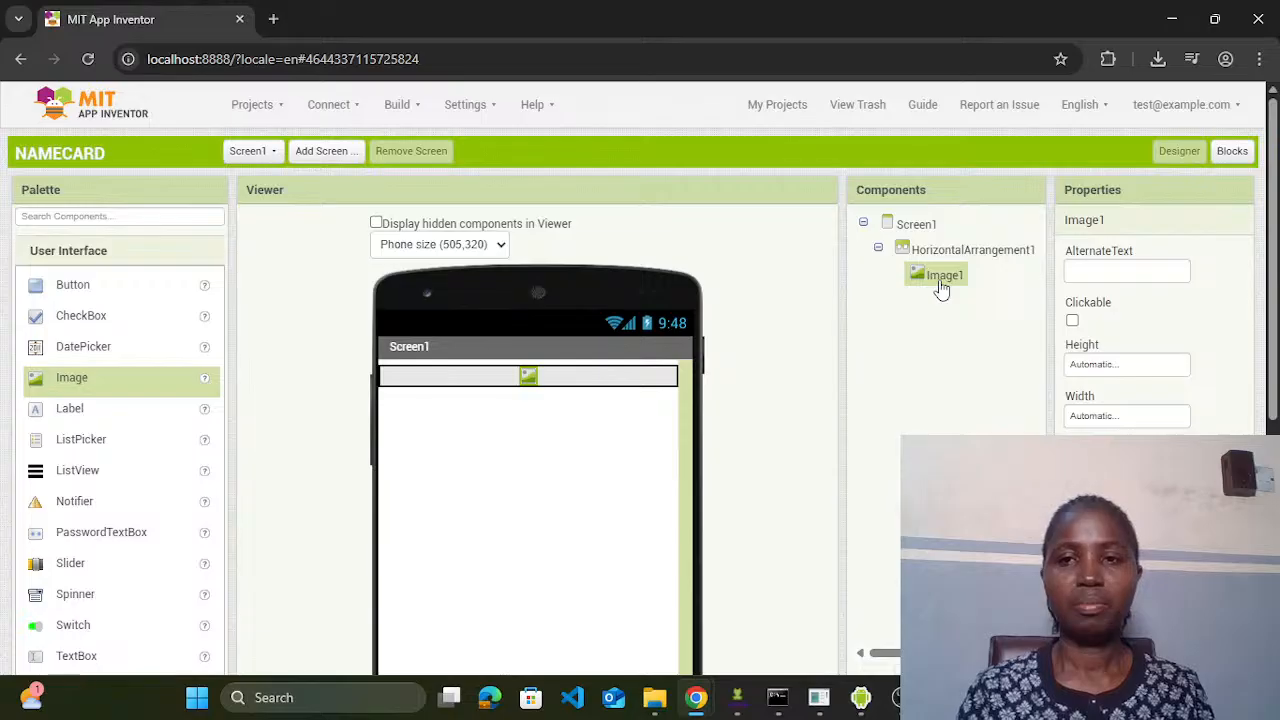
scroll(1277, 405, down, 2)
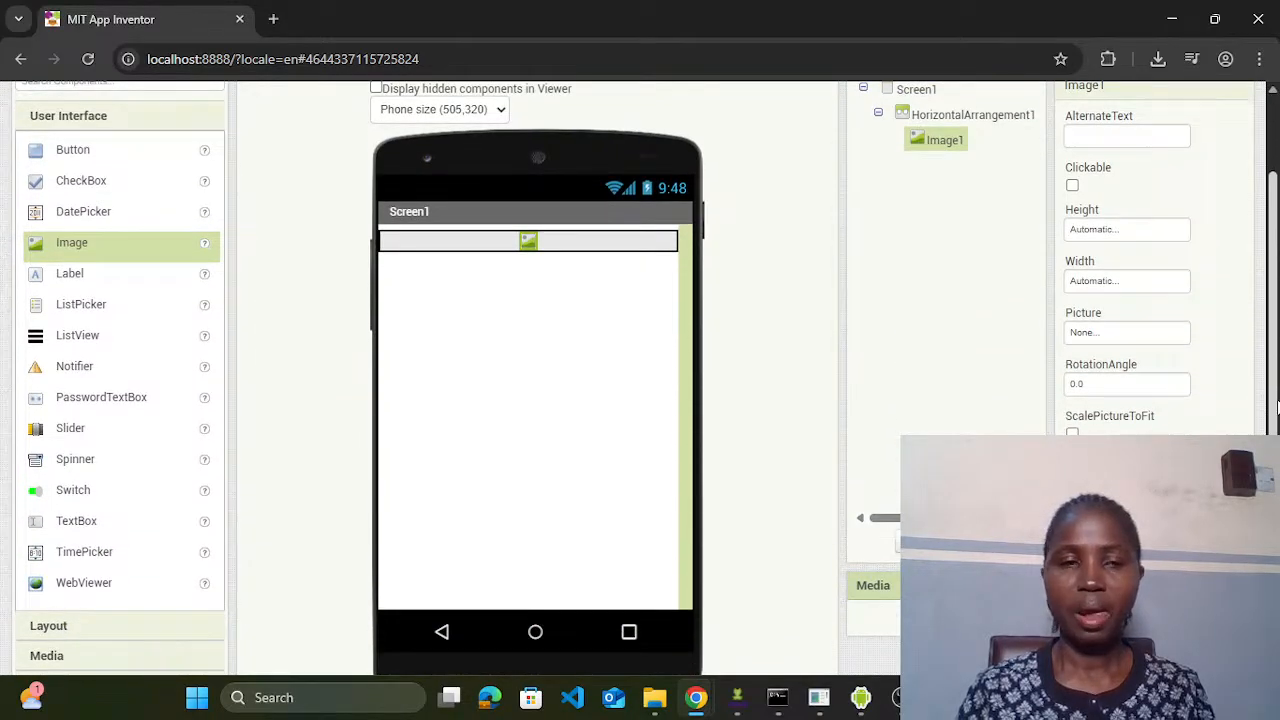
scroll(1277, 405, up, 2)
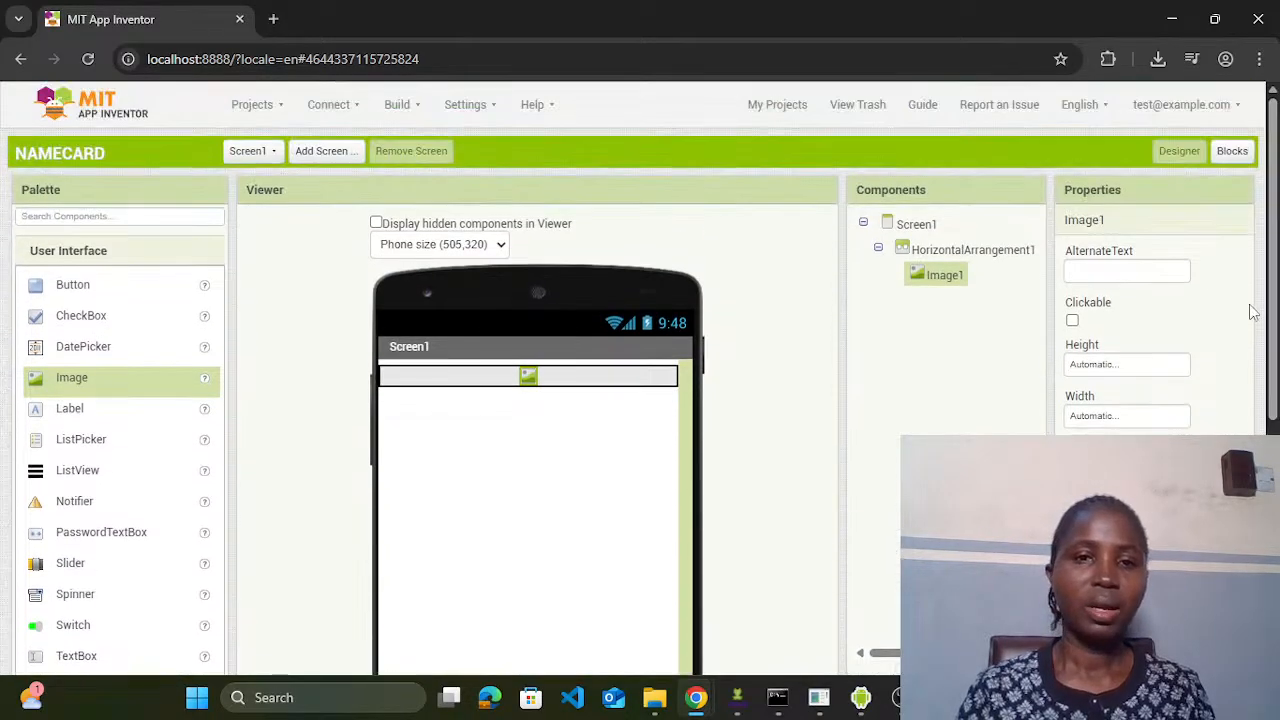
Step: Try to add a VerticalArrangement to Screen1 alongside the existing horizontal arrangement
click(561, 385)
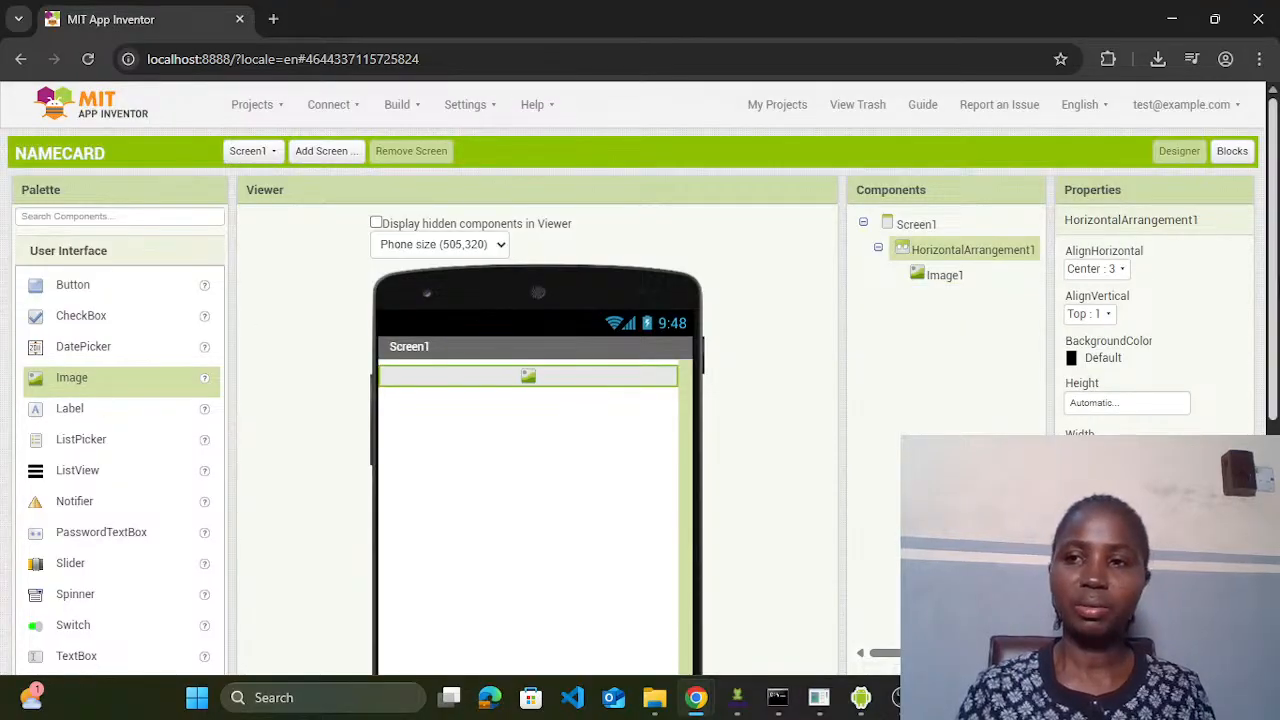
drag(1275, 292, 1276, 352)
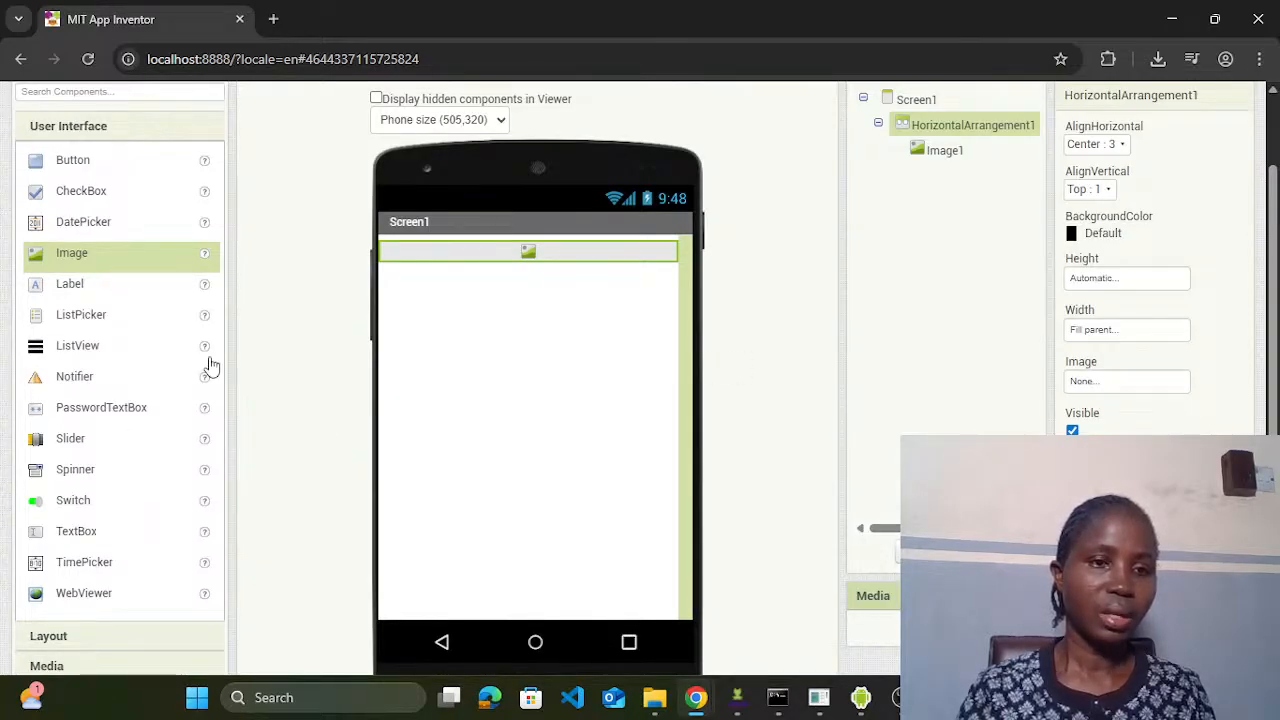
click(70, 635)
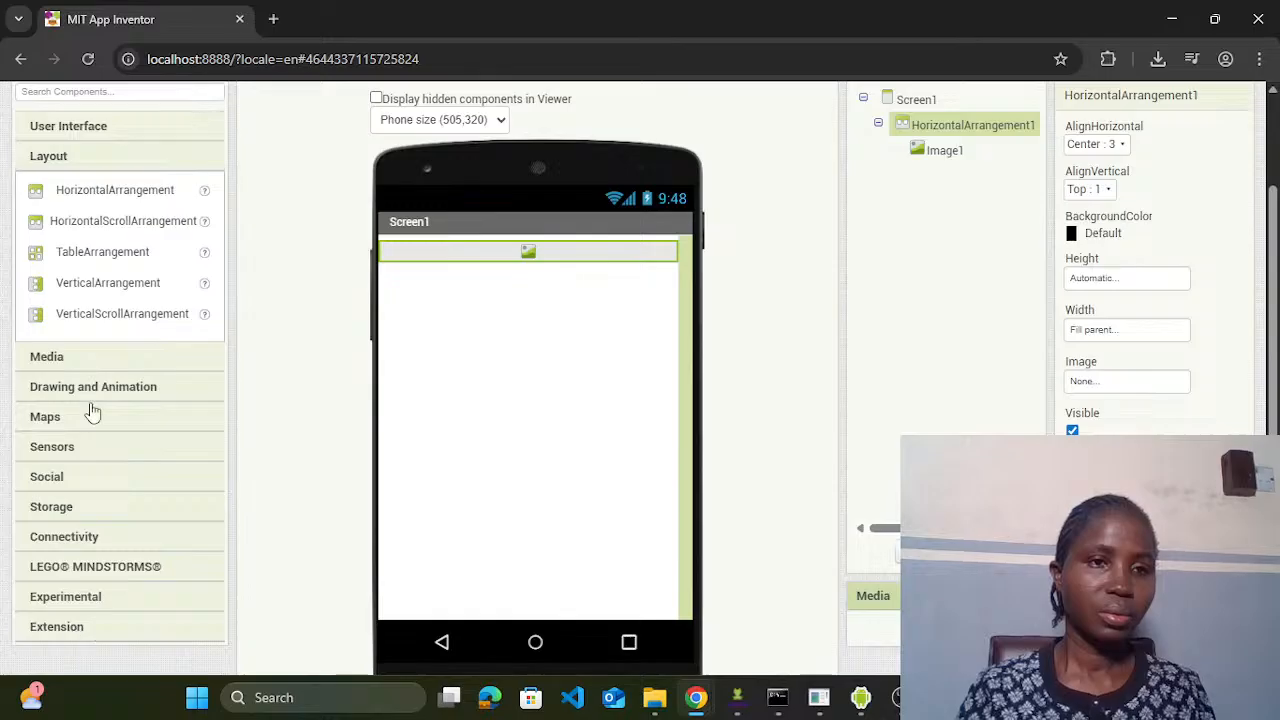
drag(120, 285, 427, 221)
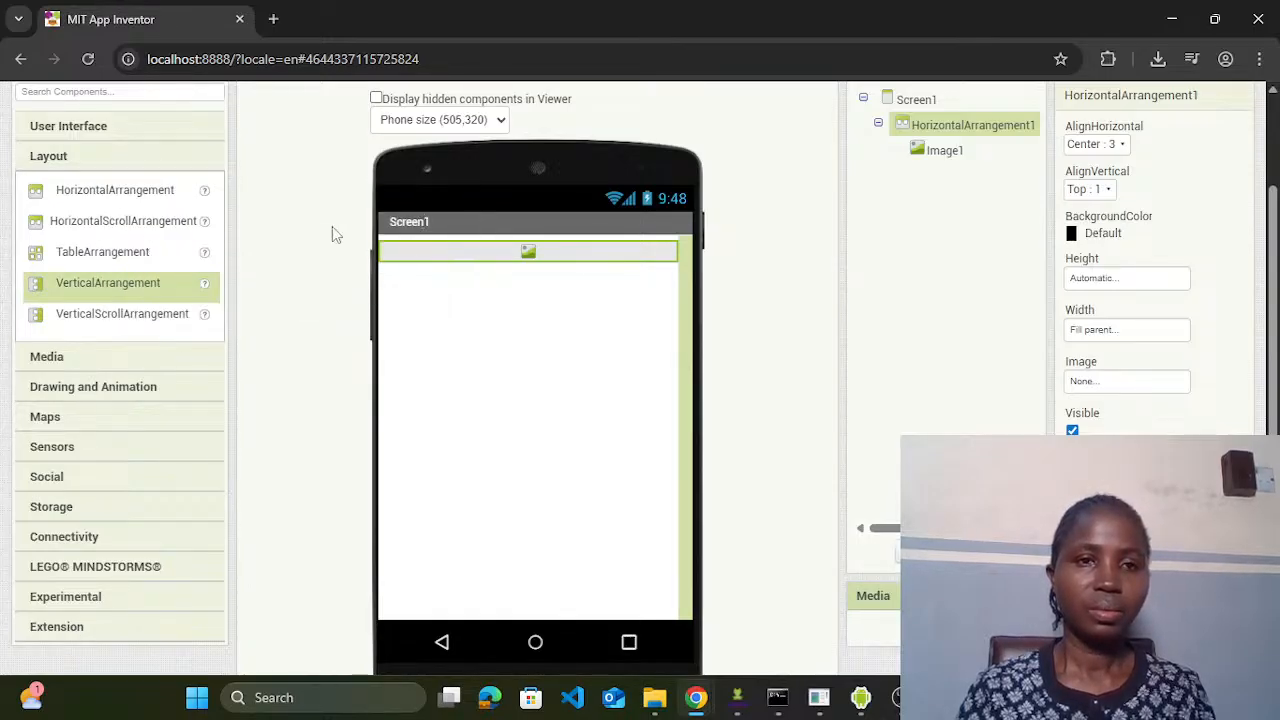
mouse_move(90, 286)
mouse_down()
mouse_move(414, 266)
mouse_move(429, 217)
mouse_move(424, 250)
mouse_move(424, 226)
mouse_move(457, 317)
mouse_move(451, 350)
mouse_up()
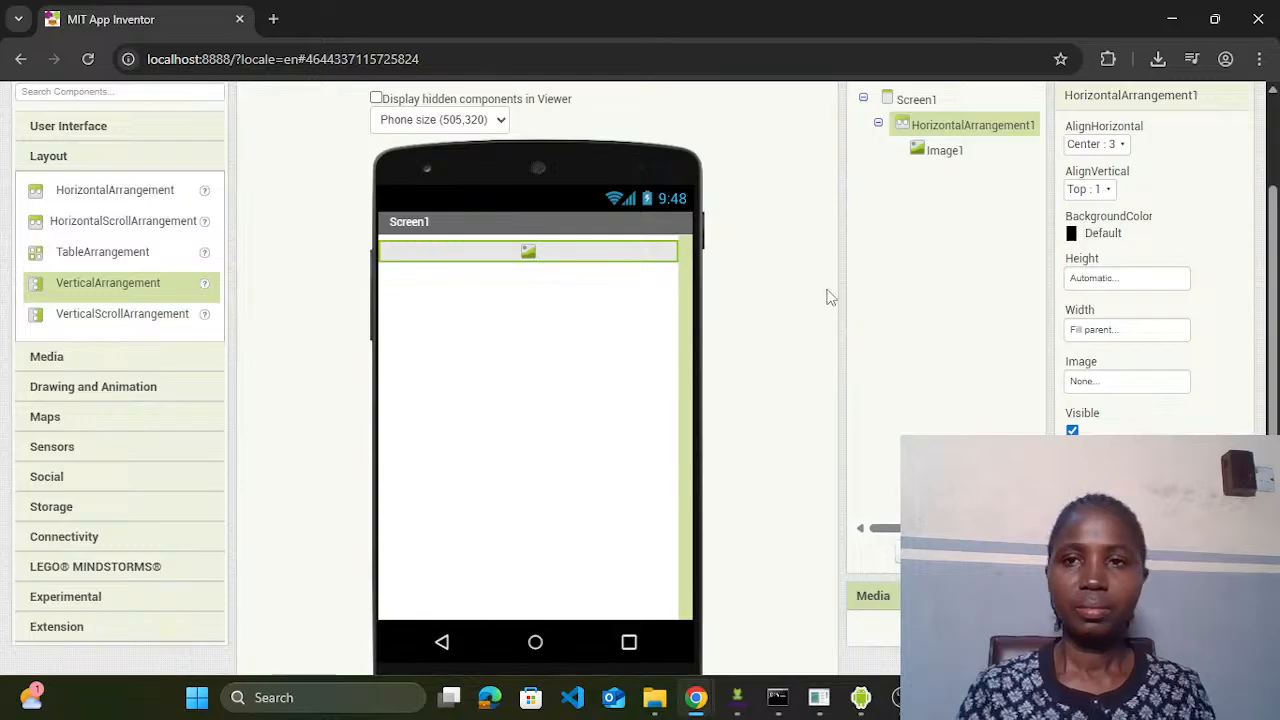
Step: Delete the horizontal arrangement together with its image and place a VerticalArrangement on Screen1 instead
key(Delete)
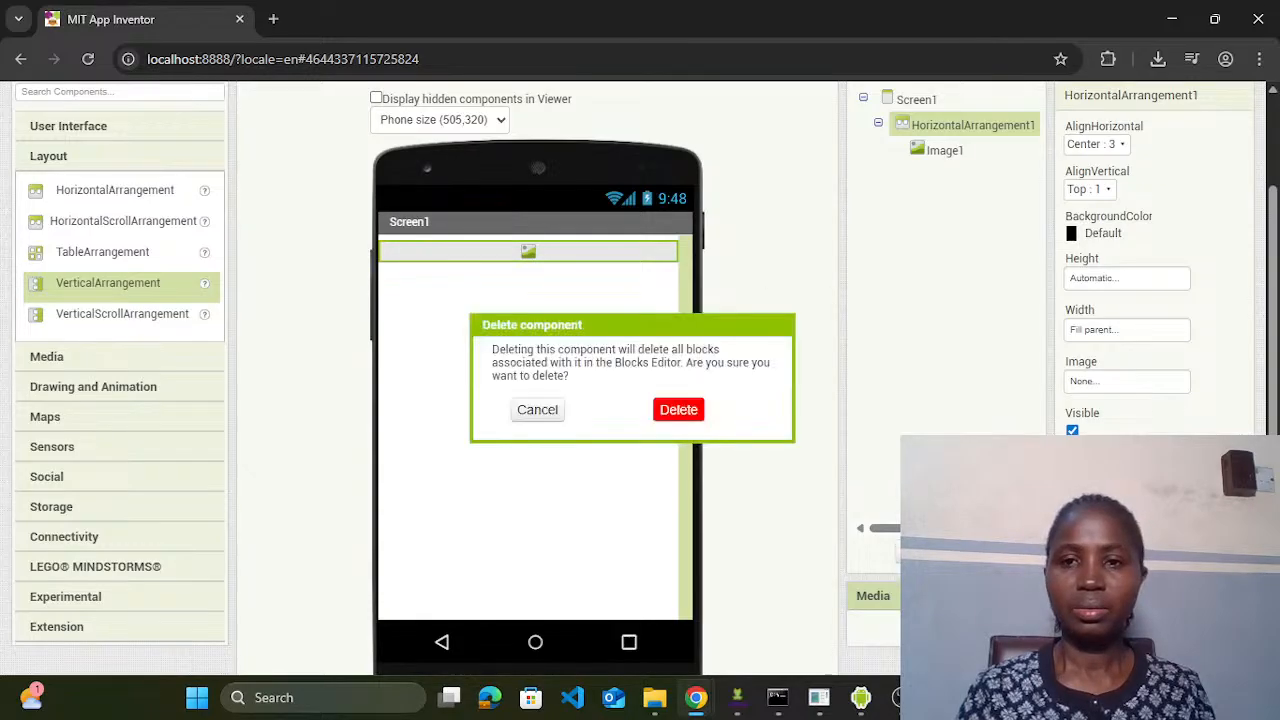
click(679, 410)
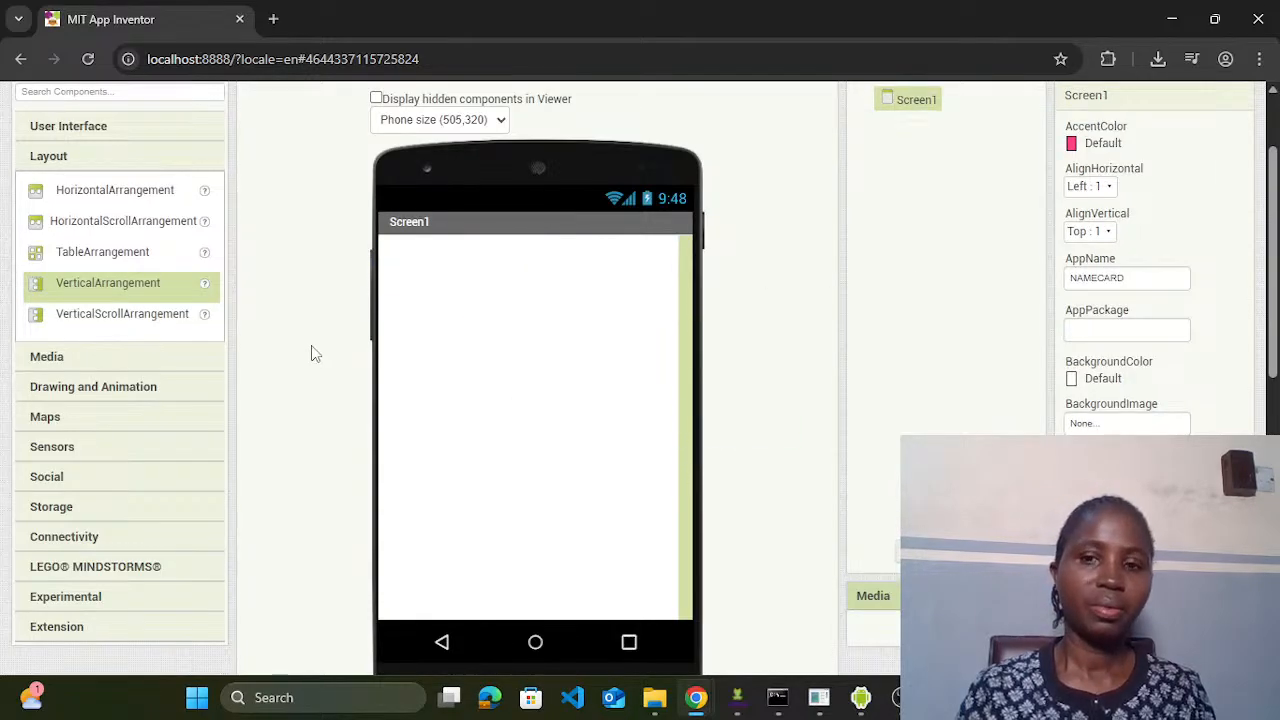
drag(75, 284, 428, 294)
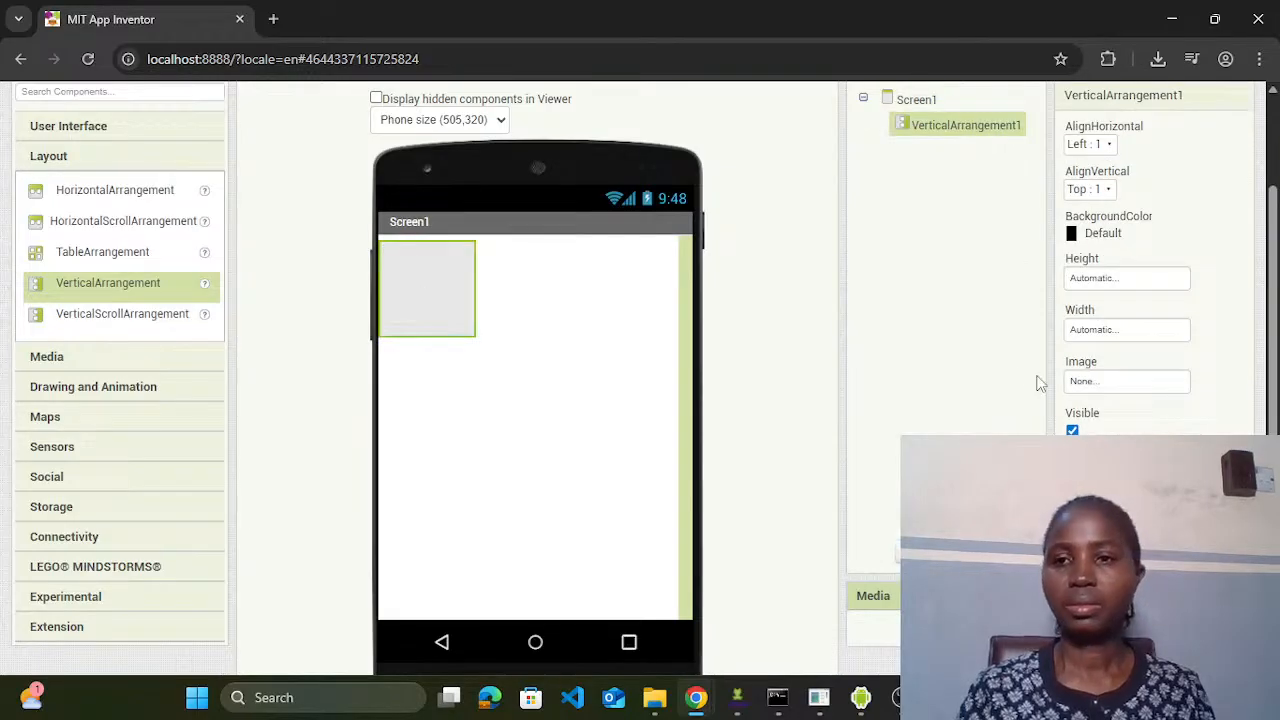
Step: Set the vertical arrangement's width to Fill parent and its AlignHorizontal to Center : 3
click(1126, 331)
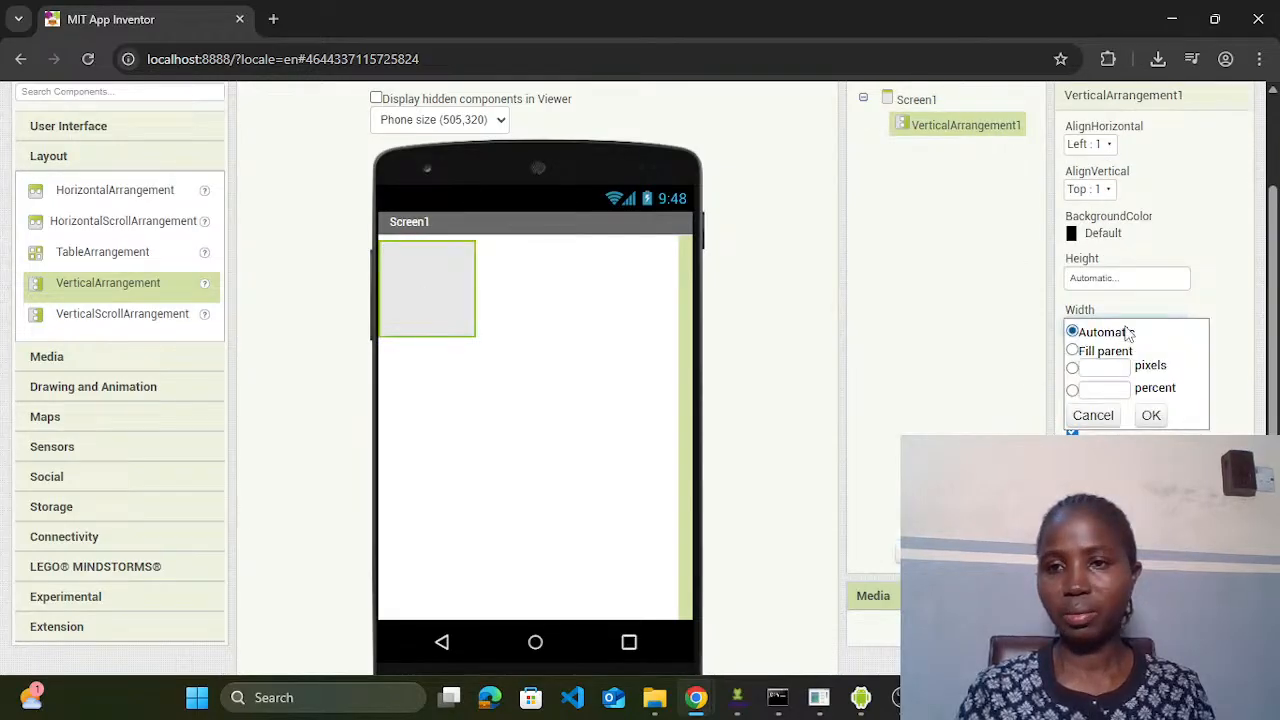
click(1072, 351)
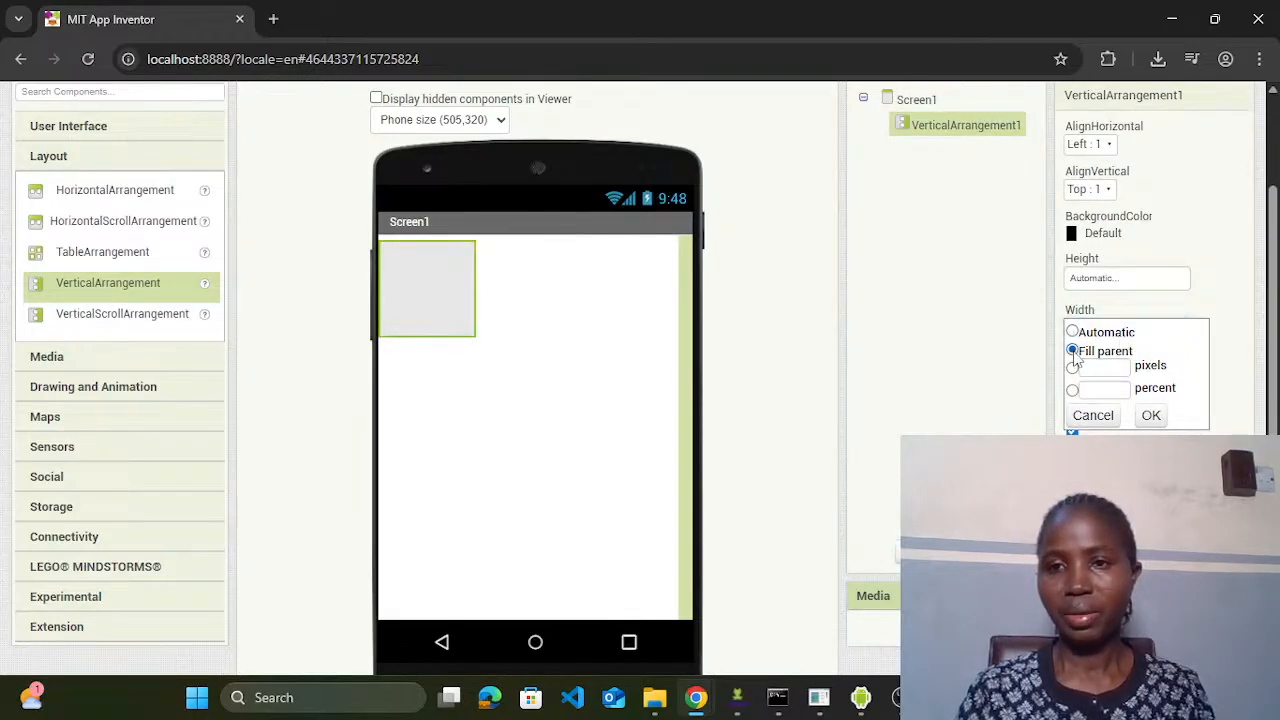
click(1151, 415)
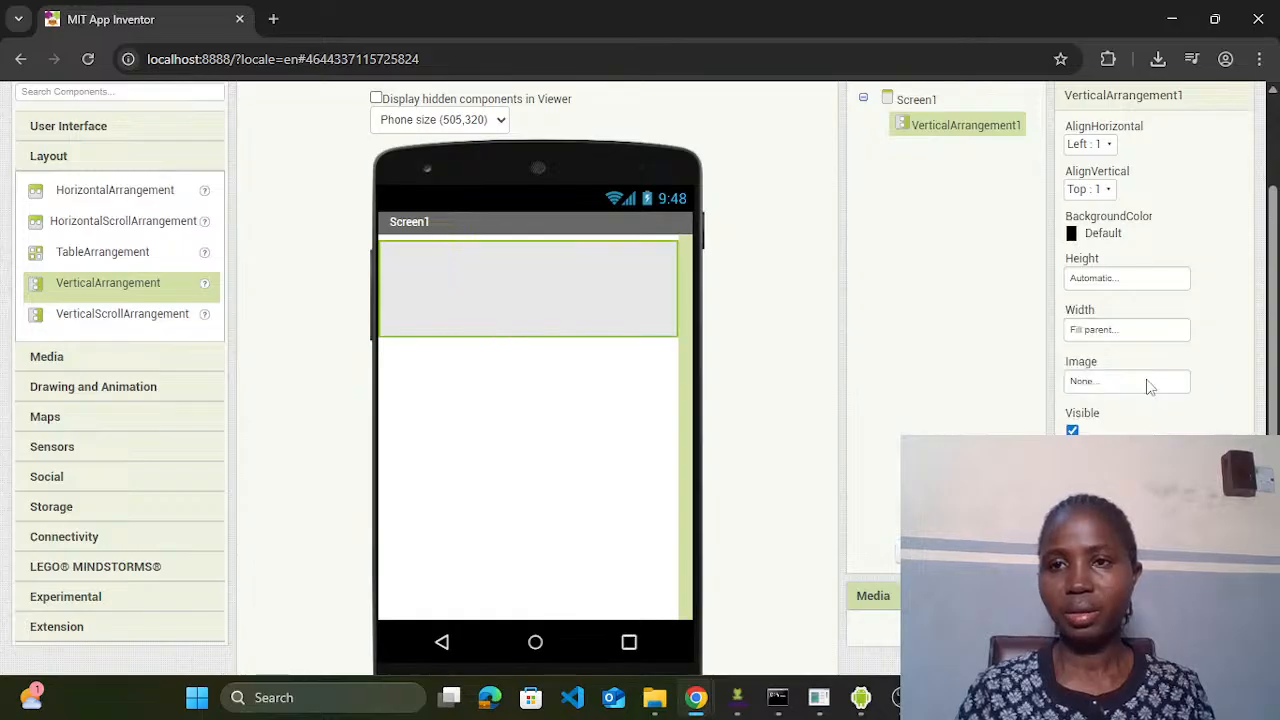
click(1107, 146)
click(1108, 199)
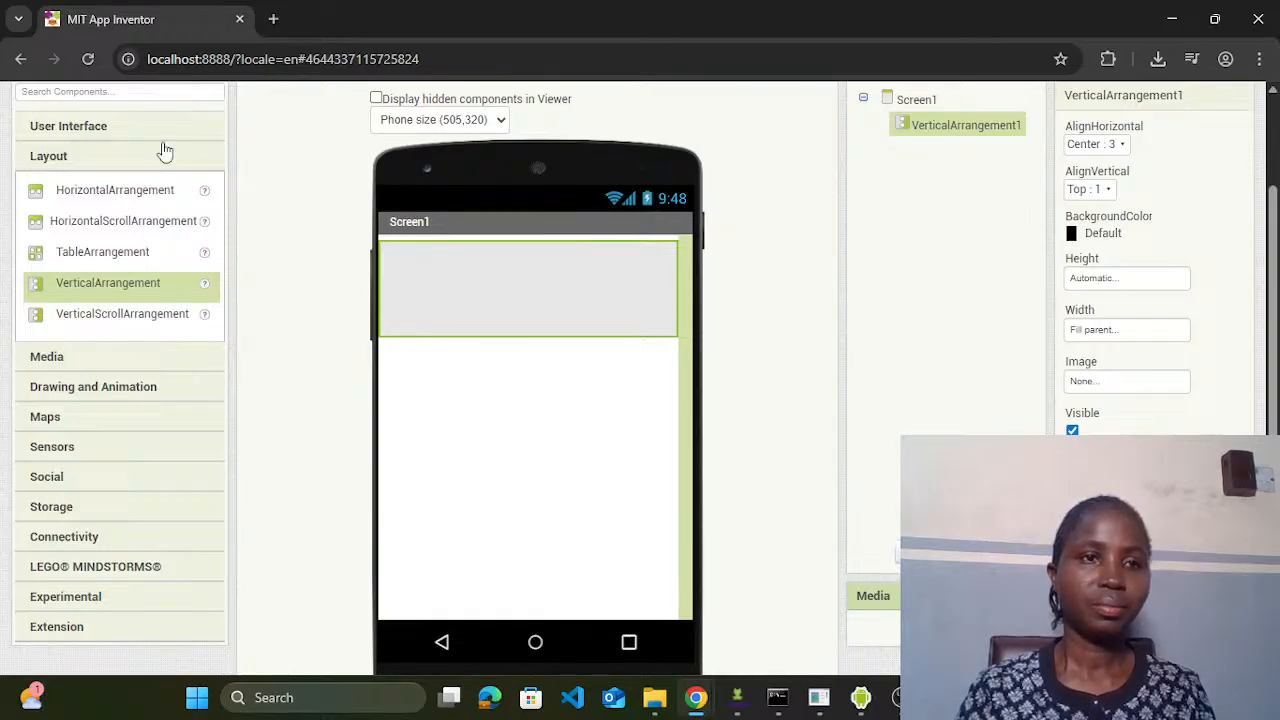
Step: Add an Image component inside the vertical arrangement on Screen1
click(140, 126)
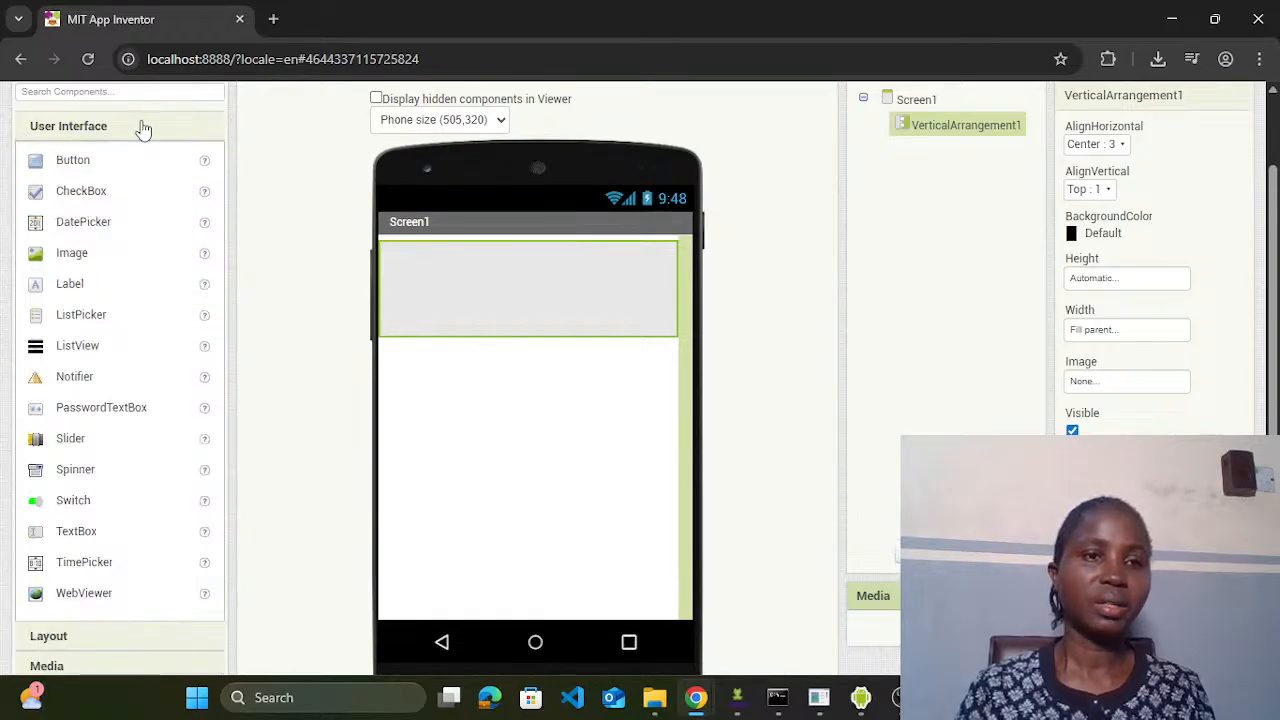
click(87, 257)
drag(87, 257, 502, 288)
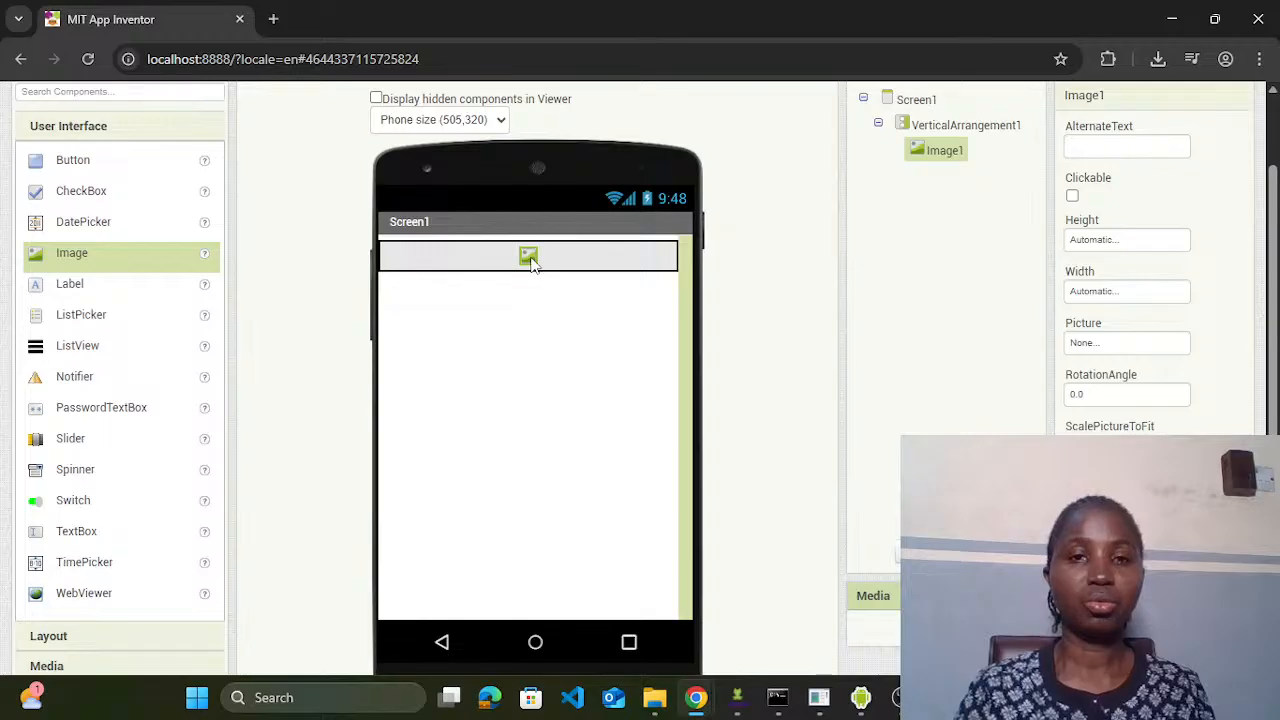
Step: Upload profile.JPG from the Pictures folder and use it as the Image component's picture
click(1097, 344)
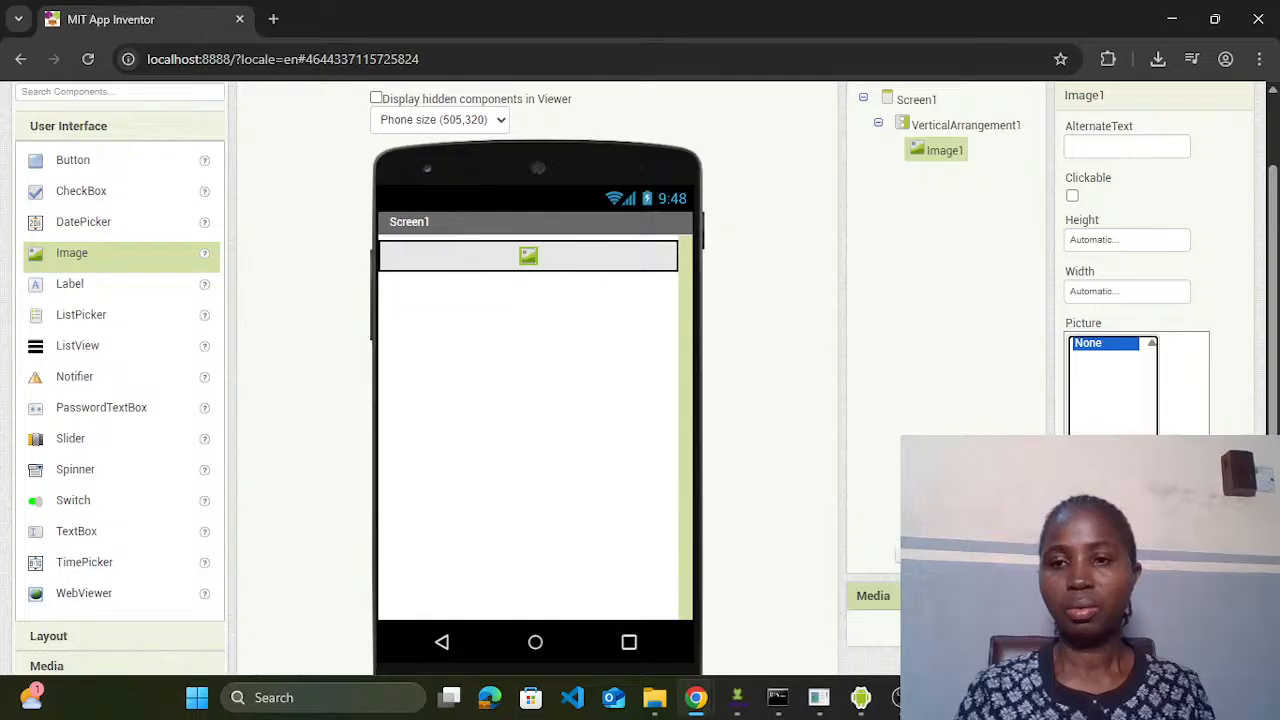
click(1110, 496)
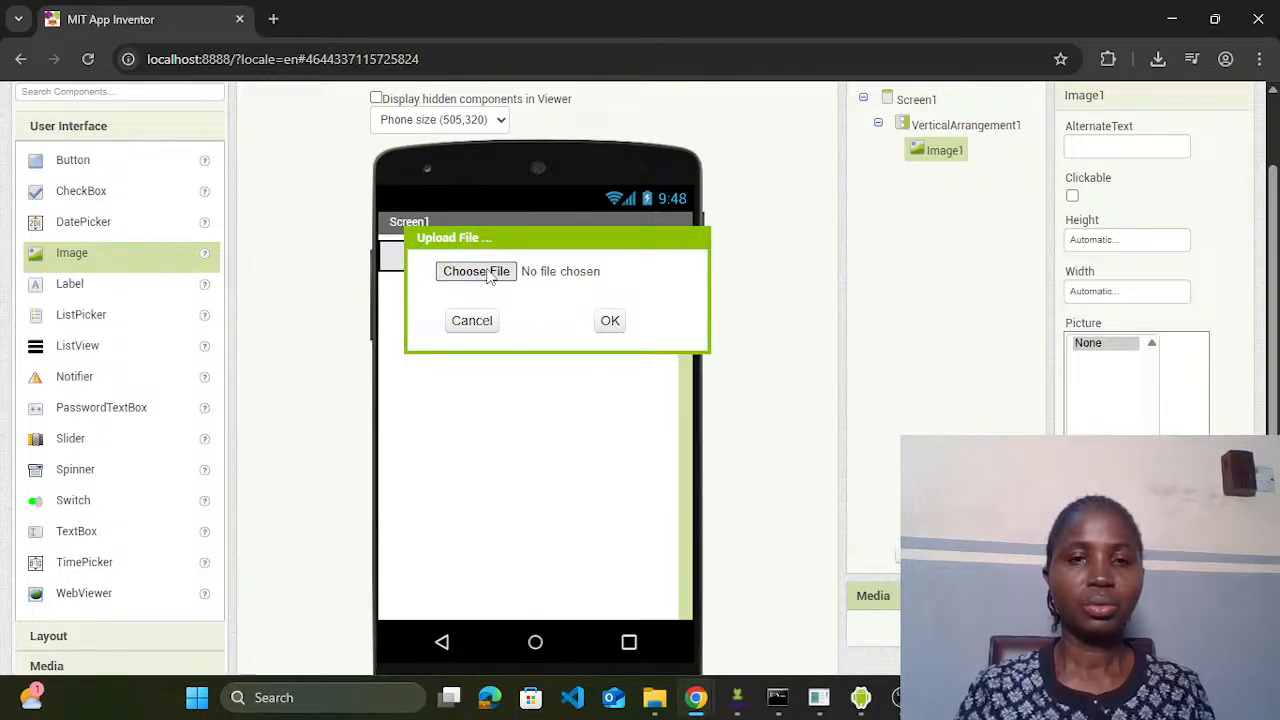
click(488, 276)
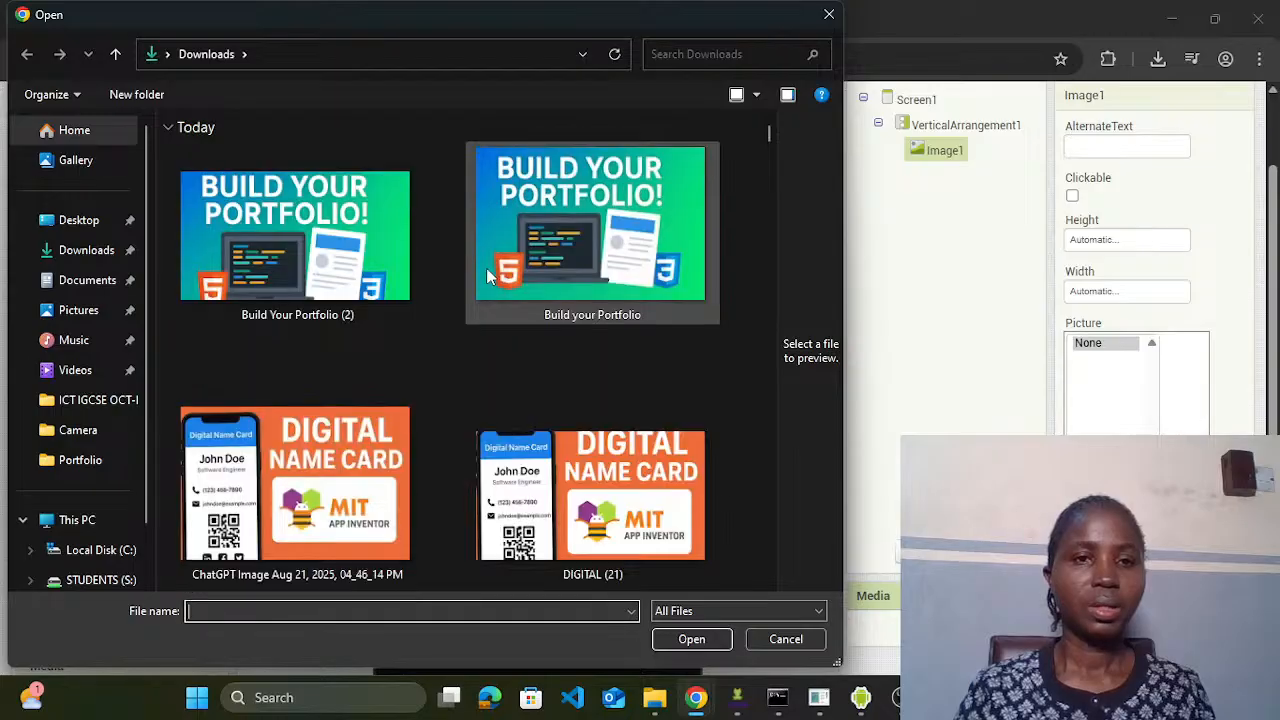
click(97, 311)
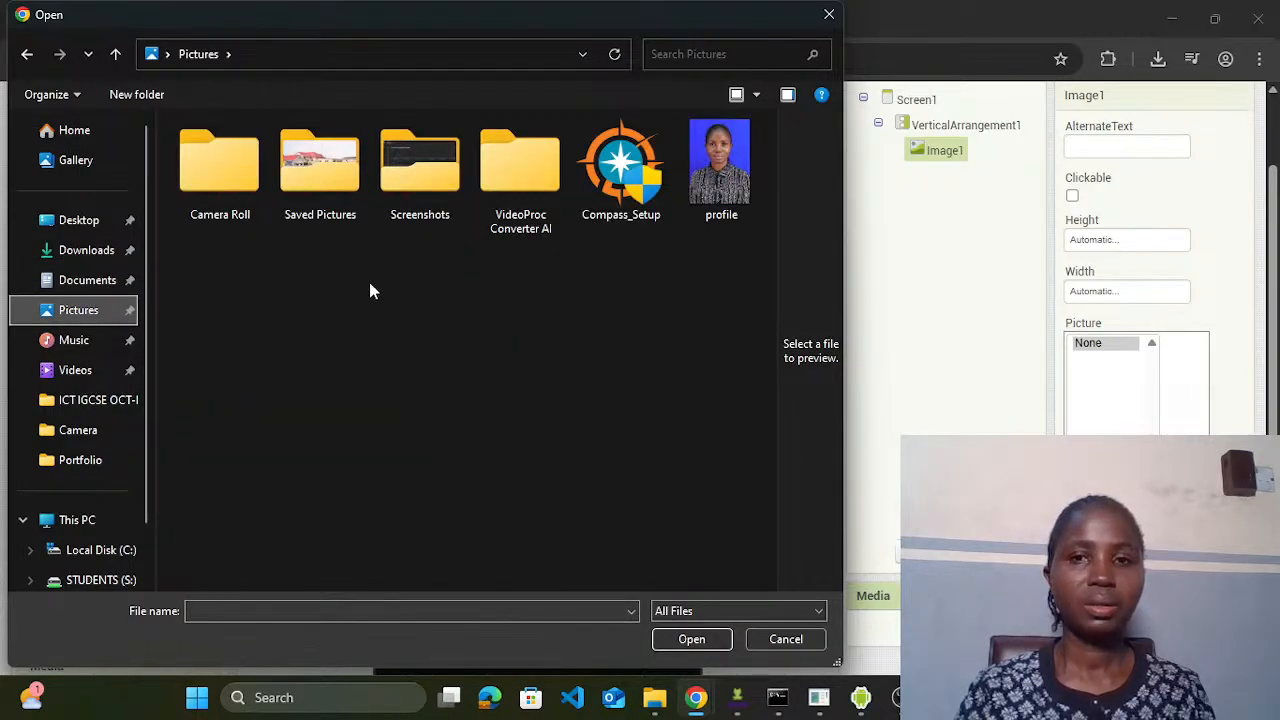
double_click(717, 187)
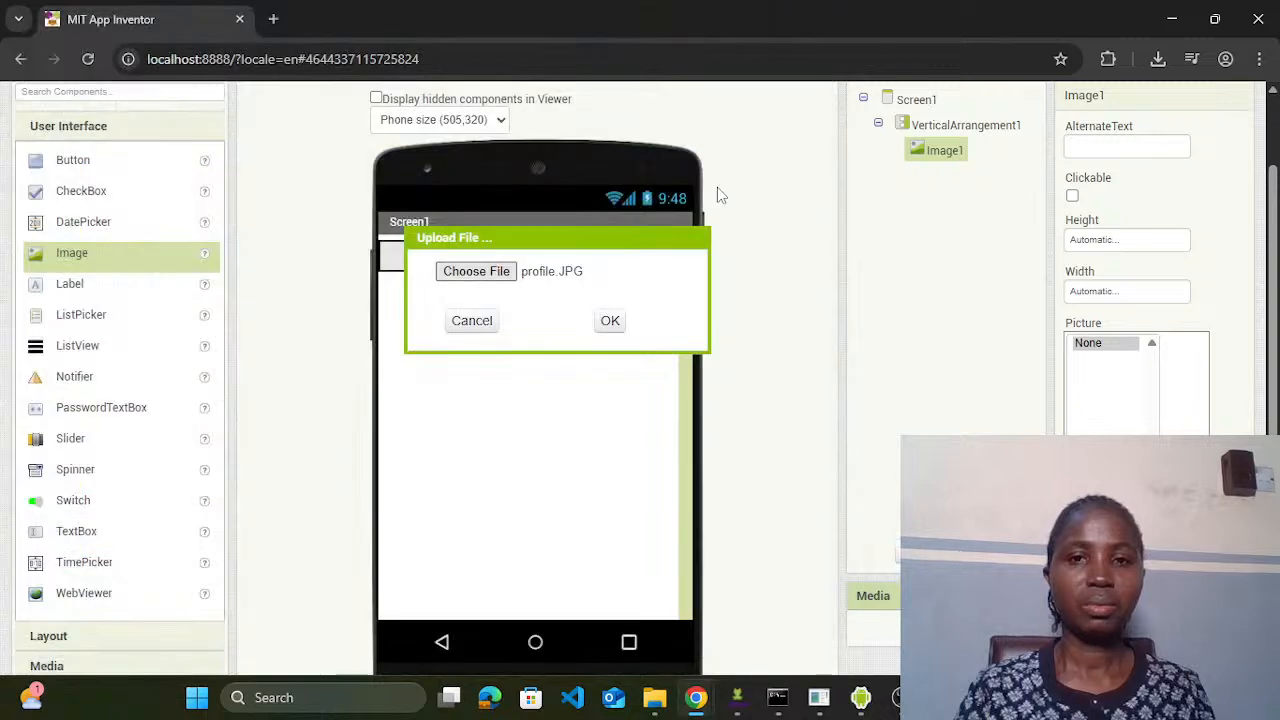
click(610, 321)
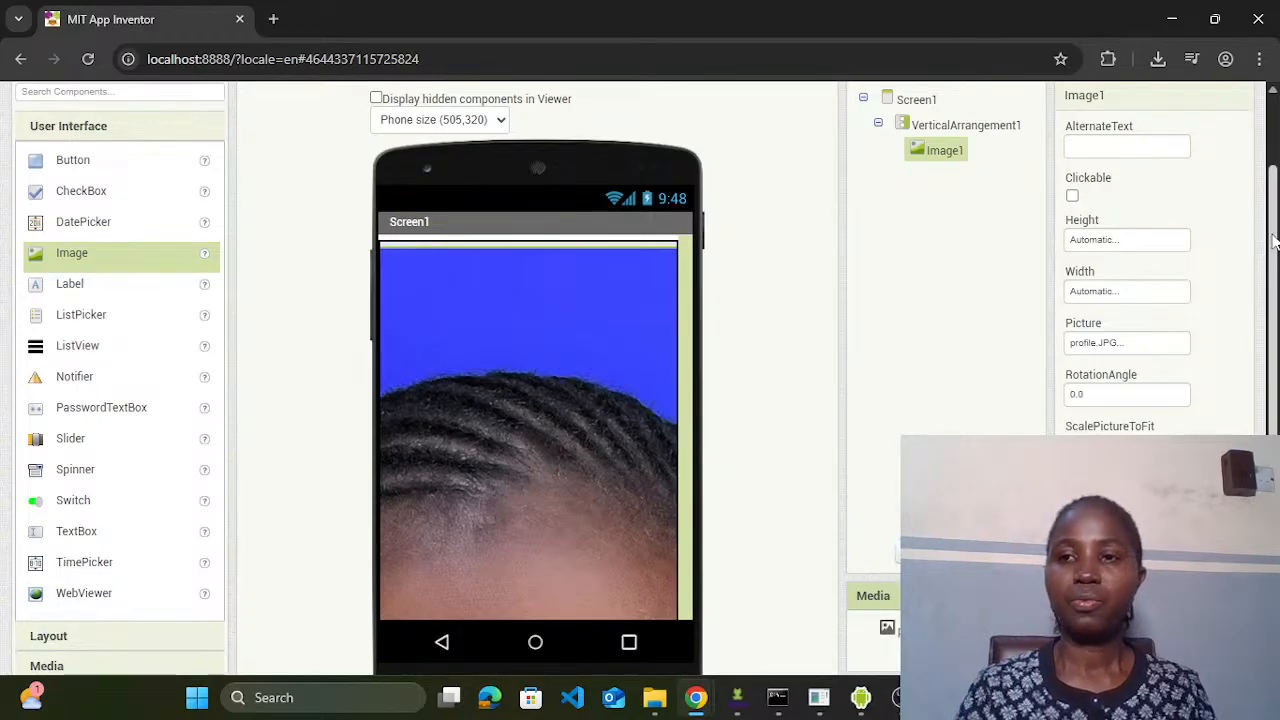
Step: Set the profile image's height and width to 200 pixels each
drag(1273, 241, 1260, 194)
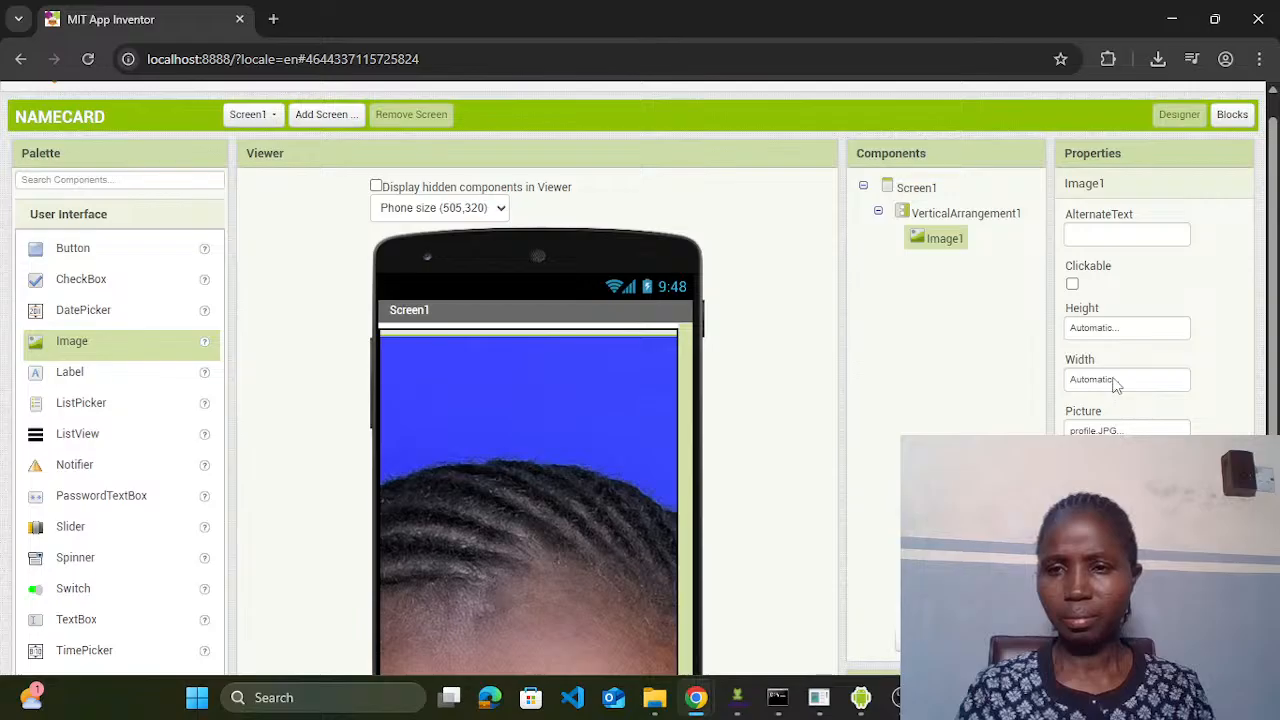
click(1112, 334)
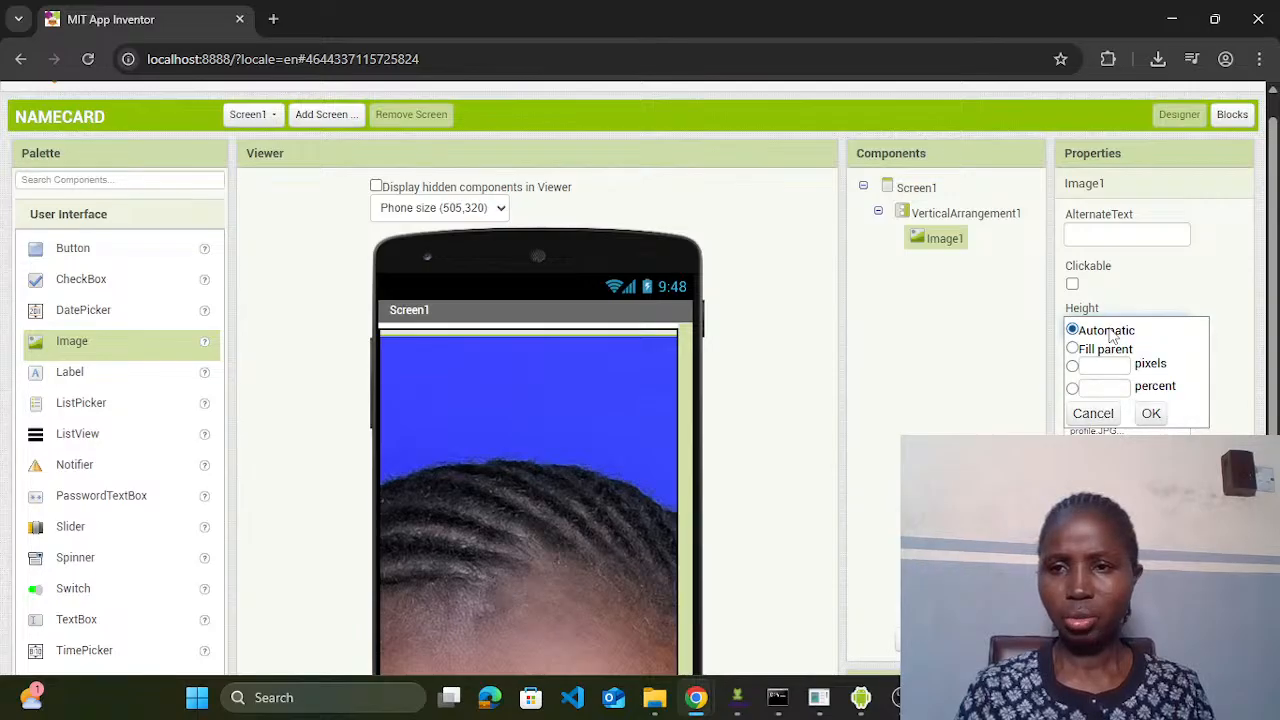
click(1103, 364)
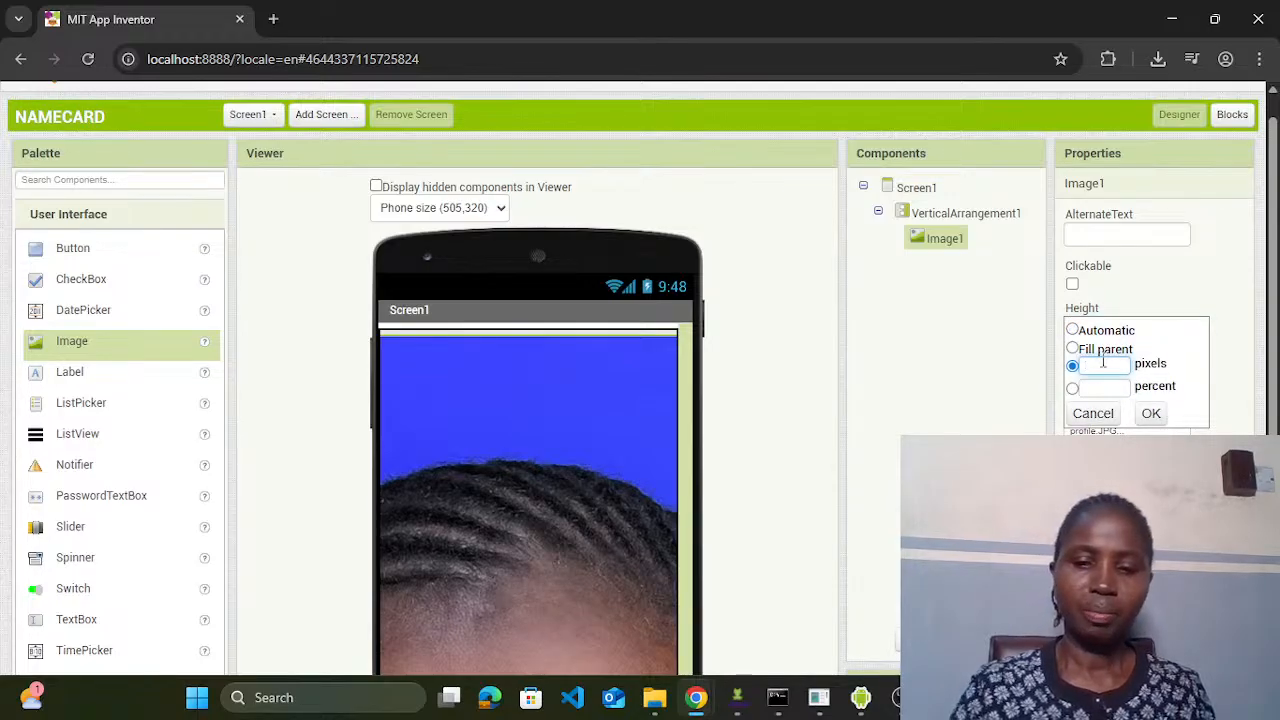
text(200)
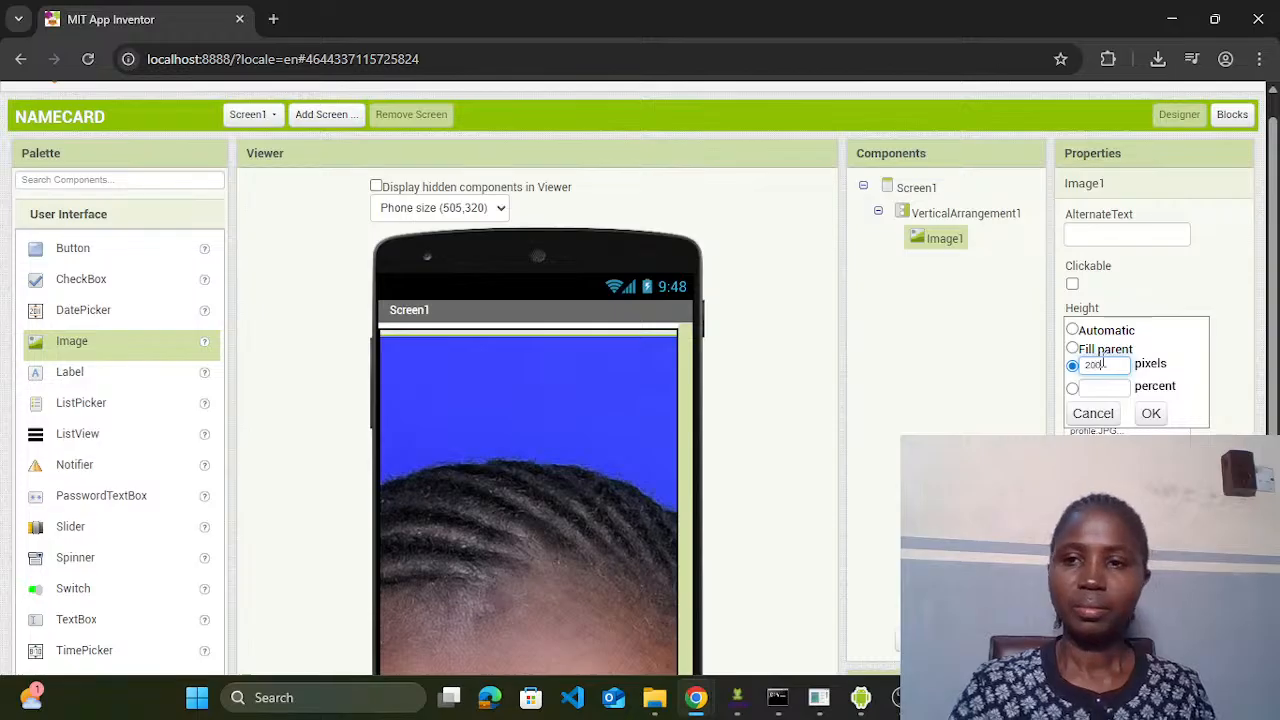
click(1151, 414)
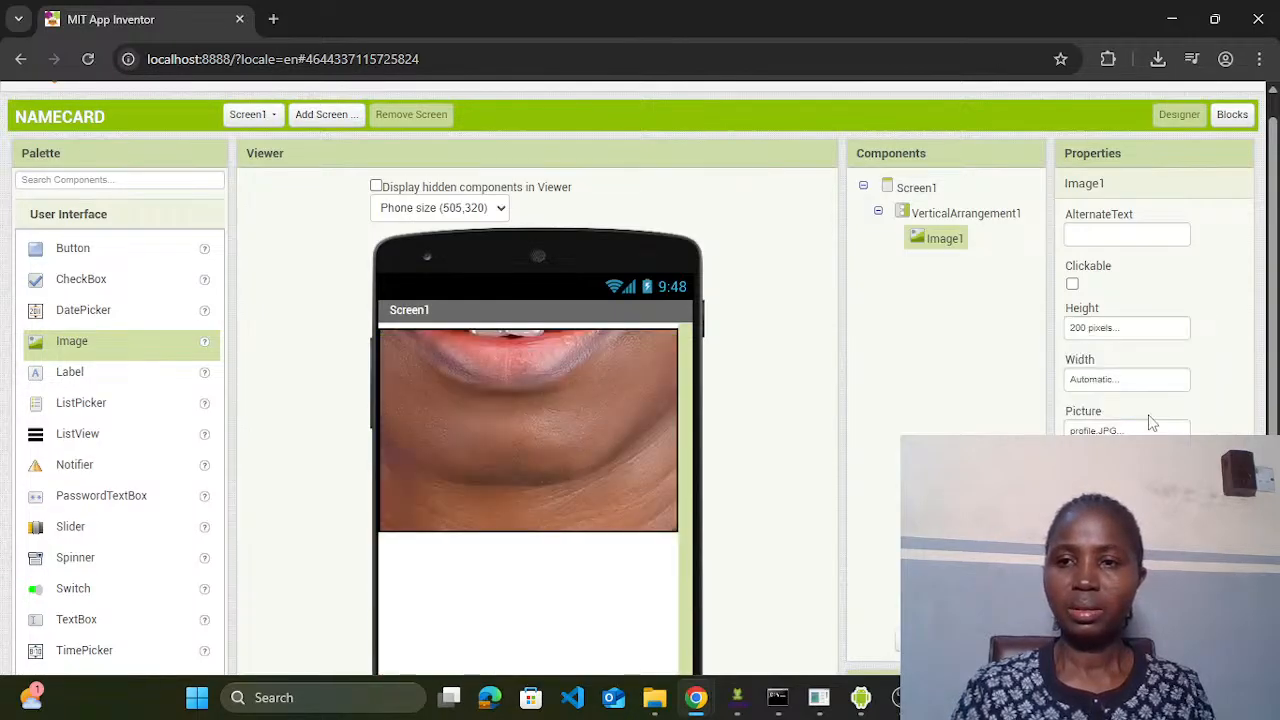
click(1096, 381)
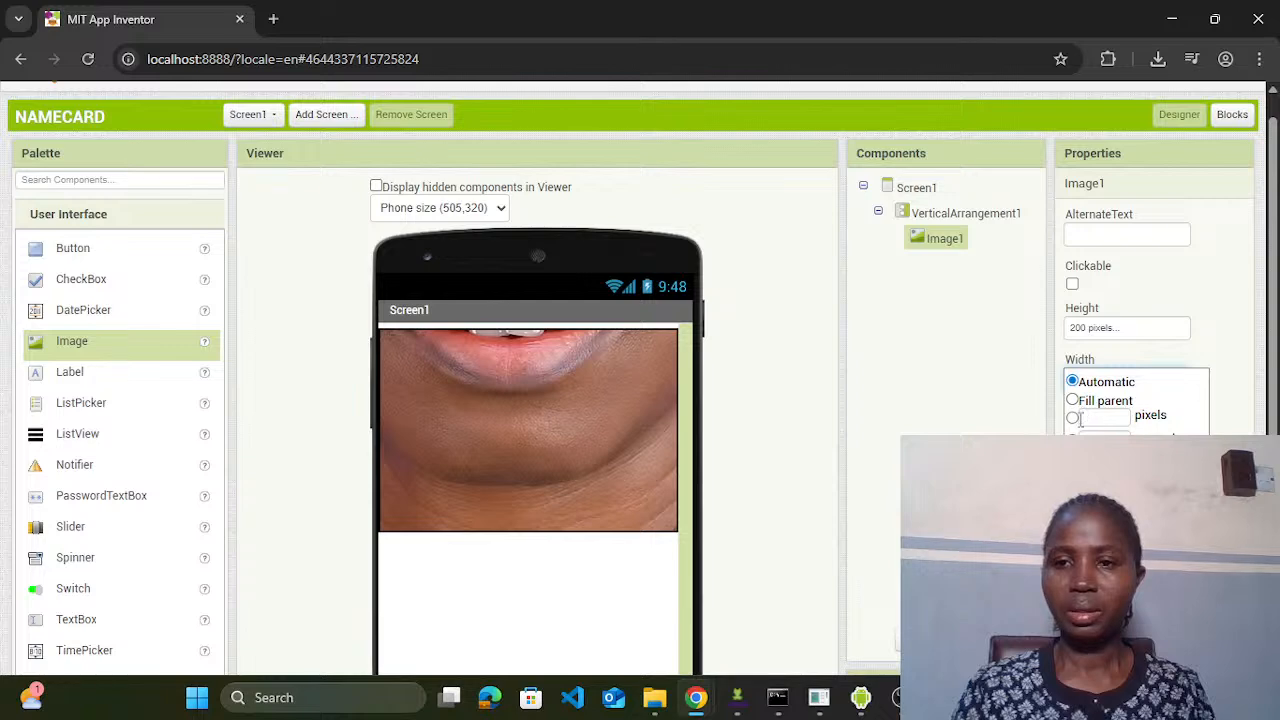
click(1084, 419)
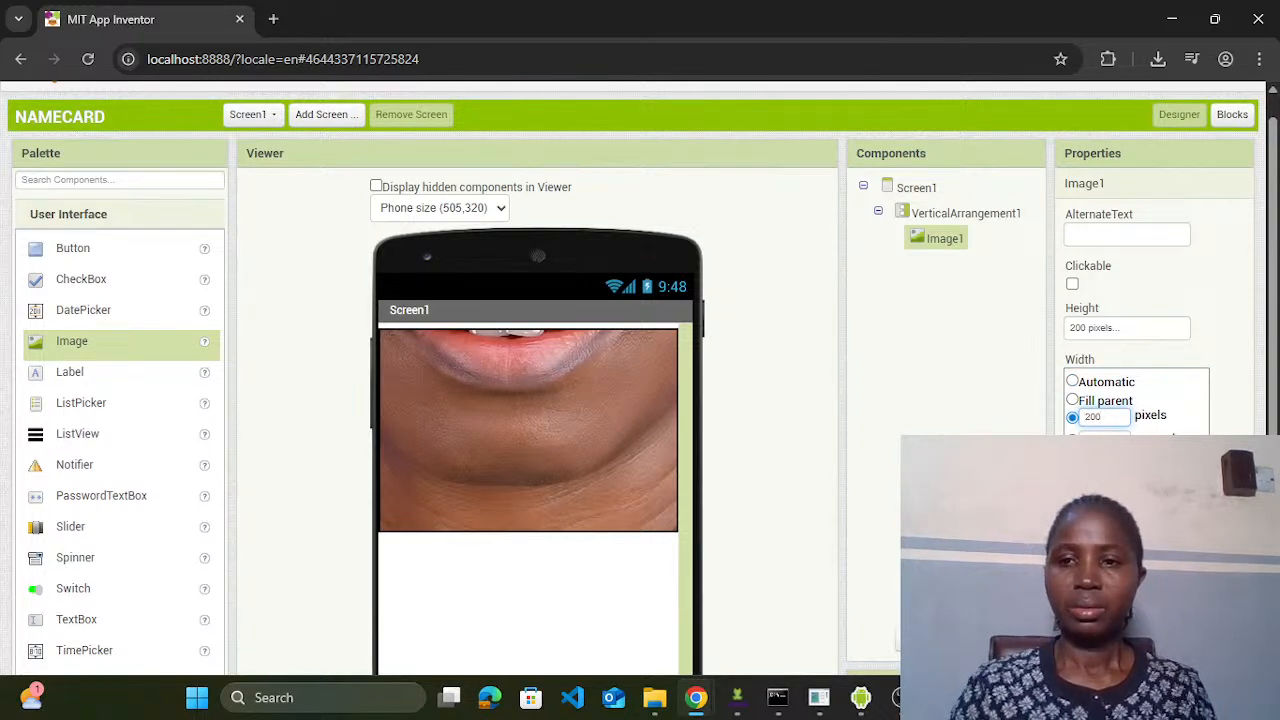
click(1165, 468)
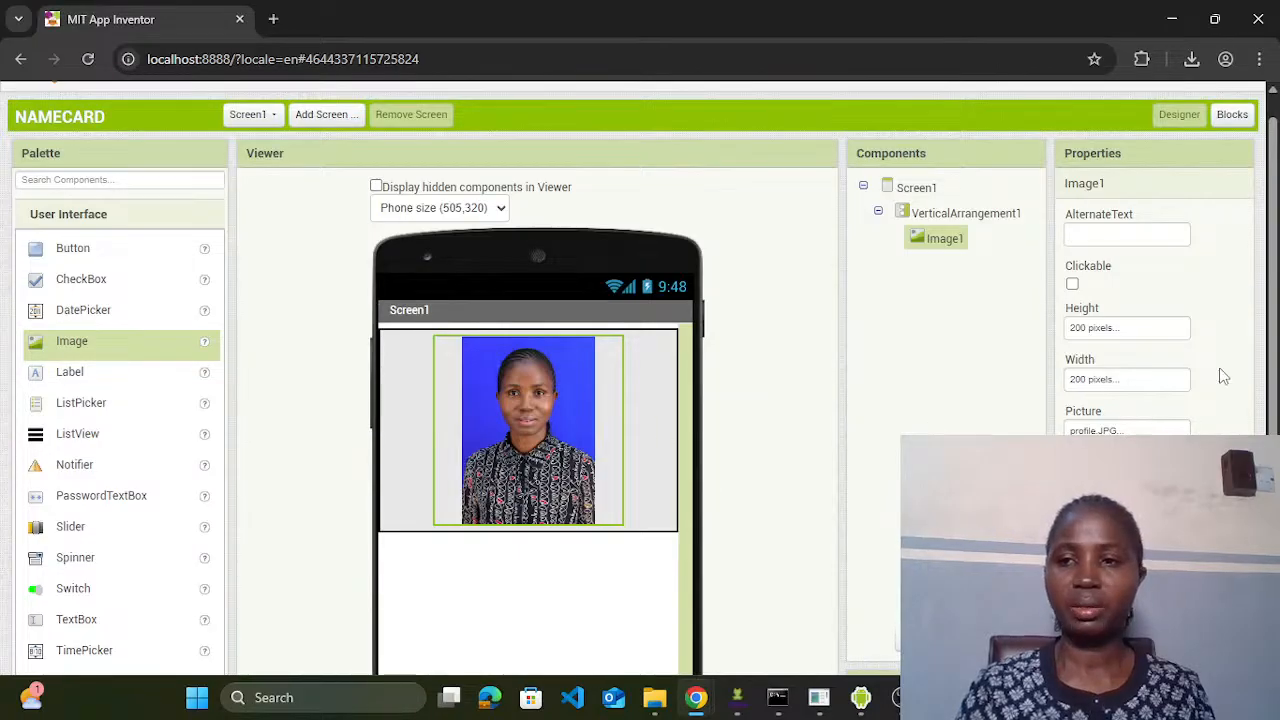
Step: Add a Label component below the profile image inside the vertical arrangement
drag(1274, 325, 1274, 371)
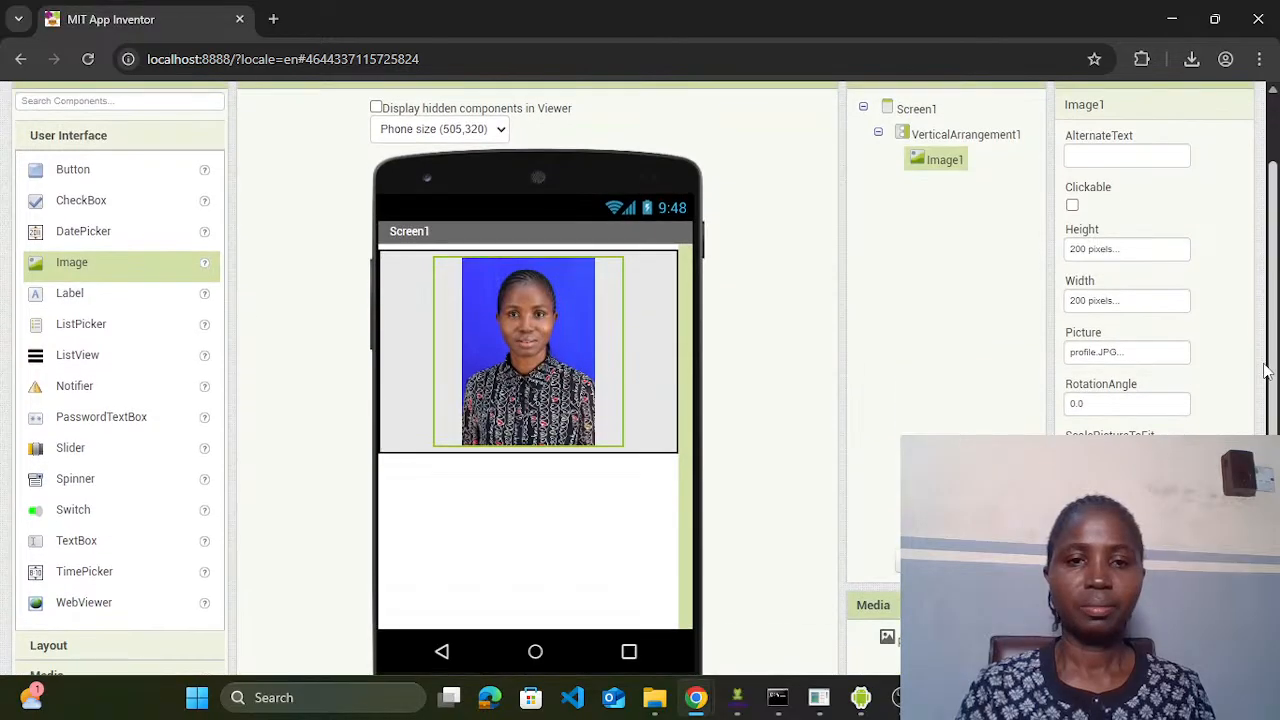
click(63, 295)
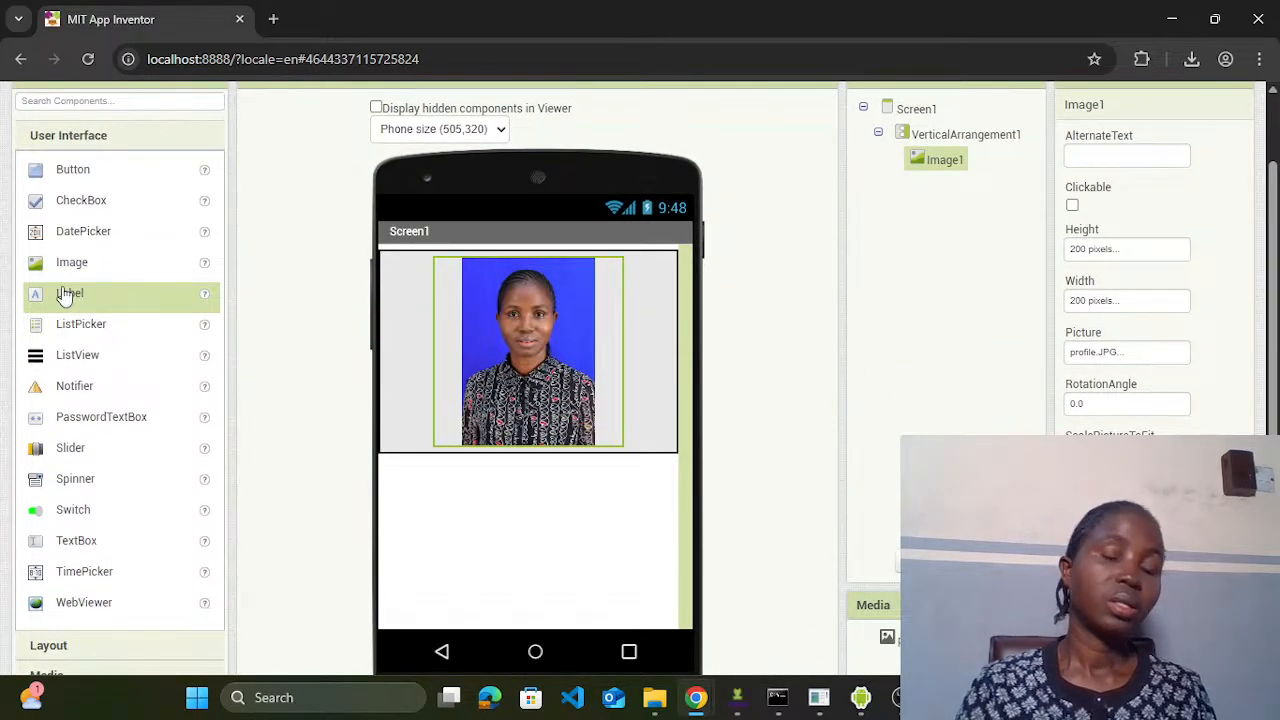
drag(63, 295, 531, 455)
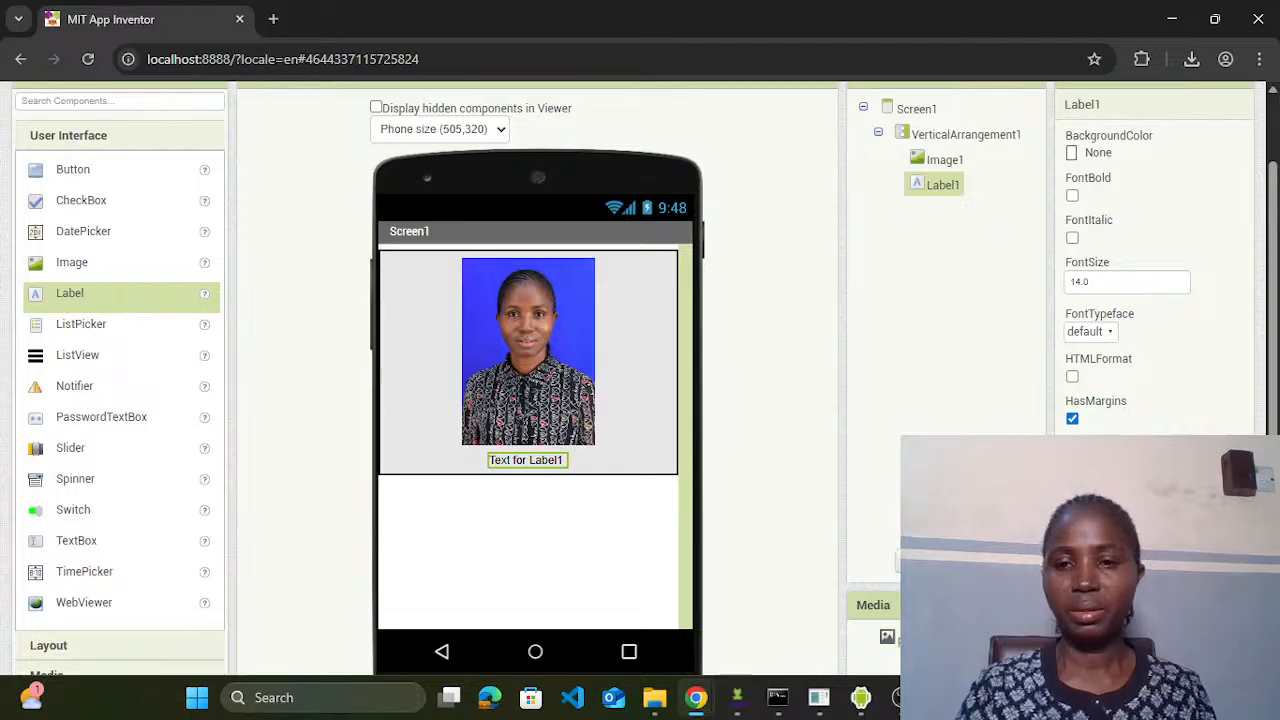
Step: Rename the label below the profile image to Labelname
click(924, 561)
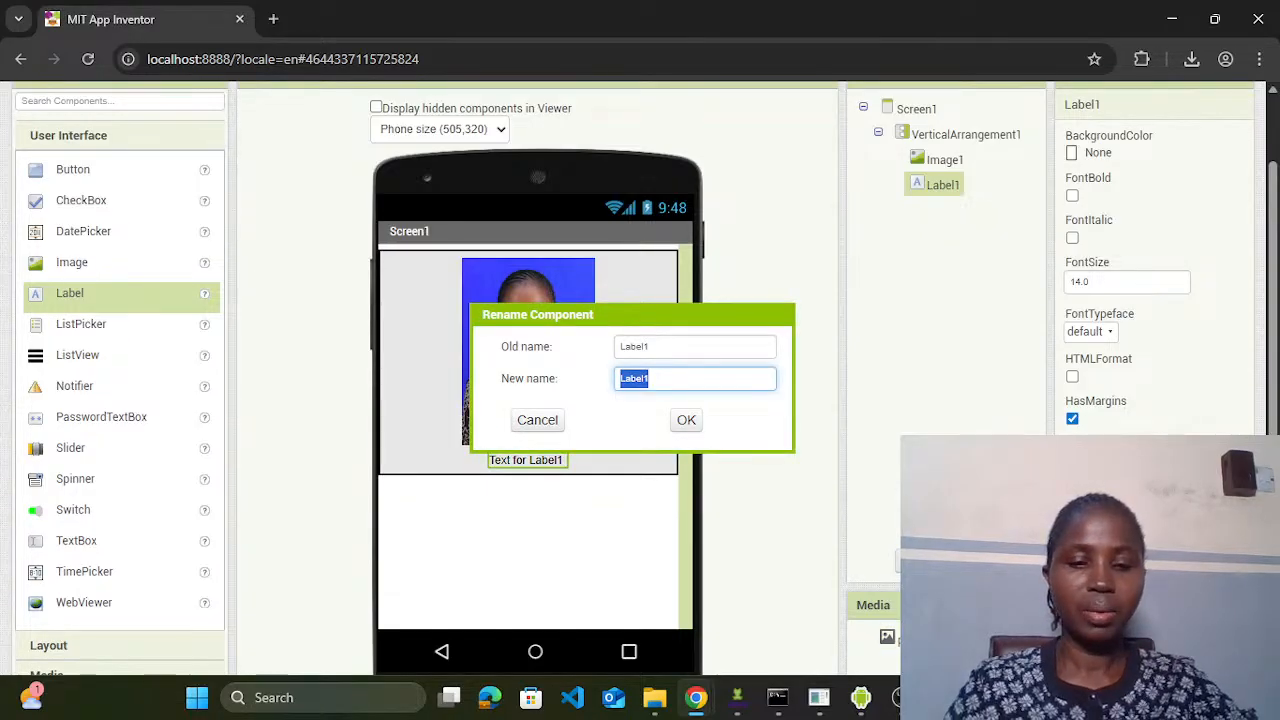
text(Labe)
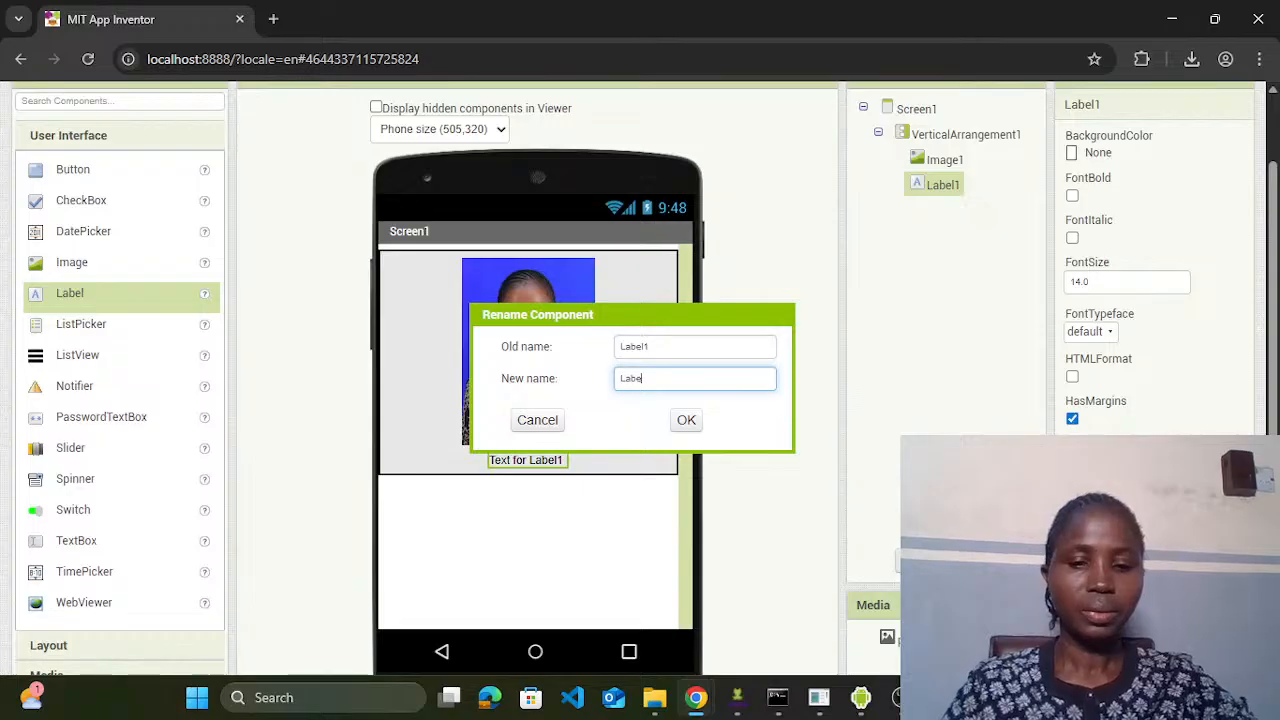
text(l)
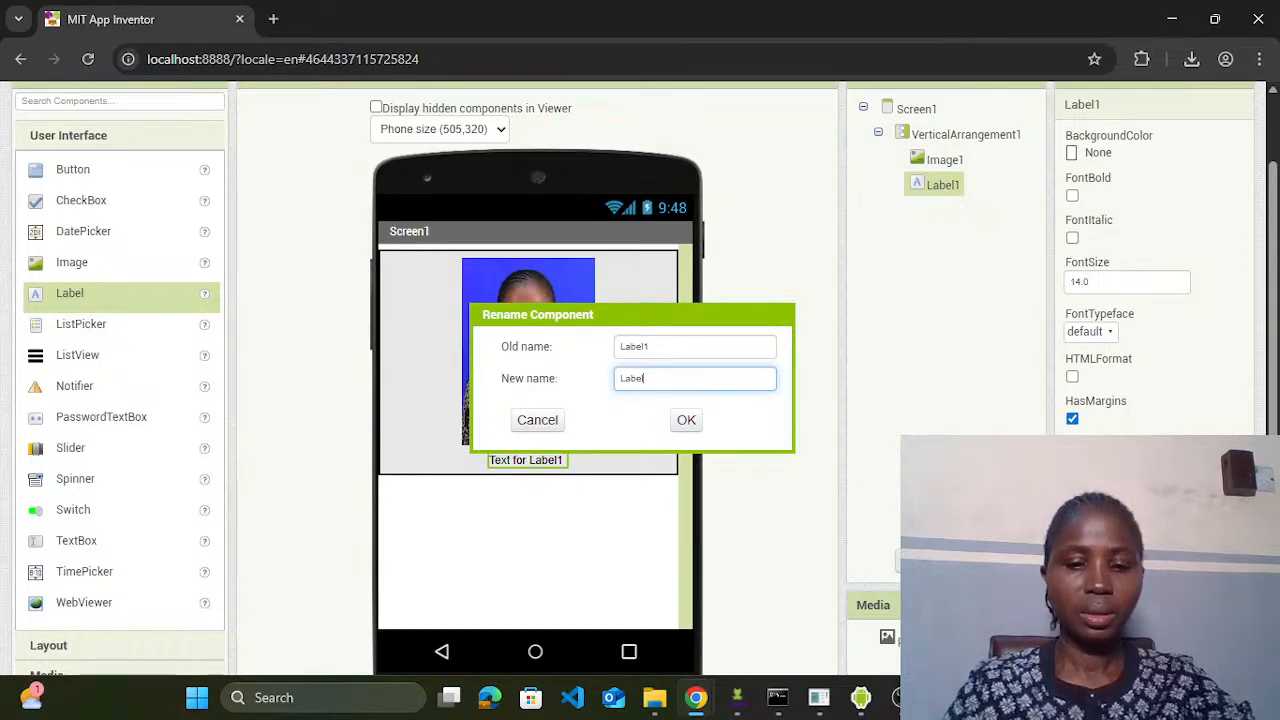
text(name)
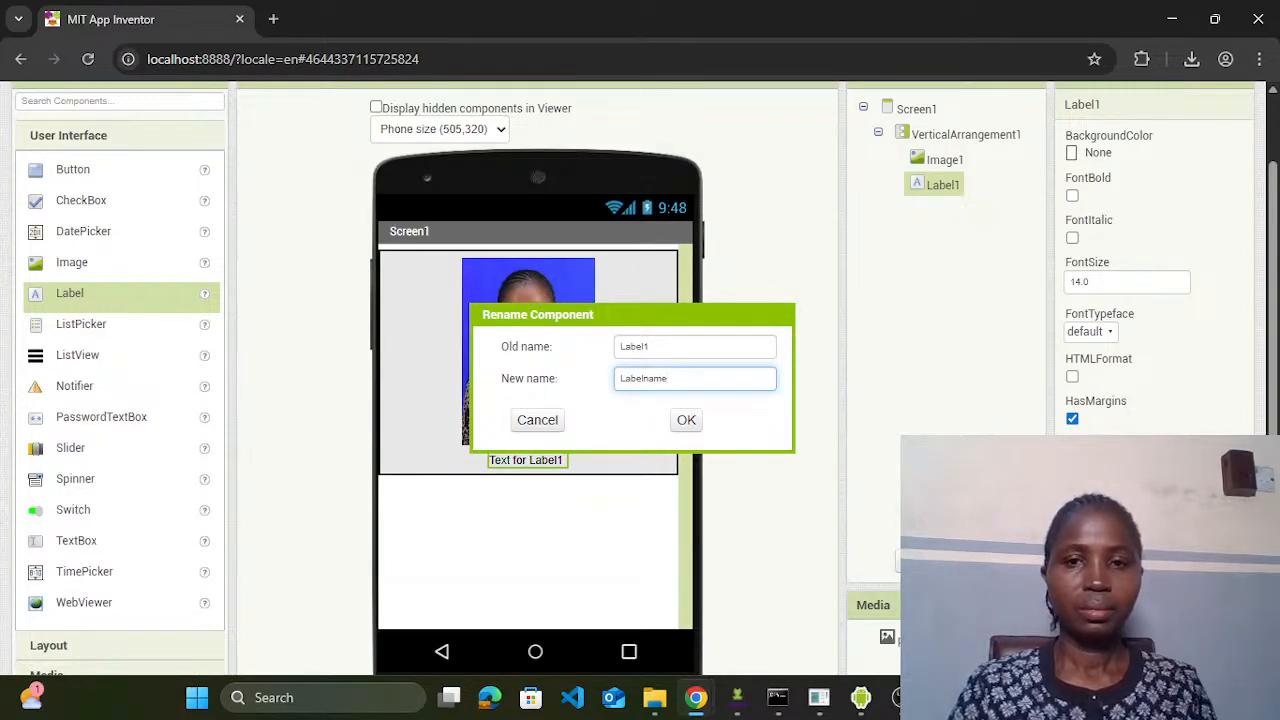
click(686, 421)
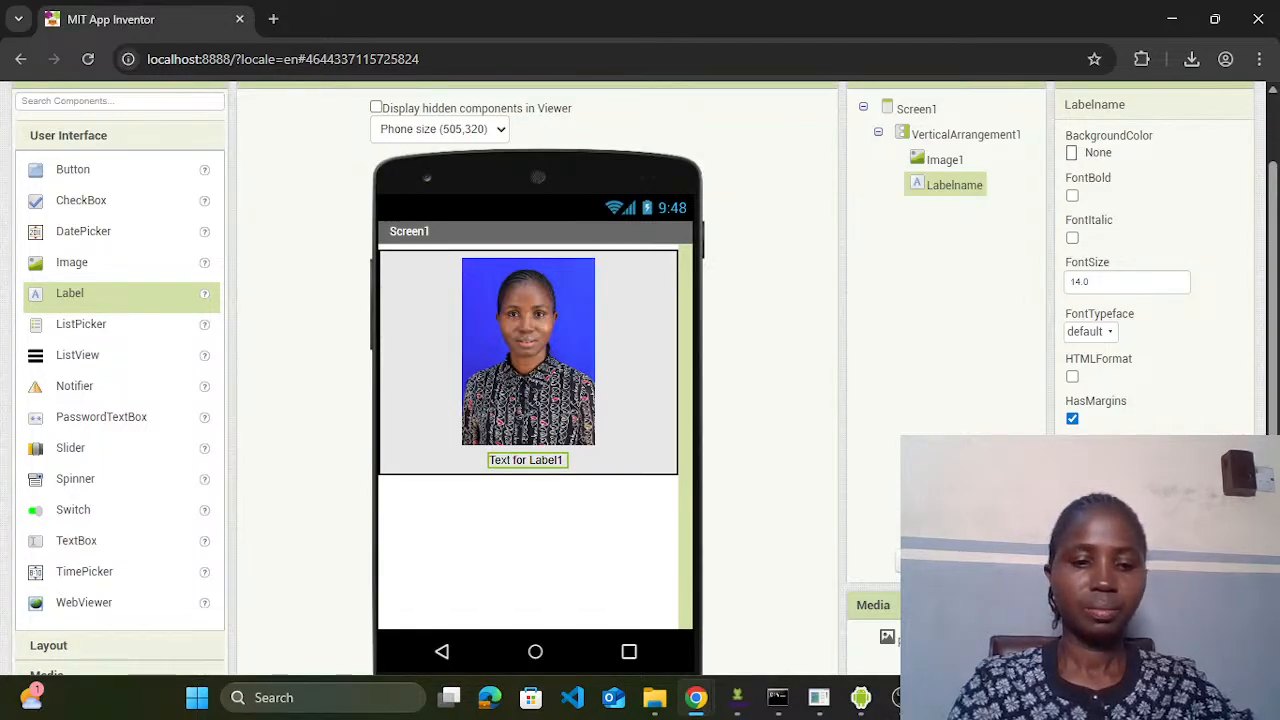
Step: Enter the card holder's name as the text of Labelname and format it bold at font size 22
key(Return)
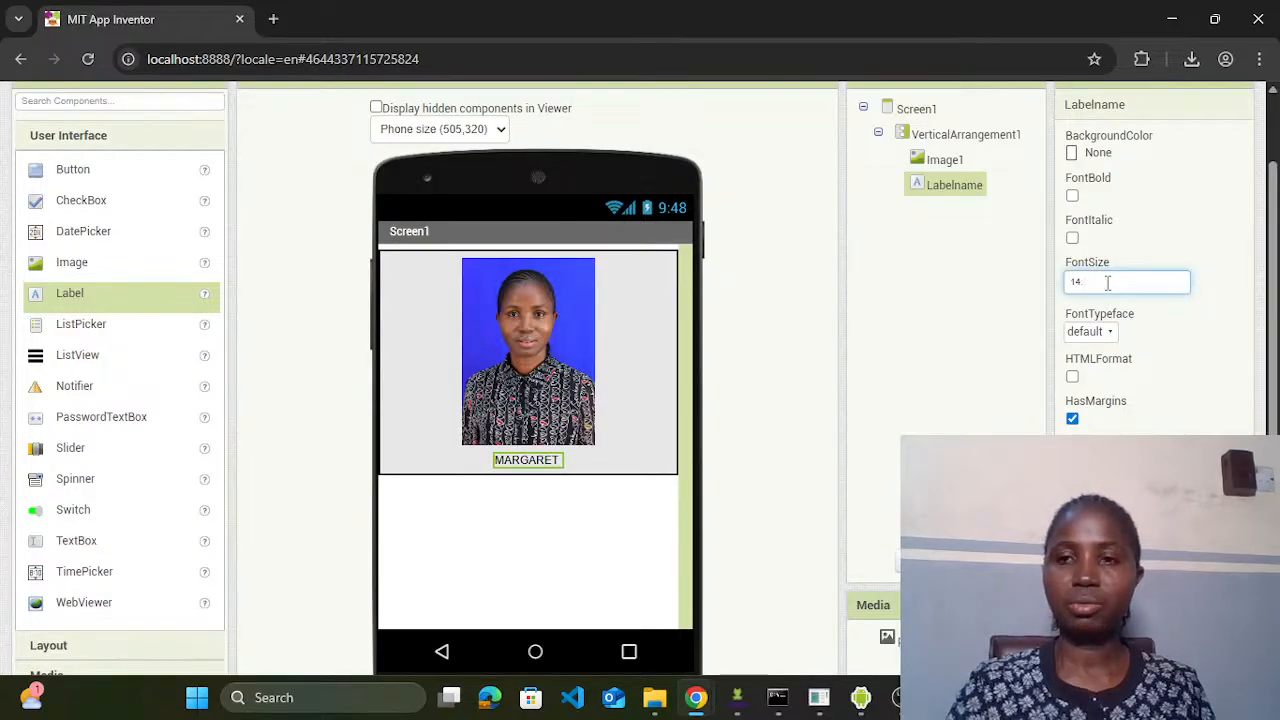
key(BackSpace)
key(BackSpace)
text(22)
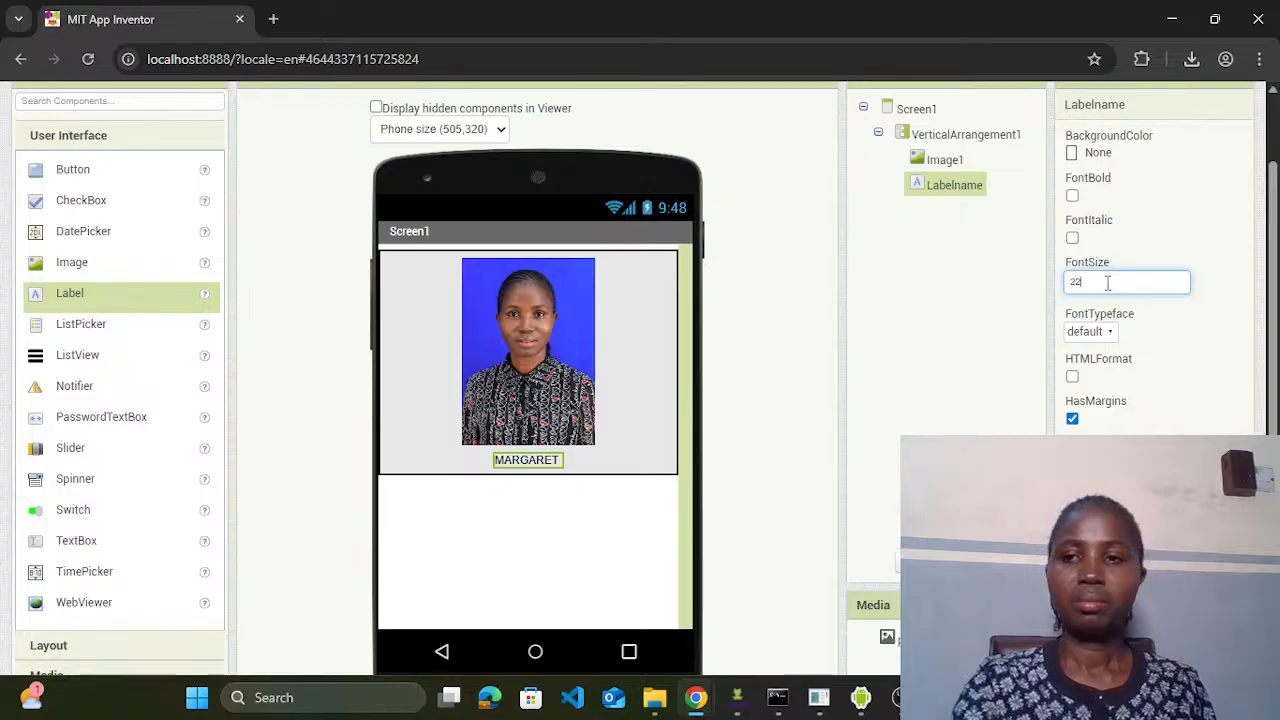
click(1210, 297)
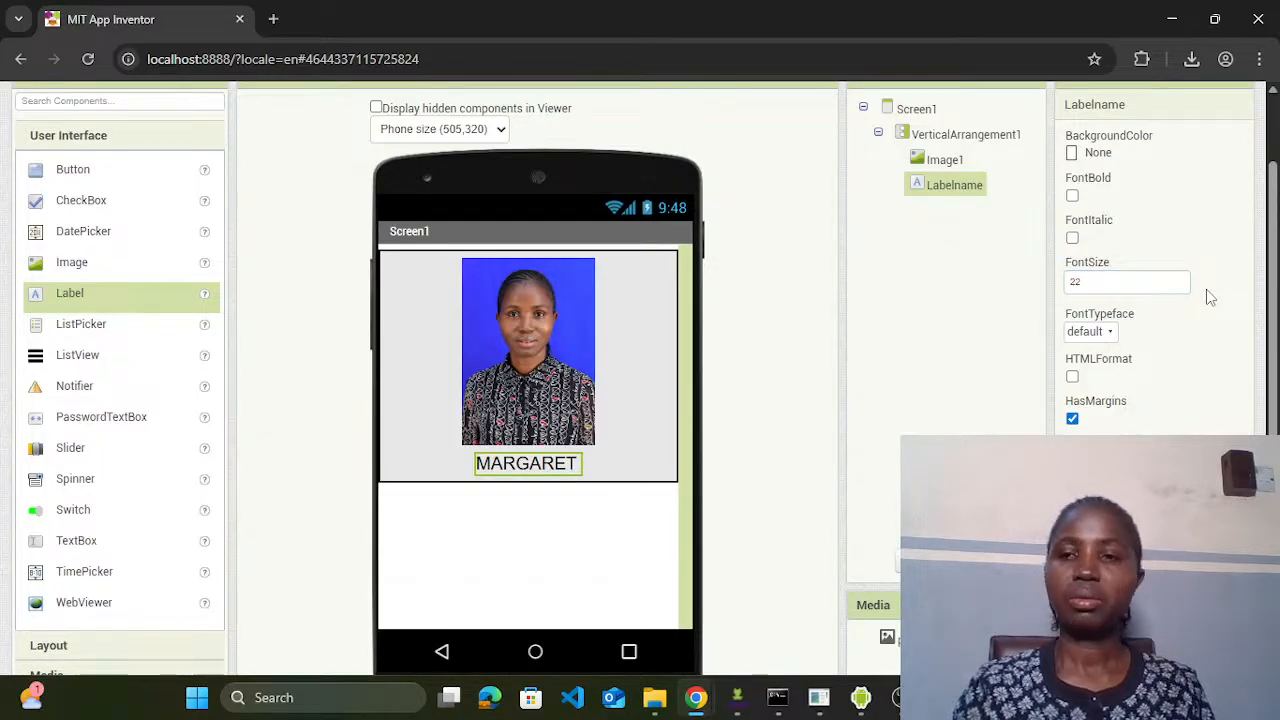
click(1073, 196)
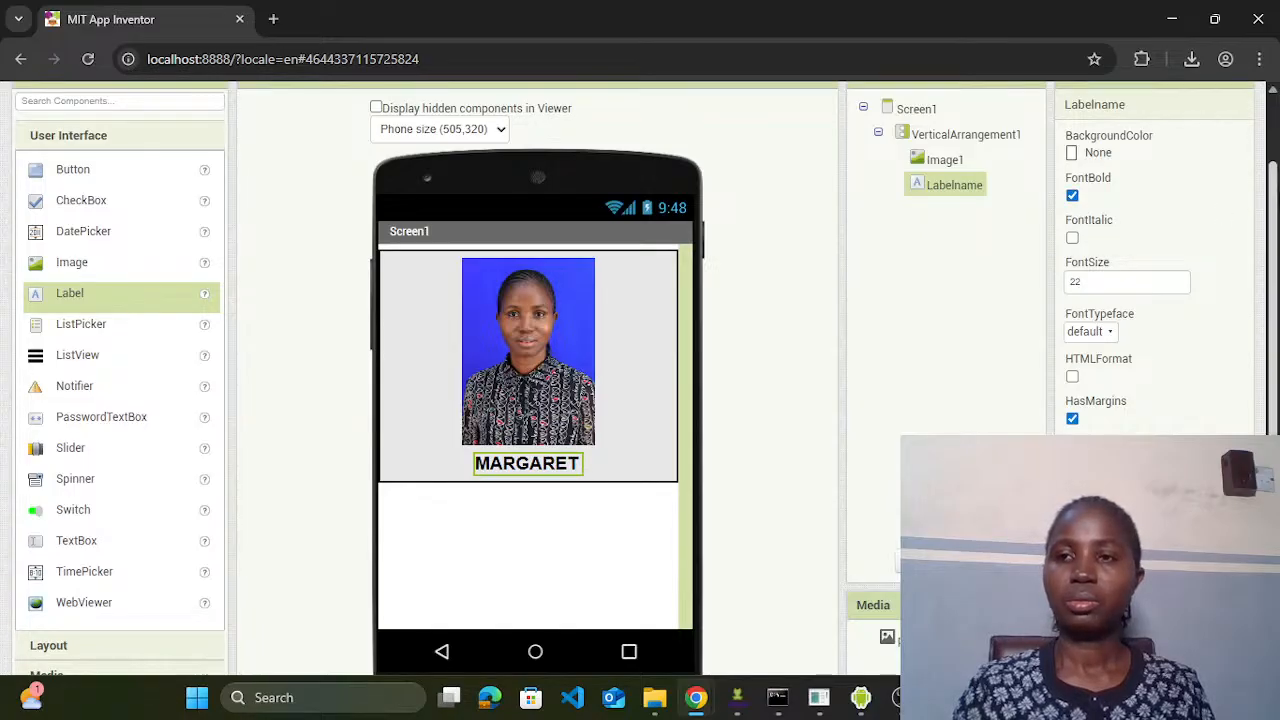
Step: Add a Label component below Labelname inside the vertical arrangement and rename it Labeljob
scroll(1275, 190, up, 1)
drag(1275, 190, 1272, 221)
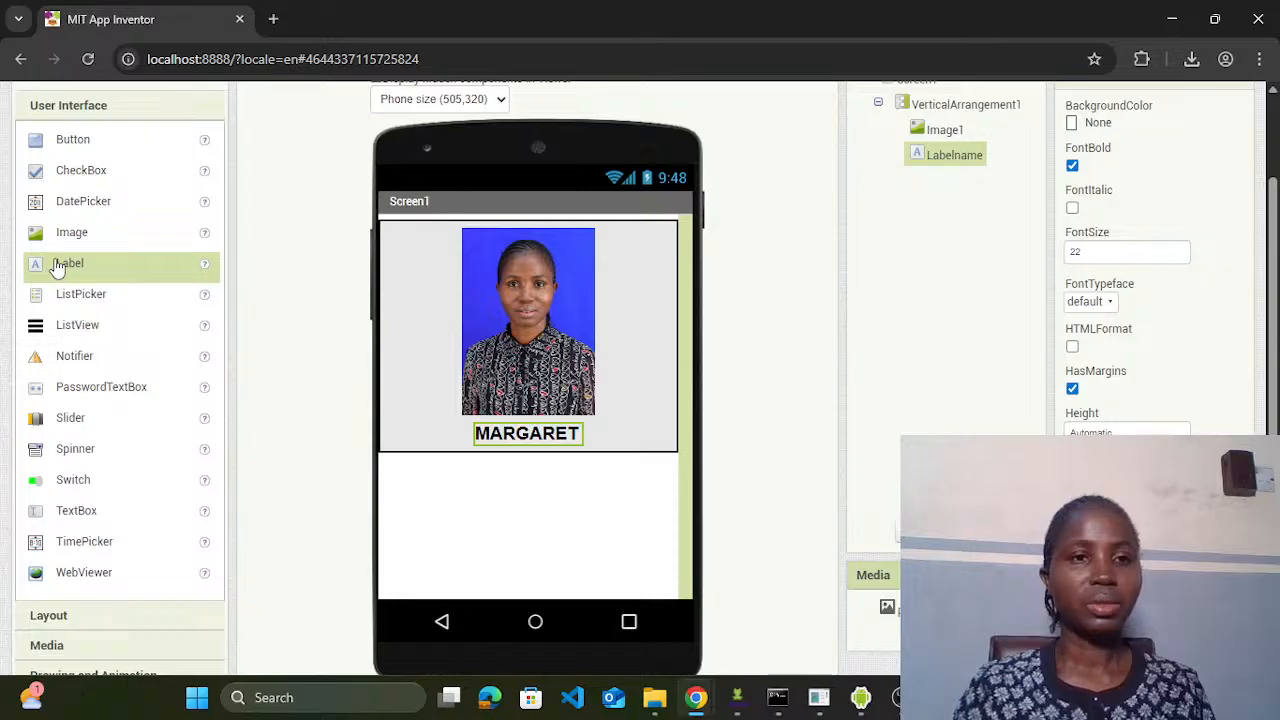
drag(60, 263, 493, 455)
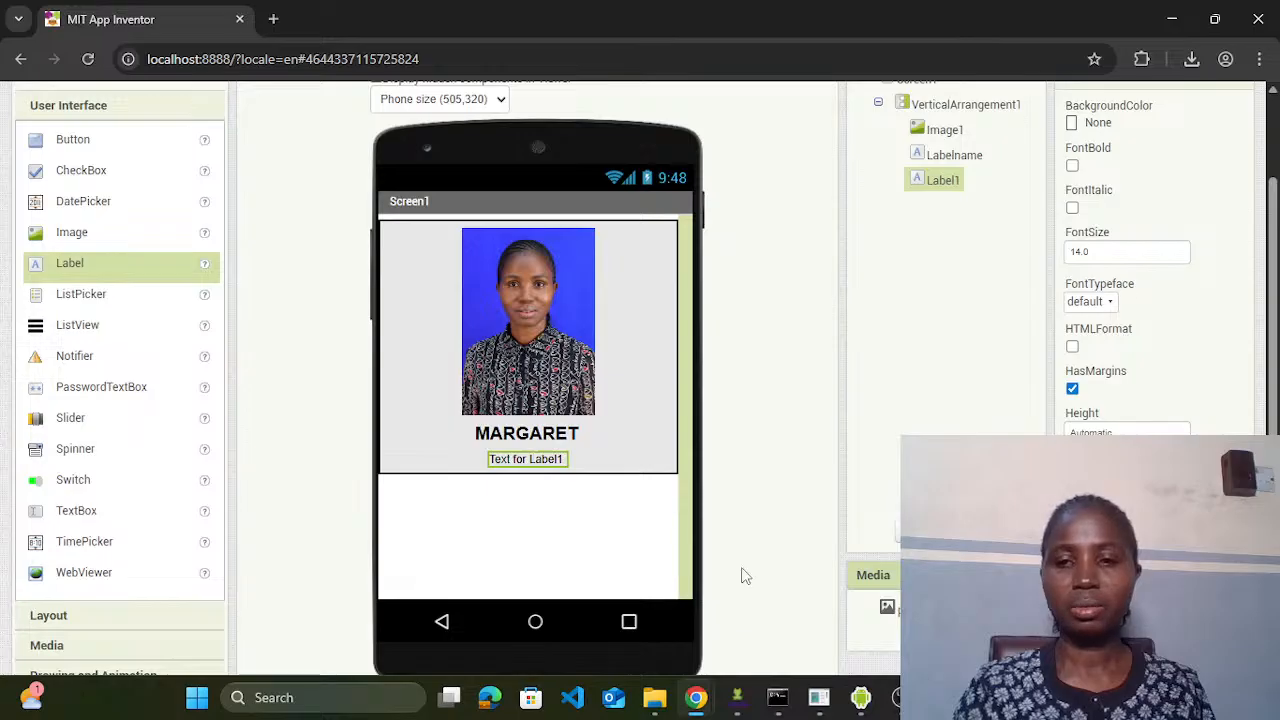
click(924, 531)
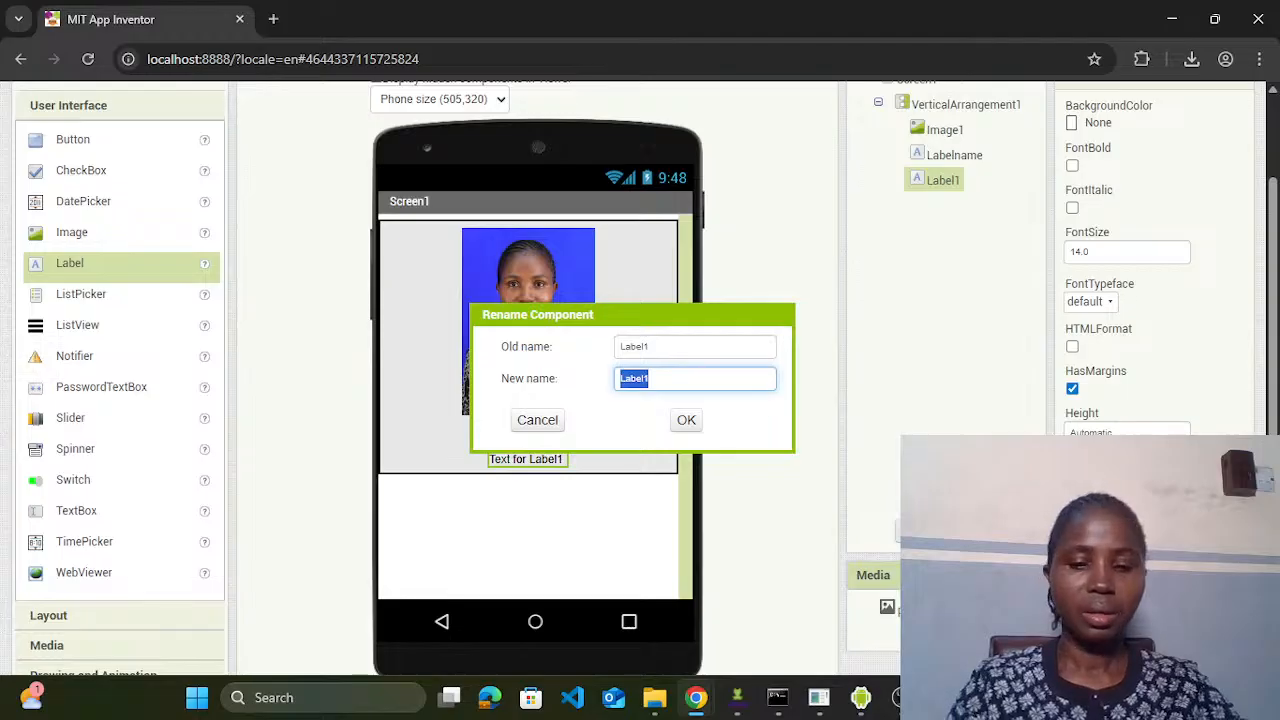
text(Label)
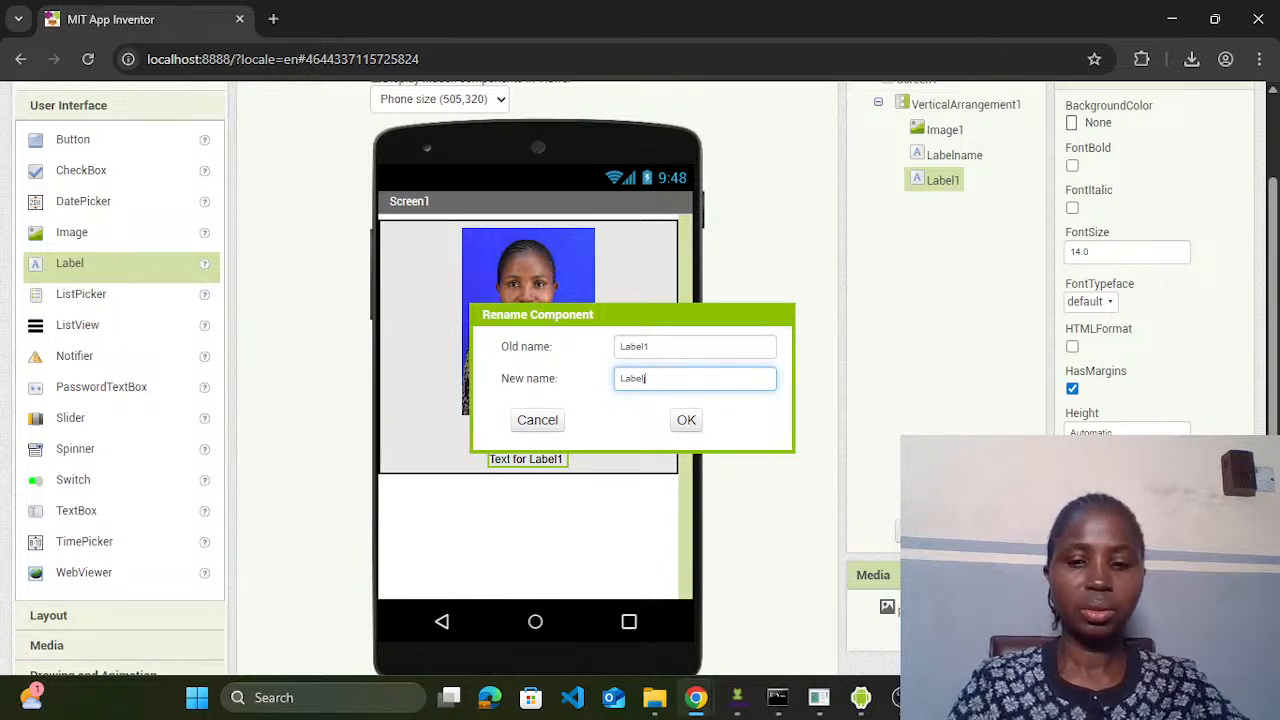
text(job)
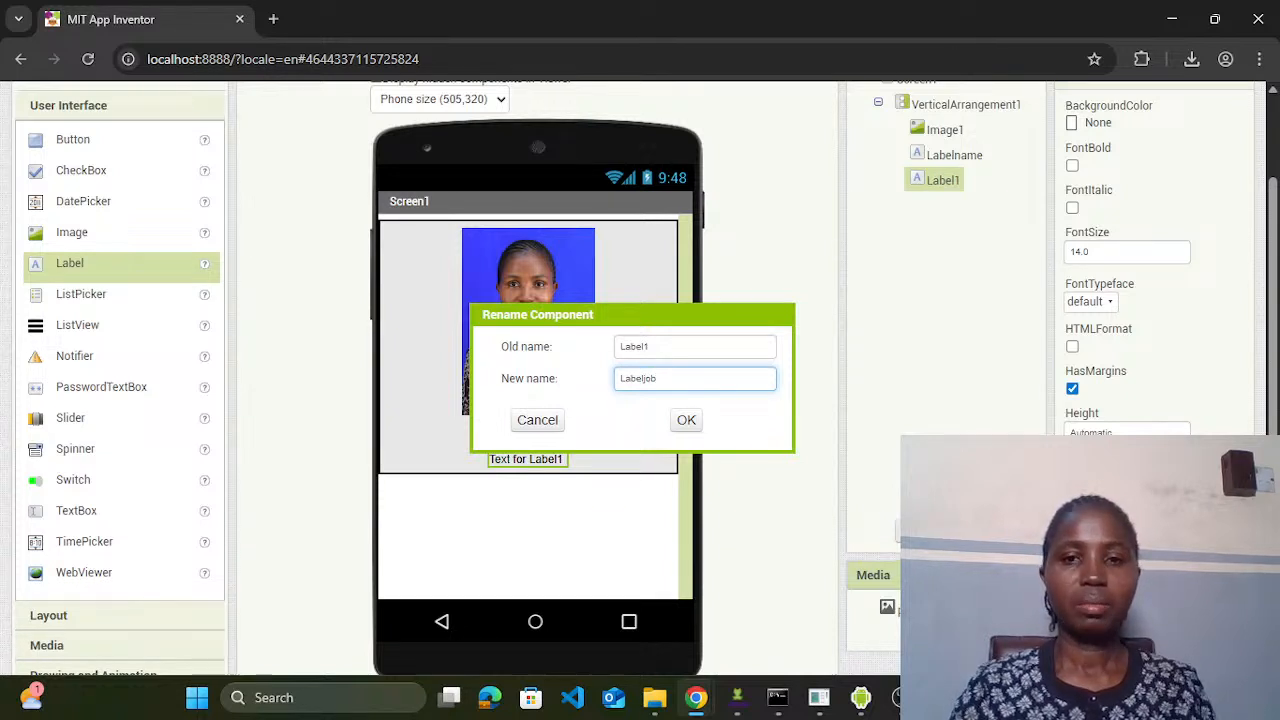
click(686, 422)
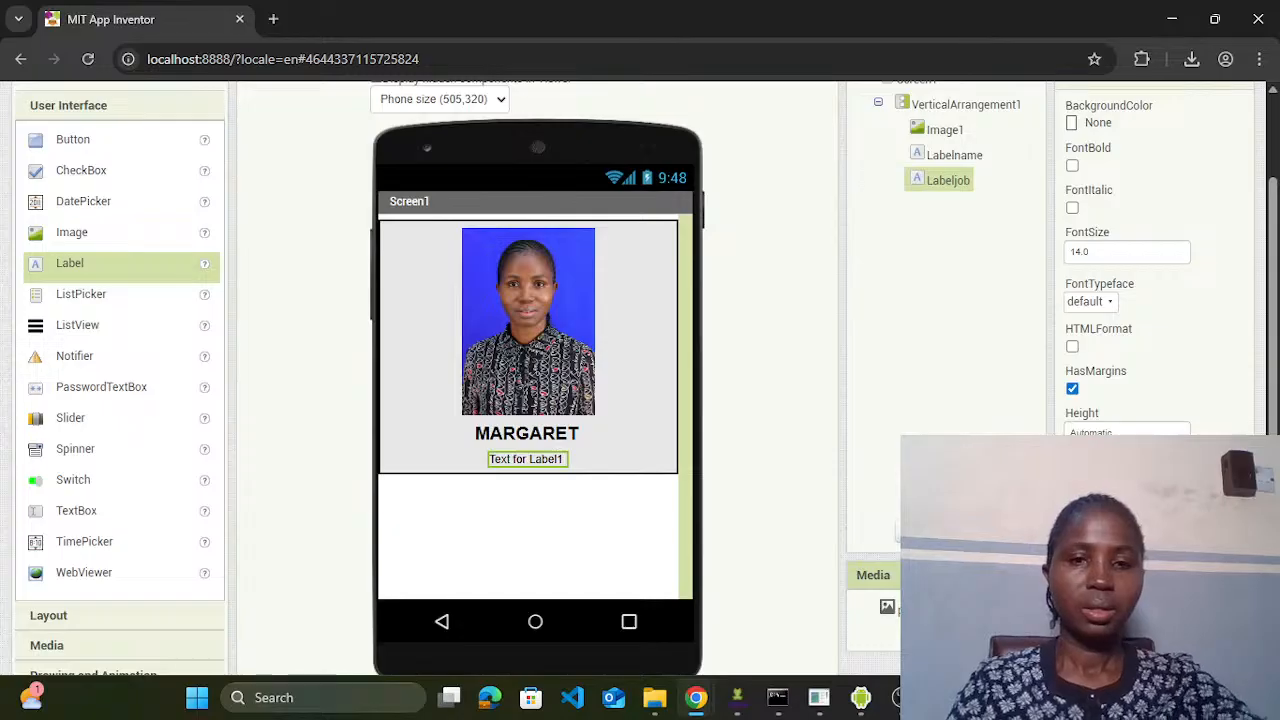
Step: Set the text of Labeljob to "Educator" and format it bold and italic at font size 18
key(Return)
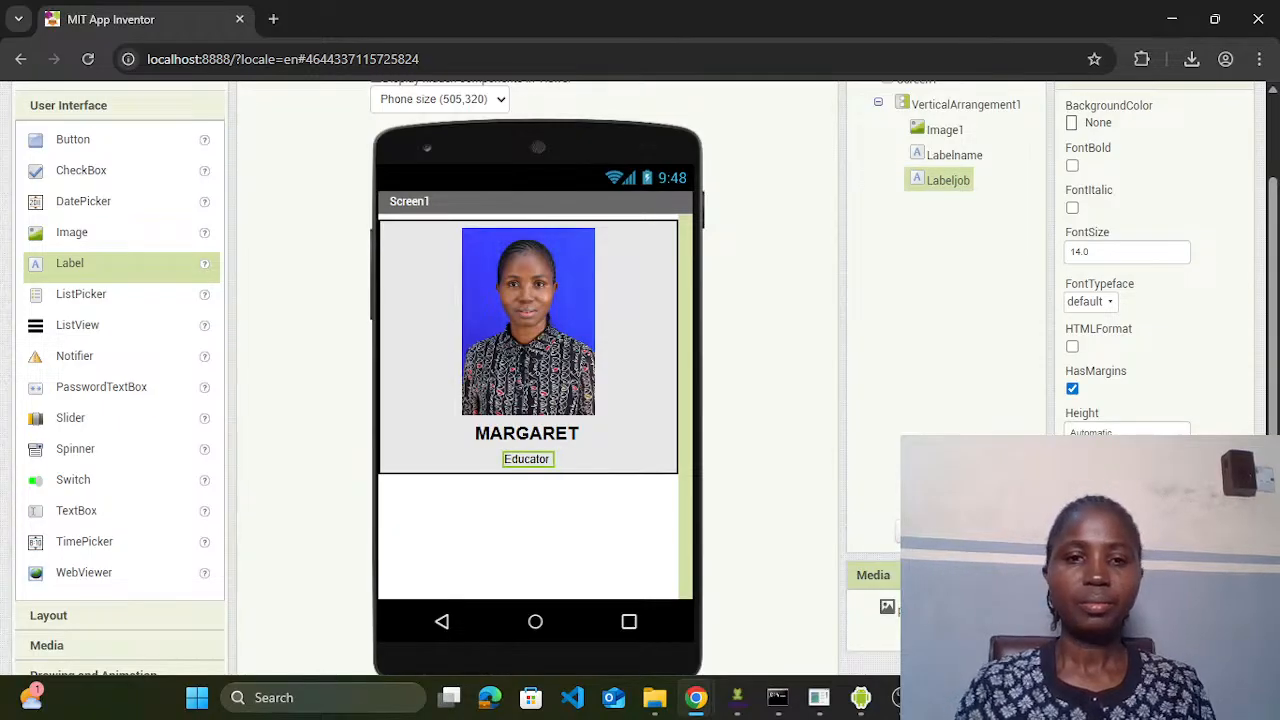
double_click(1136, 252)
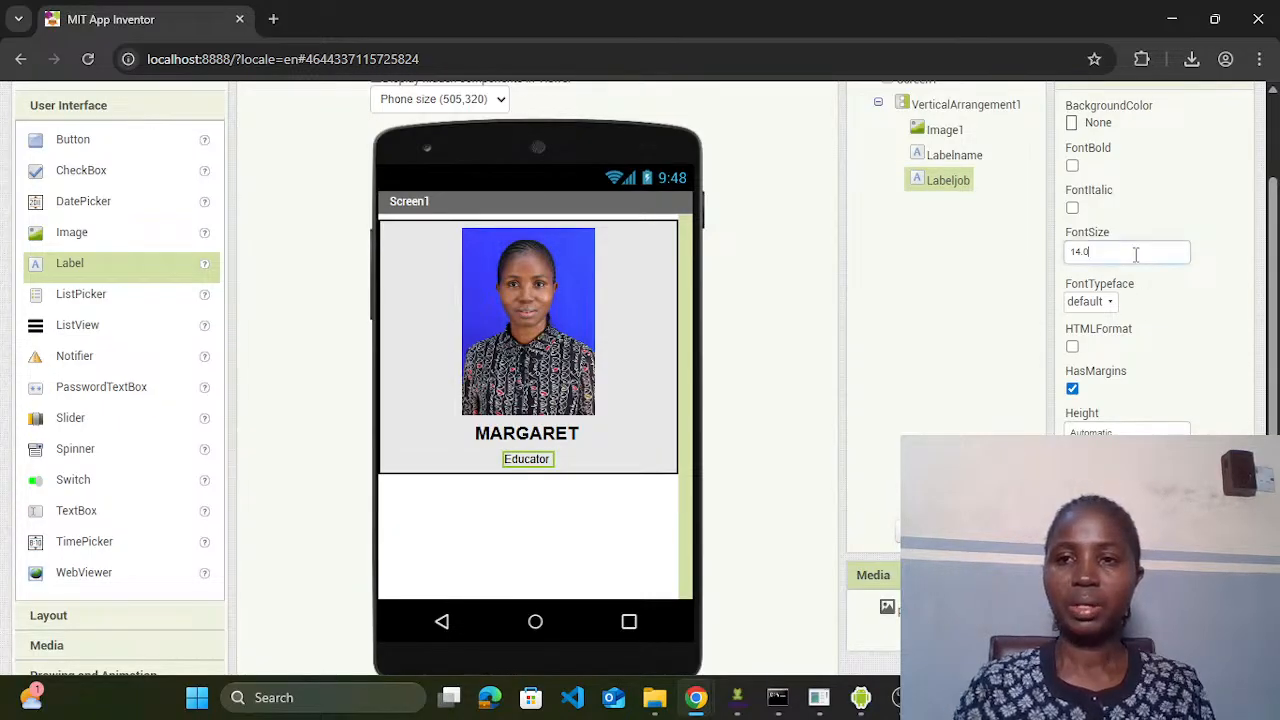
text(1)
key(BackSpace)
text(18)
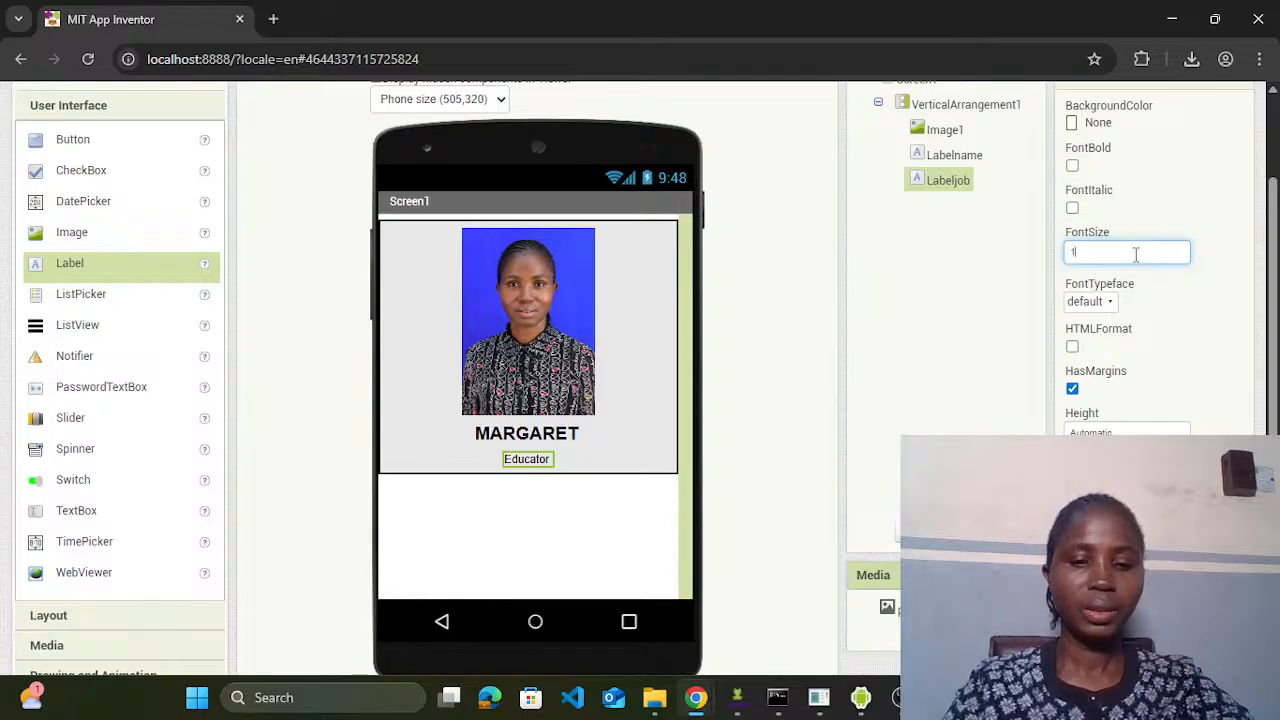
click(1207, 265)
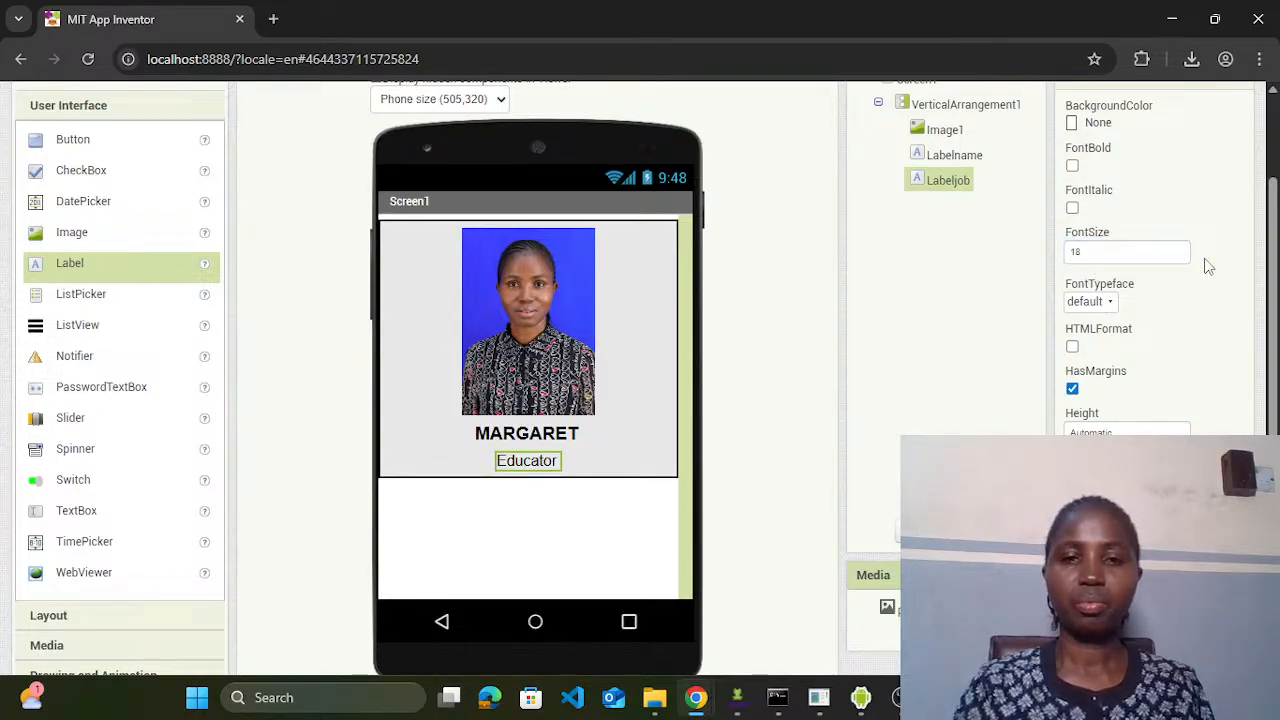
click(1072, 166)
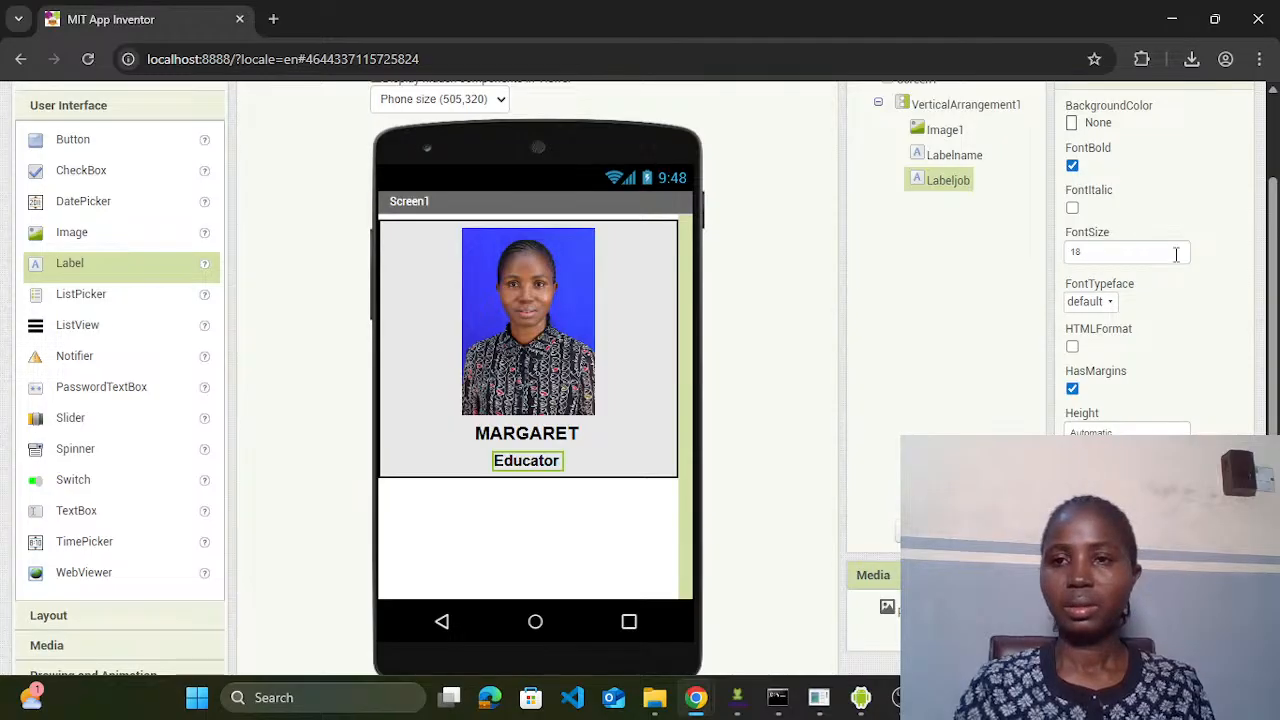
click(1072, 209)
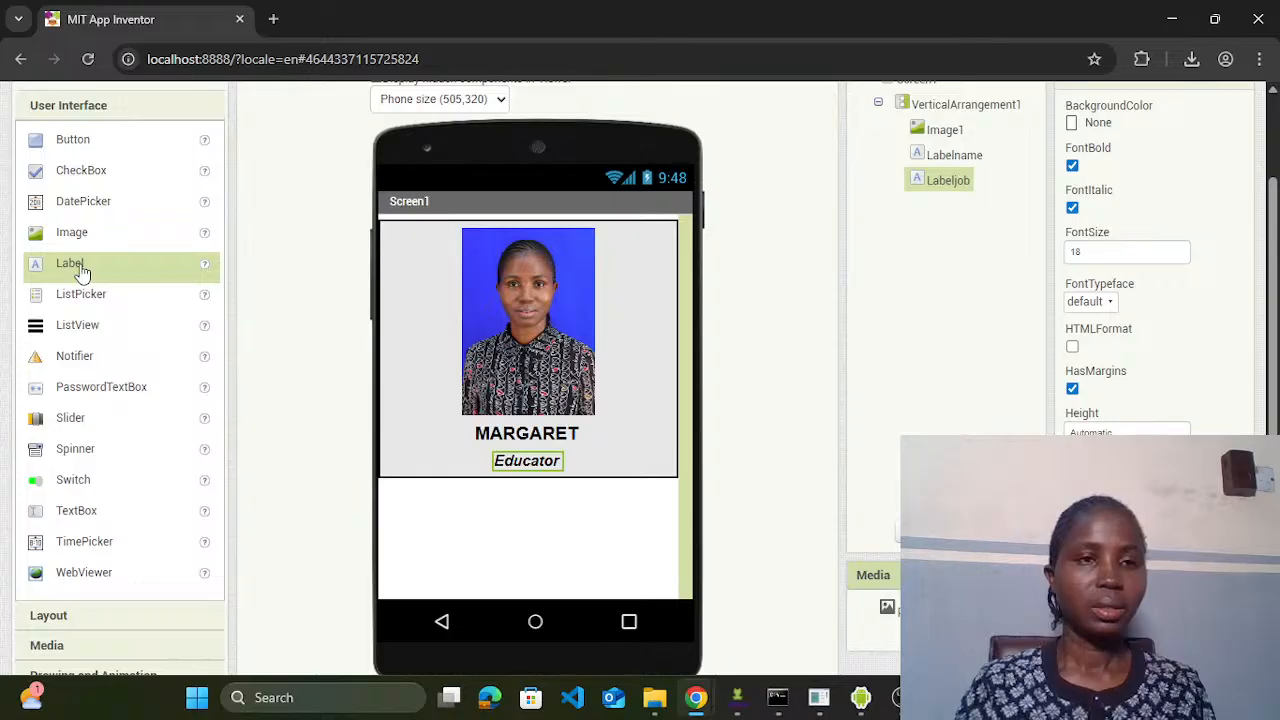
Step: Add a Label below the vertical arrangement with the text "Fun Fact: I love coding." and make it not visible
drag(82, 272, 531, 484)
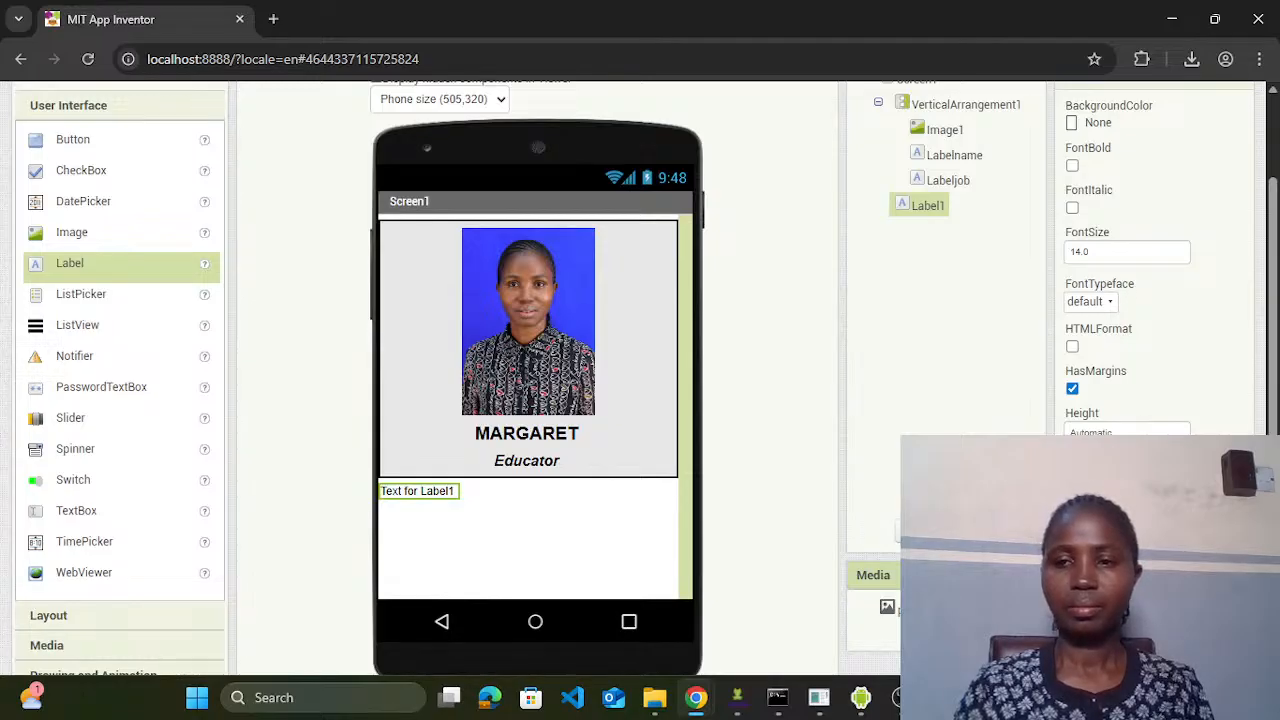
key(Return)
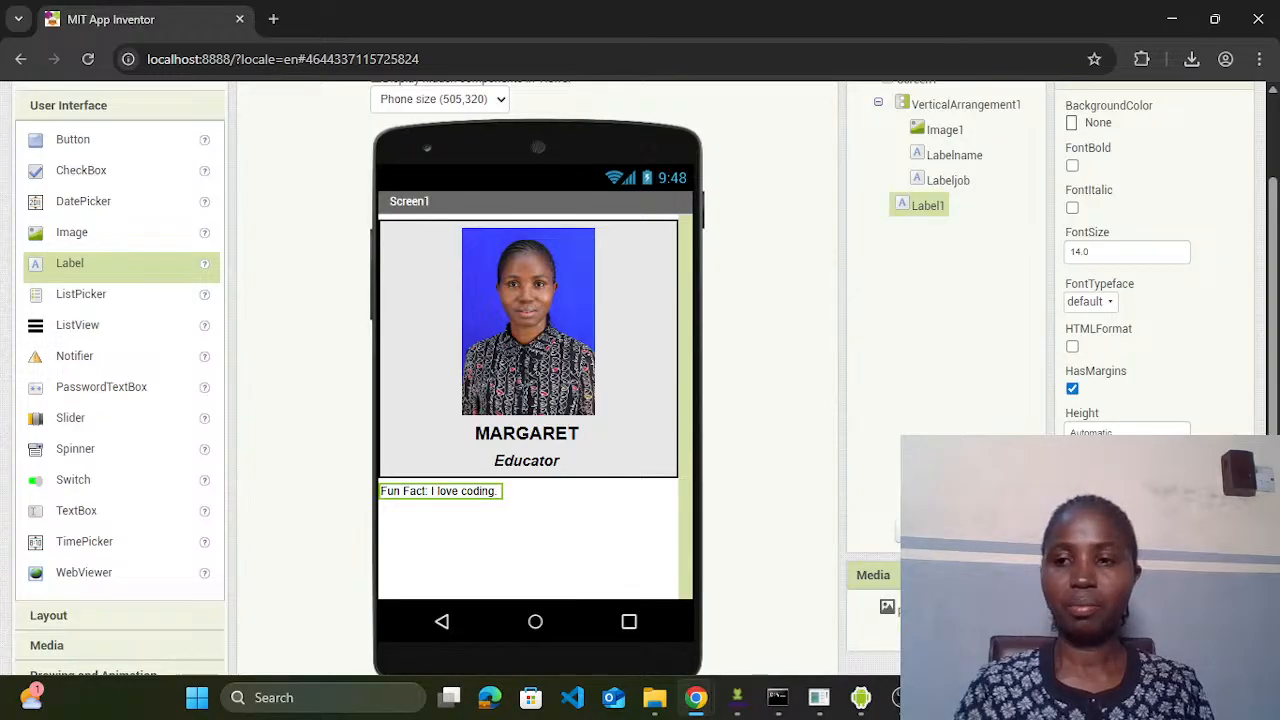
scroll(640, 380, down, 3)
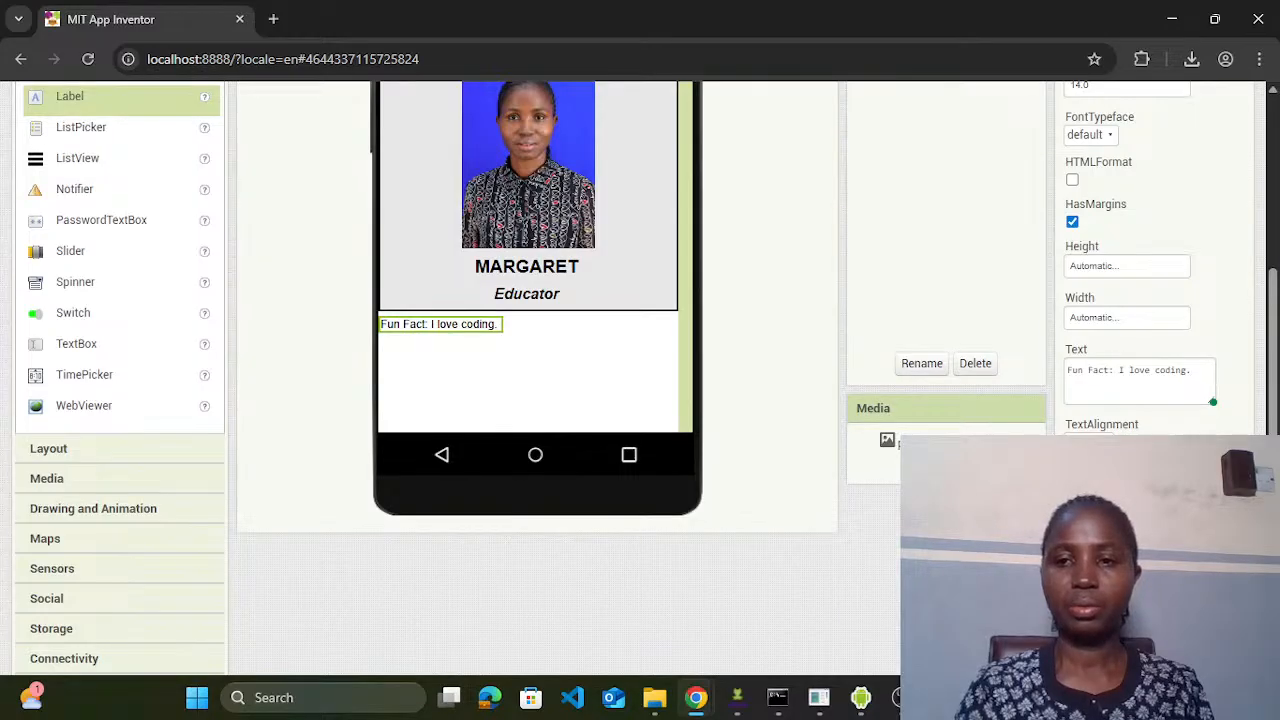
click(1072, 535)
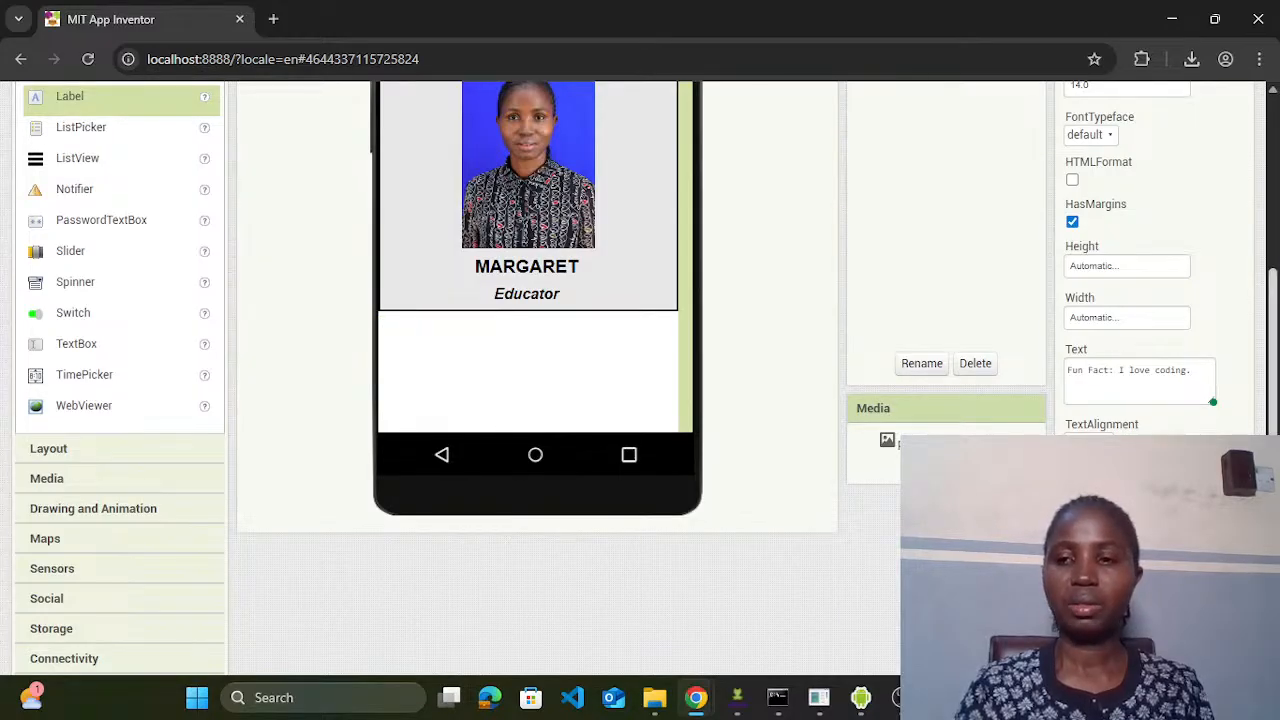
Step: Add another Label component directly below the vertical arrangement, above the hidden fun fact label
scroll(716, 405, up, 1)
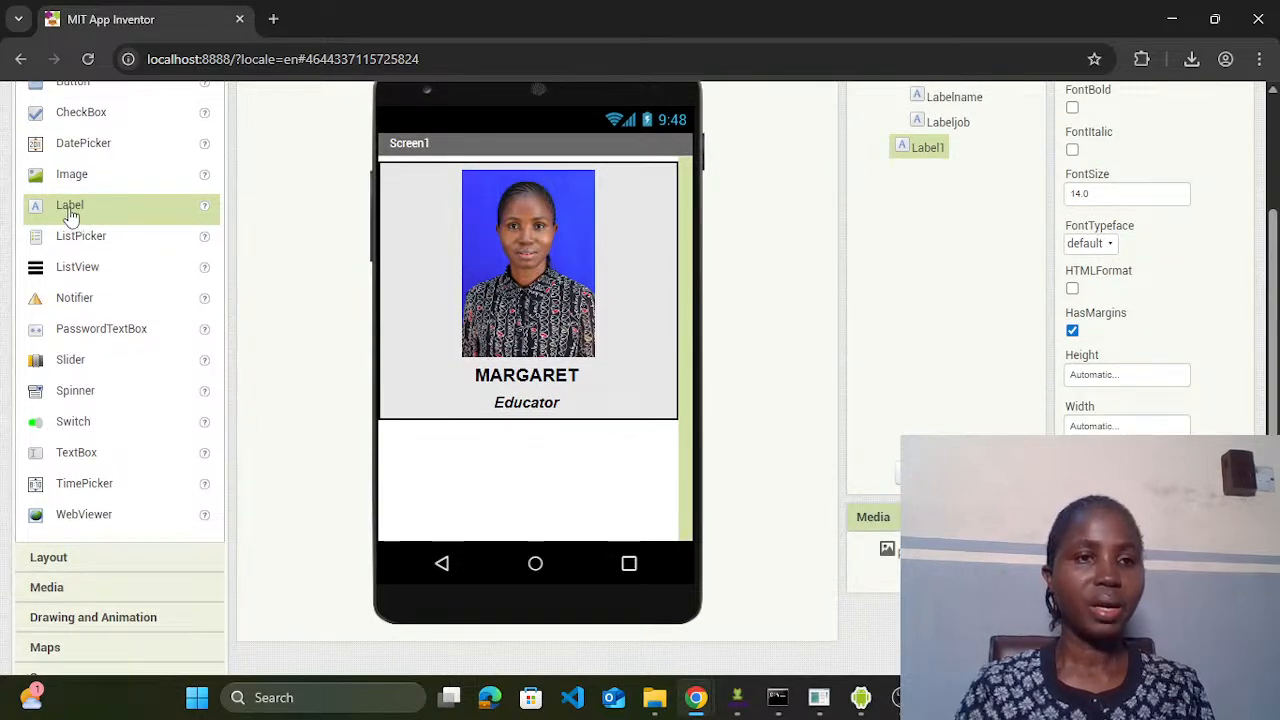
drag(70, 208, 410, 458)
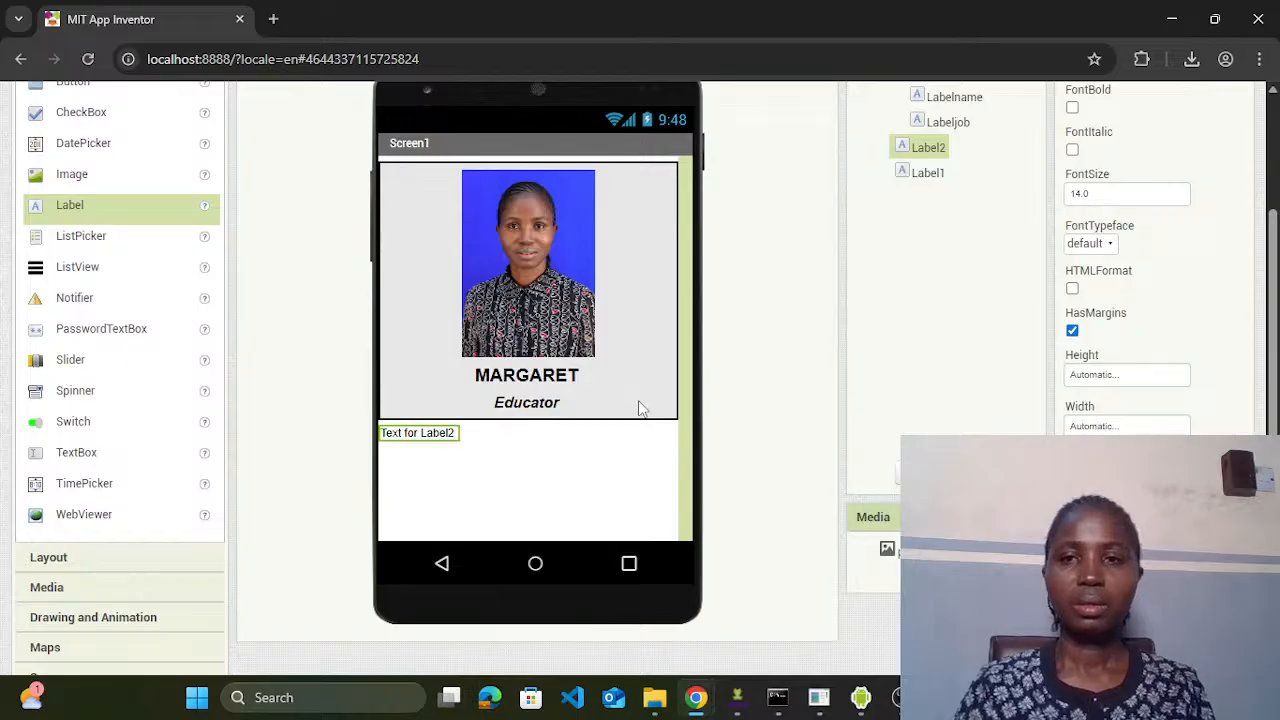
Step: Rename the hidden fun fact label, Label1, to labelfunfact
click(932, 176)
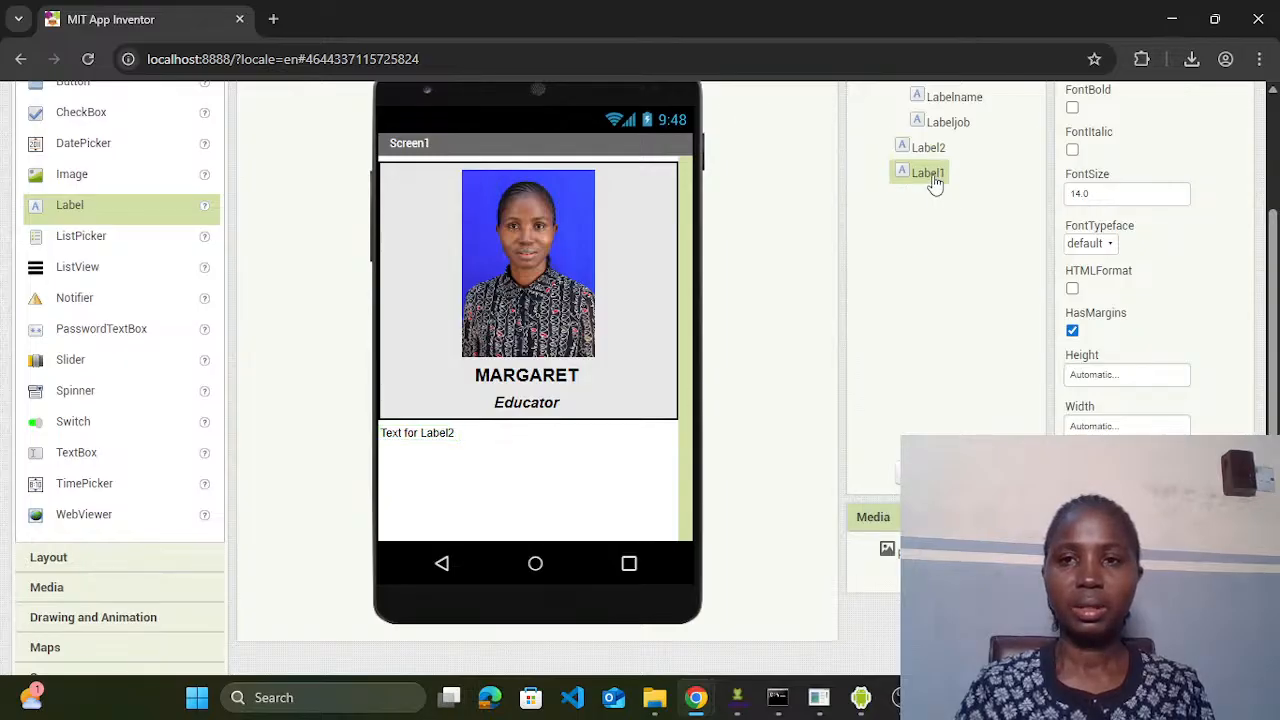
click(924, 473)
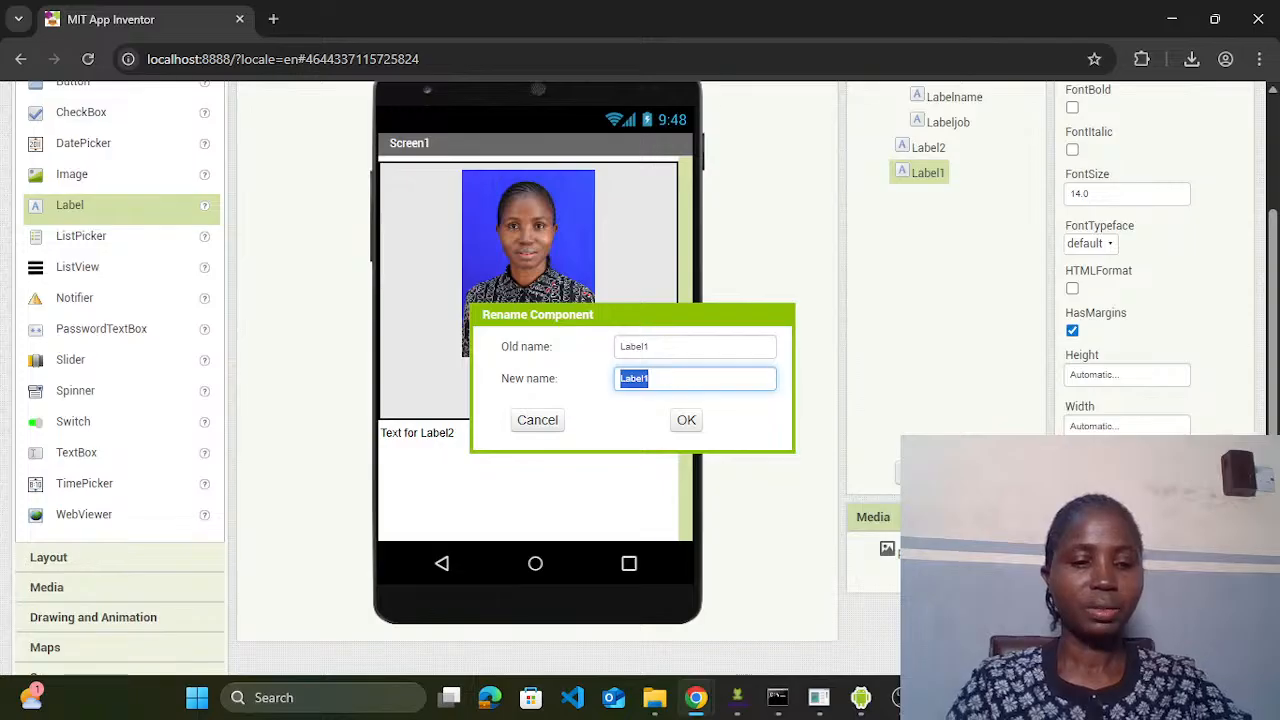
text(label)
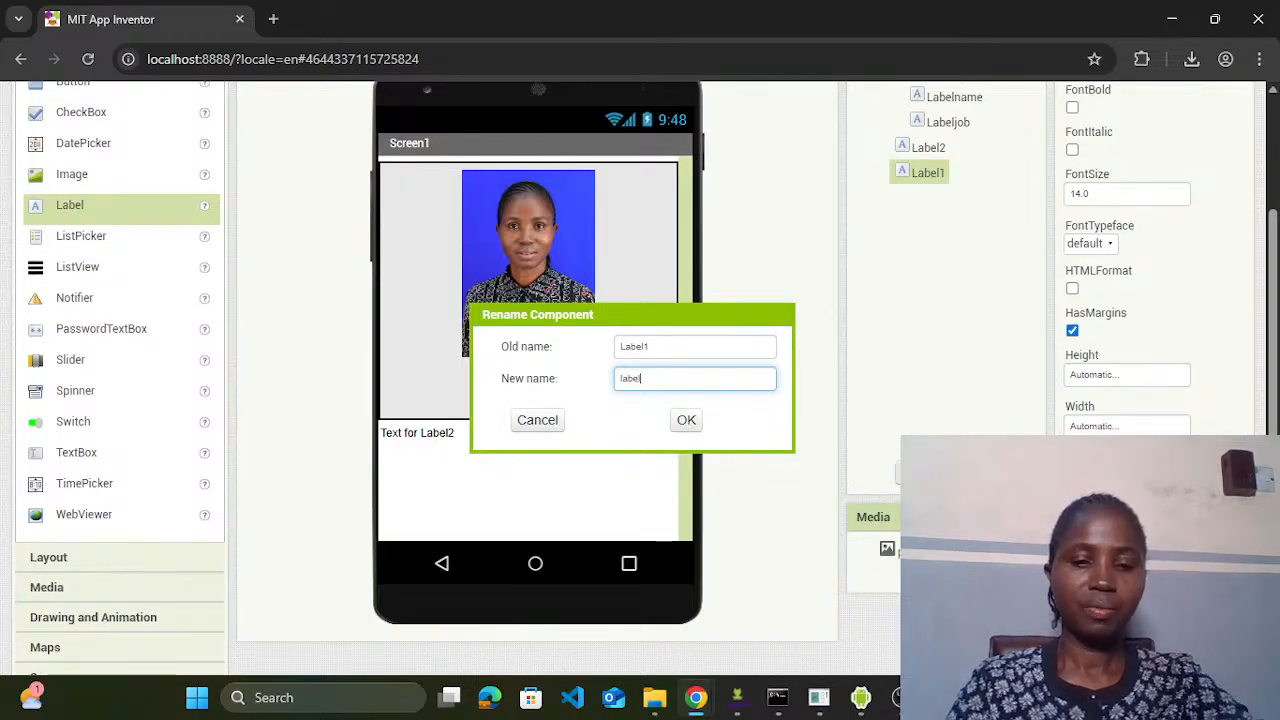
text(funfact)
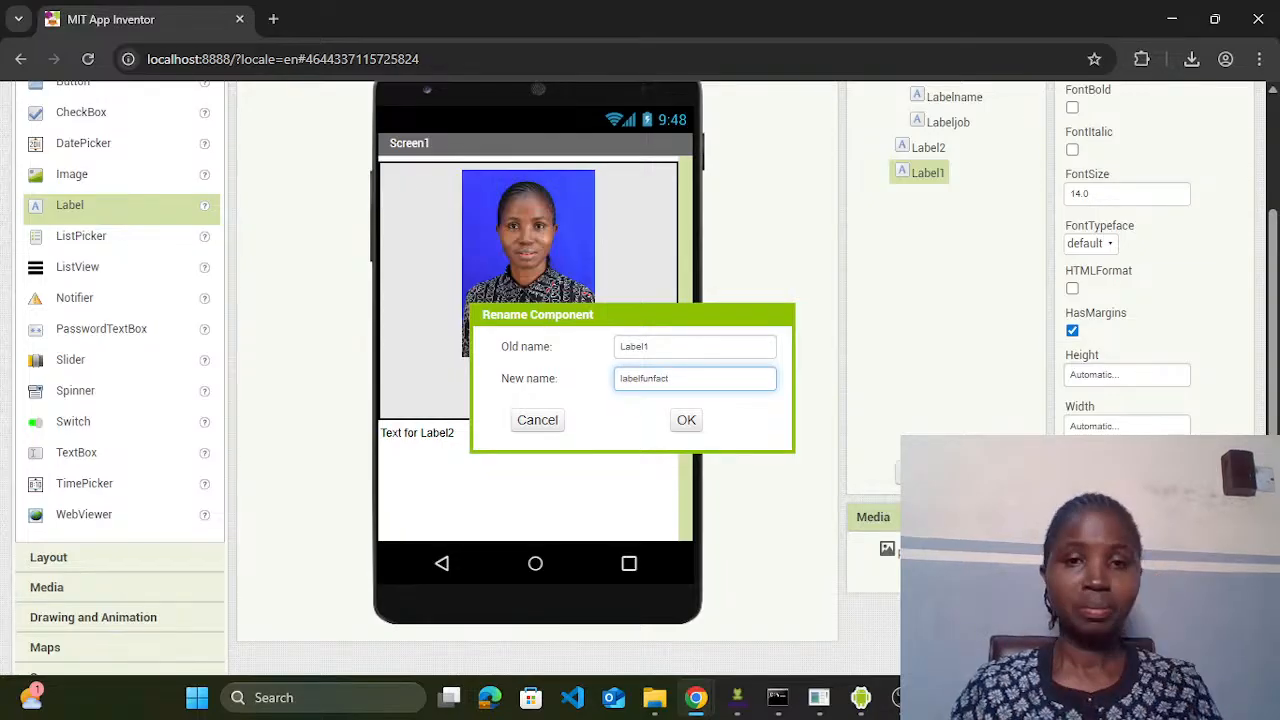
click(686, 421)
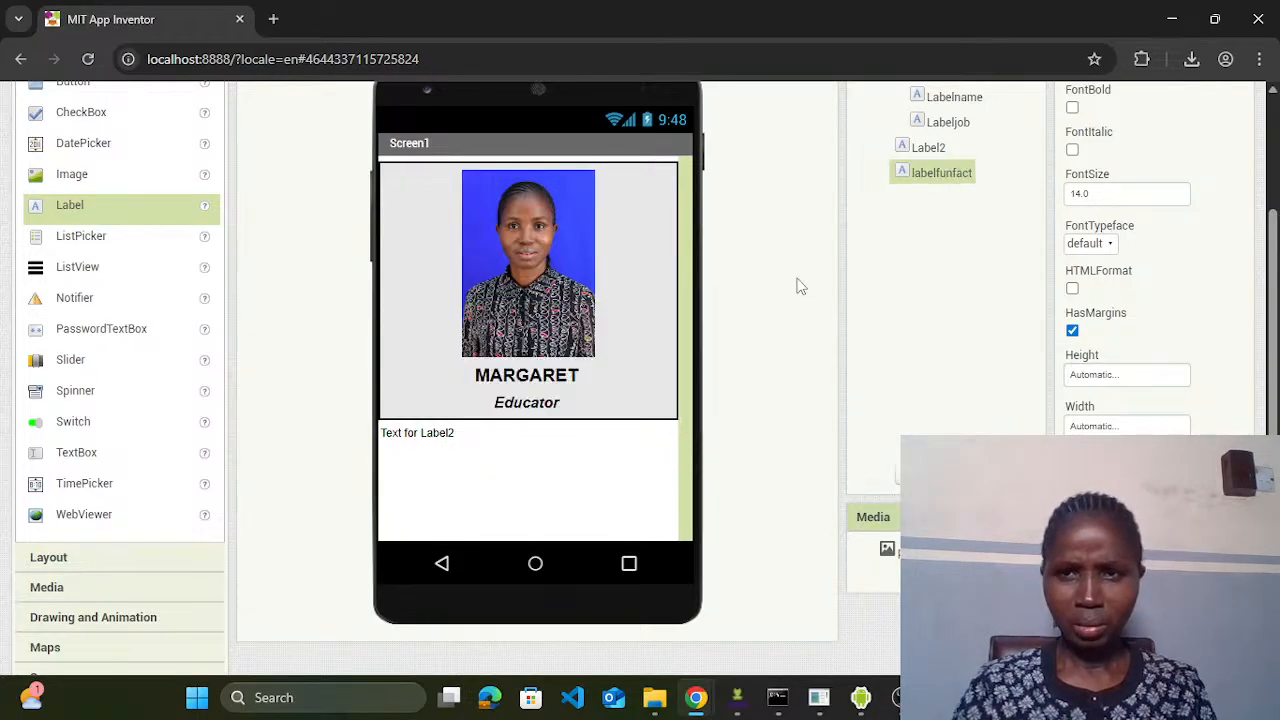
Step: Rename Label2 to showfunfact and set its text to "Show Fun Facts"
click(912, 152)
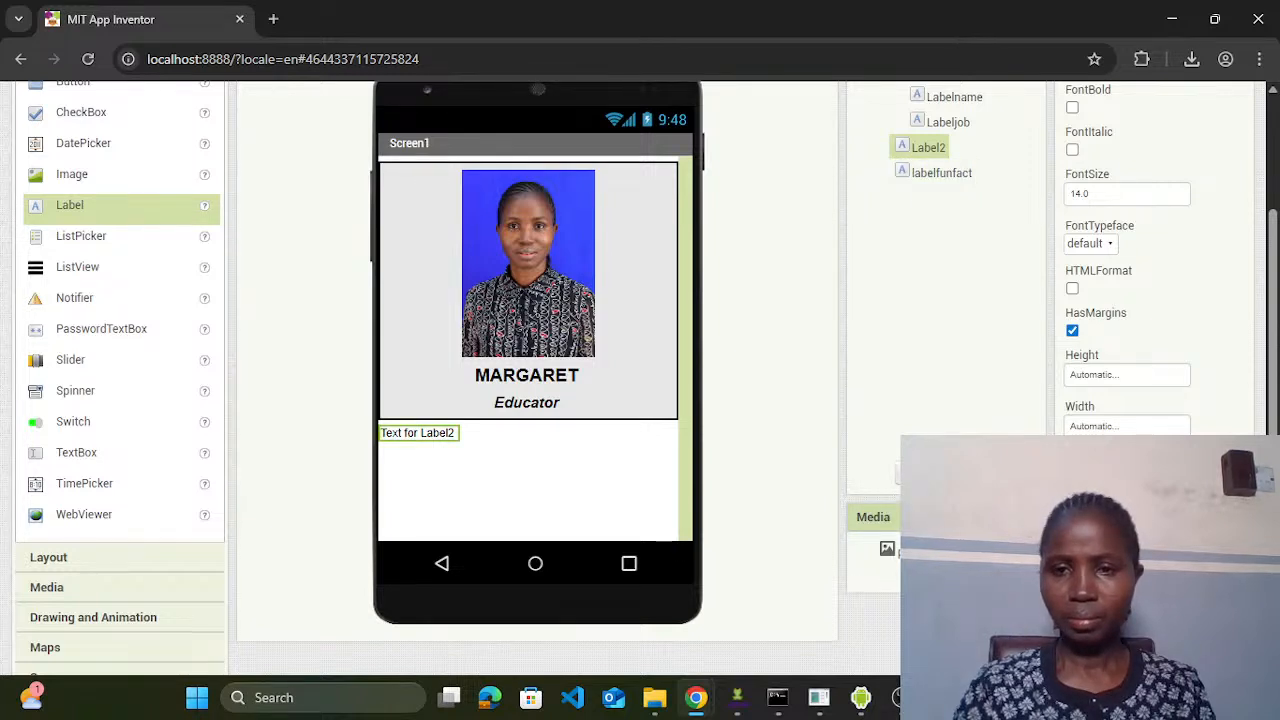
click(922, 473)
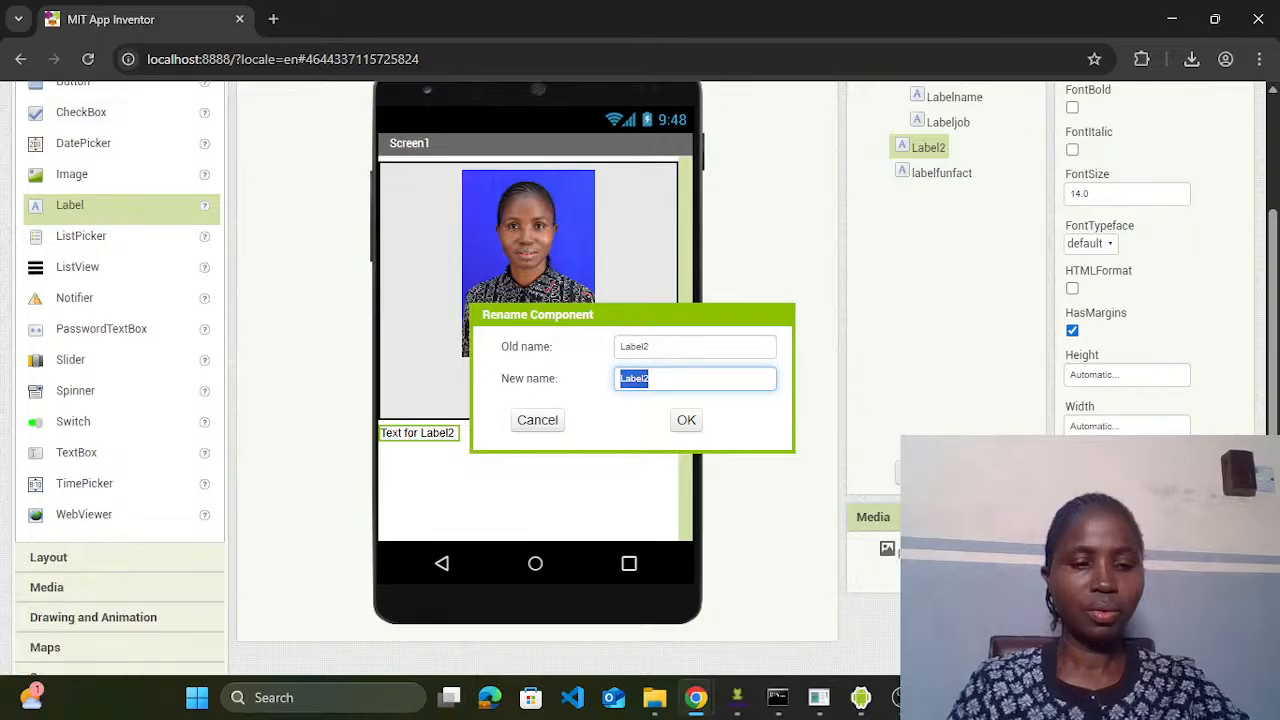
text(showfunf)
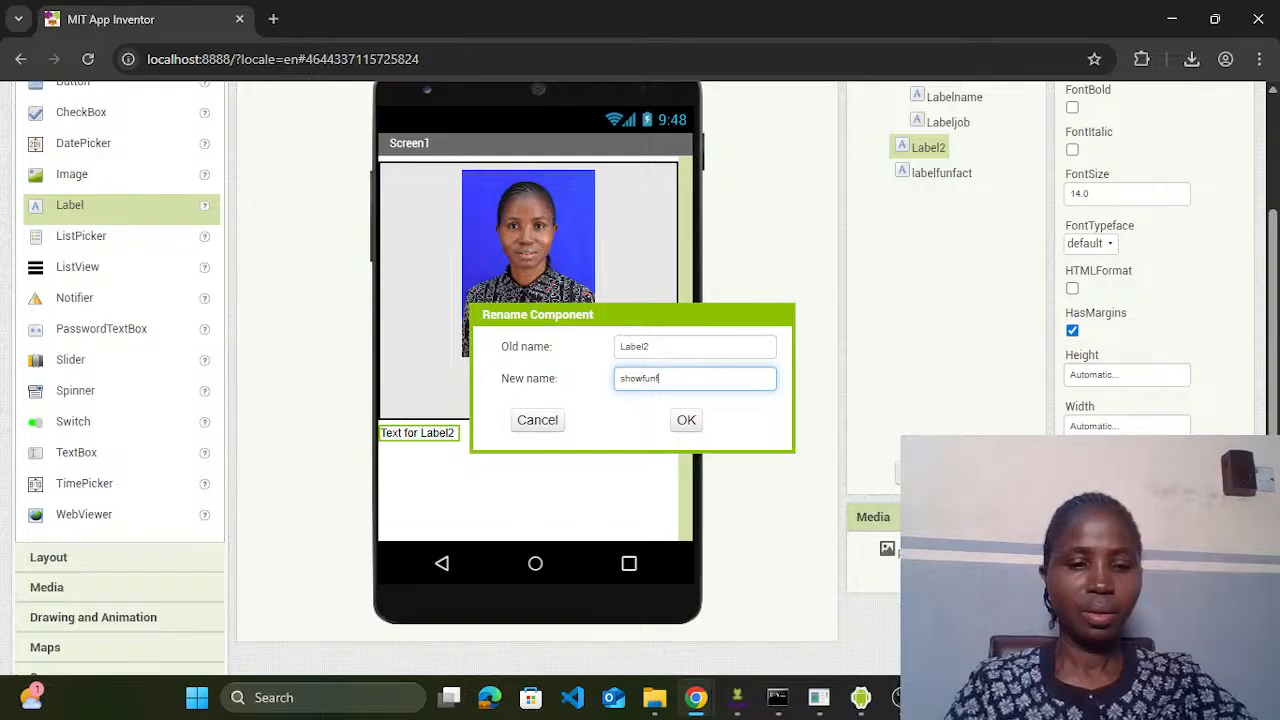
text(act)
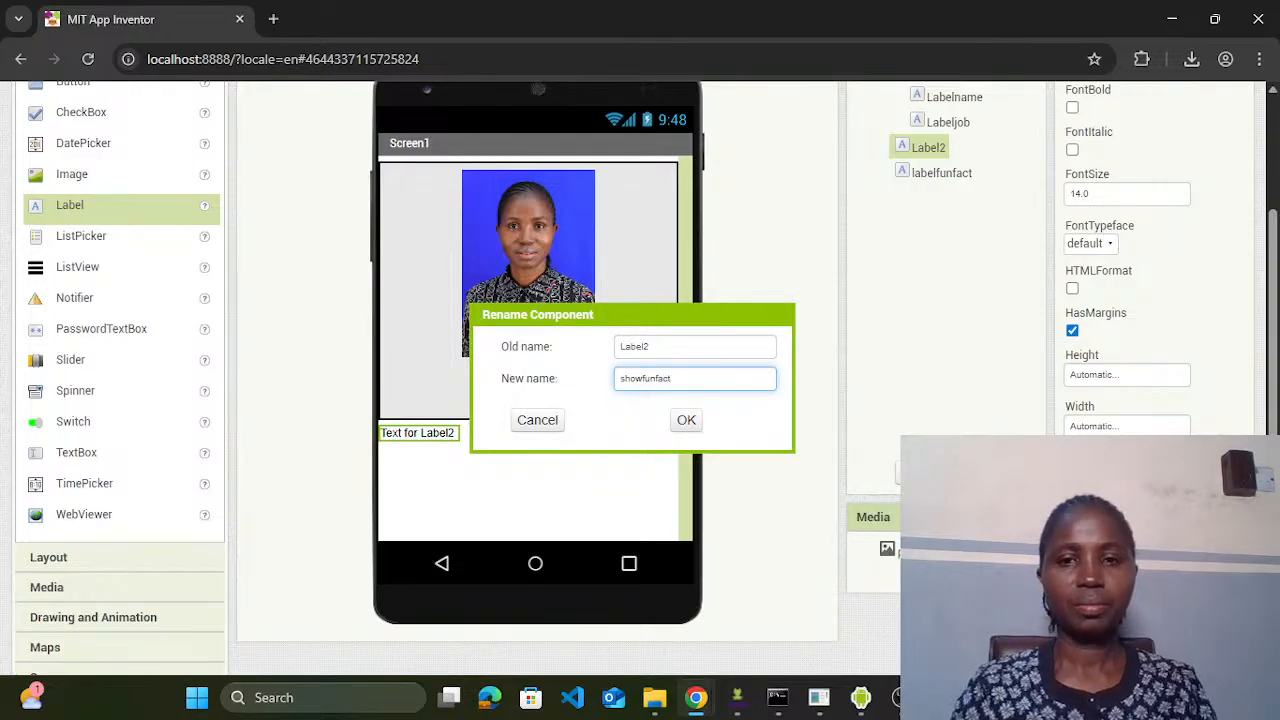
click(688, 421)
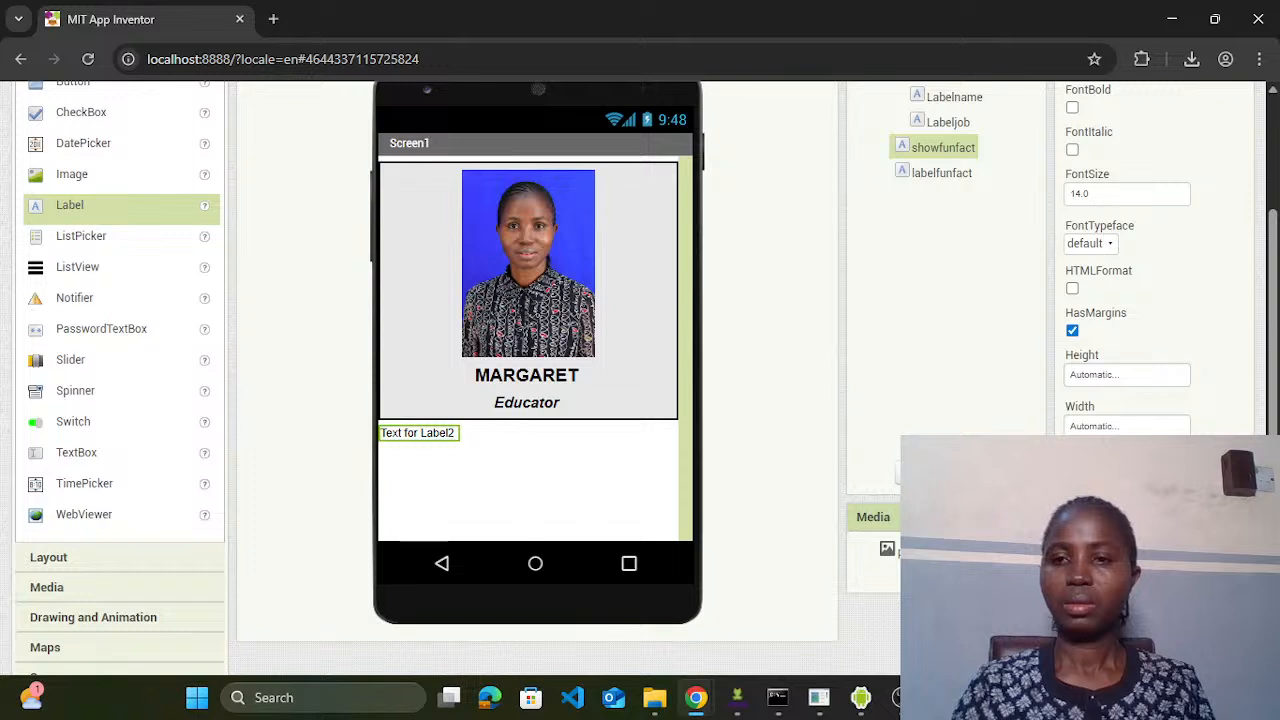
key(Return)
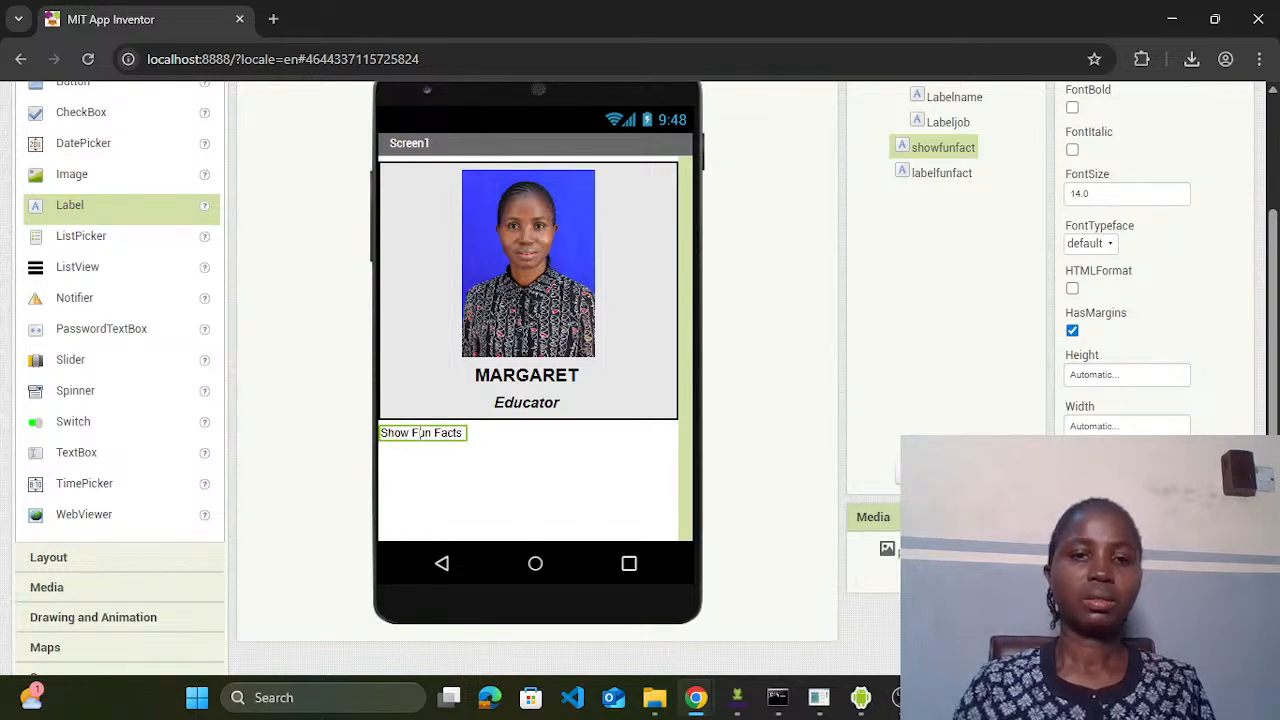
Step: Delete the showfunfact label from the screen
click(510, 447)
click(445, 433)
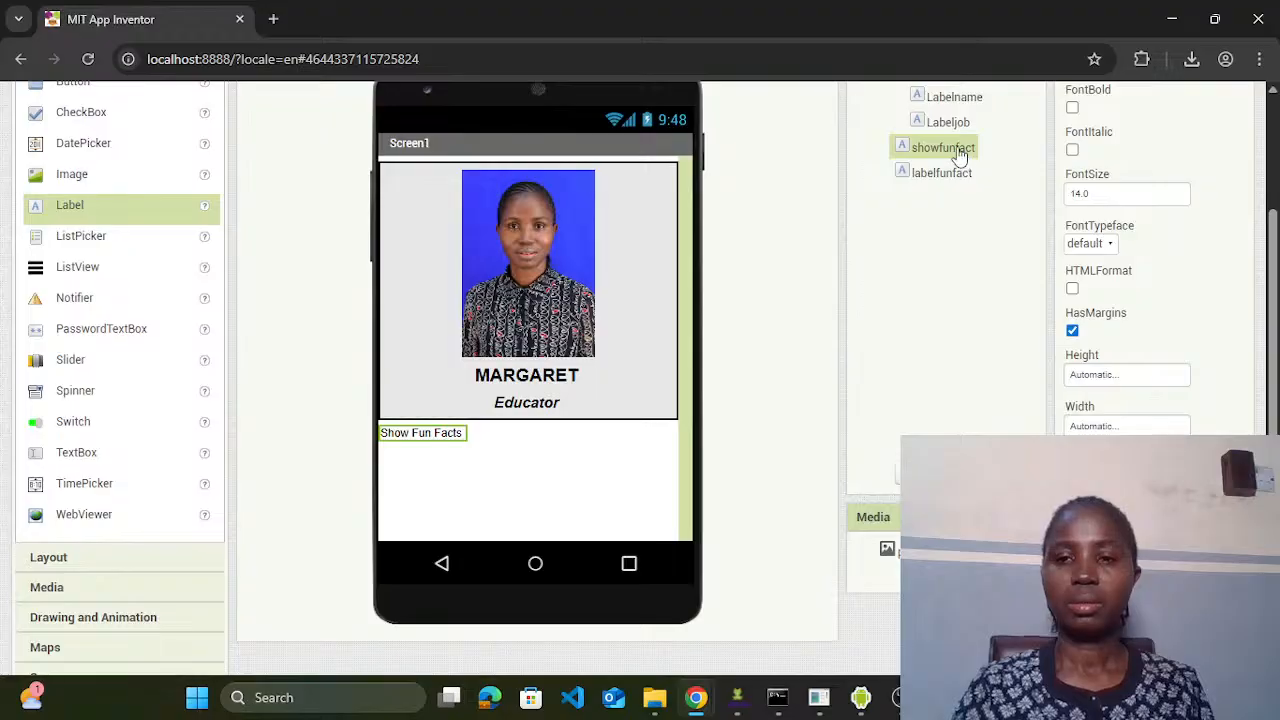
key(Delete)
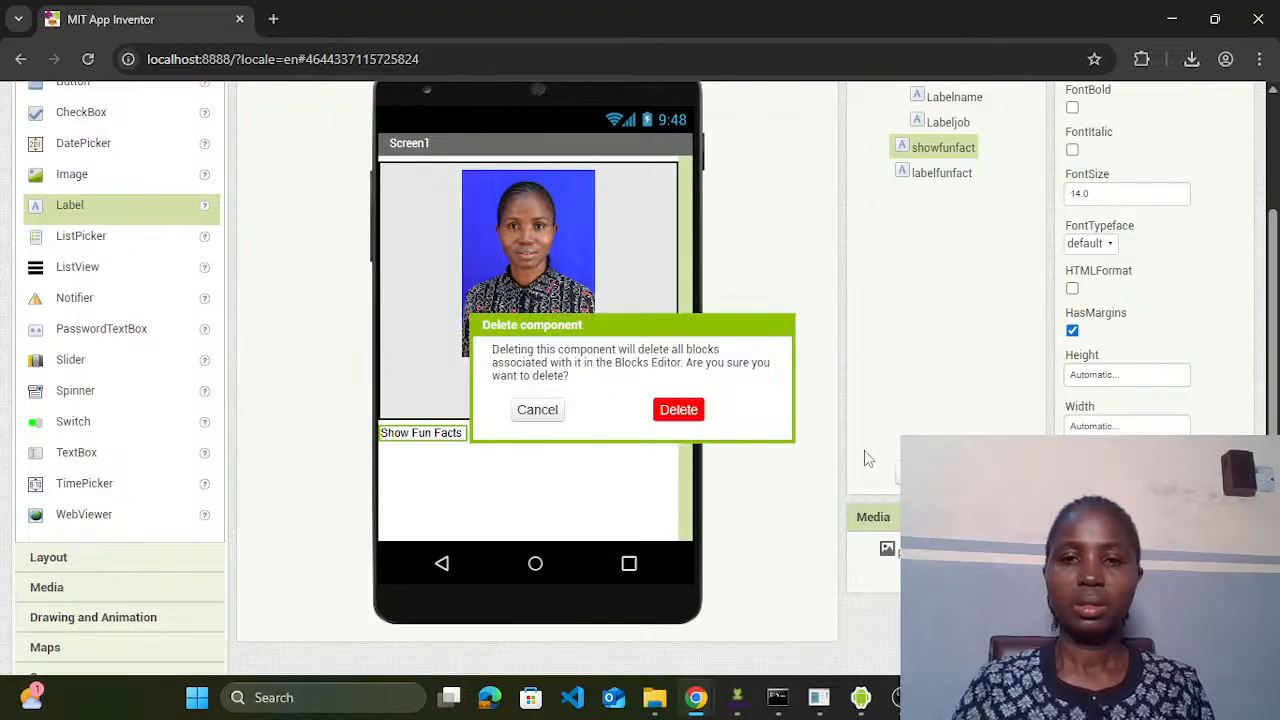
click(688, 414)
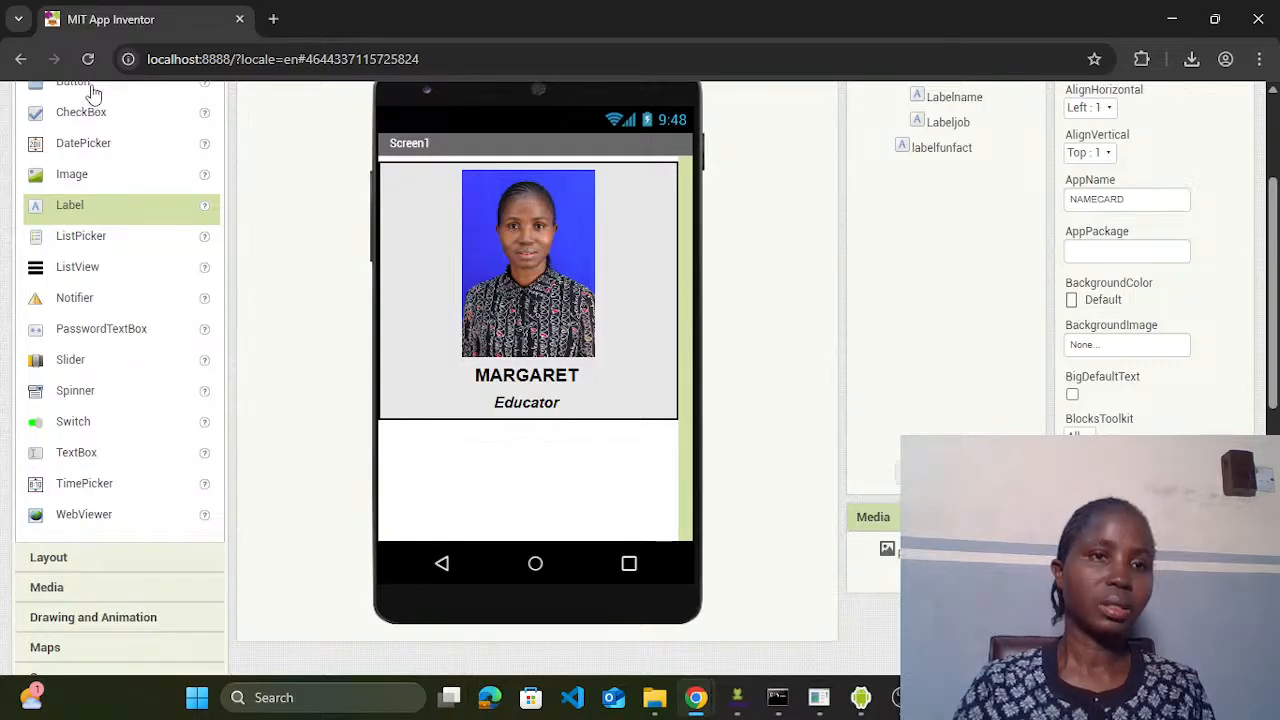
Step: Add a Button component between the vertical arrangement and the labelfunfact label, and rename it Showfunfact
drag(88, 83, 443, 447)
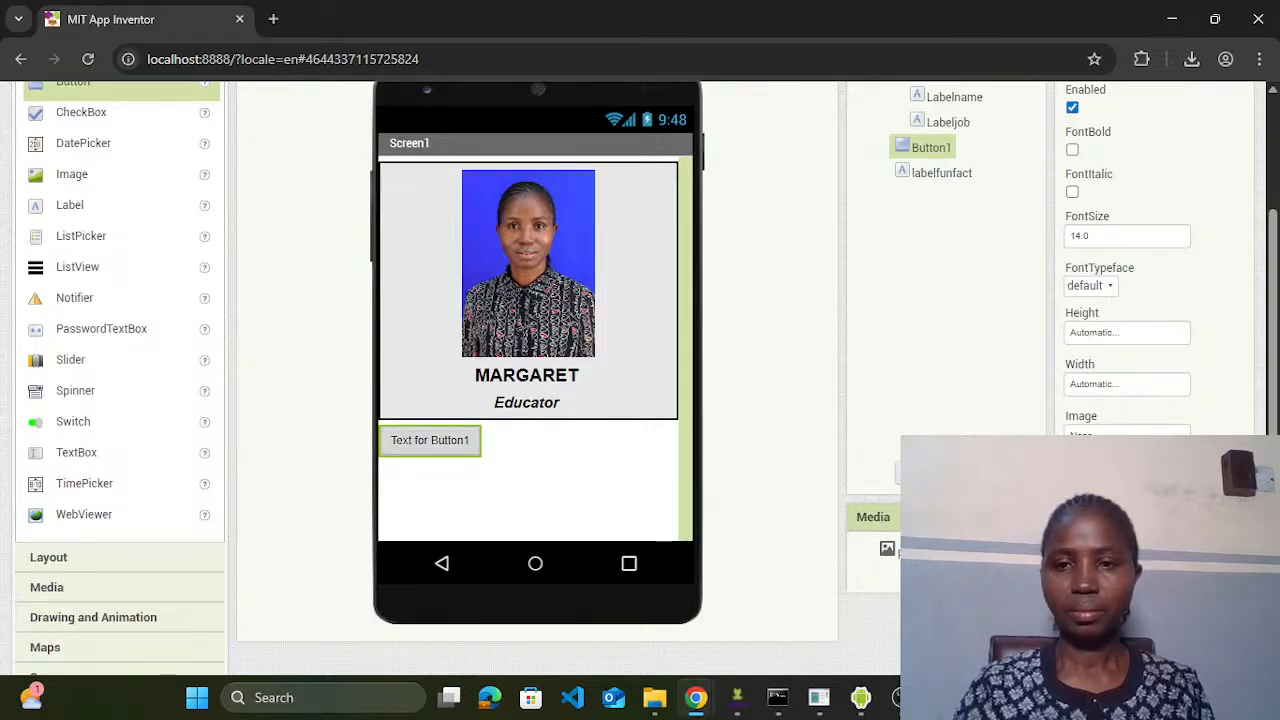
click(922, 473)
text(Show)
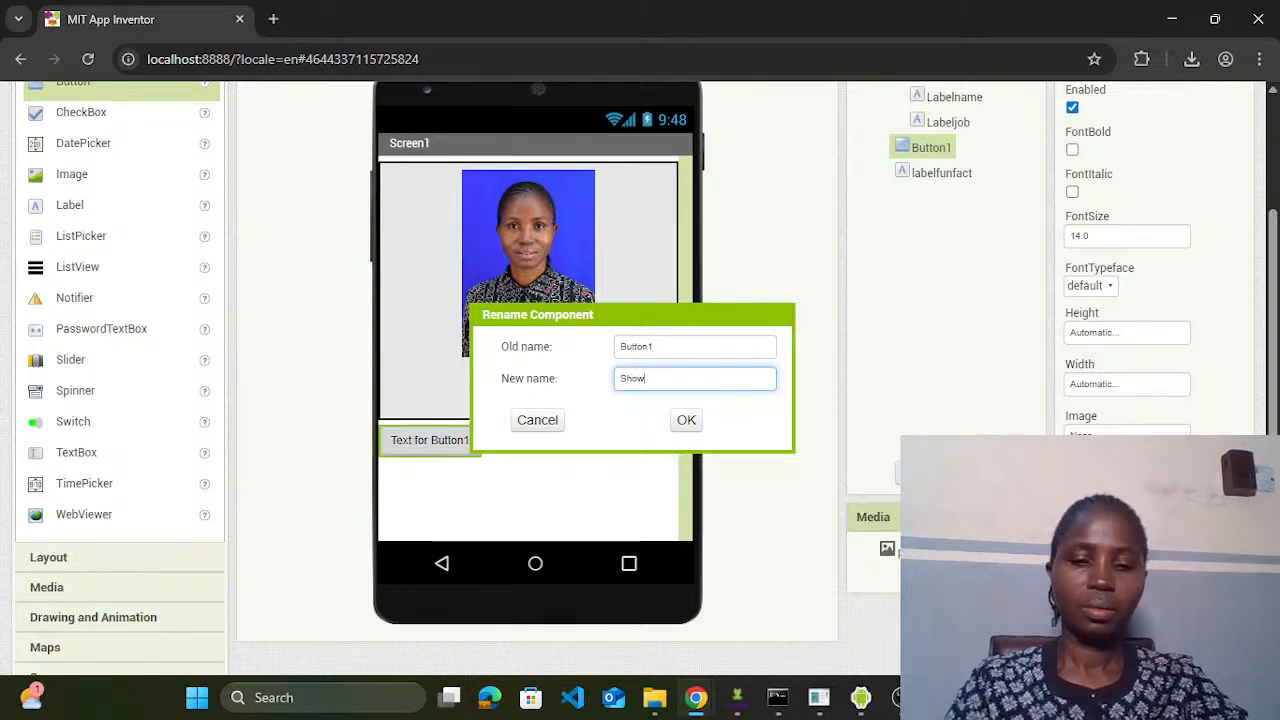
text(funfa)
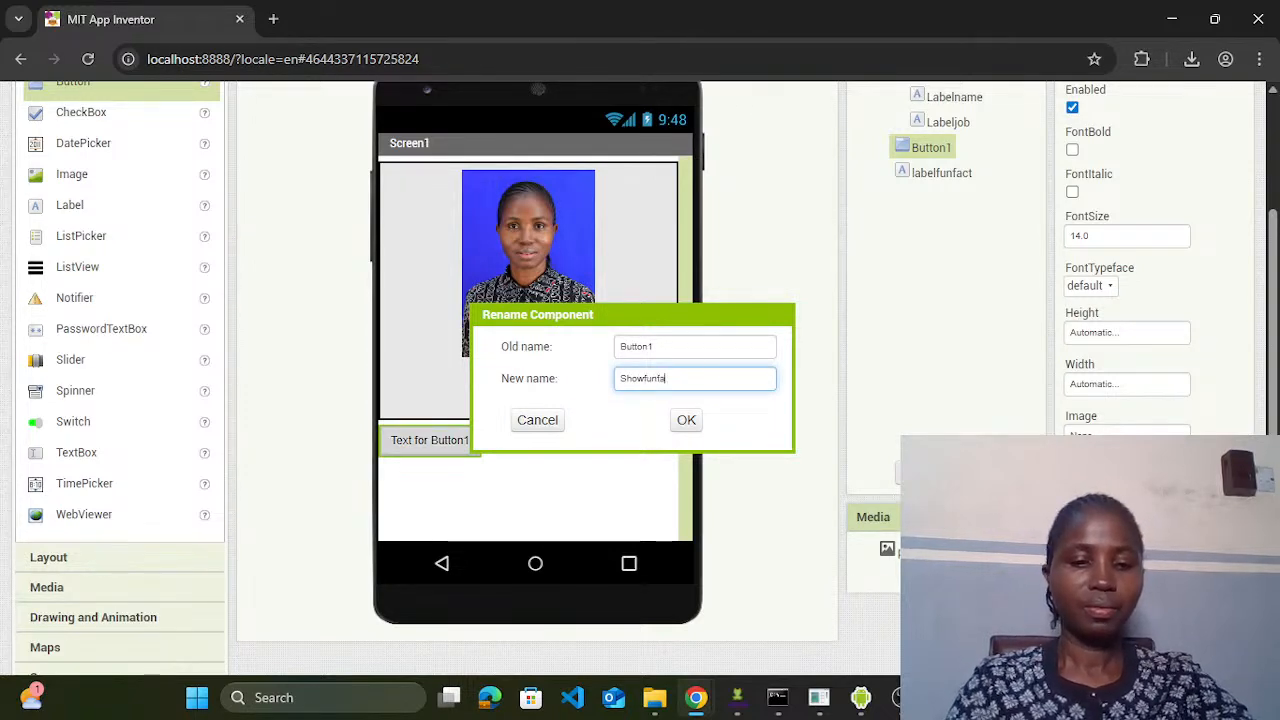
text(ct)
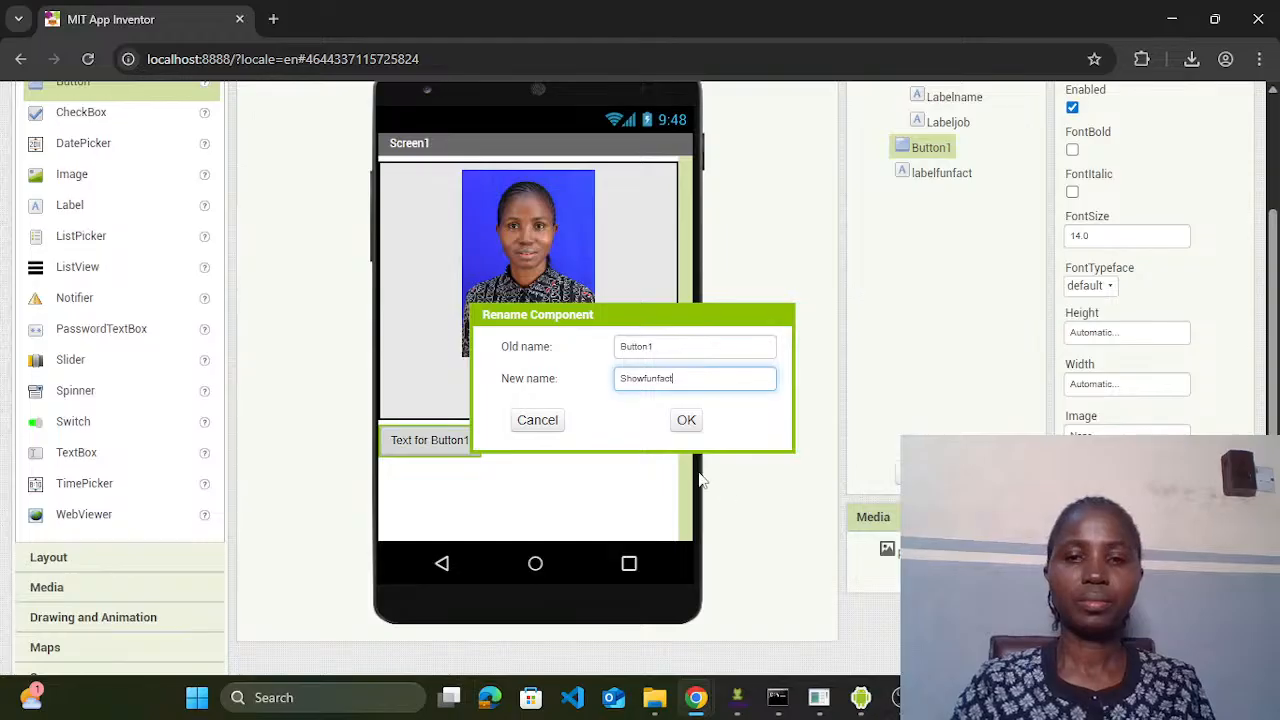
click(697, 430)
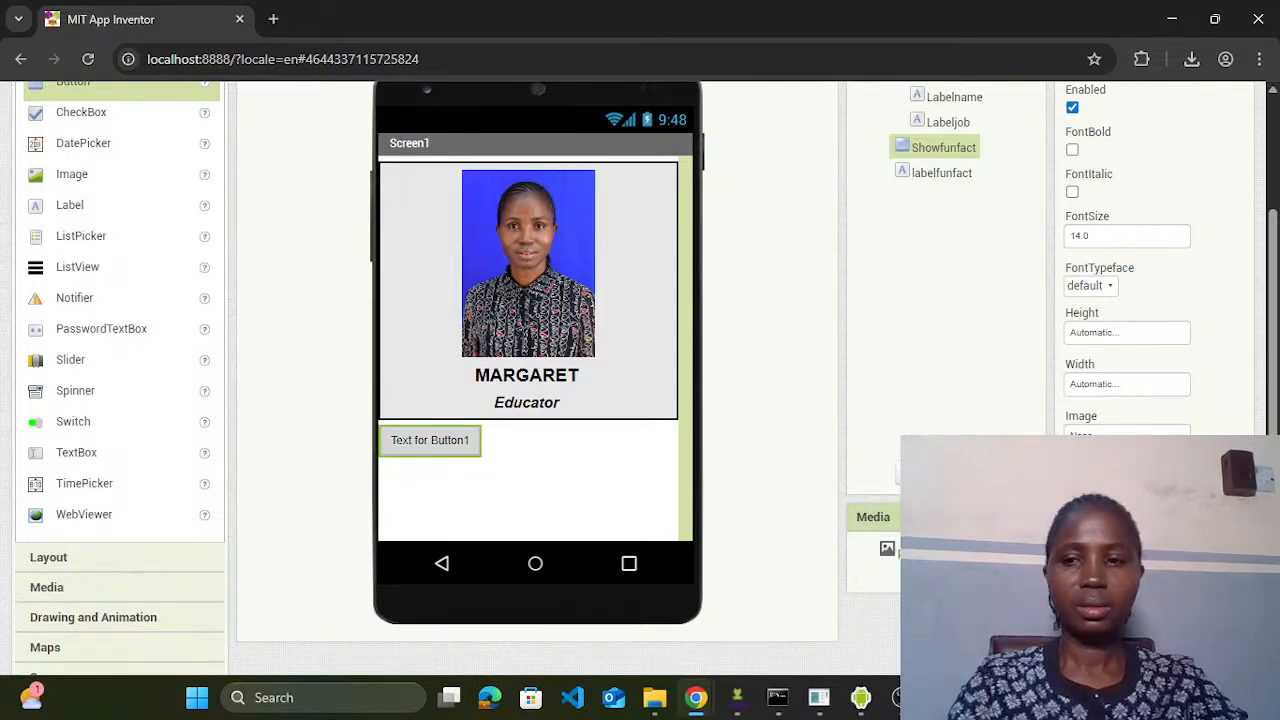
Step: Set the Showfunfact button's text to "Show Fun Fact" and its font size to 16
key(Return)
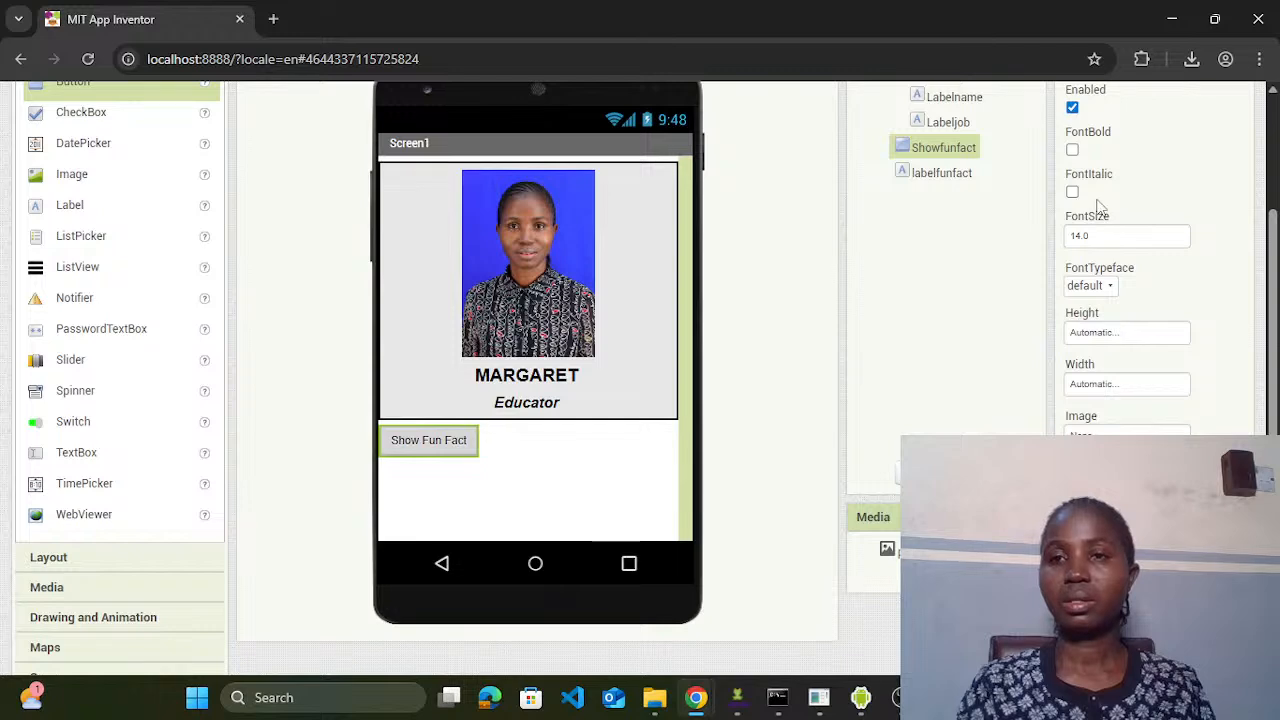
click(1098, 235)
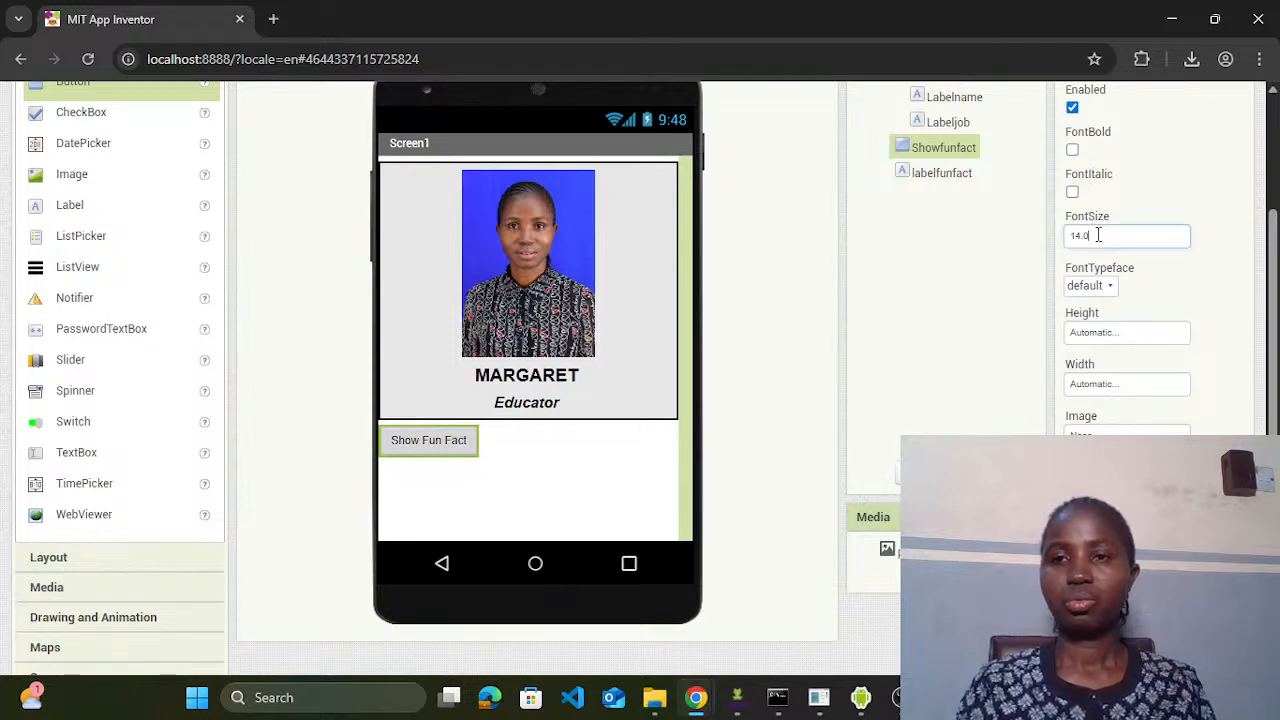
key(BackSpace)
key(BackSpace)
key(BackSpace)
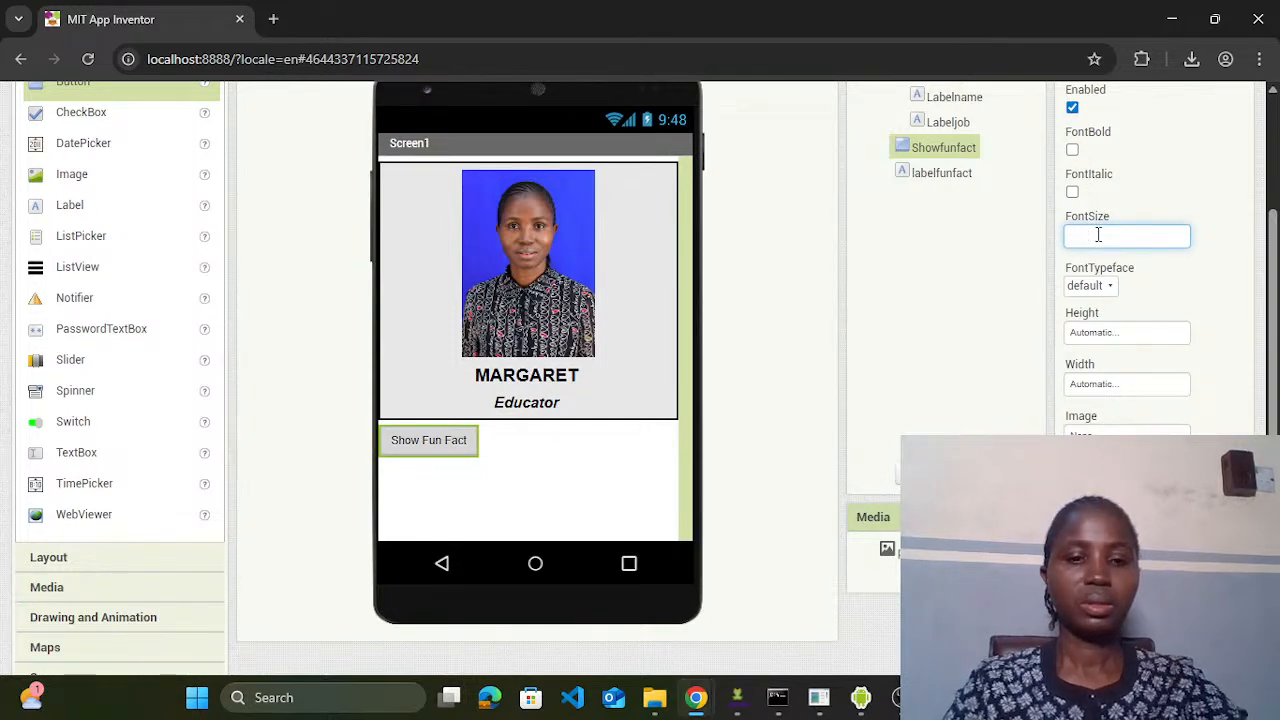
text(6)
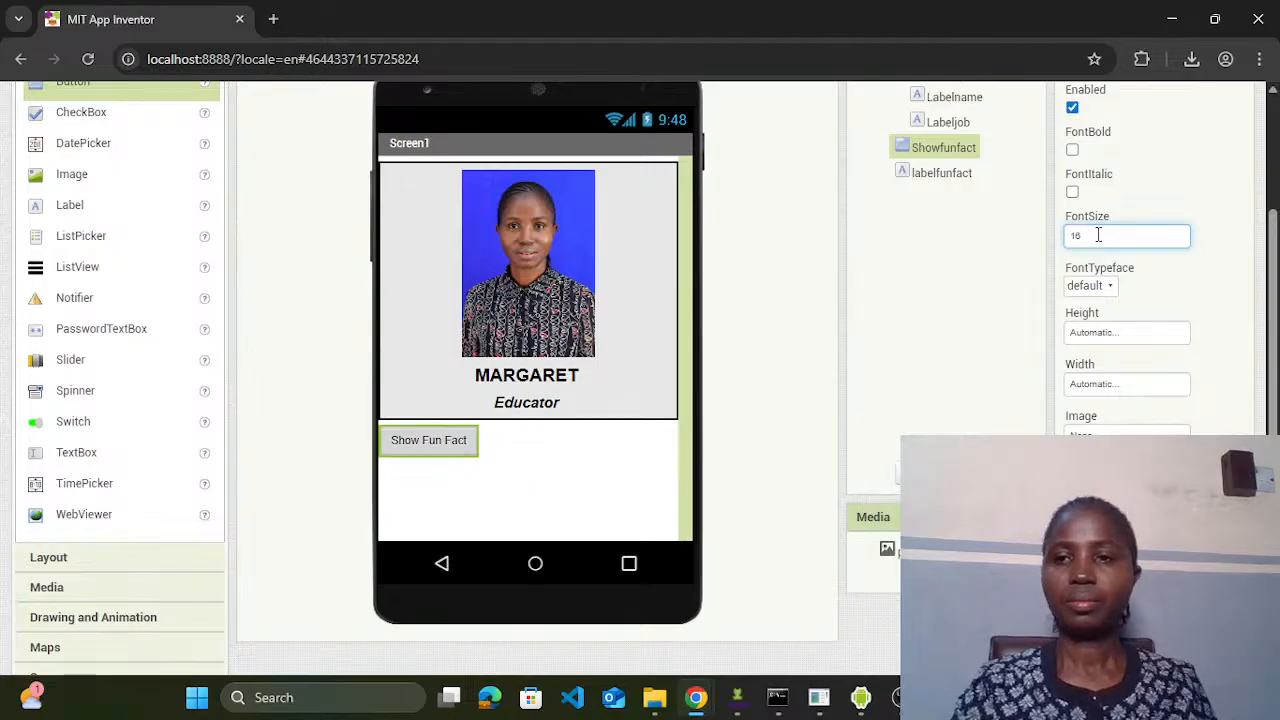
key(Return)
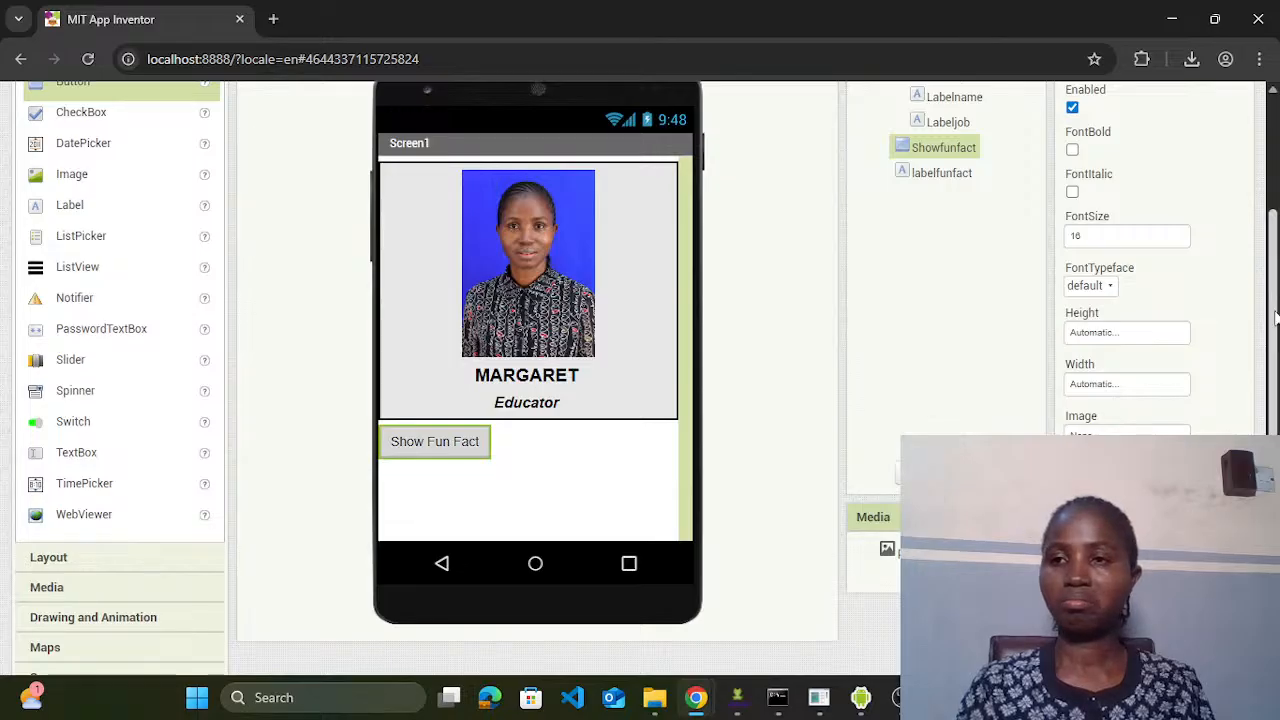
Step: Give the Showfunfact button a blue background and white text
right_click(1274, 214)
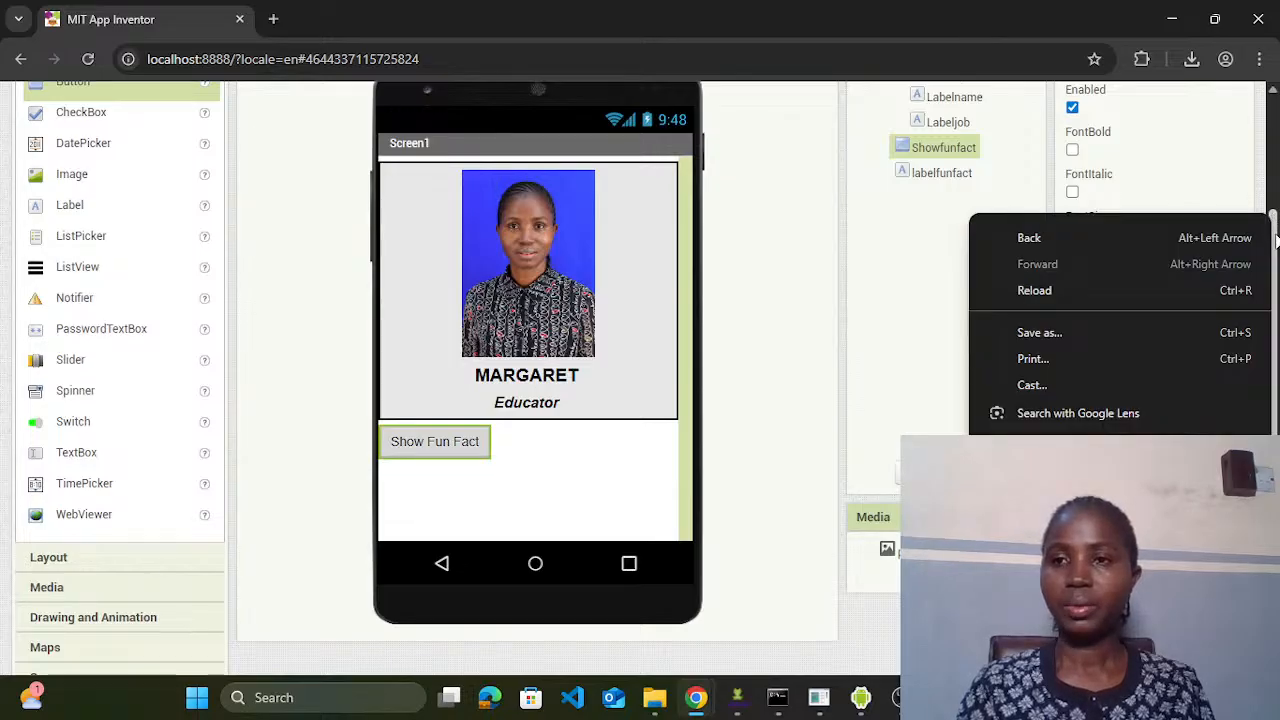
key(Escape)
drag(1274, 240, 1231, 157)
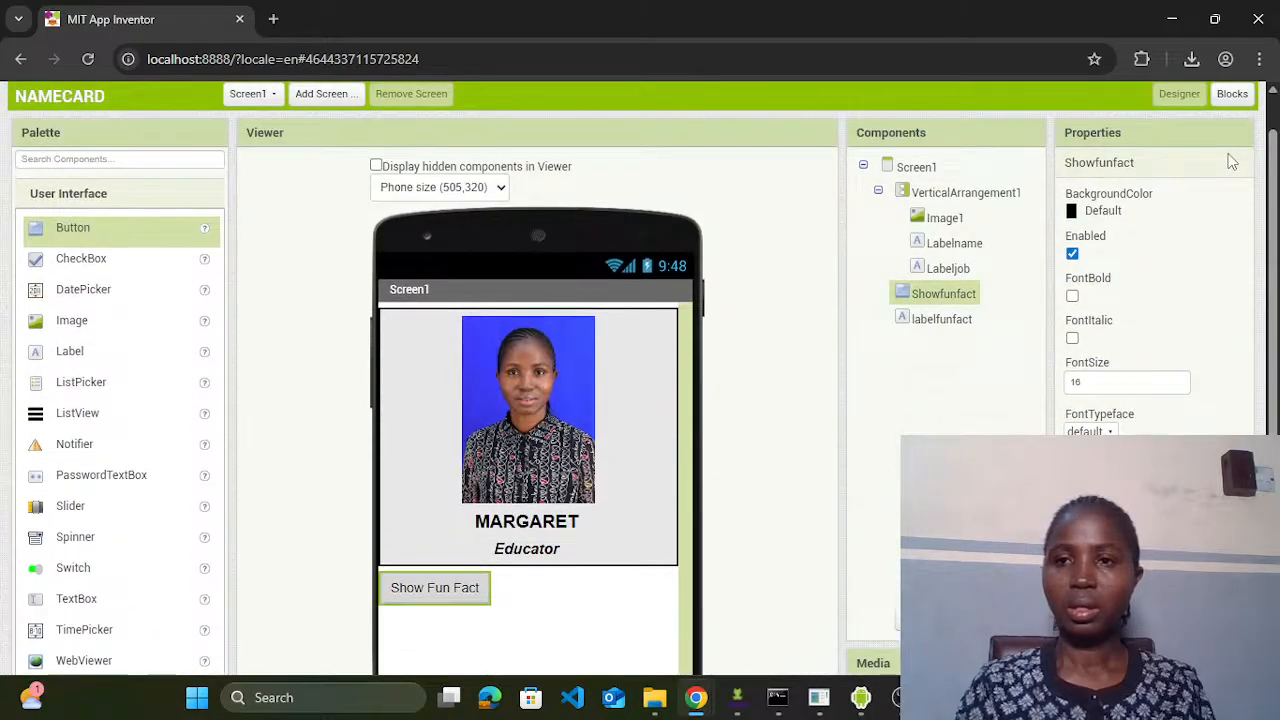
click(1079, 212)
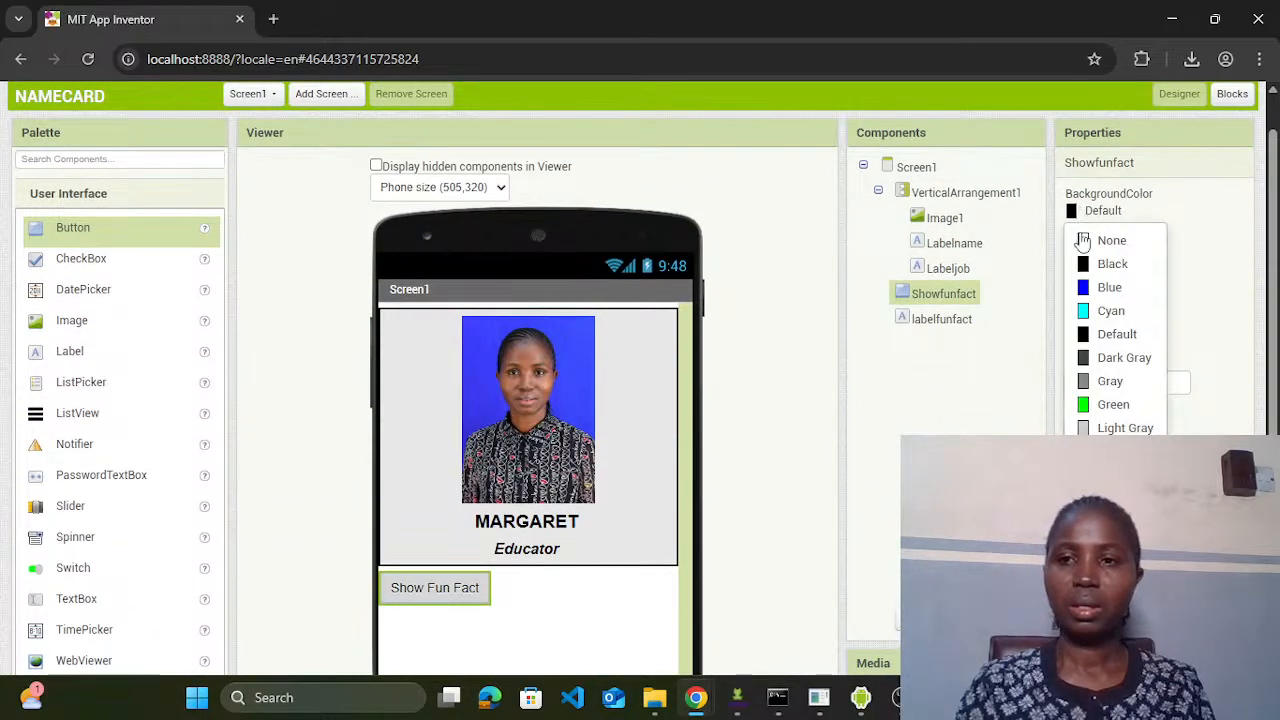
click(1107, 289)
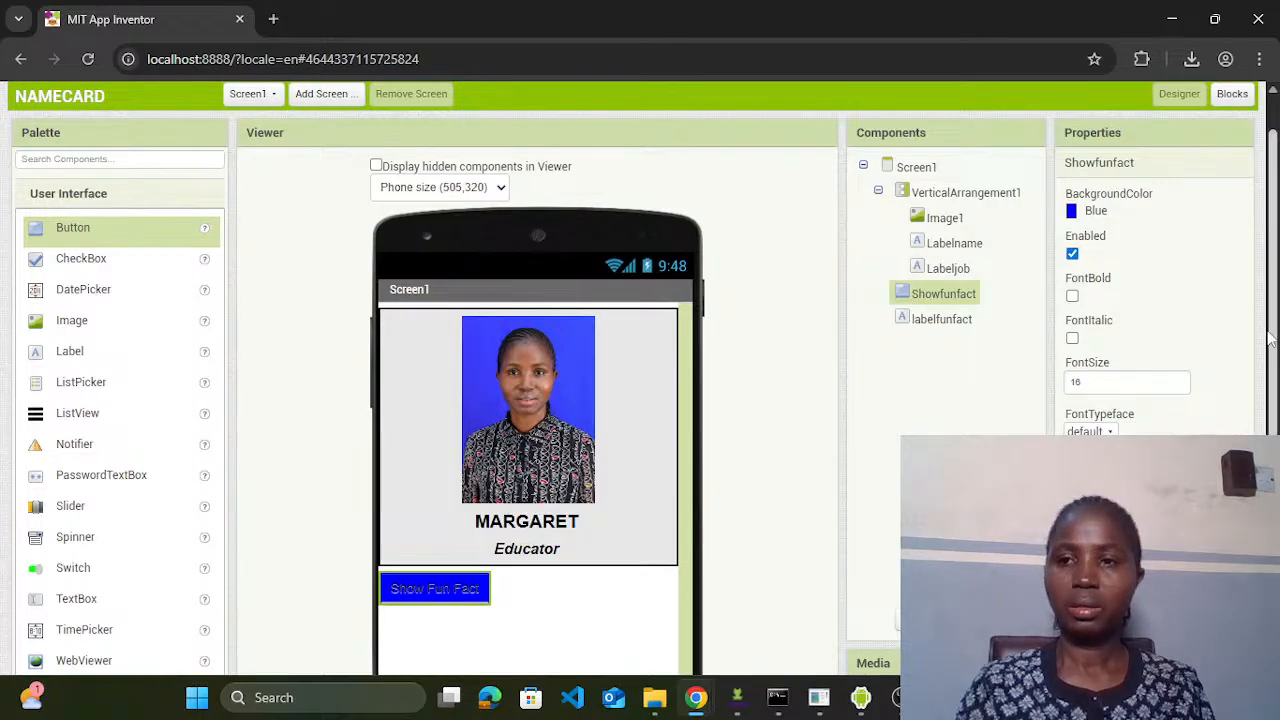
scroll(1272, 340, down, 2)
scroll(1272, 340, down, 1)
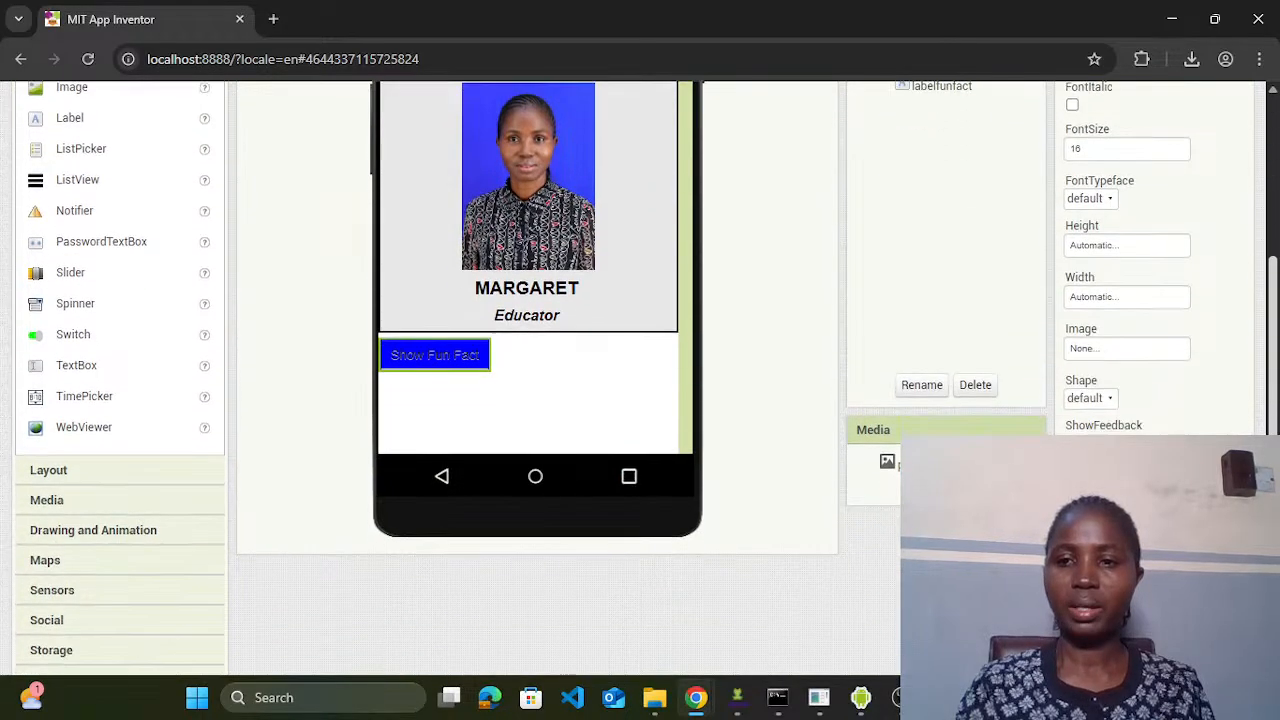
click(1092, 583)
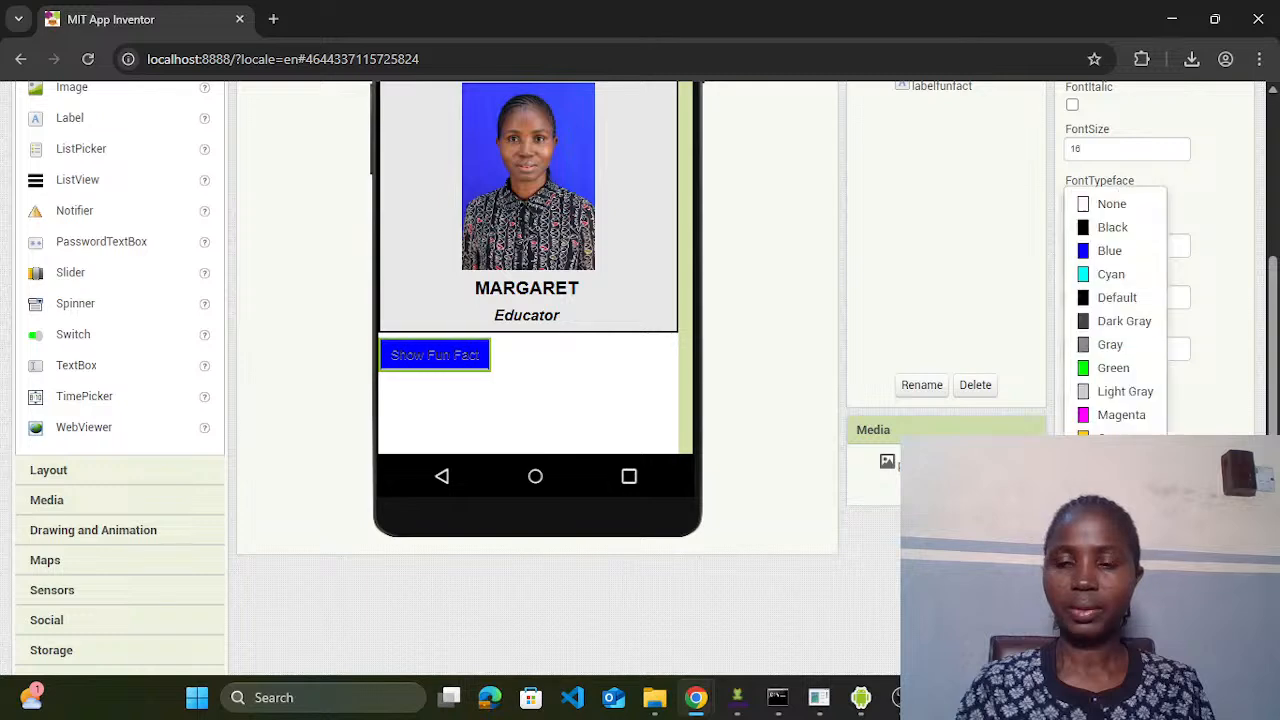
click(1113, 509)
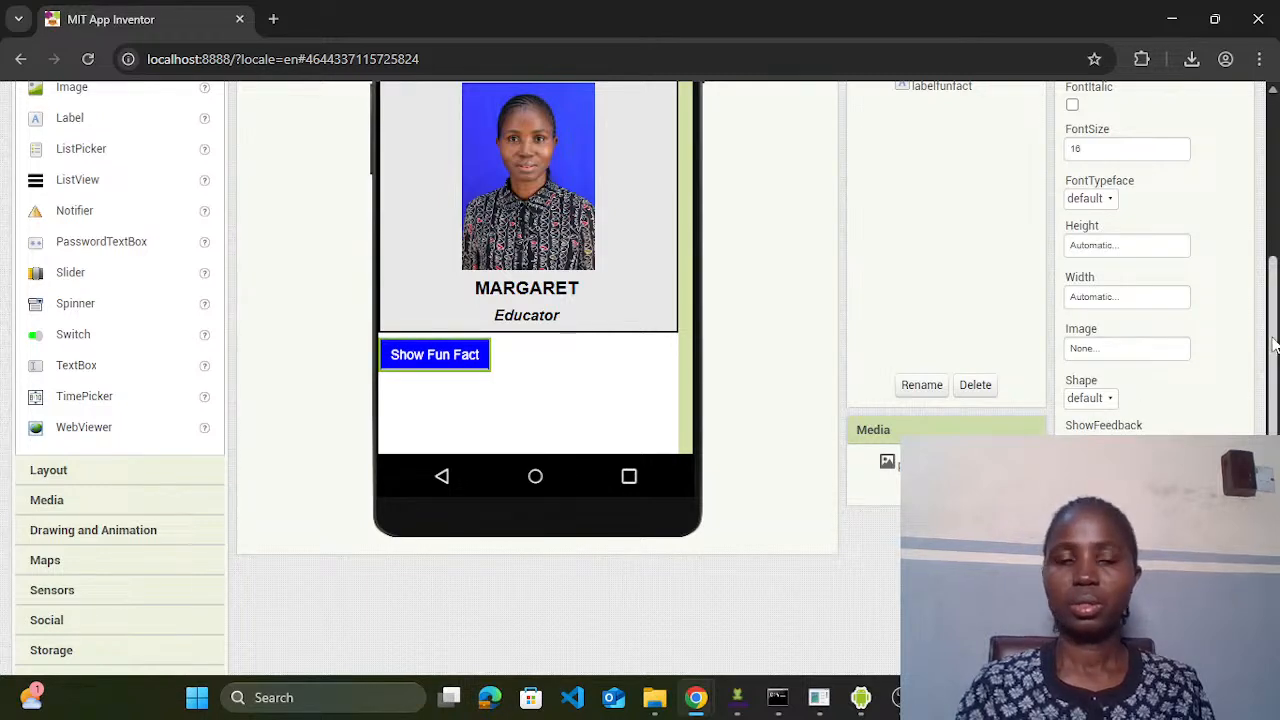
Step: Change the Labelname label's text colour to white and its background colour to blue
drag(1265, 345, 1275, 259)
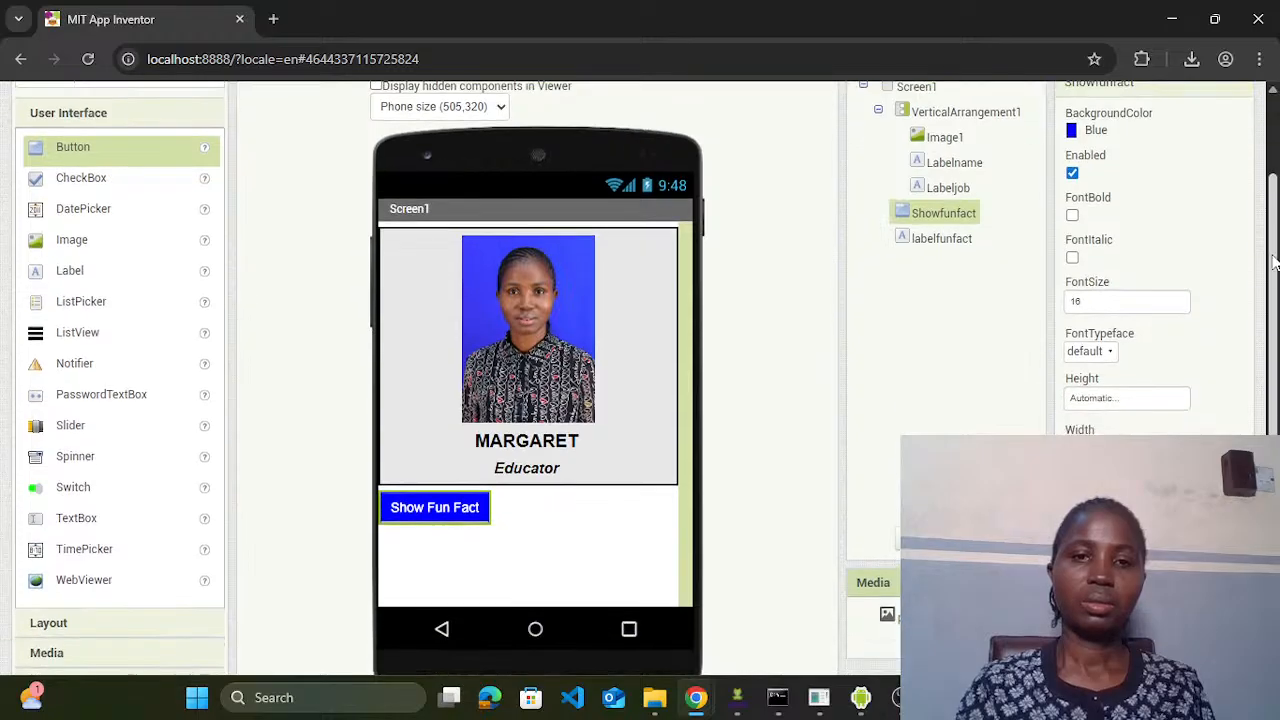
click(553, 442)
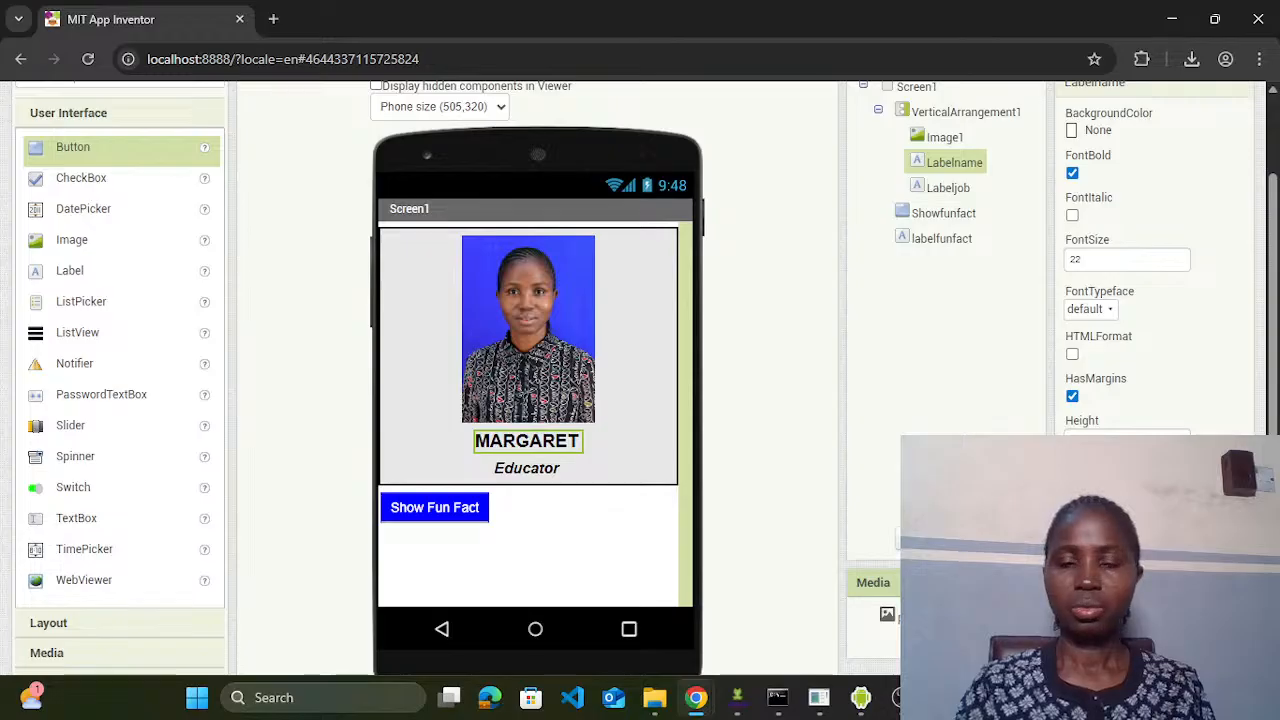
click(1091, 638)
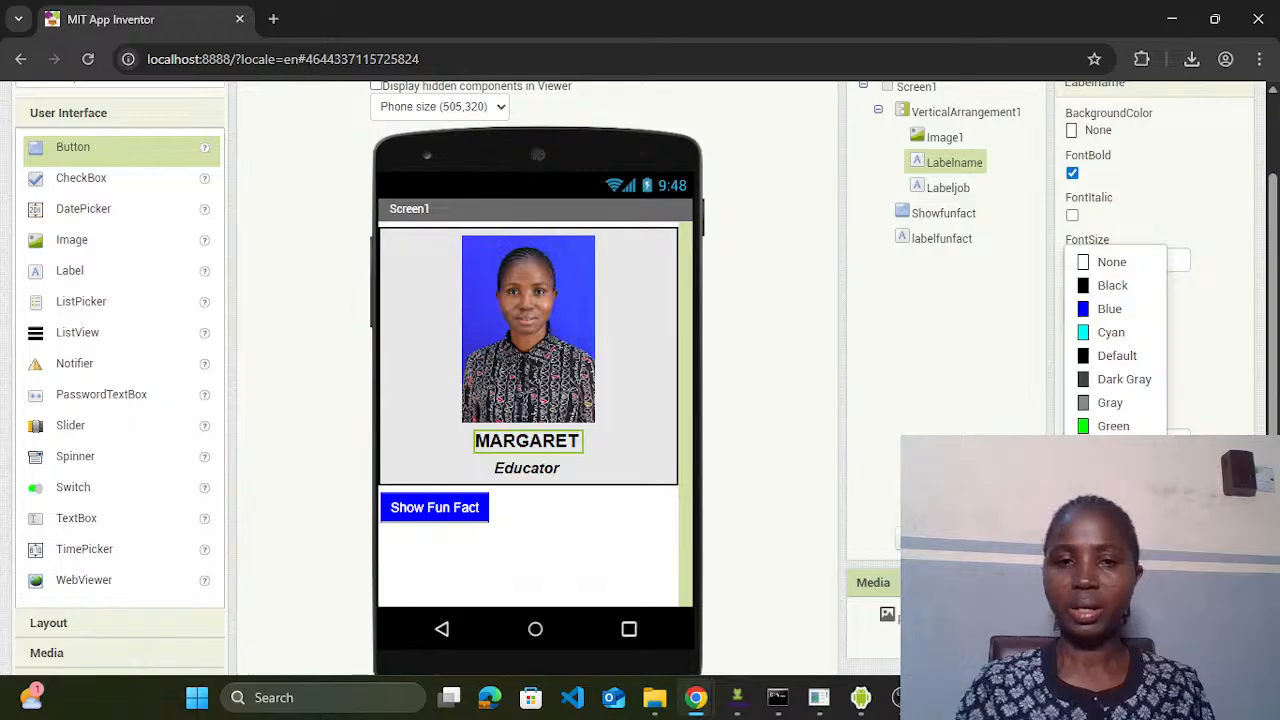
click(1112, 567)
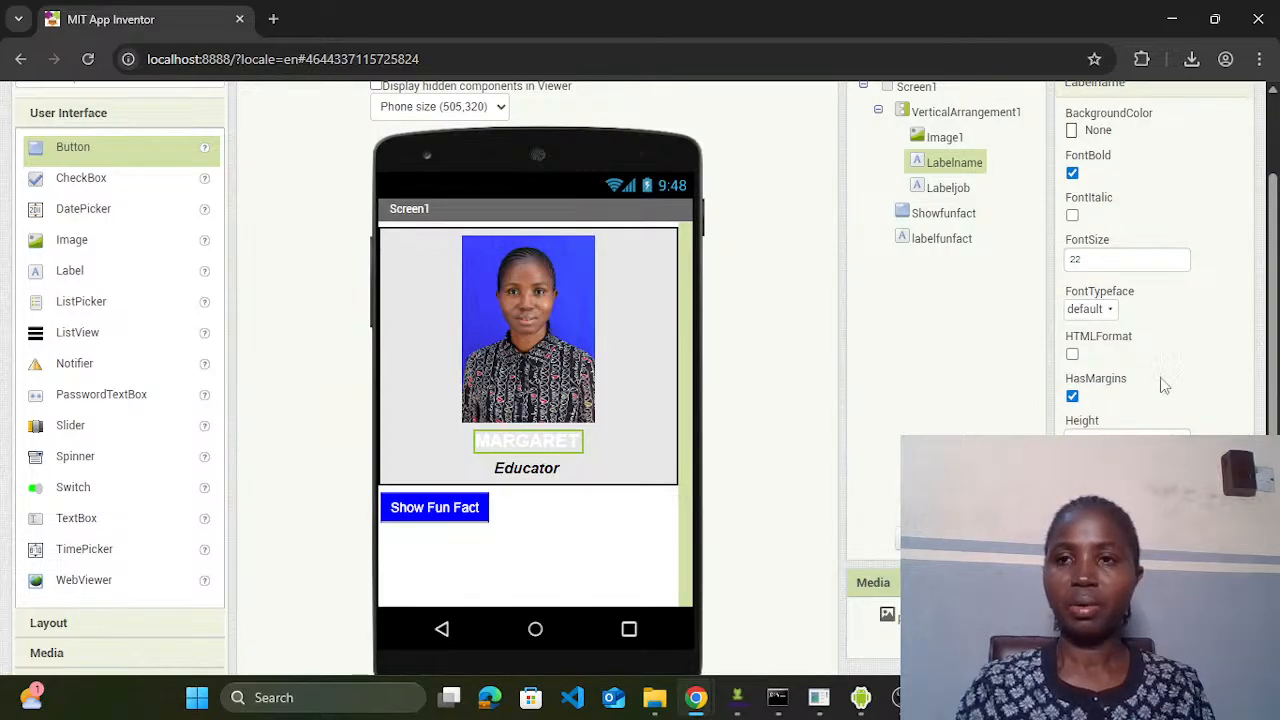
scroll(1277, 357, up, 1)
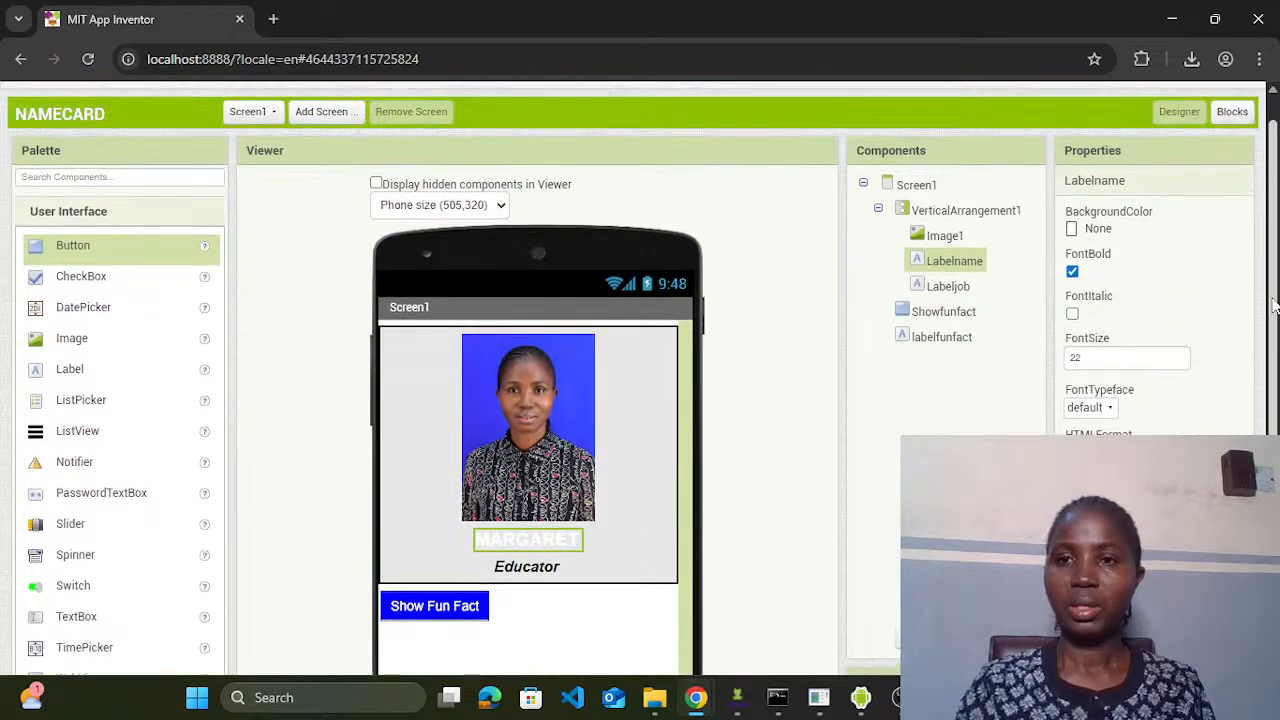
click(1088, 228)
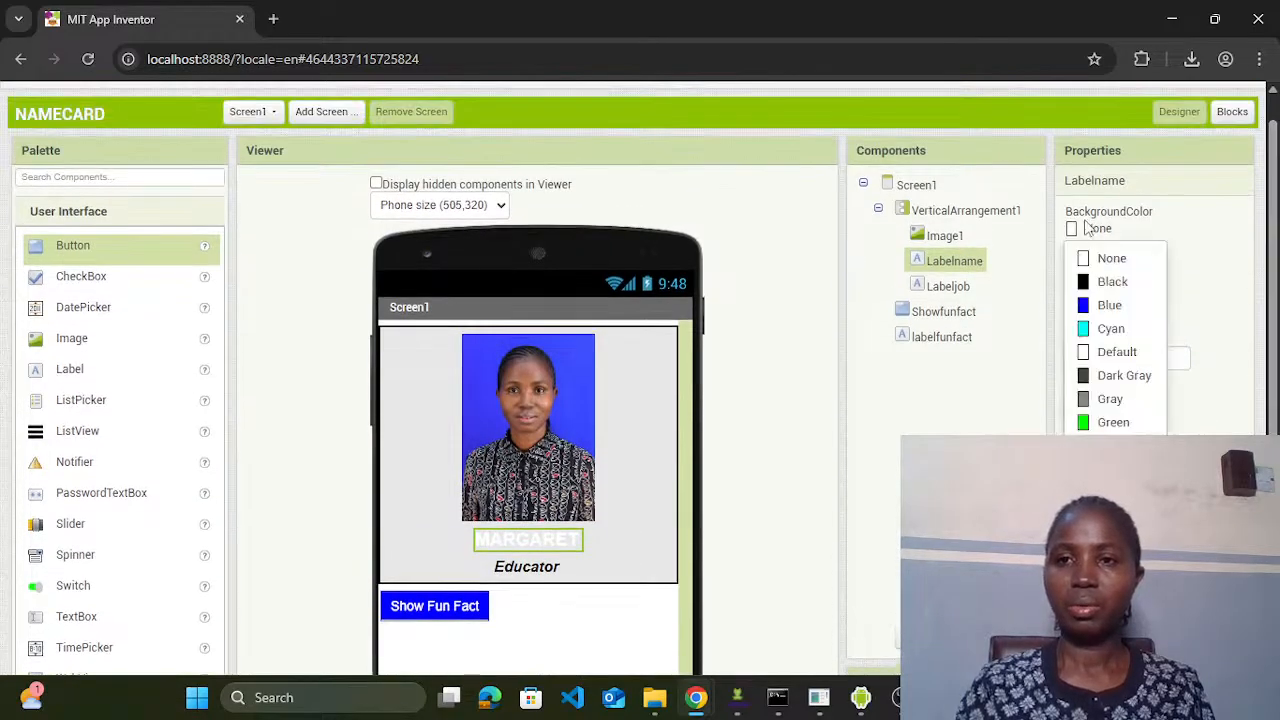
click(1108, 305)
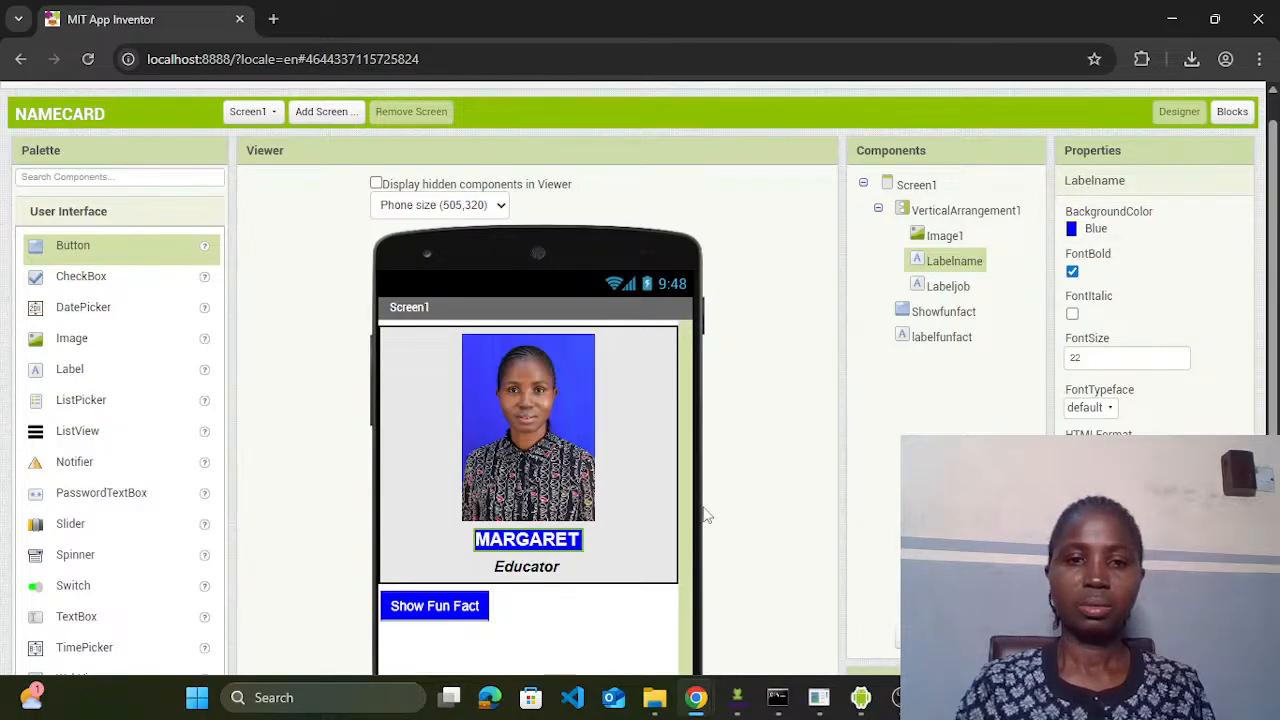
Step: Give the Labeljob label a custom blue background colour, #1713ffd1
click(541, 567)
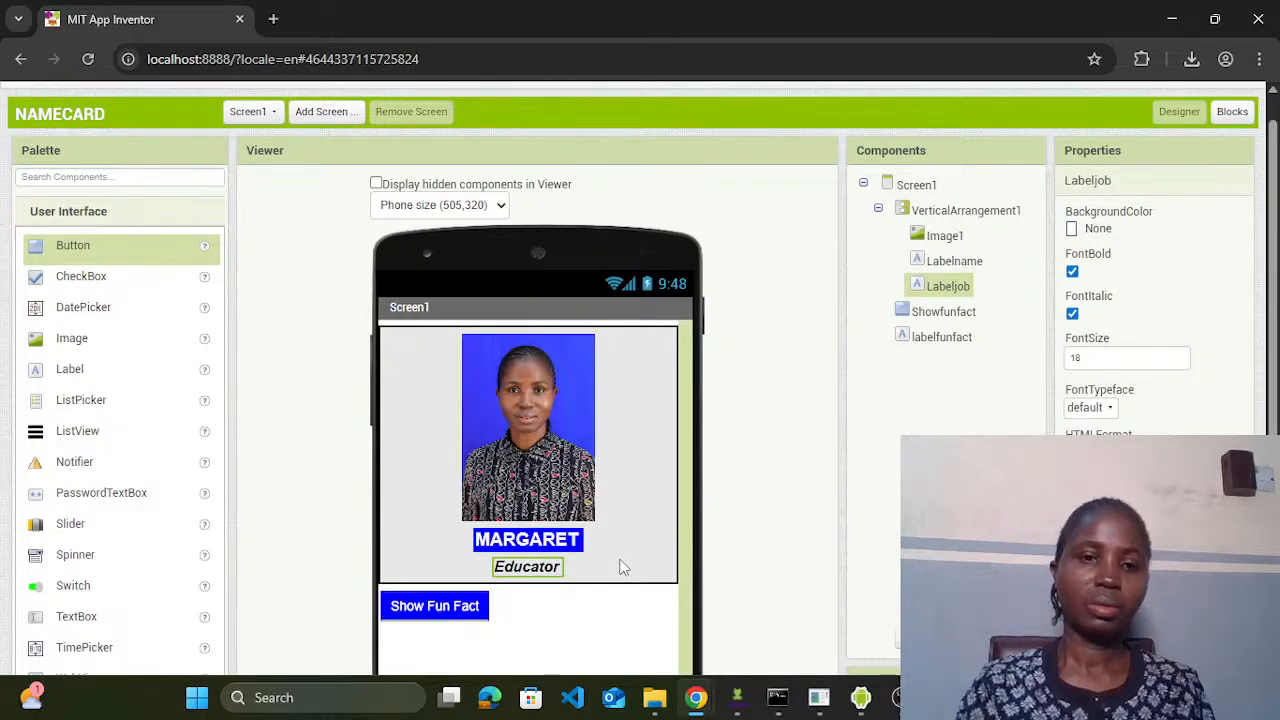
click(622, 566)
click(550, 566)
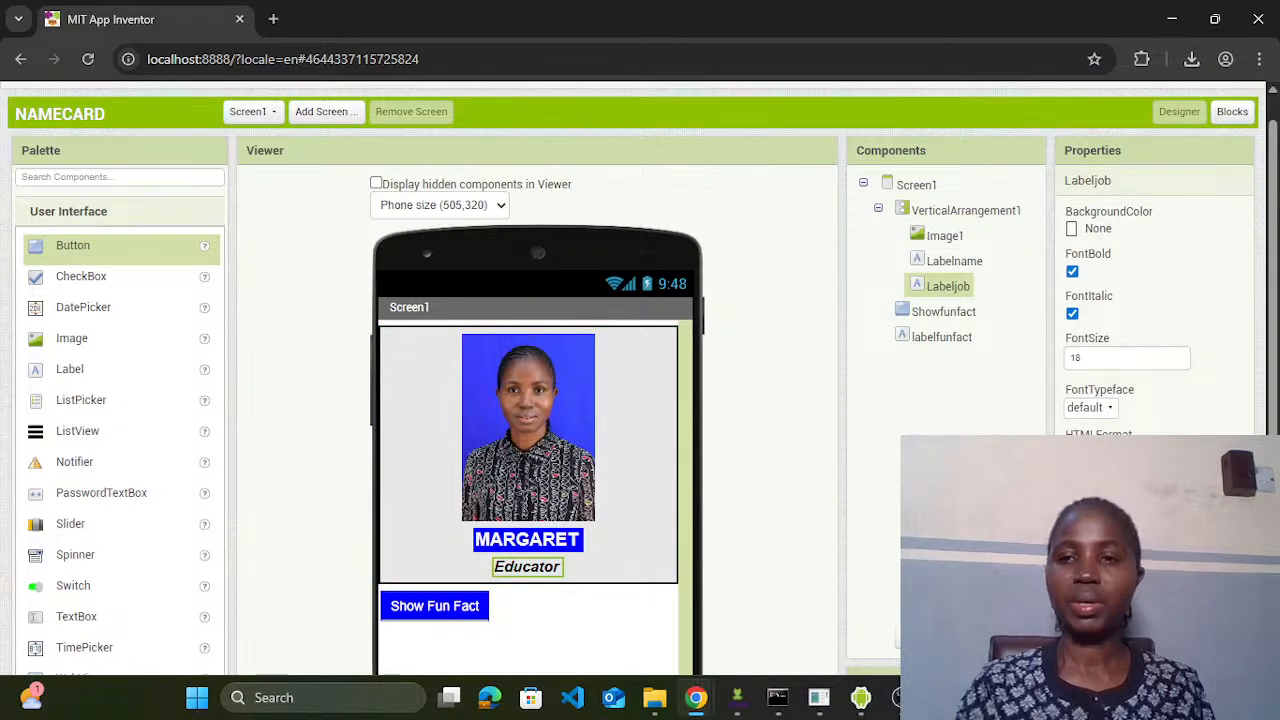
scroll(640, 380, up, 1)
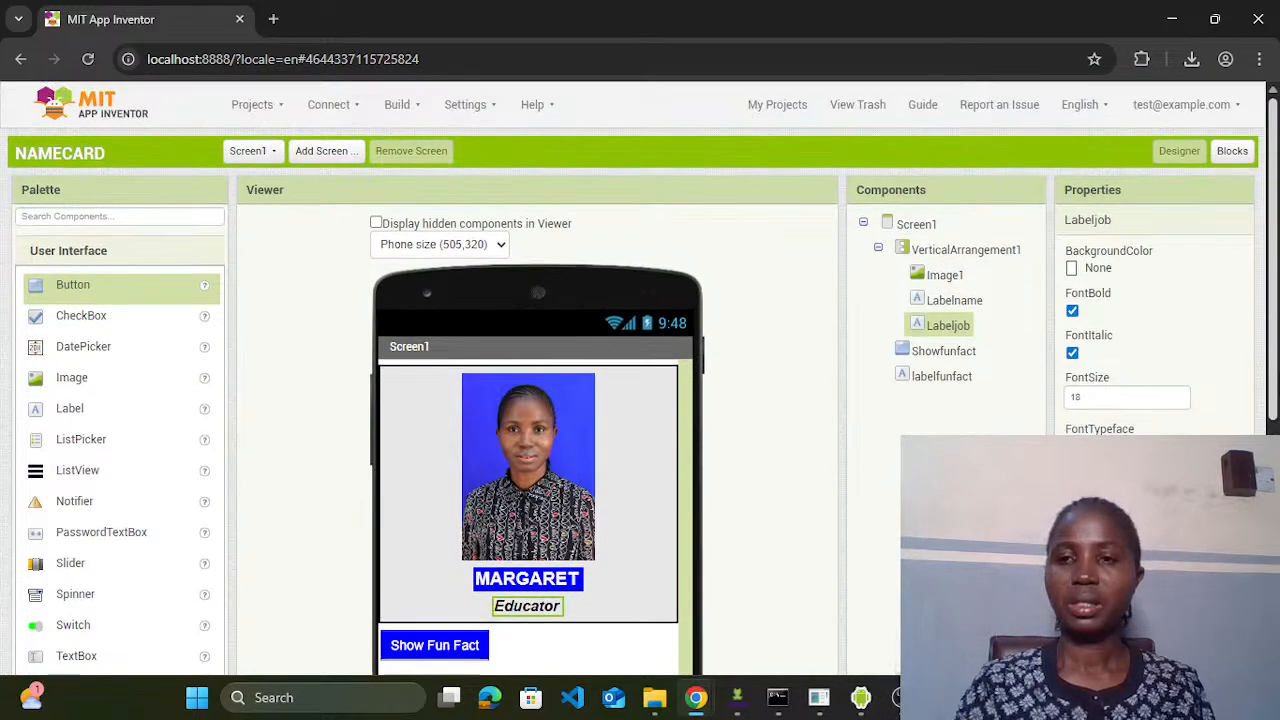
click(1073, 269)
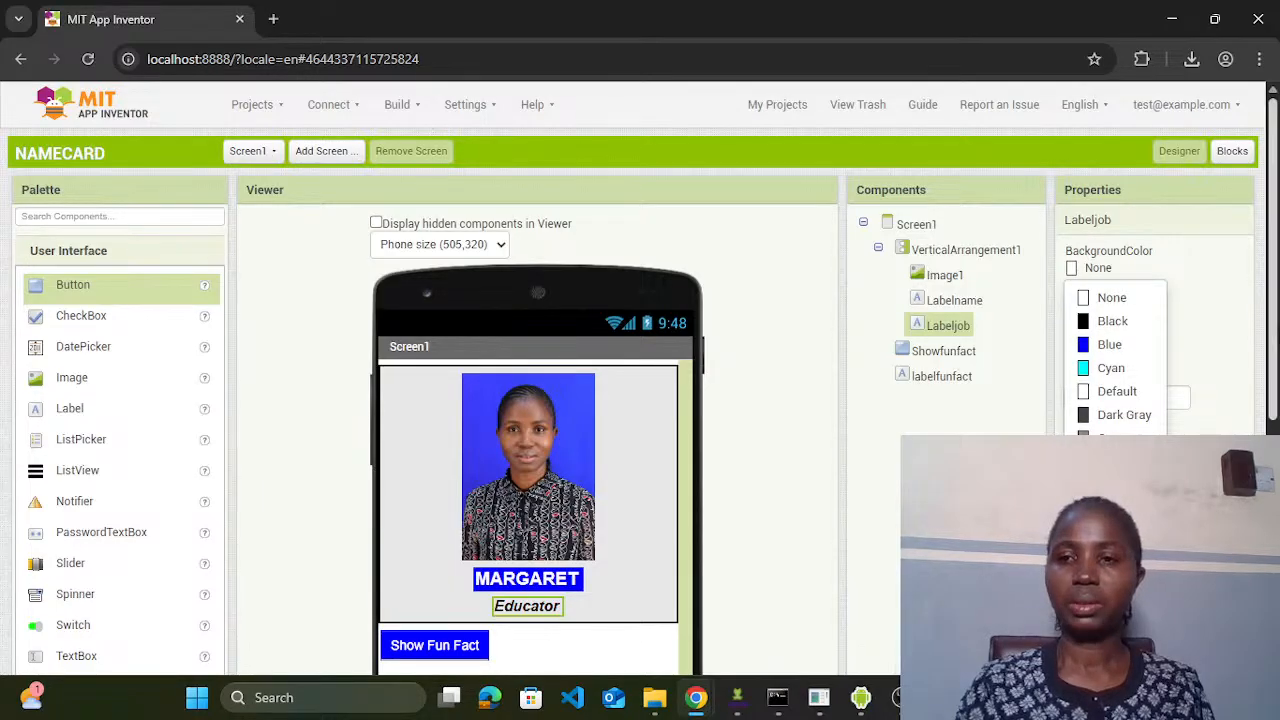
drag(1275, 345, 1275, 376)
click(1091, 212)
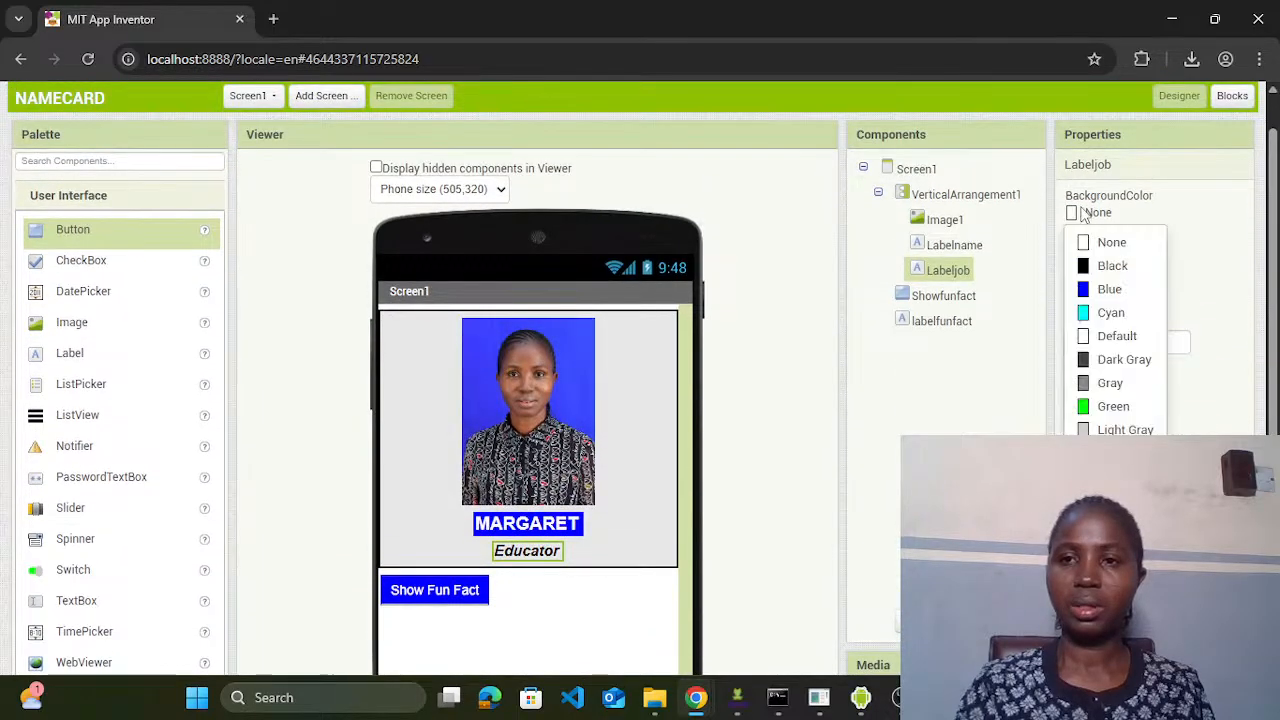
click(1116, 594)
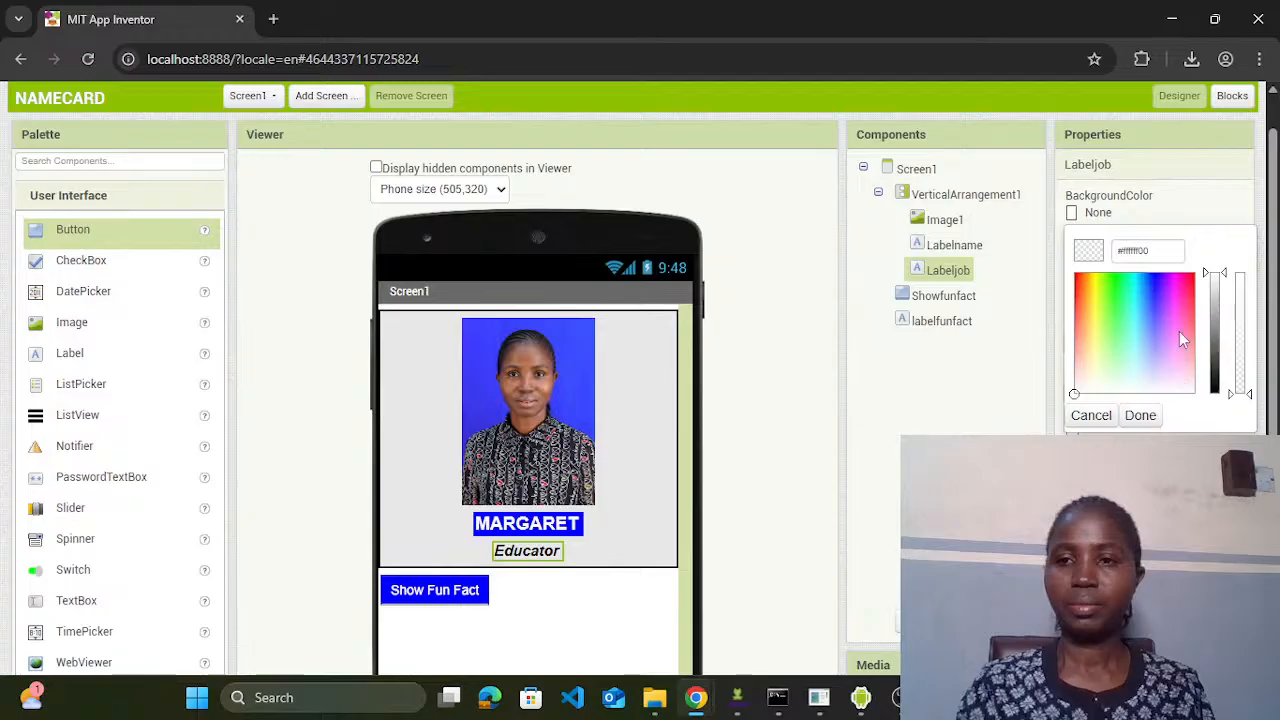
click(1155, 282)
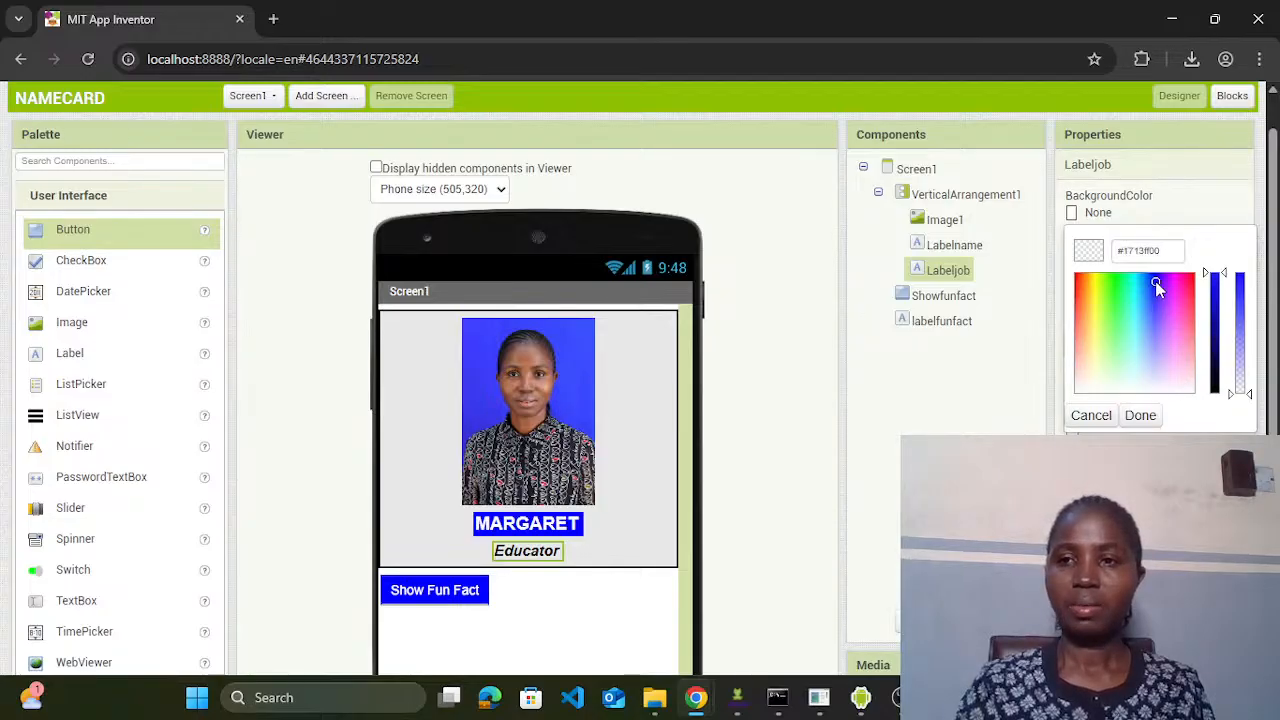
click(1246, 297)
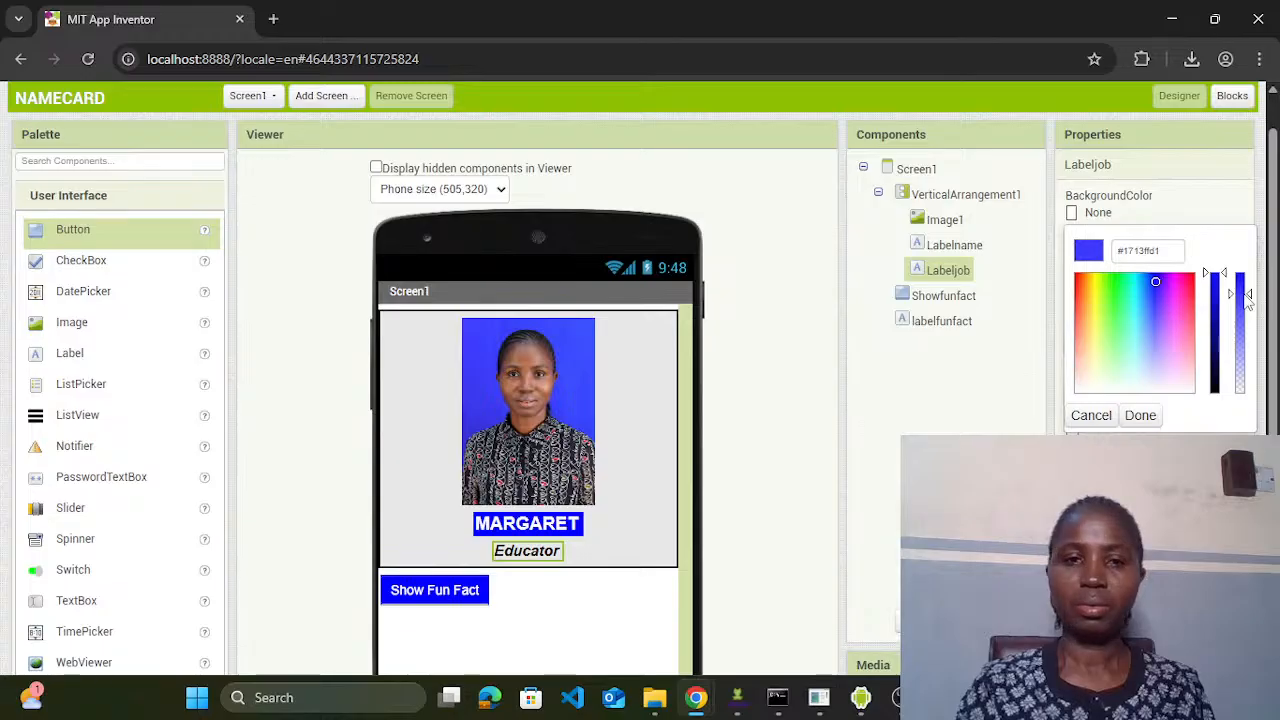
click(1143, 418)
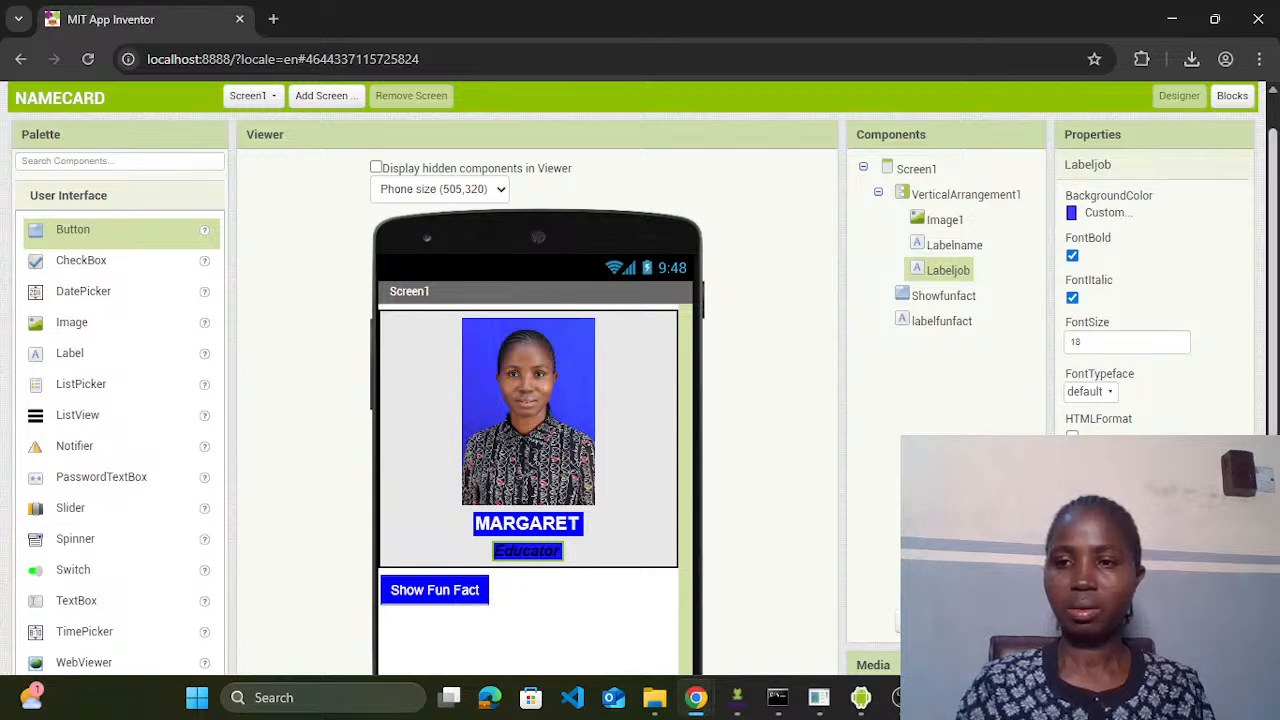
Step: Set the Labeljob label's text colour to white
scroll(640, 380, down, 3)
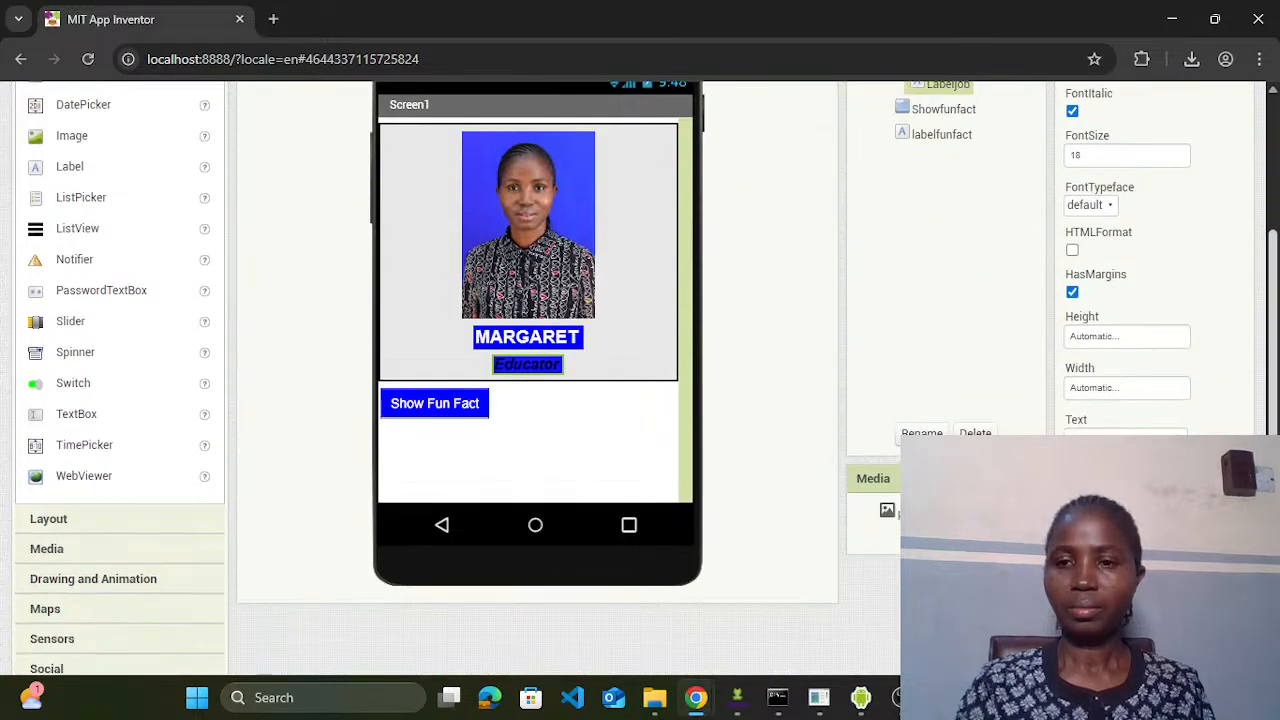
click(1090, 510)
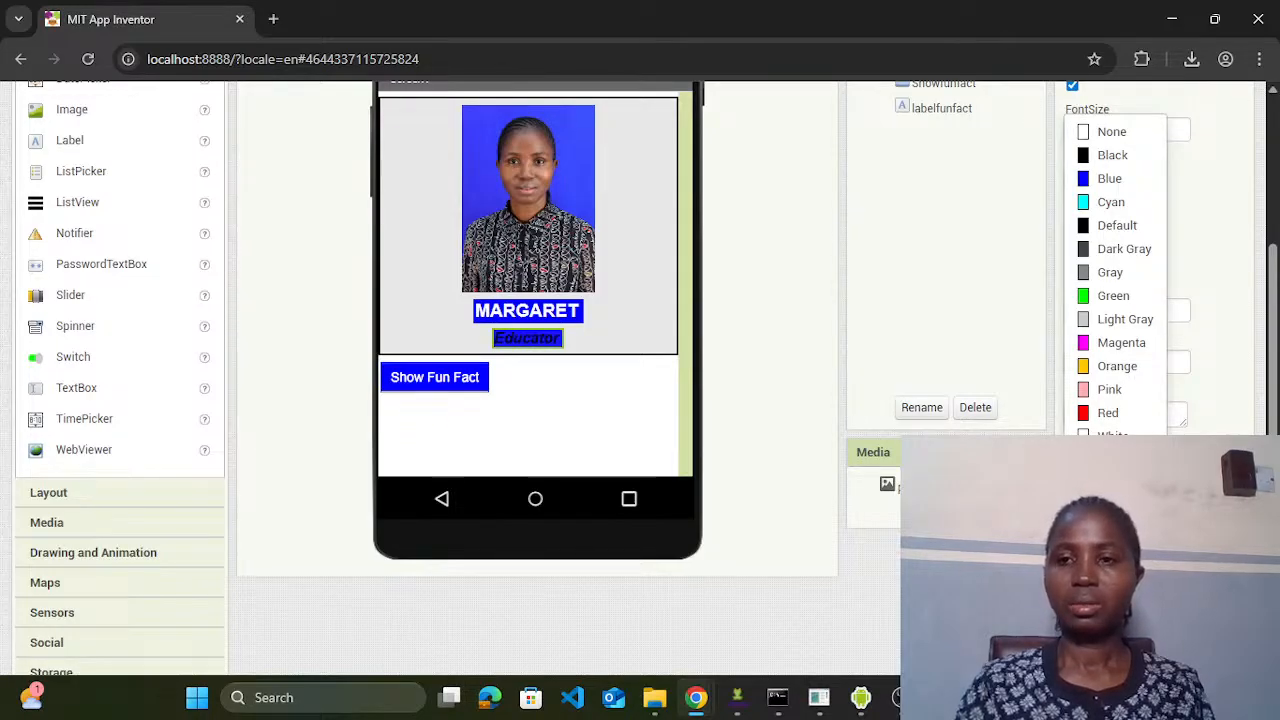
click(1110, 430)
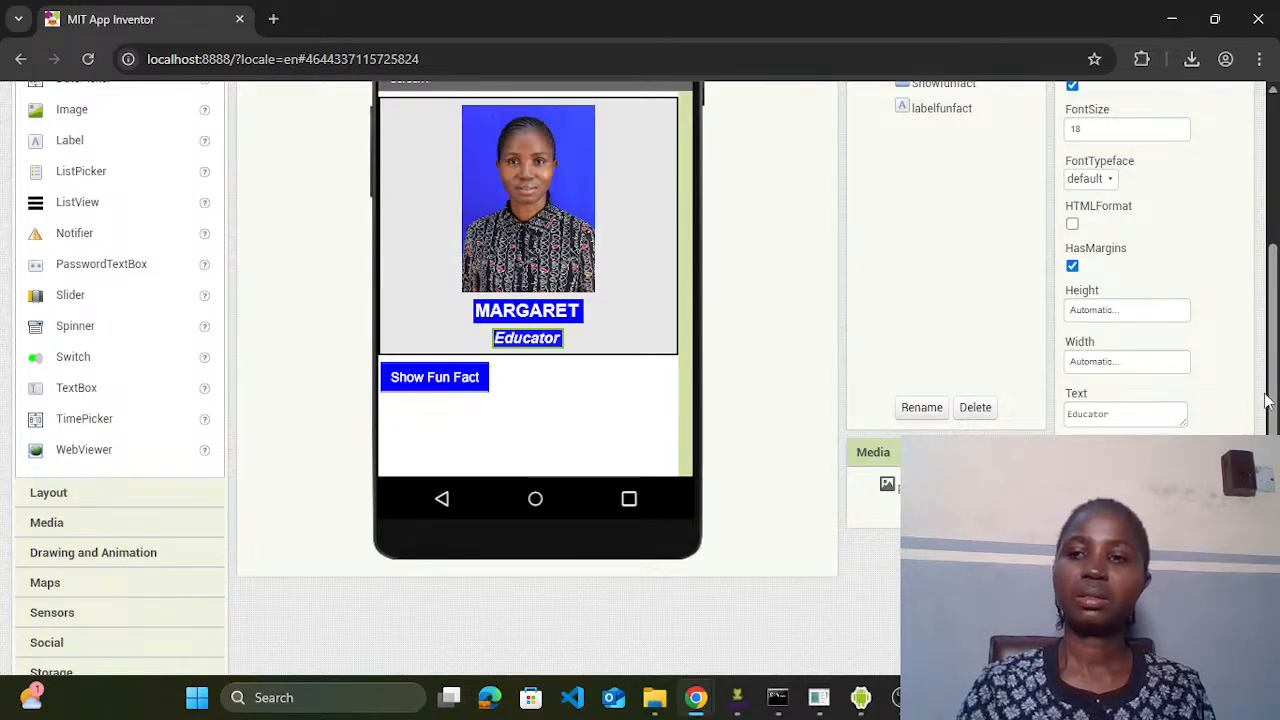
right_click(1274, 258)
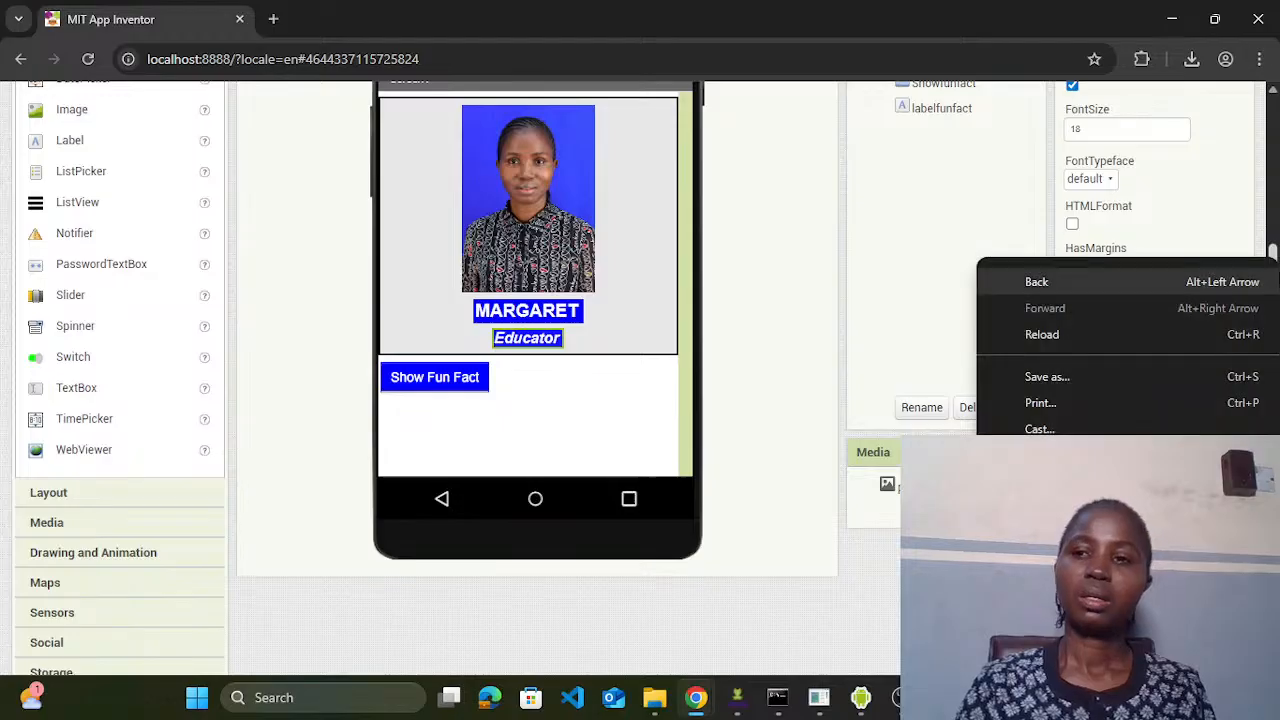
click(1275, 254)
Step: Add a new button directly below the Show Fun Fact button and rename it LabelHello
drag(1274, 258, 1270, 228)
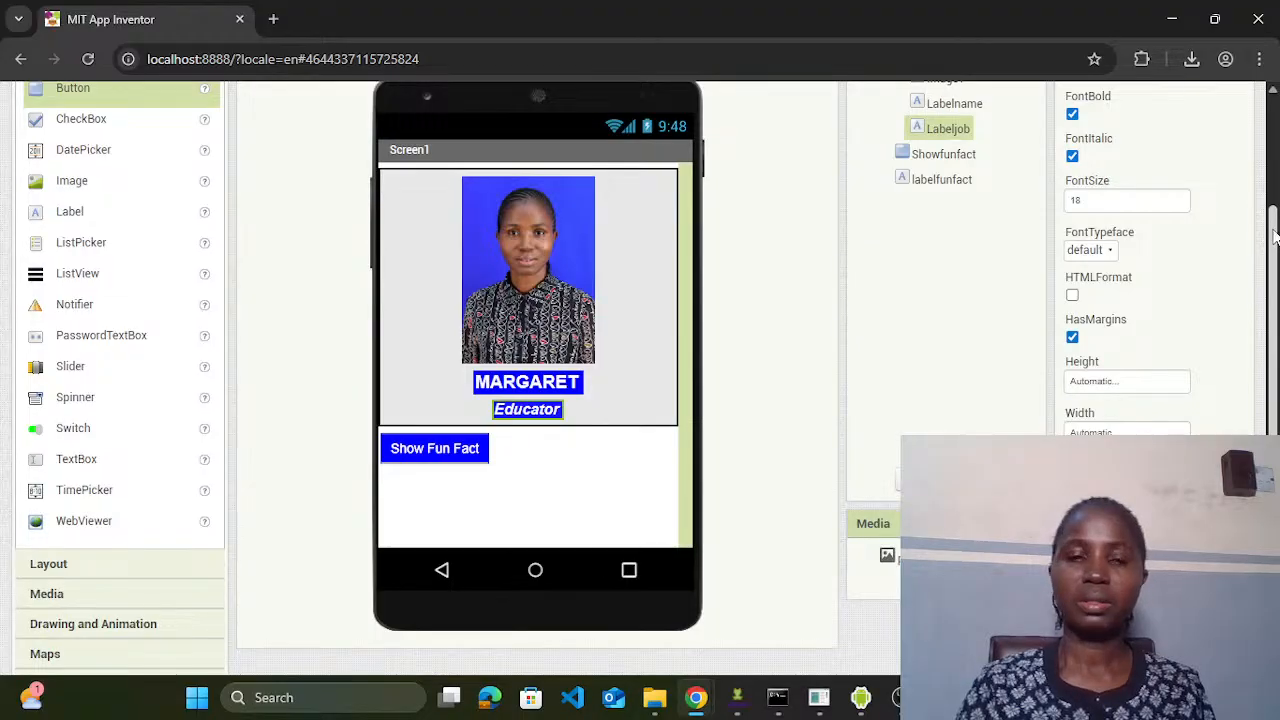
drag(1270, 228, 1274, 170)
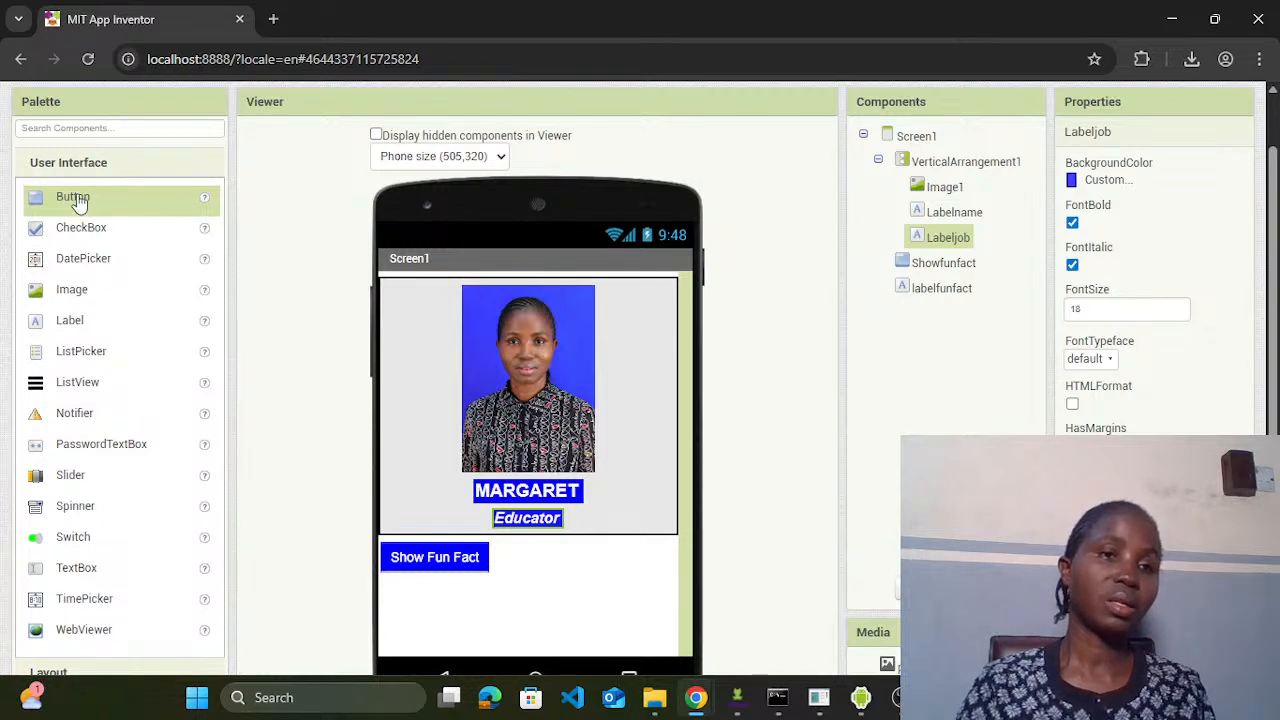
drag(78, 200, 430, 597)
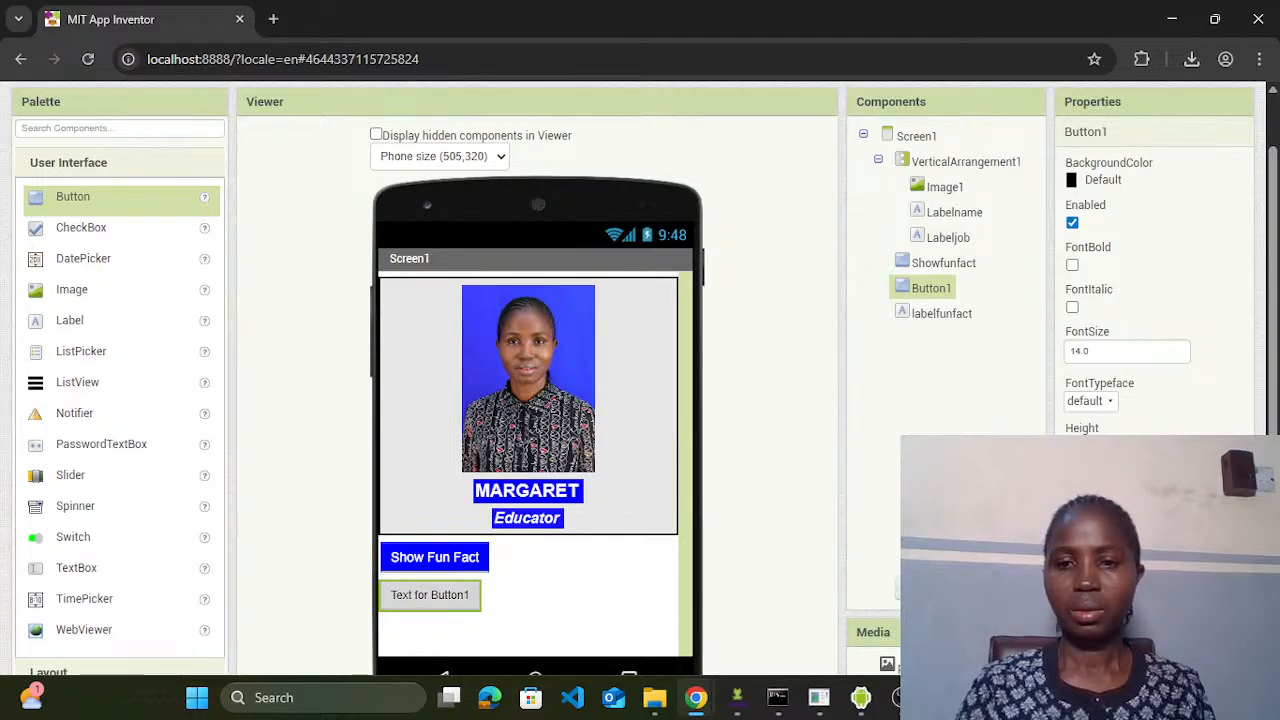
click(922, 587)
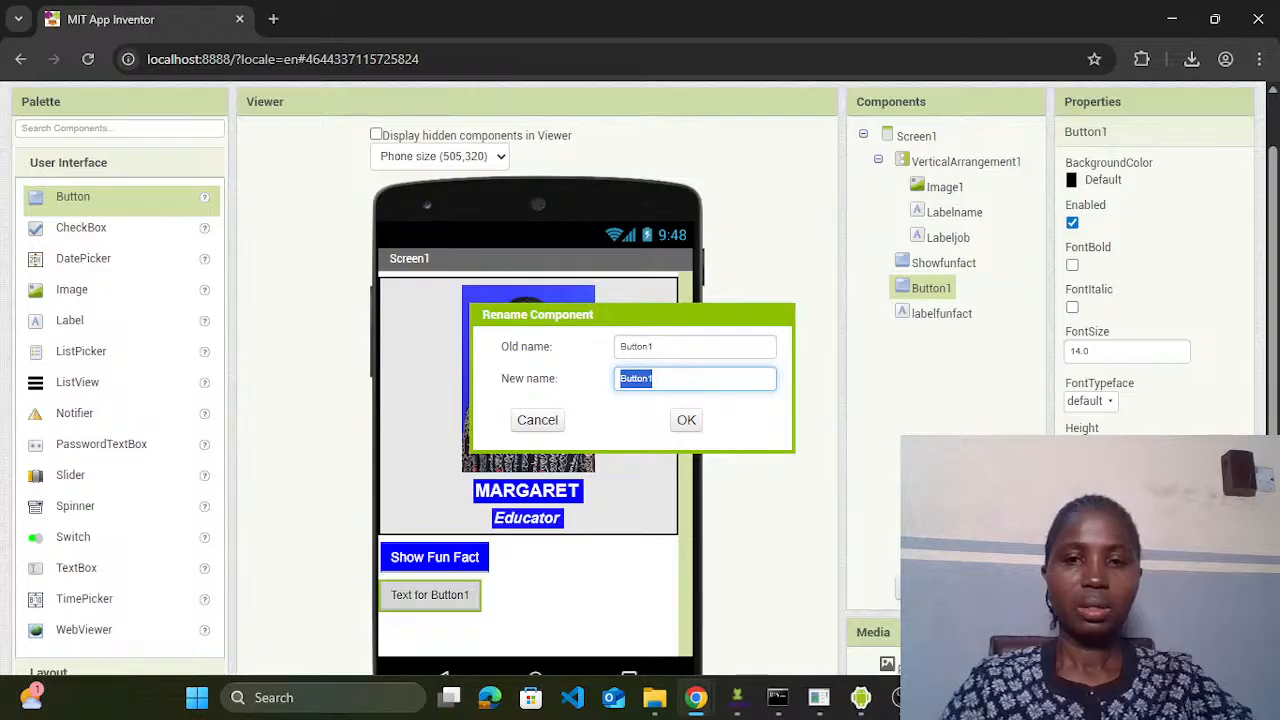
text(Label)
mouse_move(860, 695)
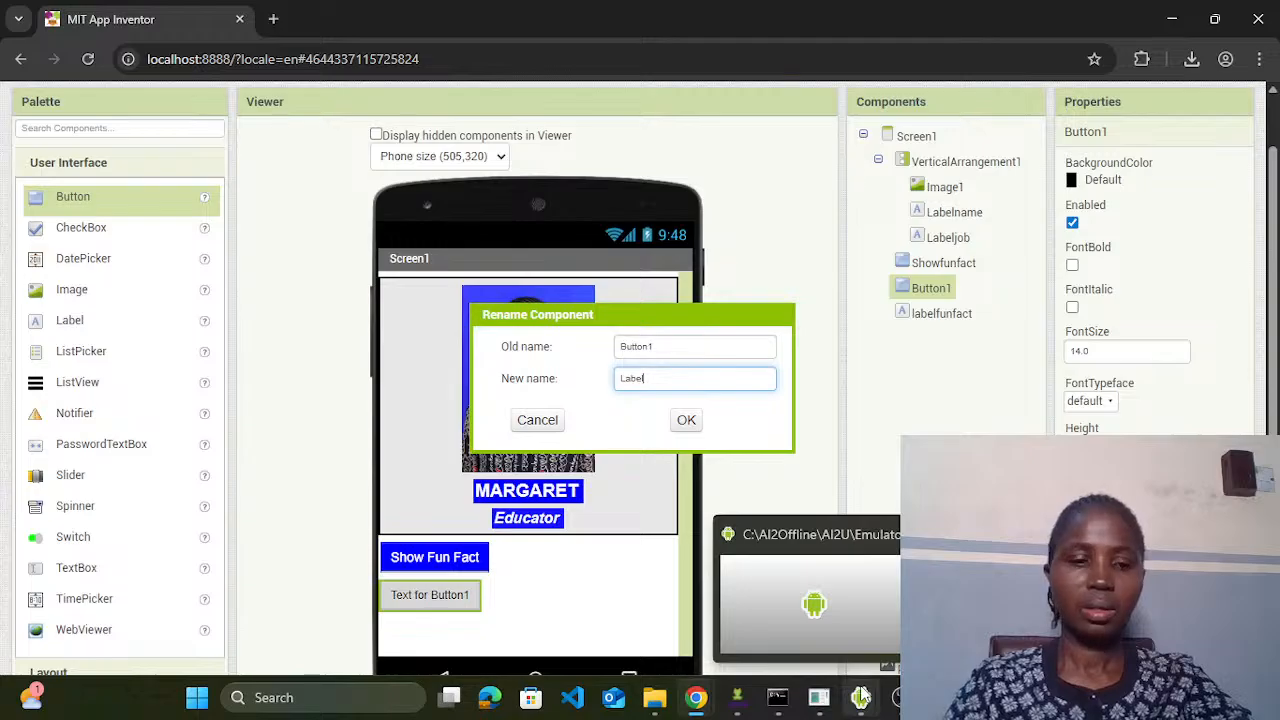
text(Hello)
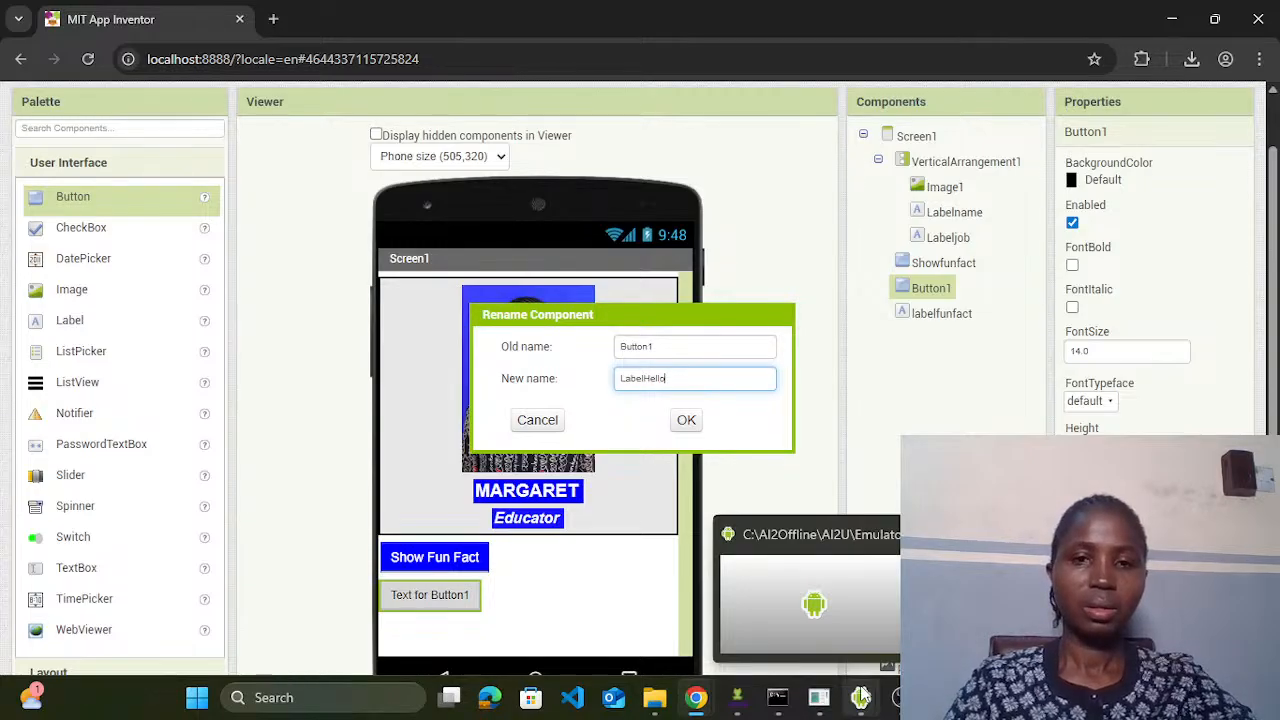
click(686, 420)
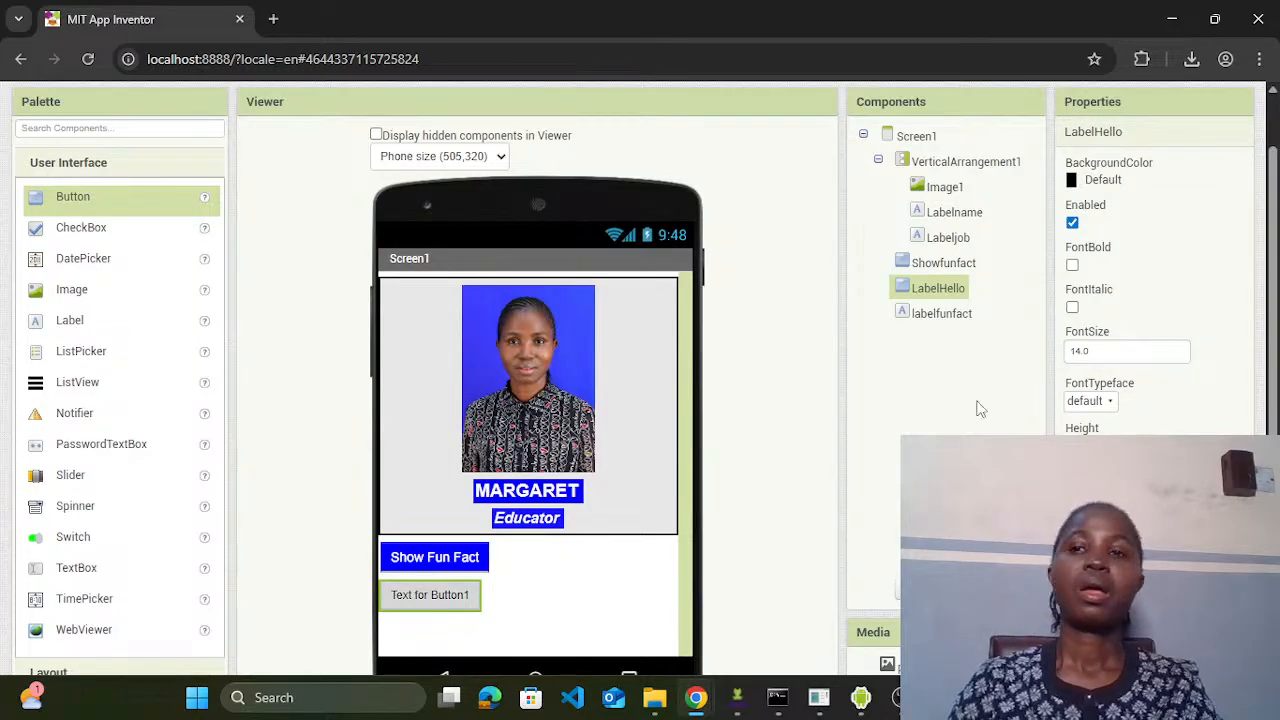
Step: Reload the App Inventor page and reopen the NAMECARD project
scroll(1276, 320, up, 2)
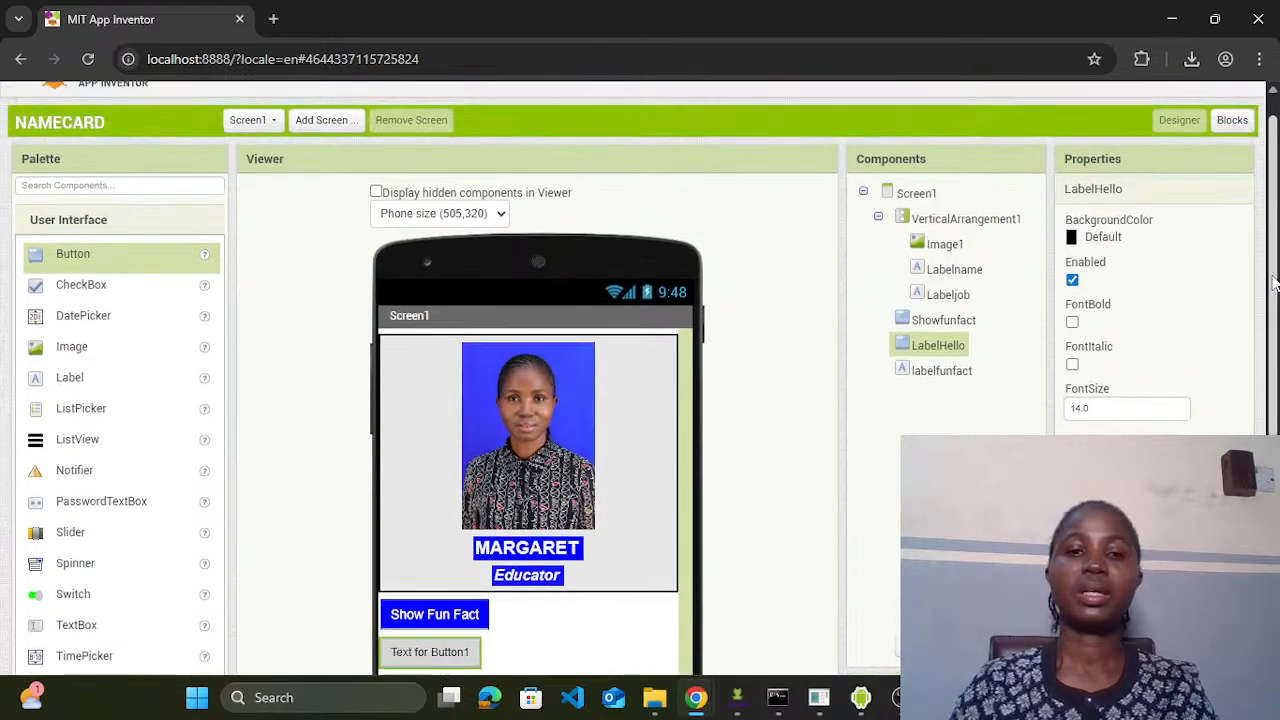
click(633, 500)
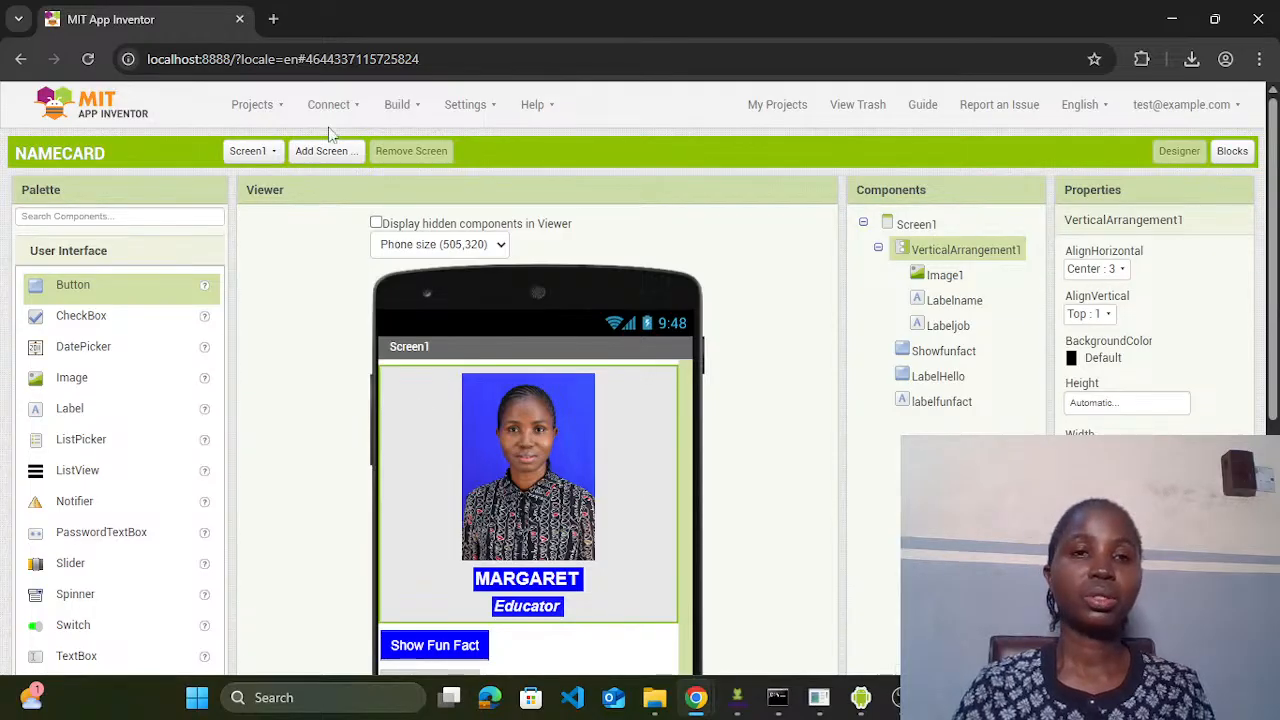
click(361, 105)
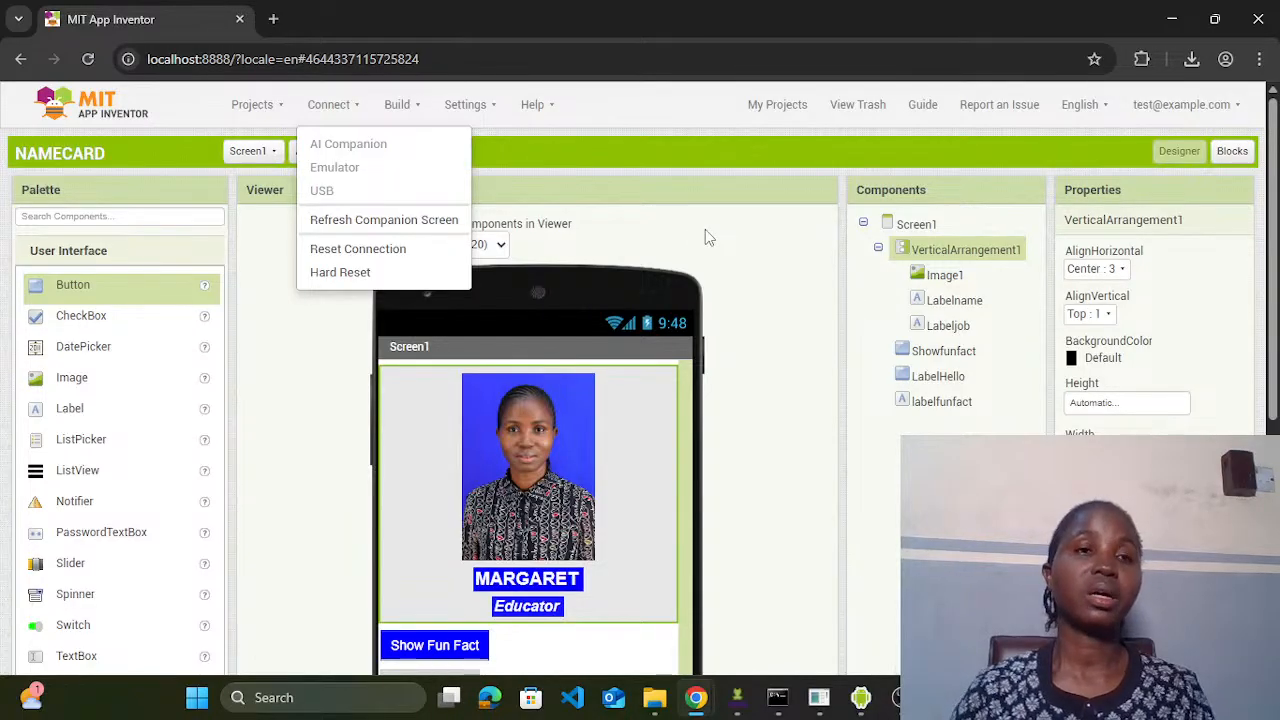
click(89, 60)
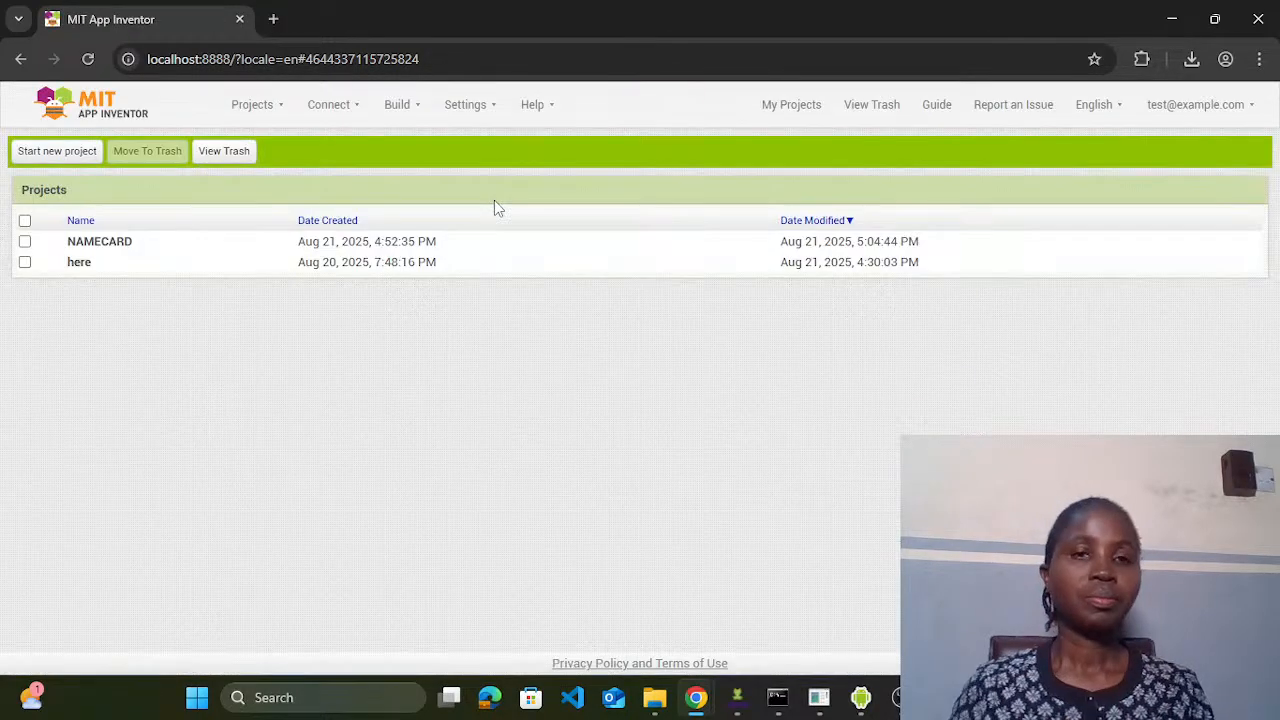
click(374, 242)
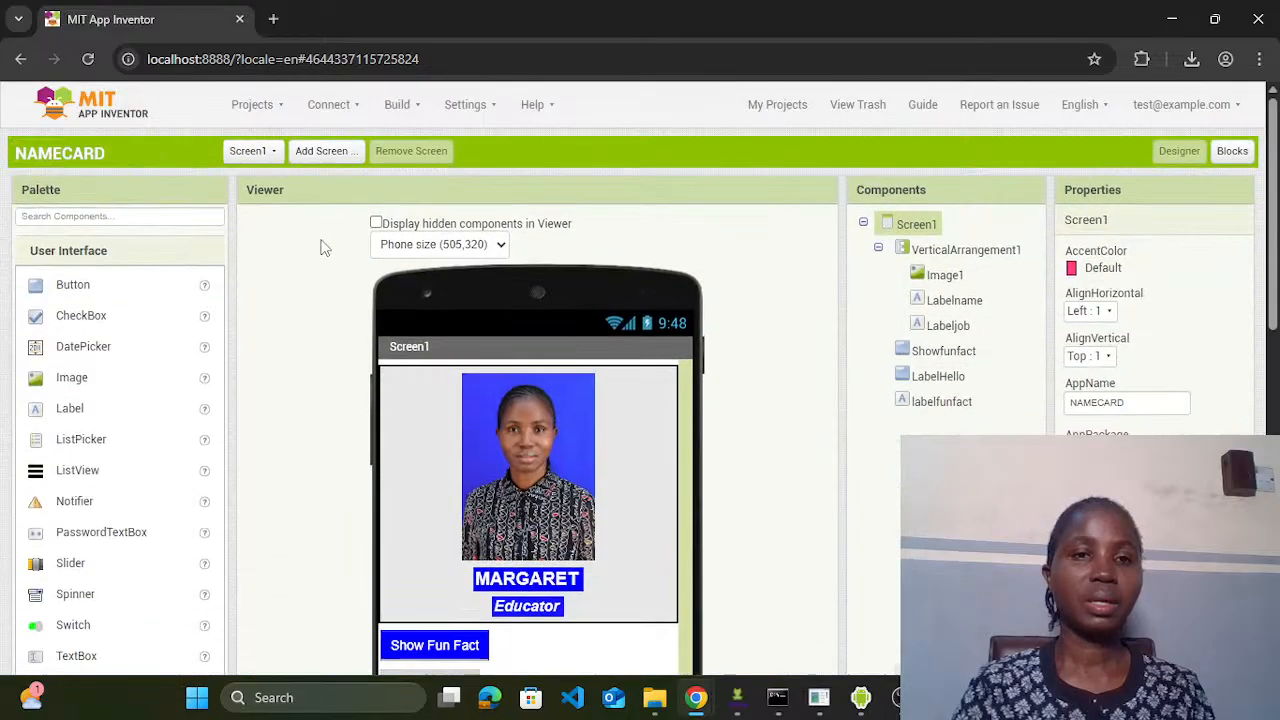
Step: Connect the project to the emulator, view the name card in the emulator window, and return to the designer
click(357, 106)
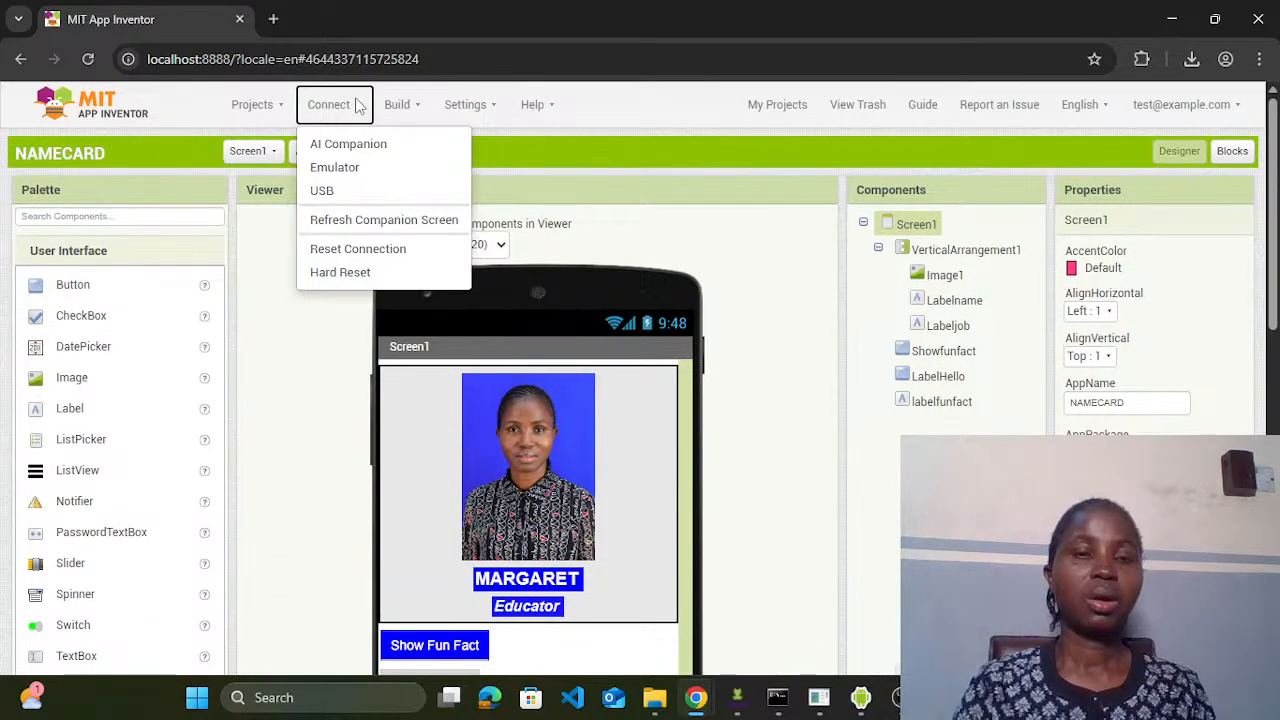
click(345, 168)
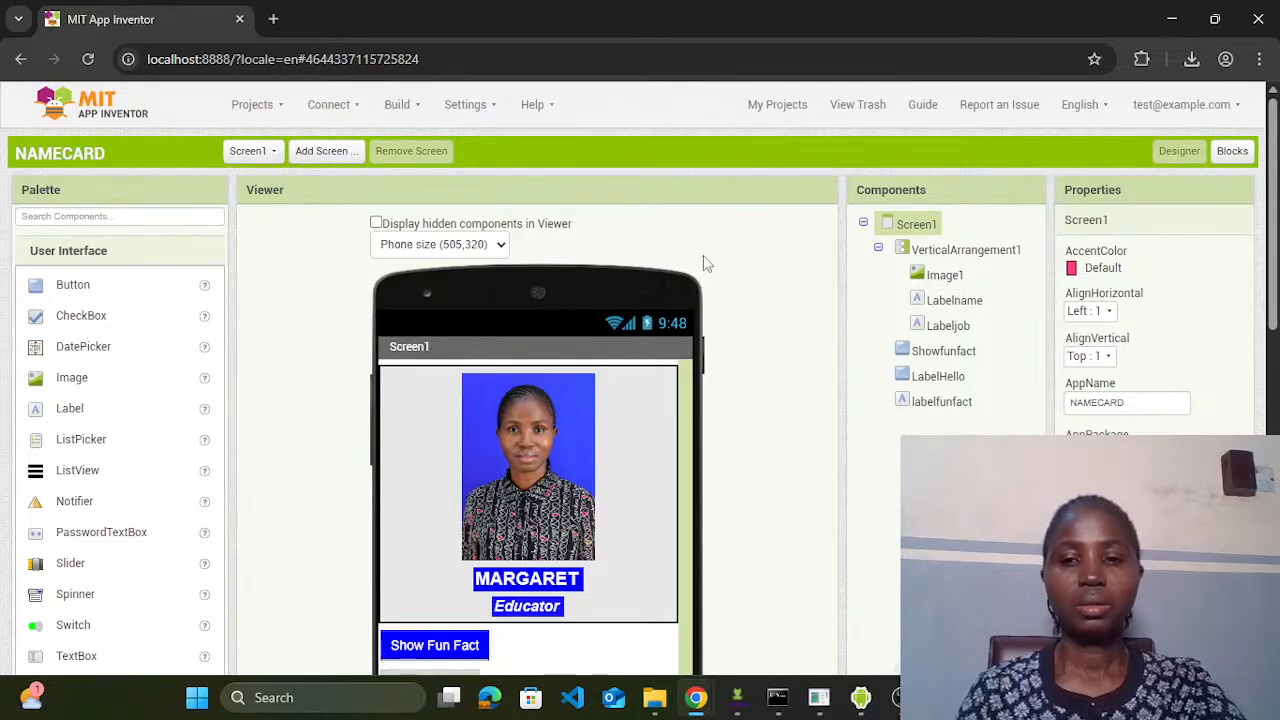
mouse_move(862, 699)
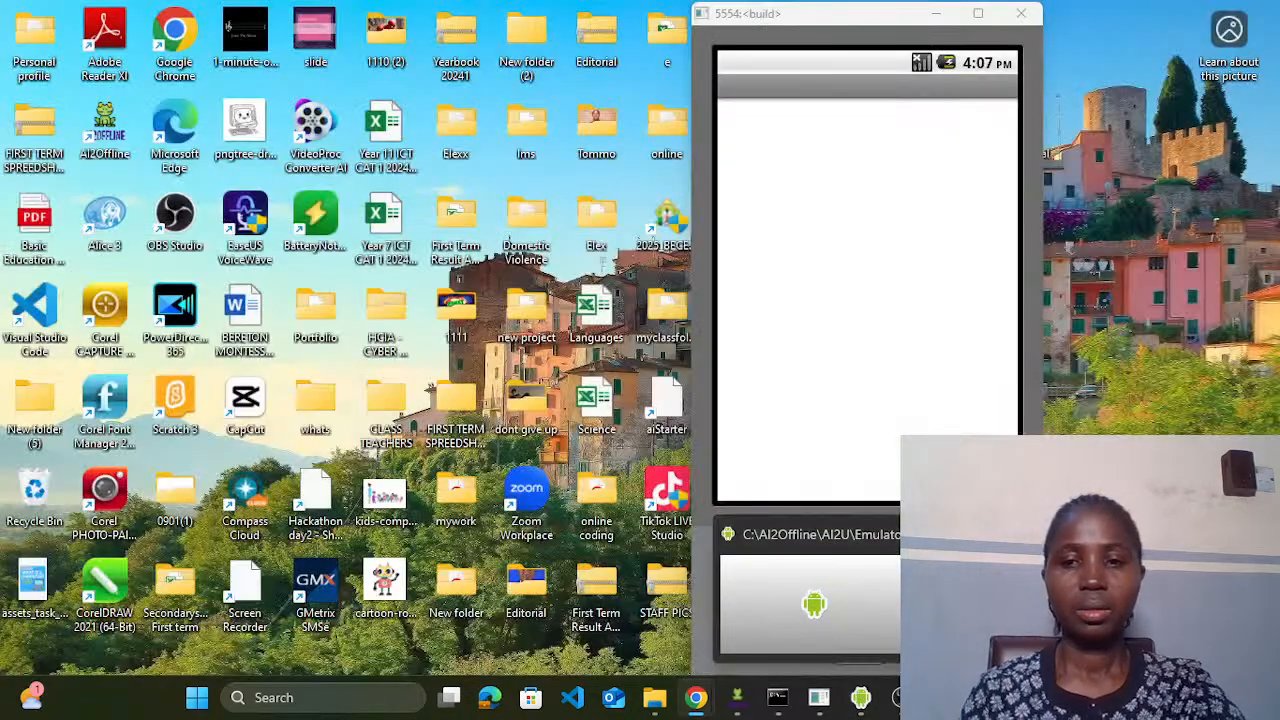
click(955, 605)
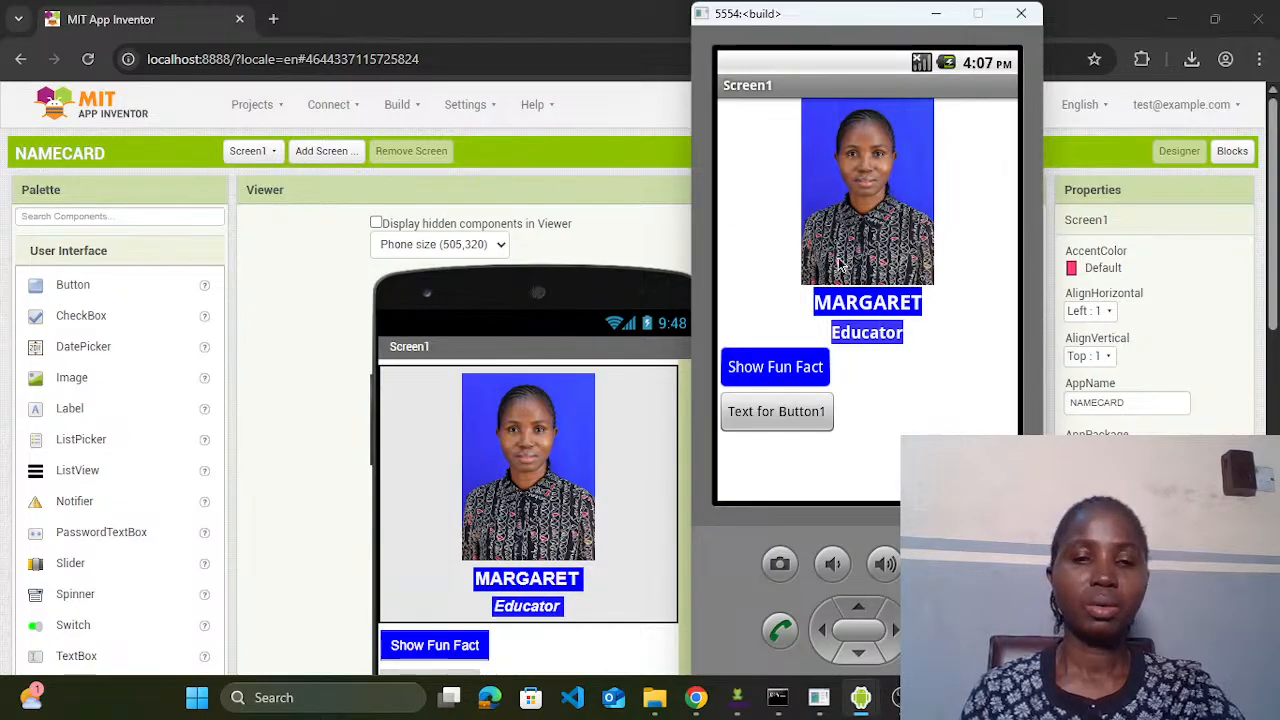
click(626, 475)
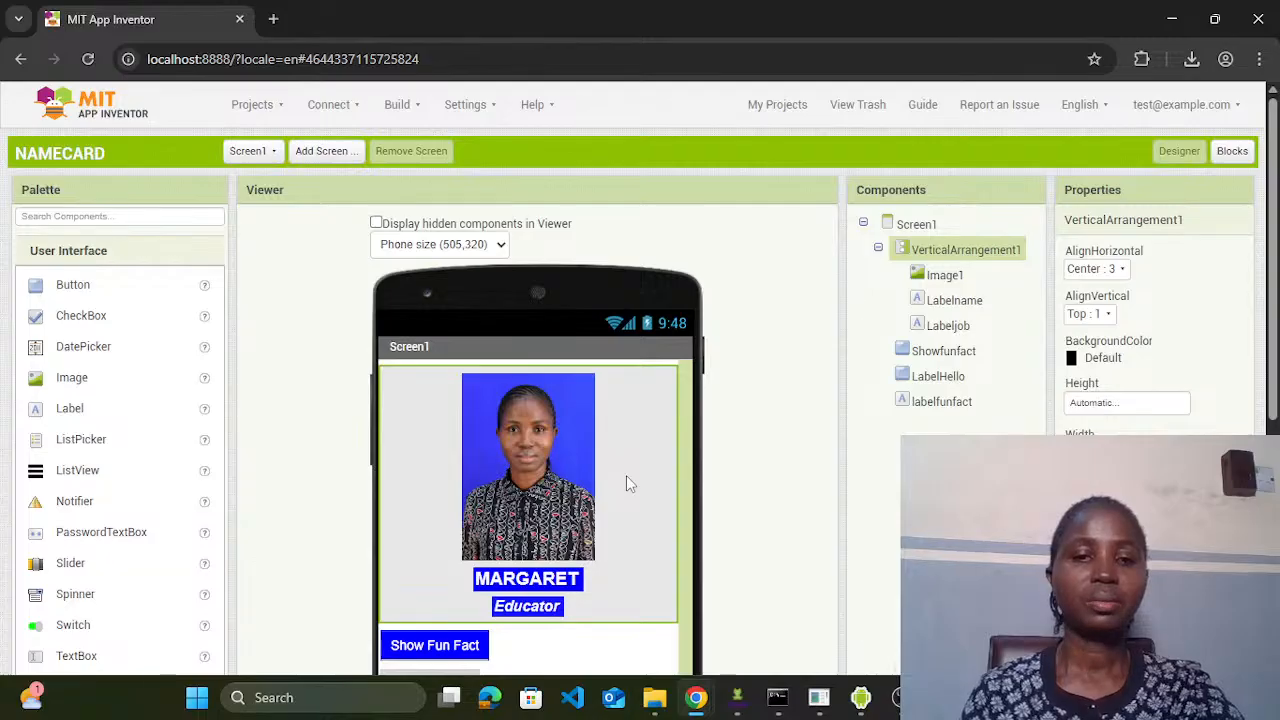
Step: Set the LabelHello button's text to "Say Hello" and its text colour to white
scroll(1265, 410, down, 2)
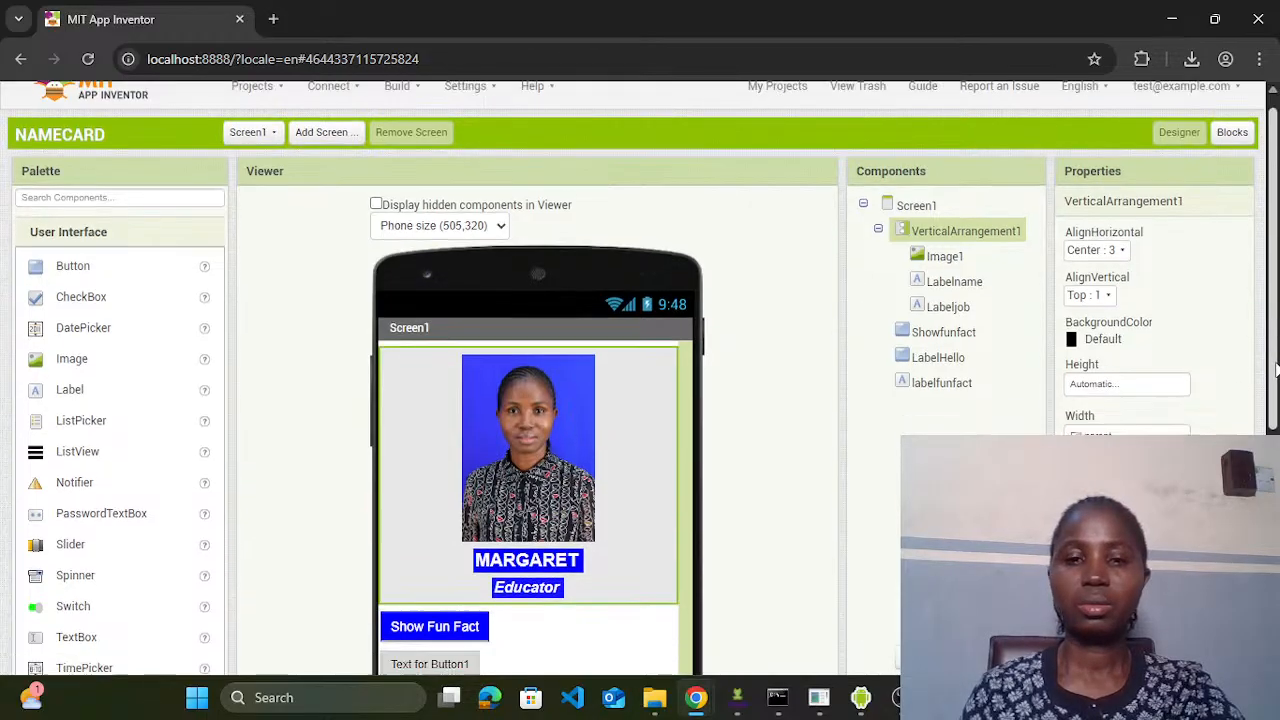
scroll(1265, 410, down, 1)
scroll(1263, 420, up, 1)
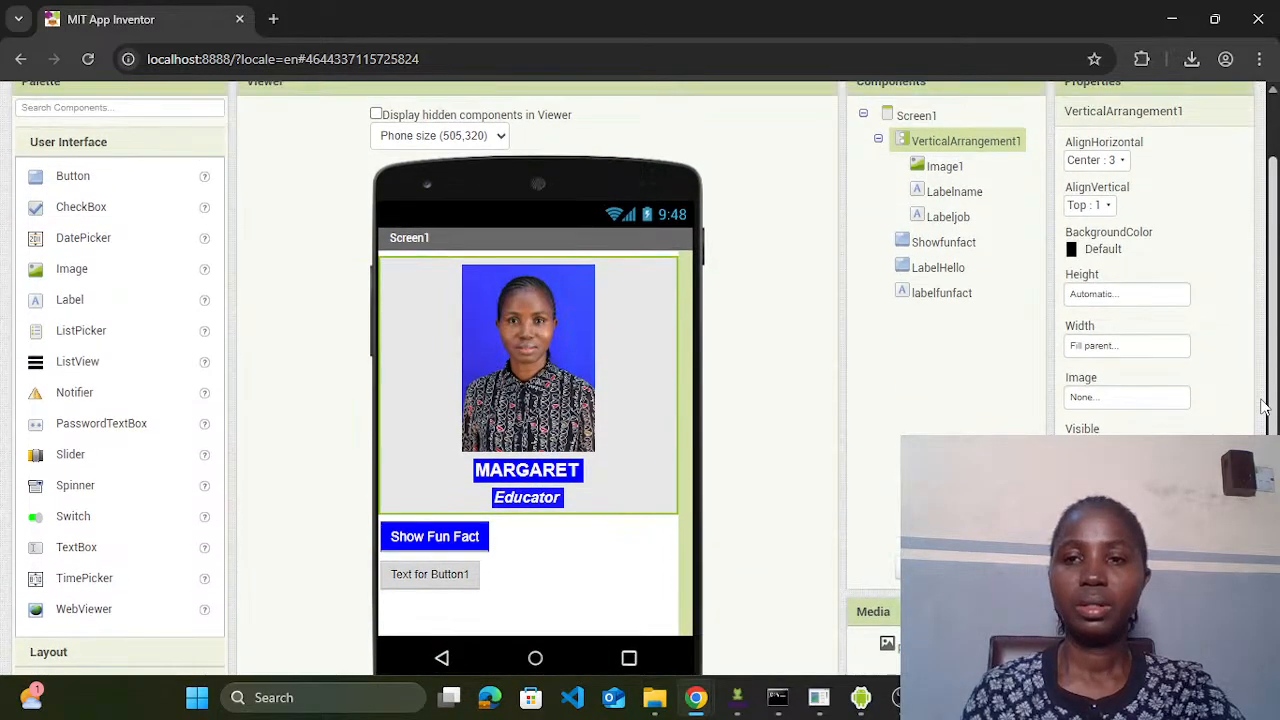
click(437, 585)
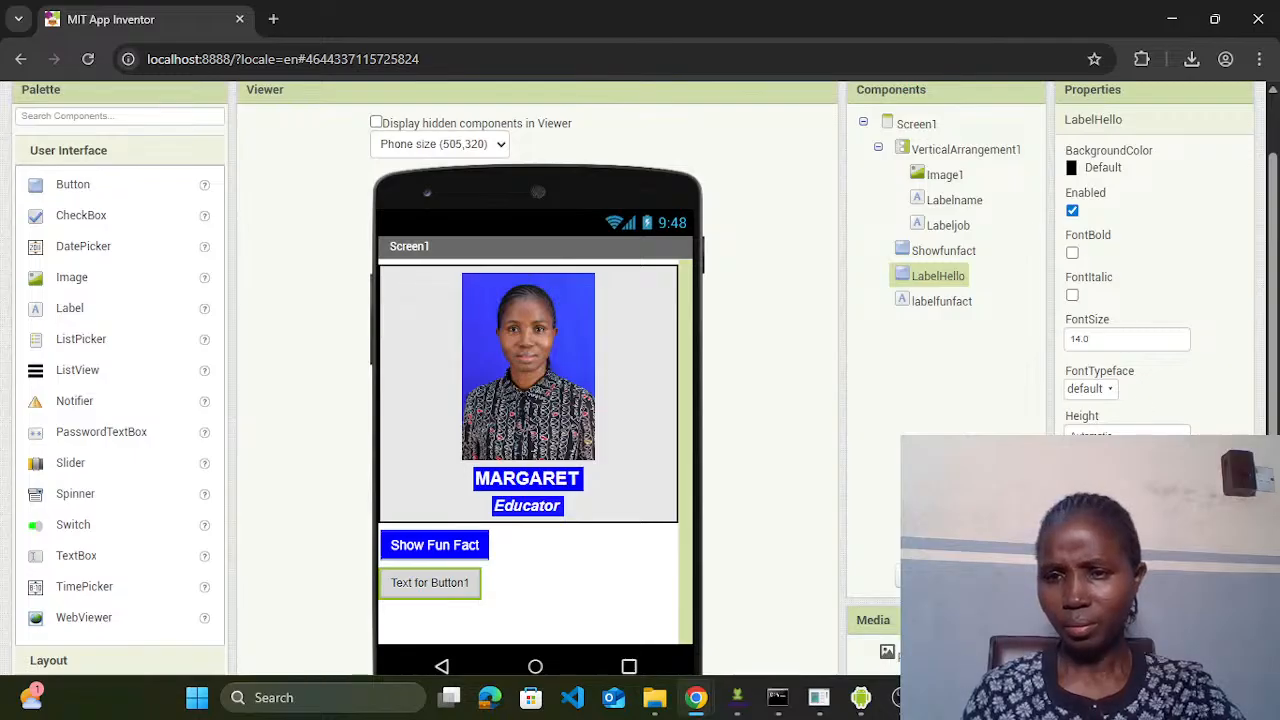
drag(1273, 463, 1273, 590)
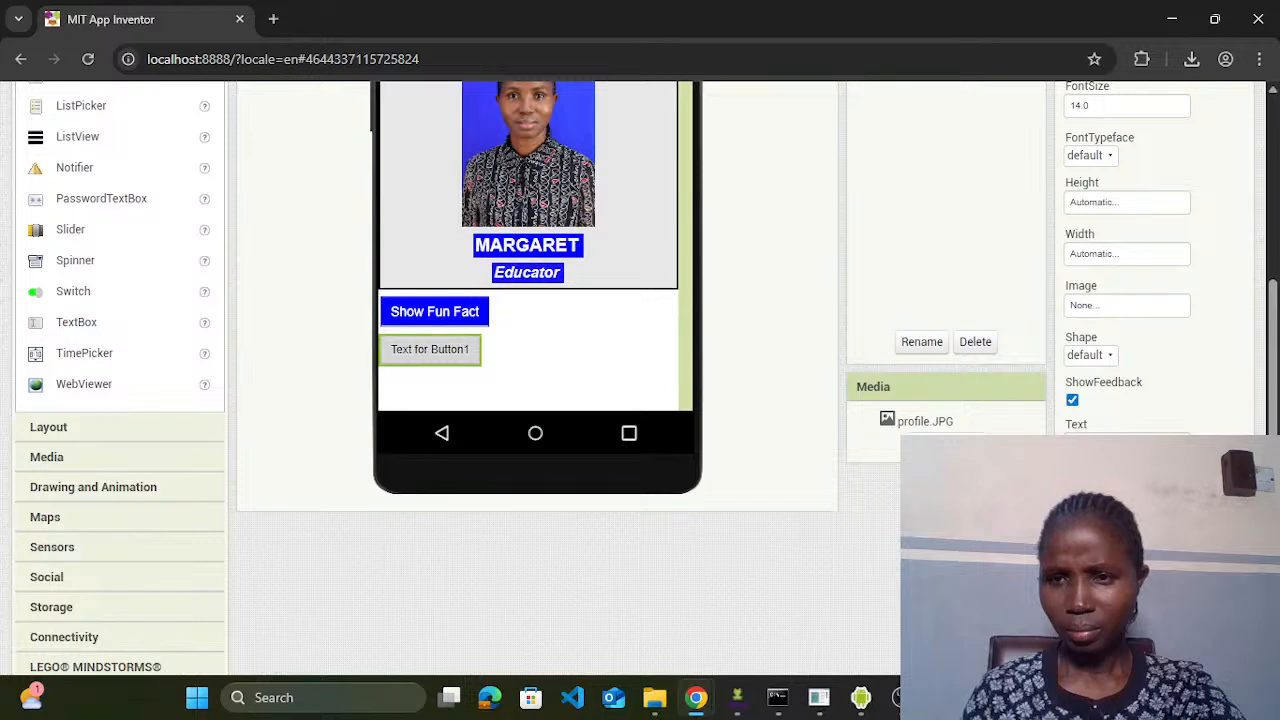
click(1127, 444)
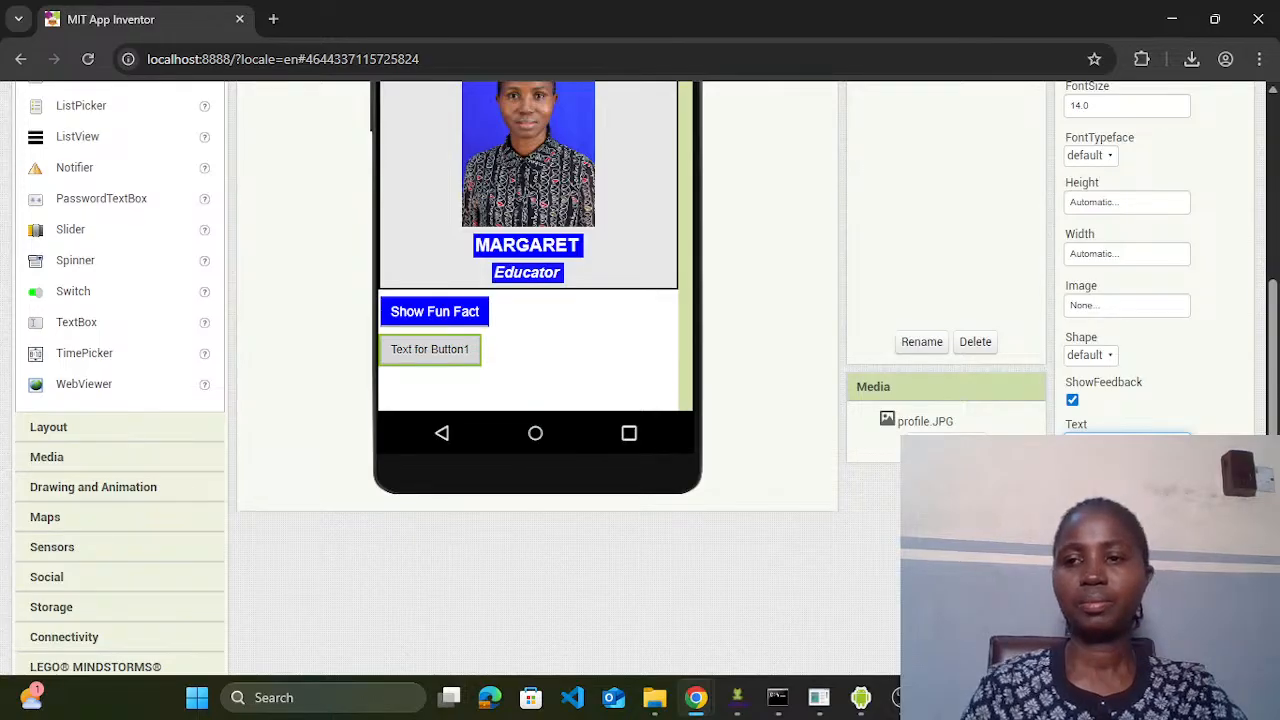
key(Return)
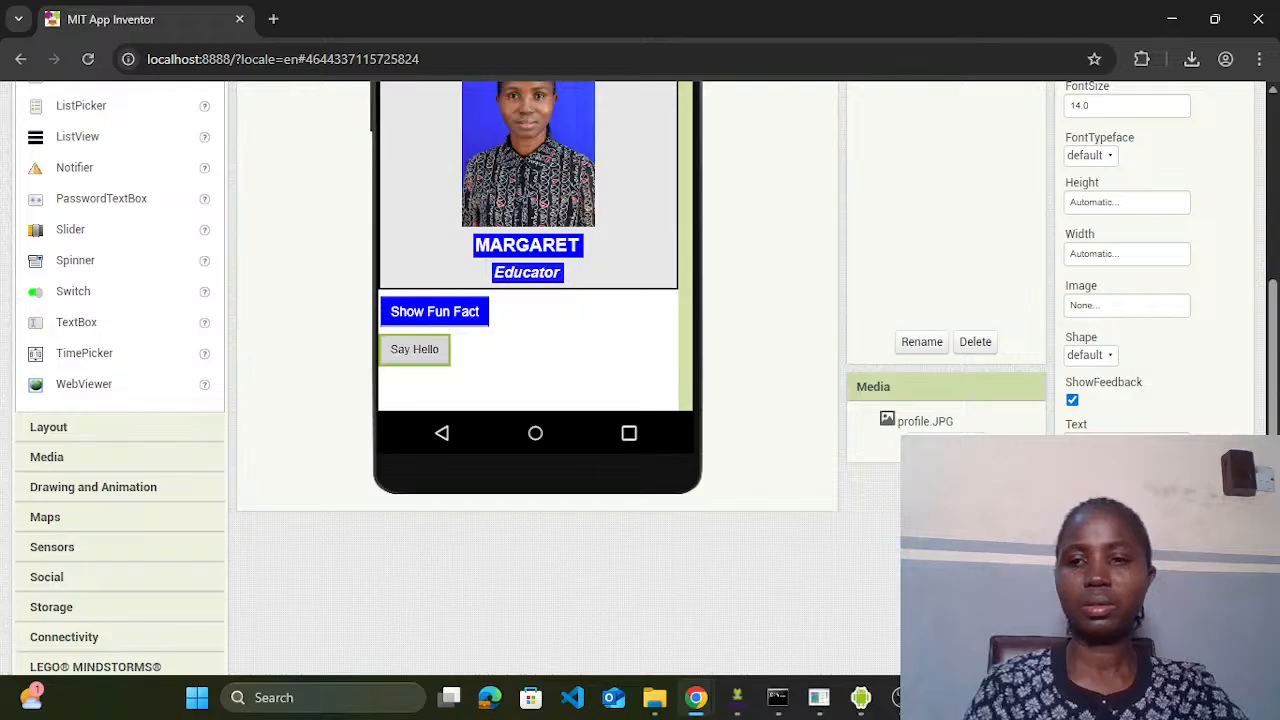
click(1090, 539)
click(1111, 466)
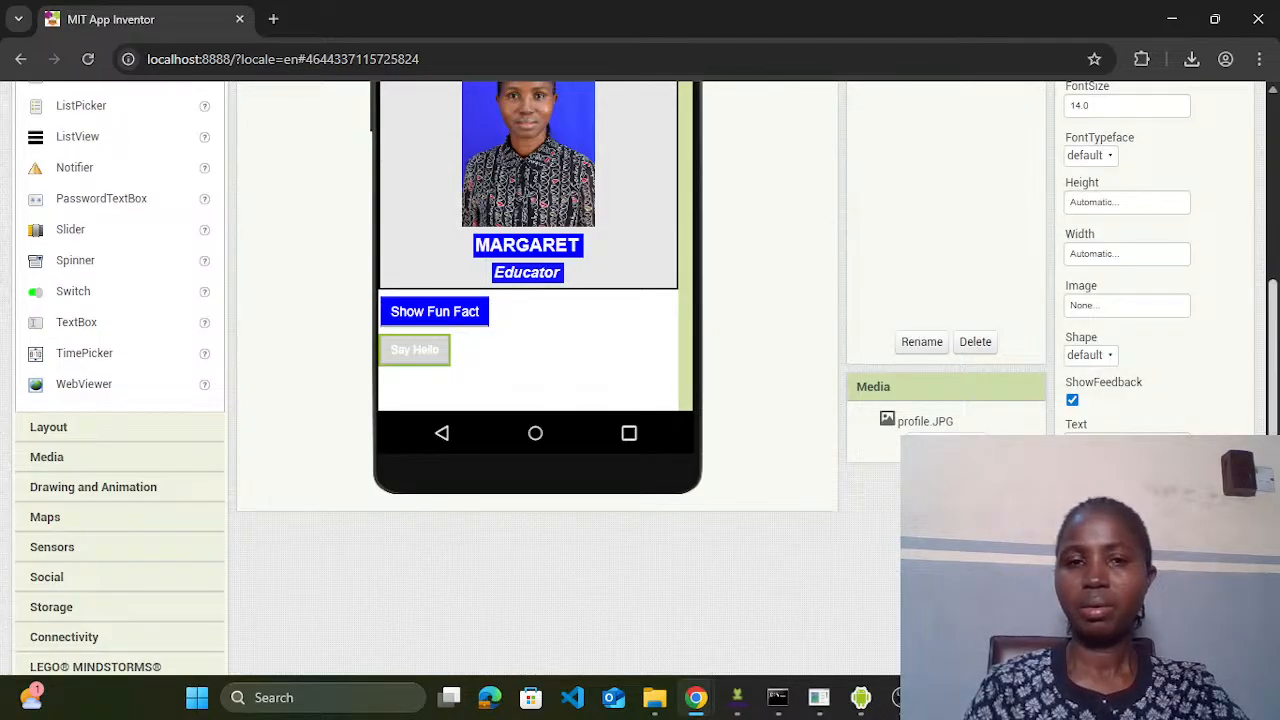
Step: Set the LabelHello button's font size to 16 and its background colour to blue
scroll(1117, 285, up, 3)
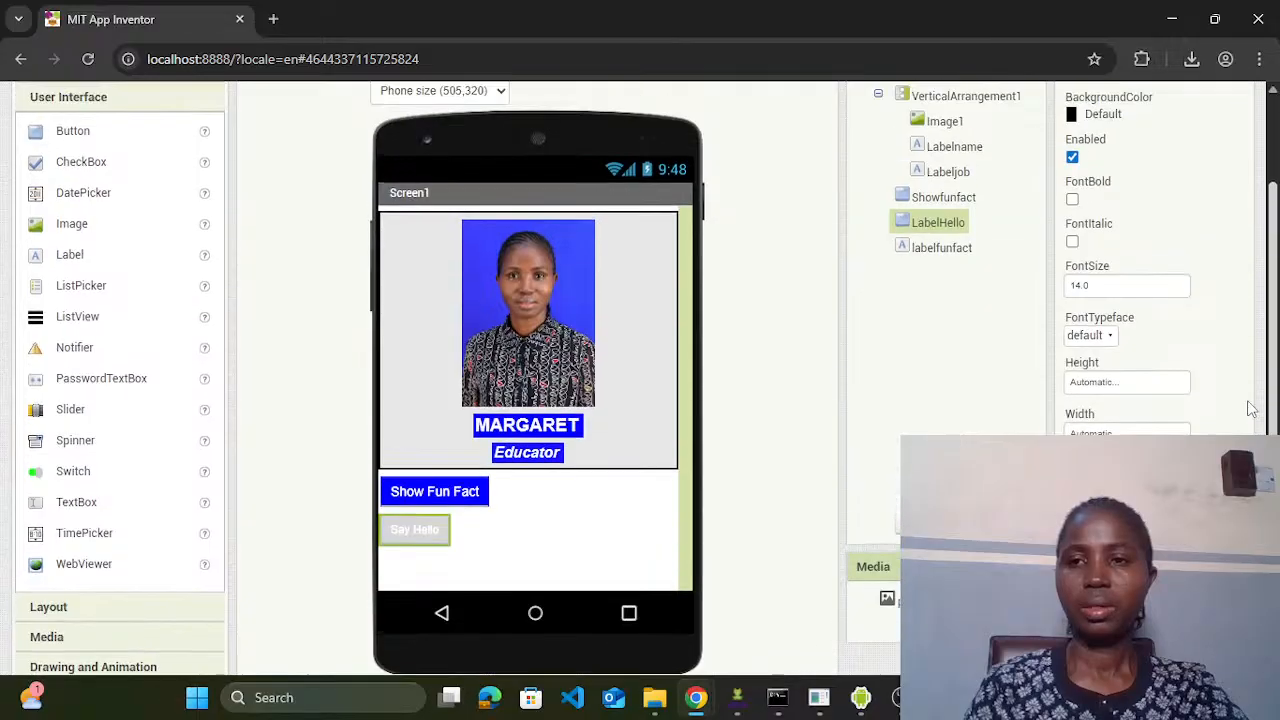
click(1104, 284)
key(BackSpace)
key(BackSpace)
key(BackSpace)
key(BackSpace)
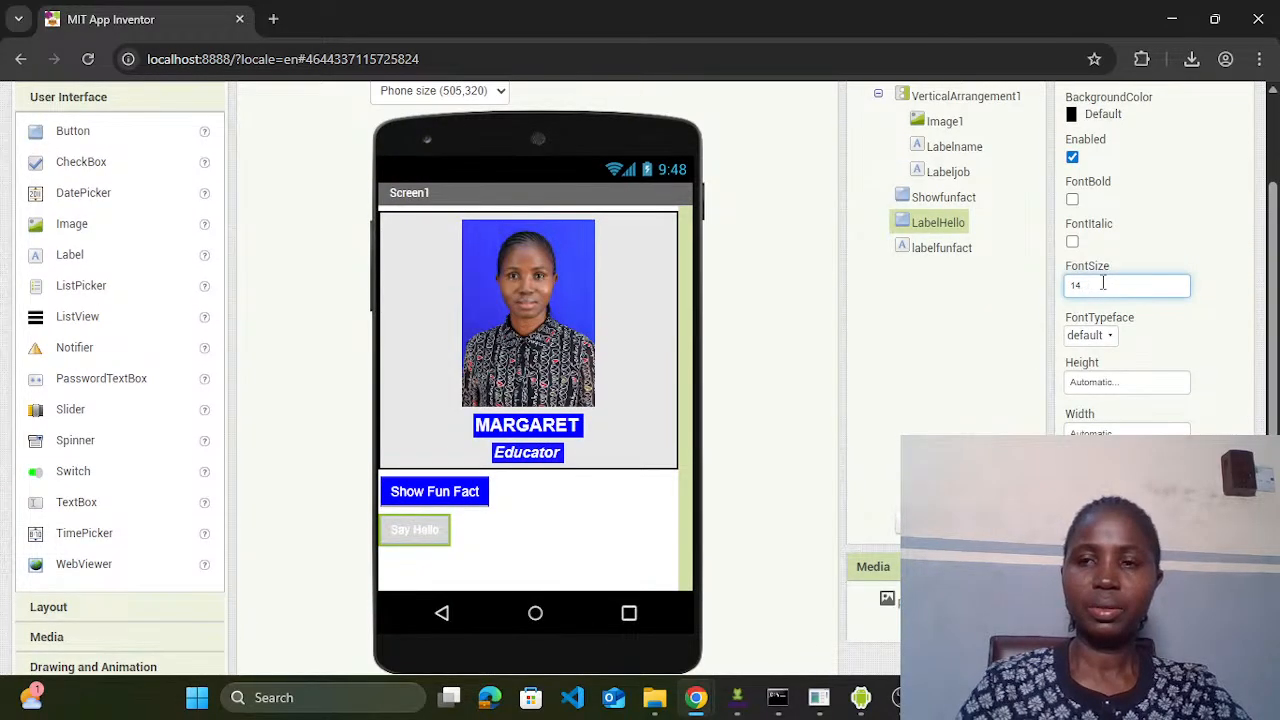
text(16)
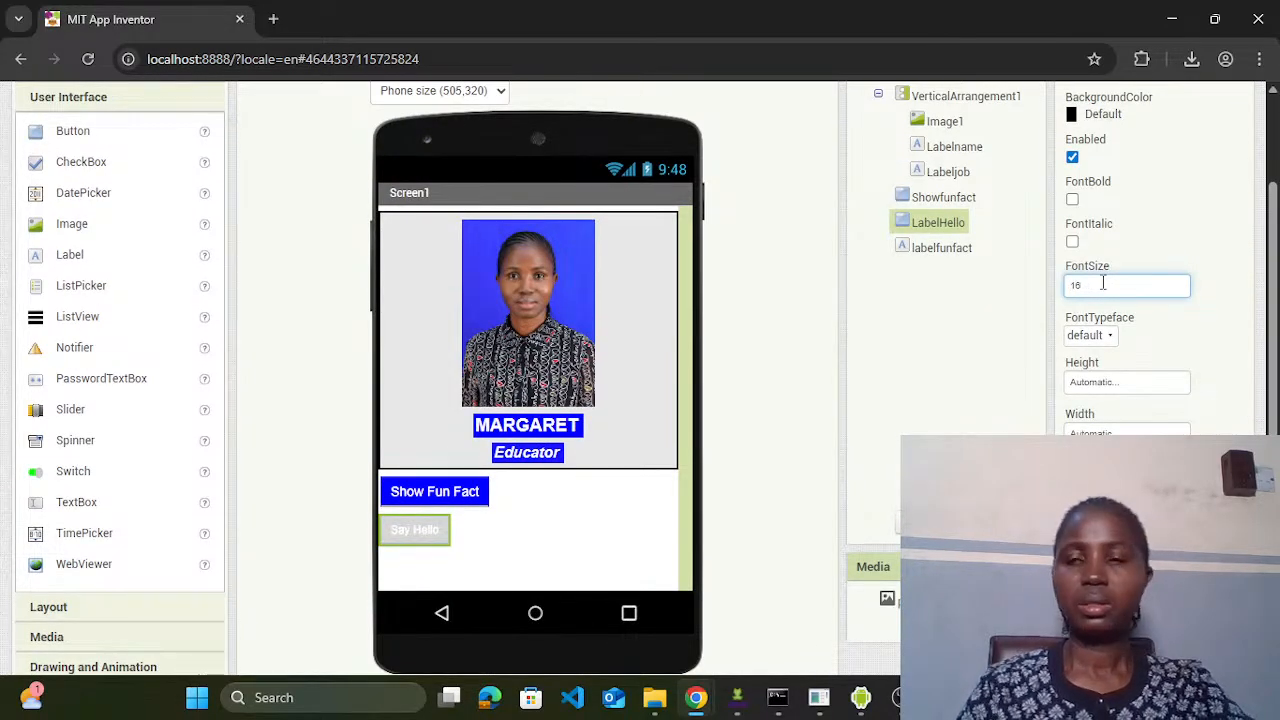
key(Return)
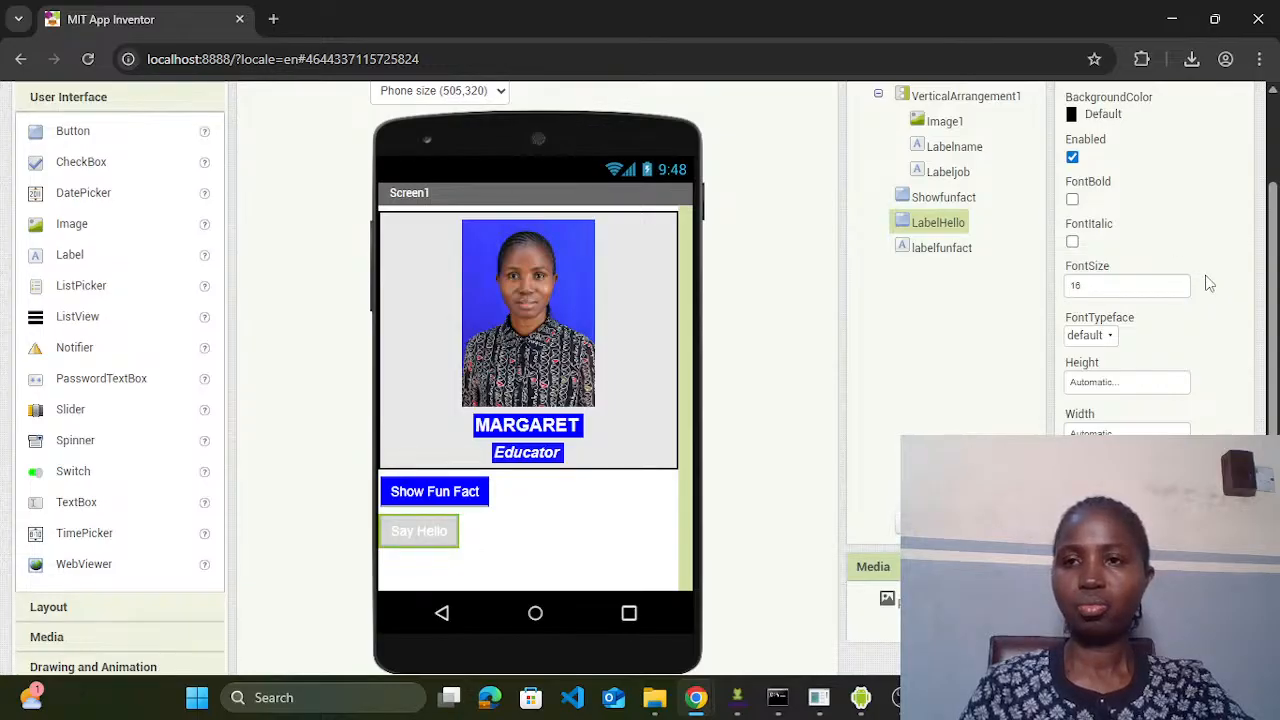
click(1098, 115)
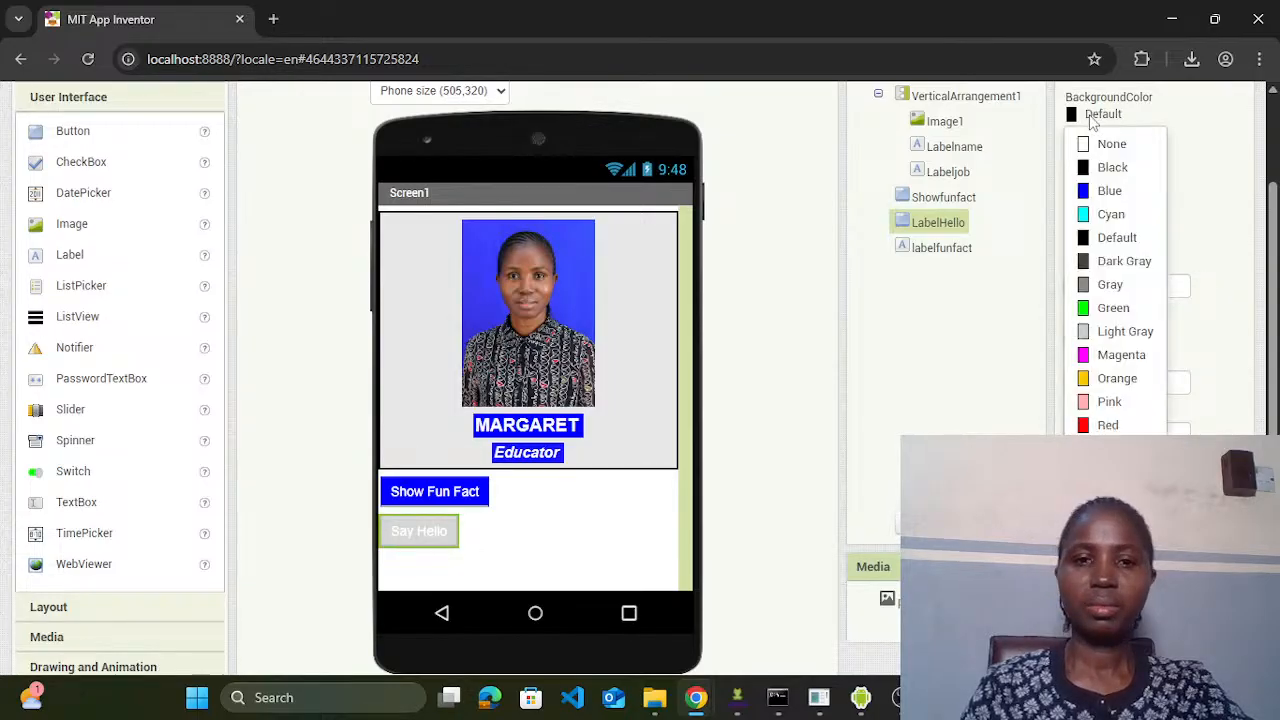
click(1100, 190)
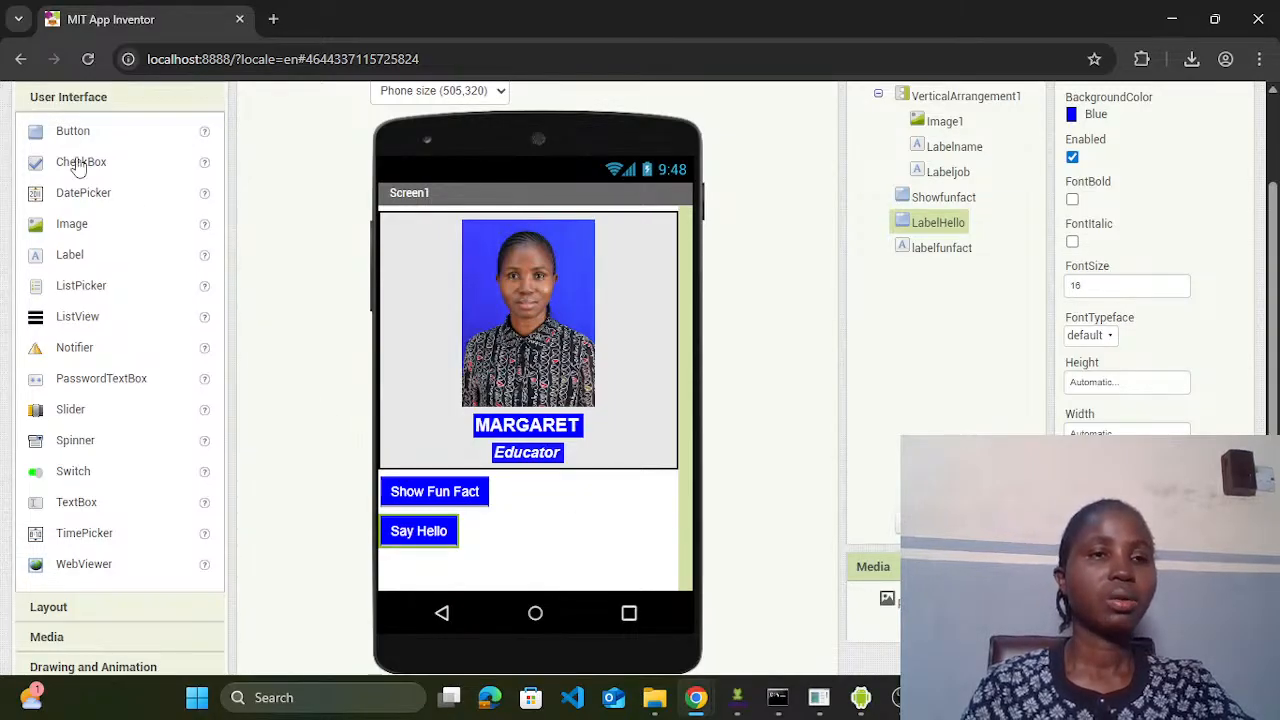
Step: Add a new button below the Say Hello button and rename it Labelsound
drag(60, 140, 434, 574)
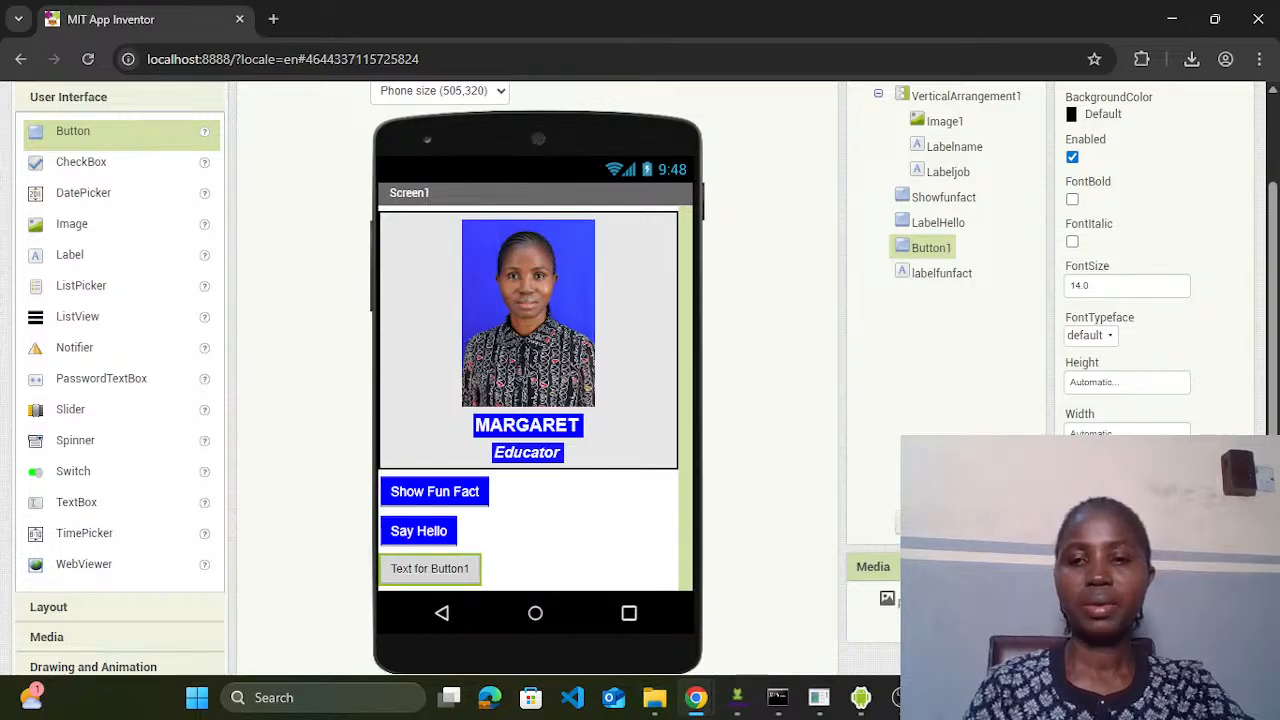
click(924, 522)
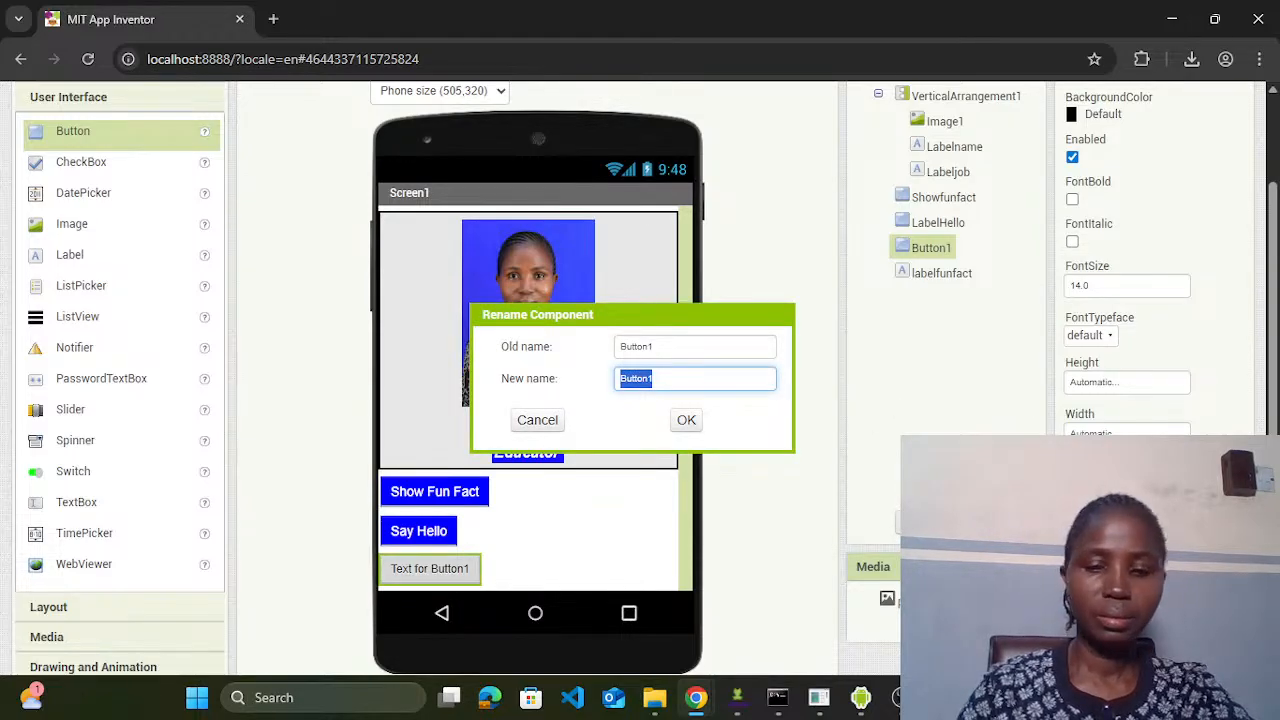
text(Labe)
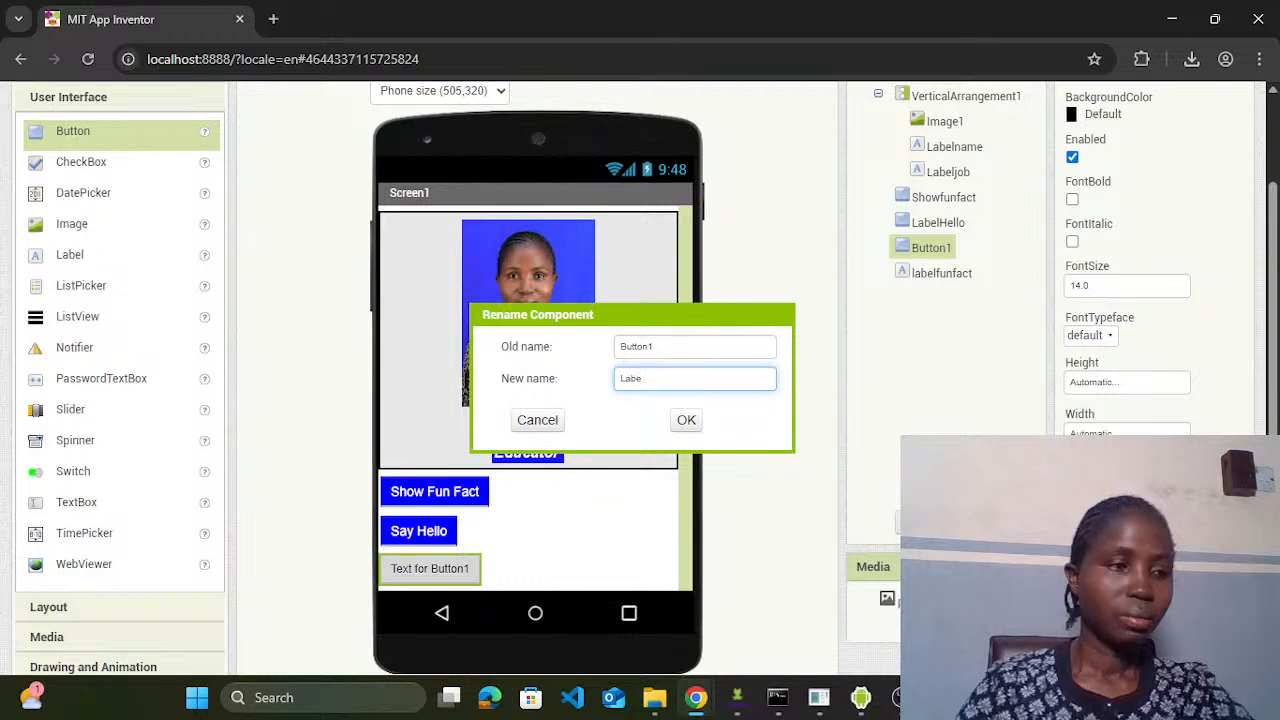
text(l)
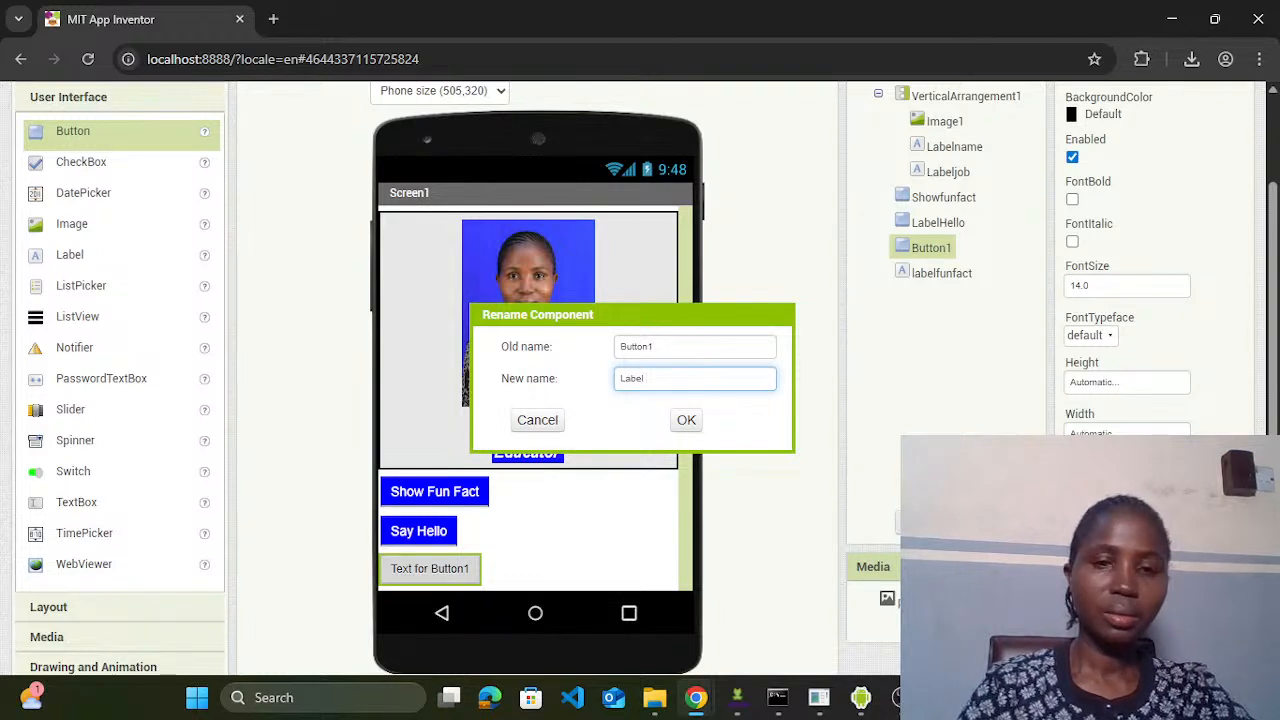
text(s)
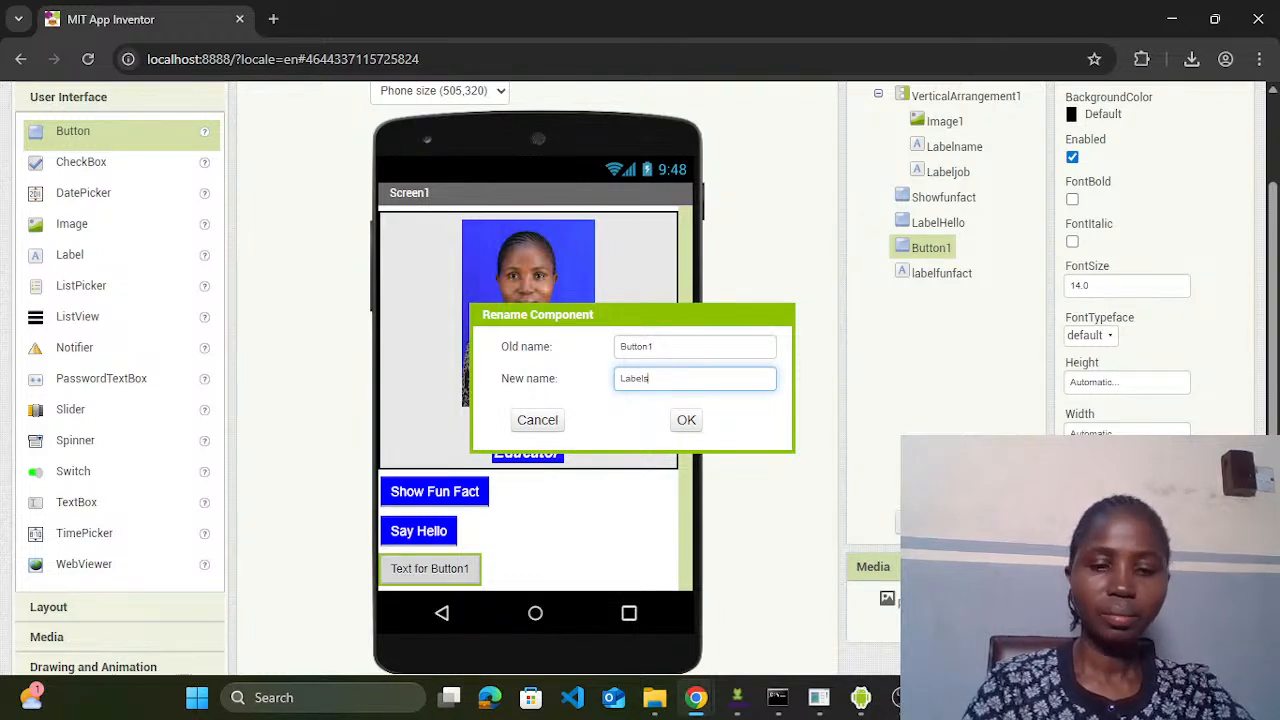
text(ound)
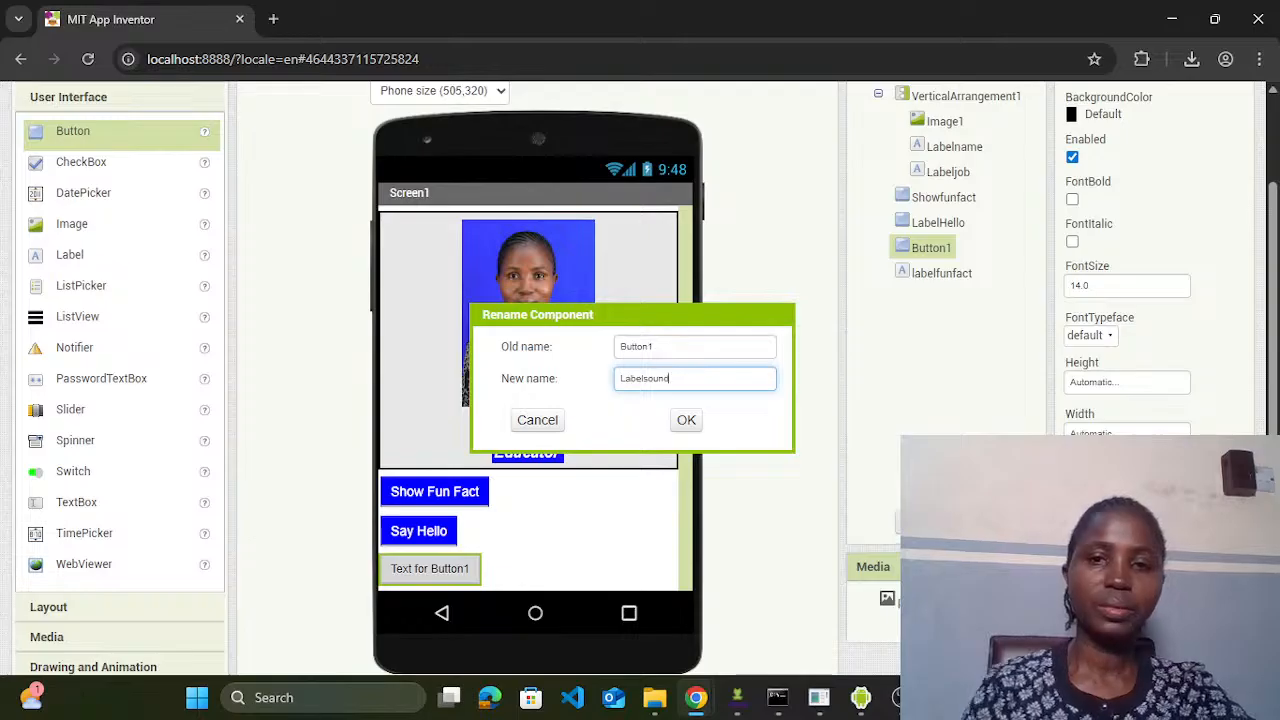
click(686, 420)
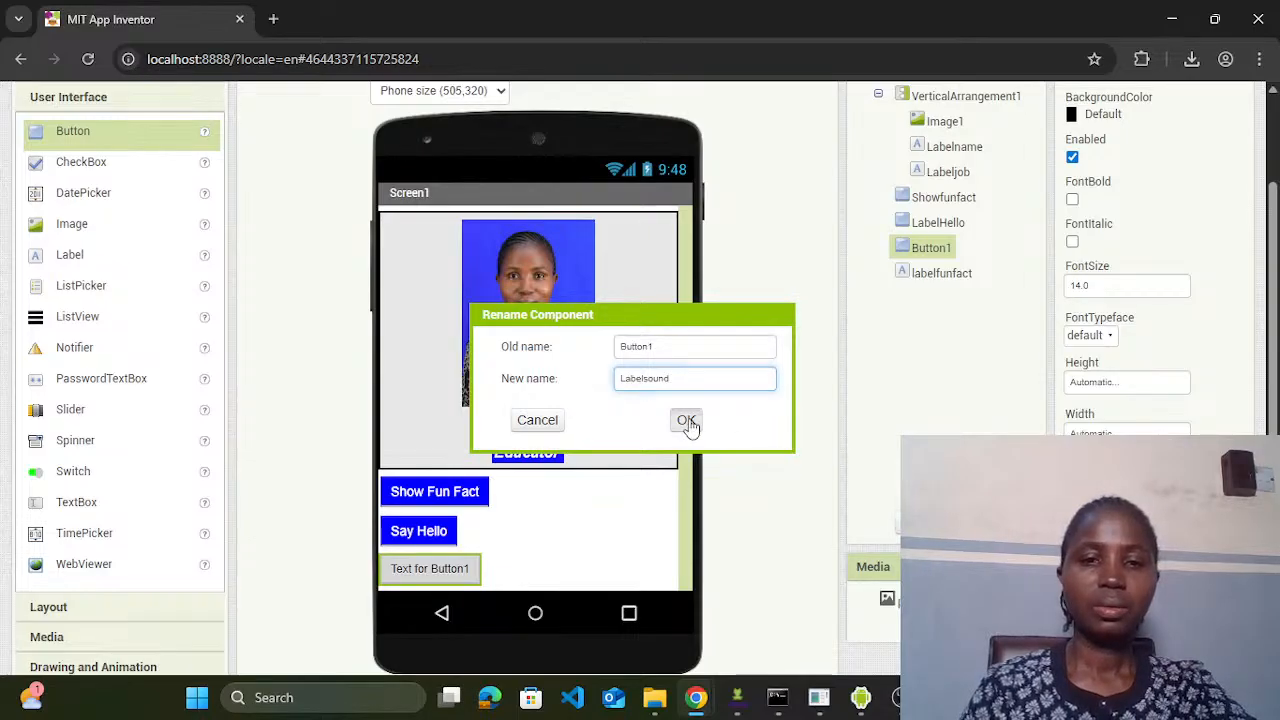
Step: Set the Labelsound button's font size to 16 and its text to "Play Sound"
click(1149, 287)
key(BackSpace)
key(BackSpace)
key(BackSpace)
key(BackSpace)
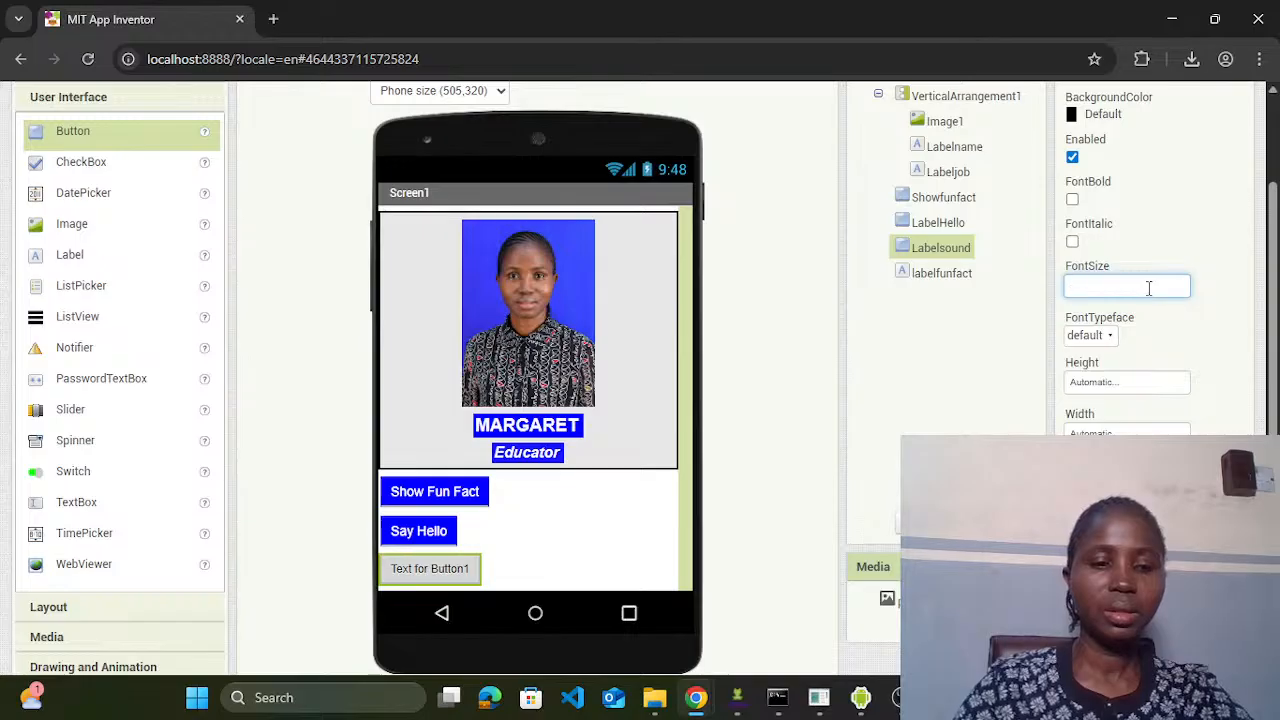
text(18)
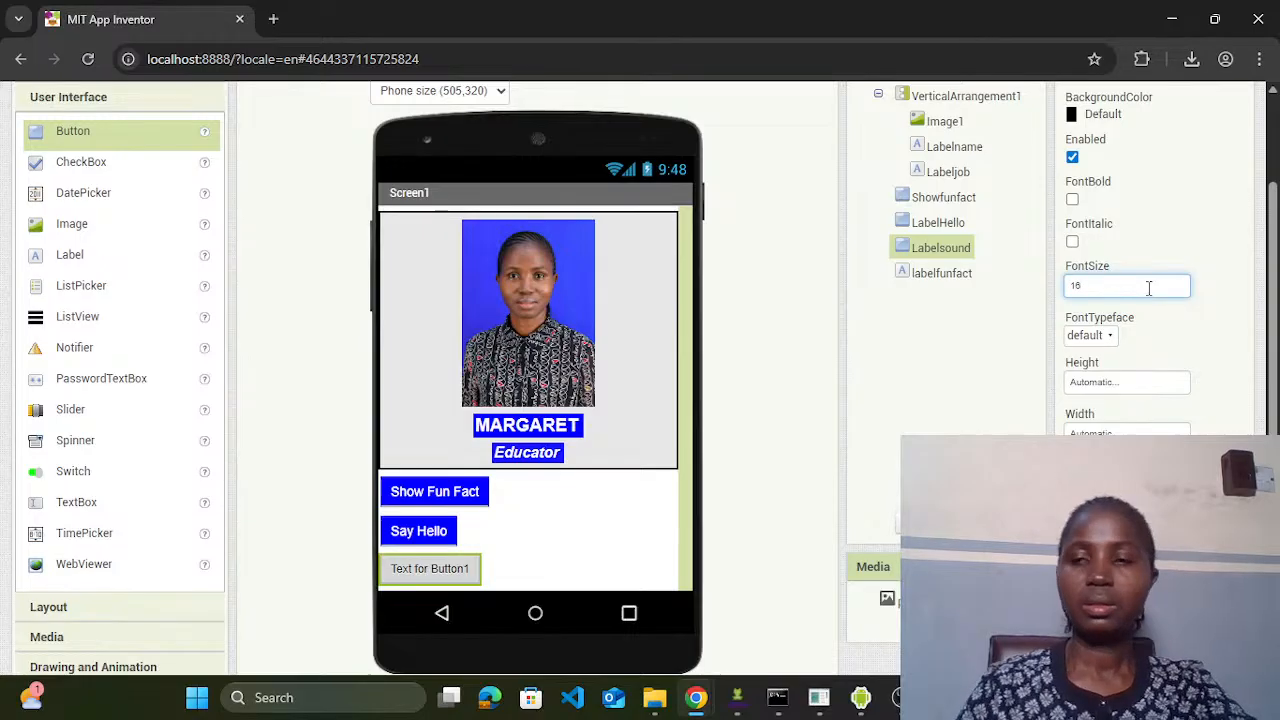
click(1210, 301)
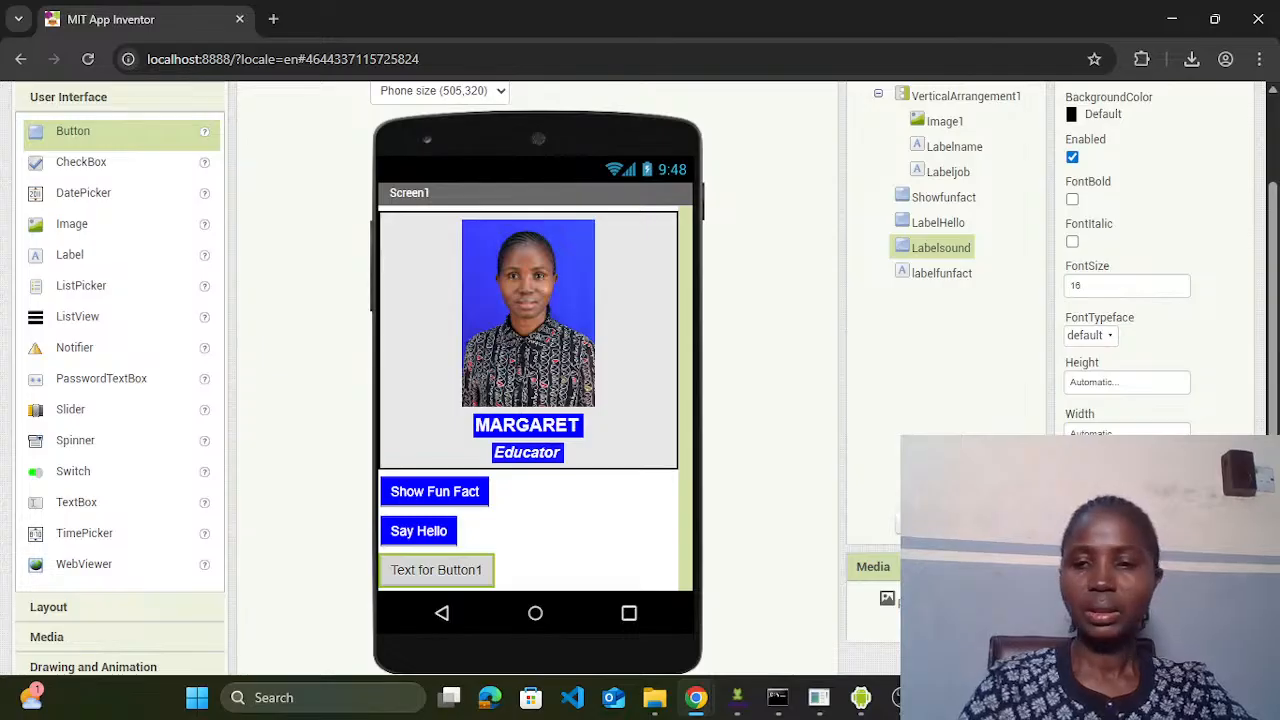
click(1230, 560)
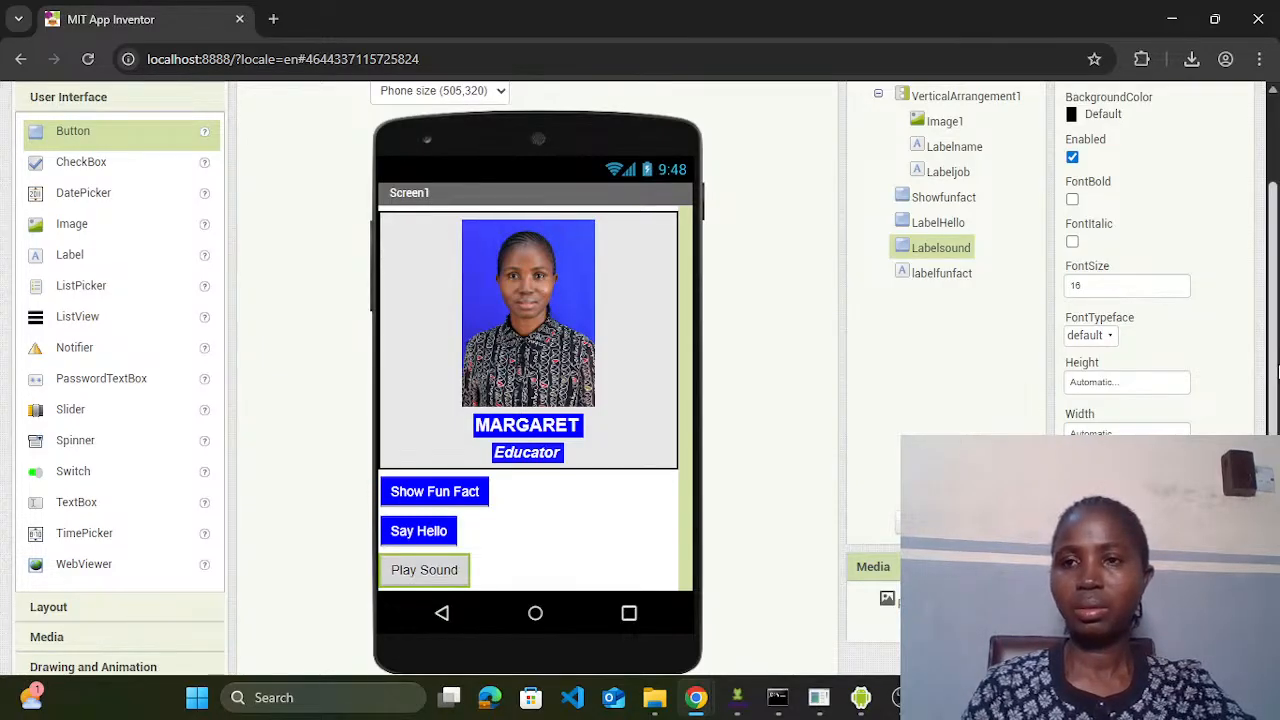
Step: Set the Labelsound button's background colour to blue and its text colour to white
click(1090, 116)
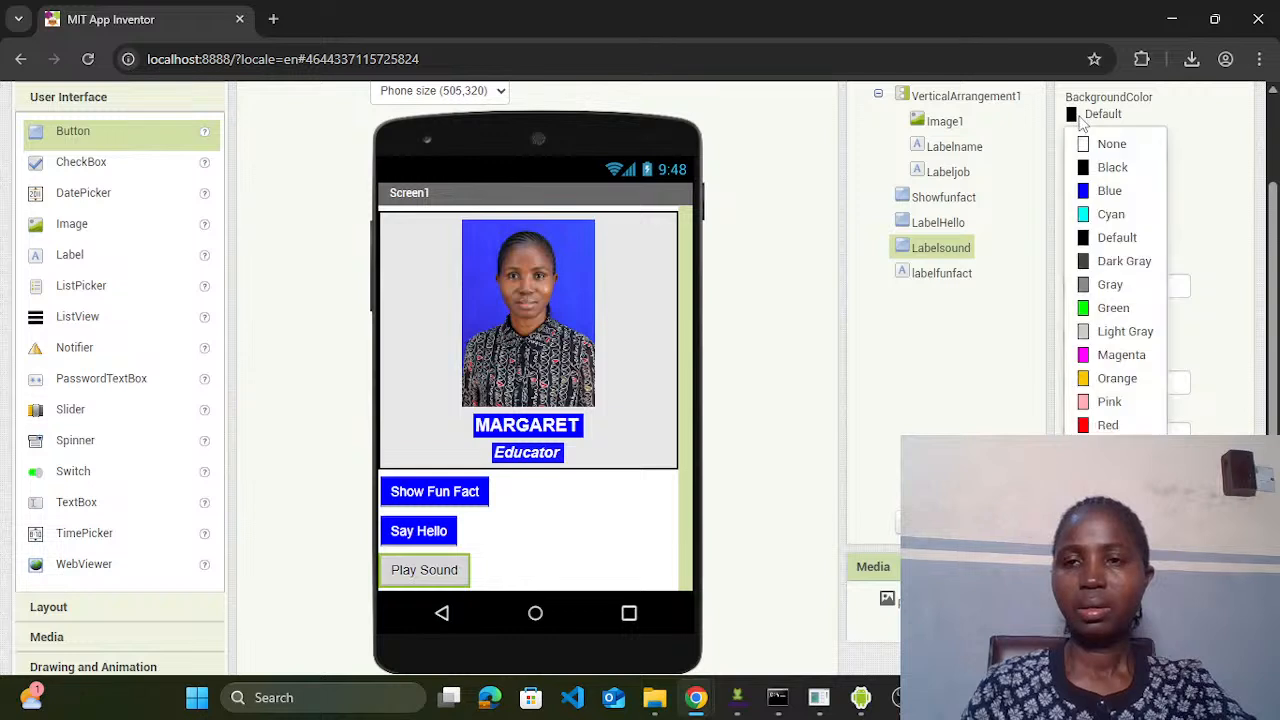
click(1110, 192)
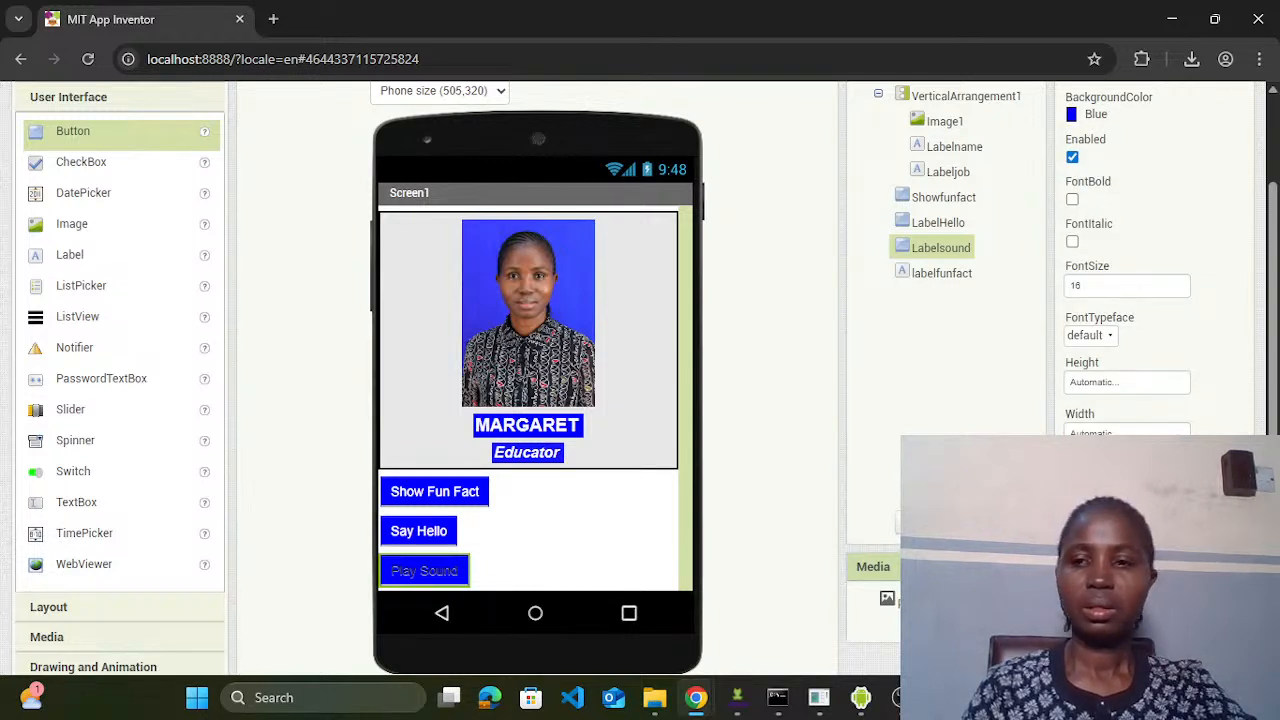
scroll(1262, 432, down, 3)
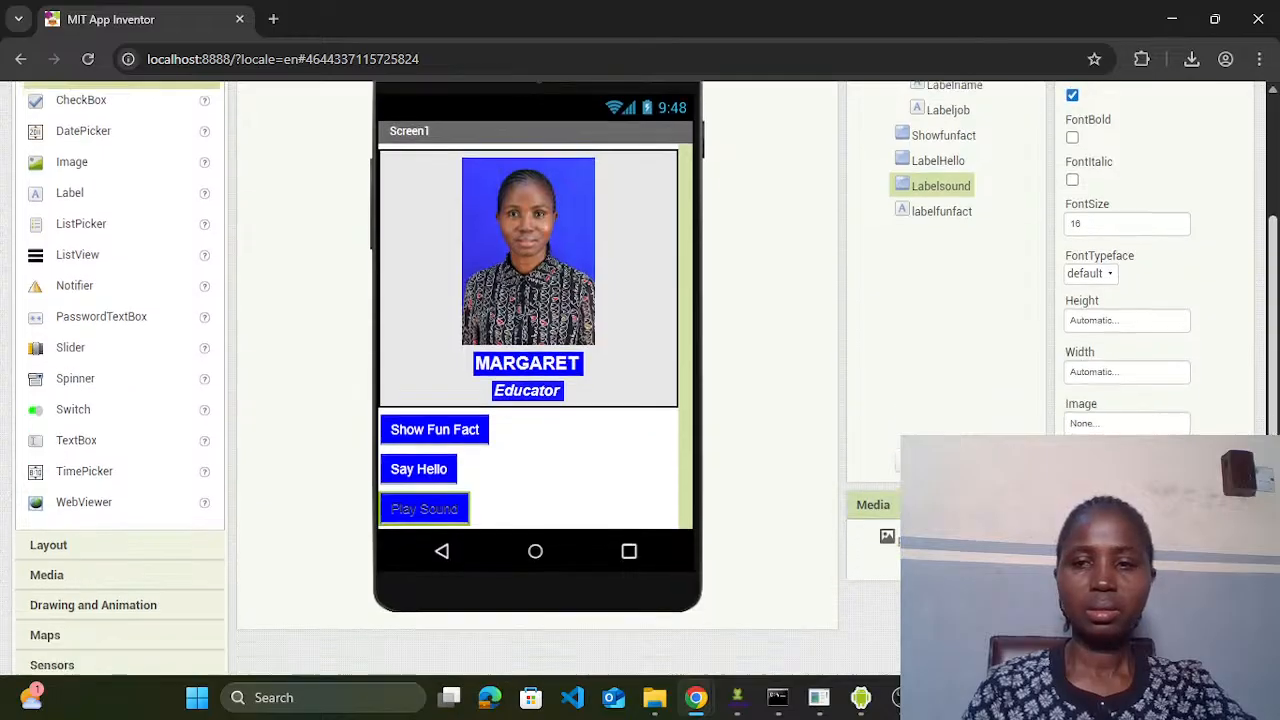
click(1092, 574)
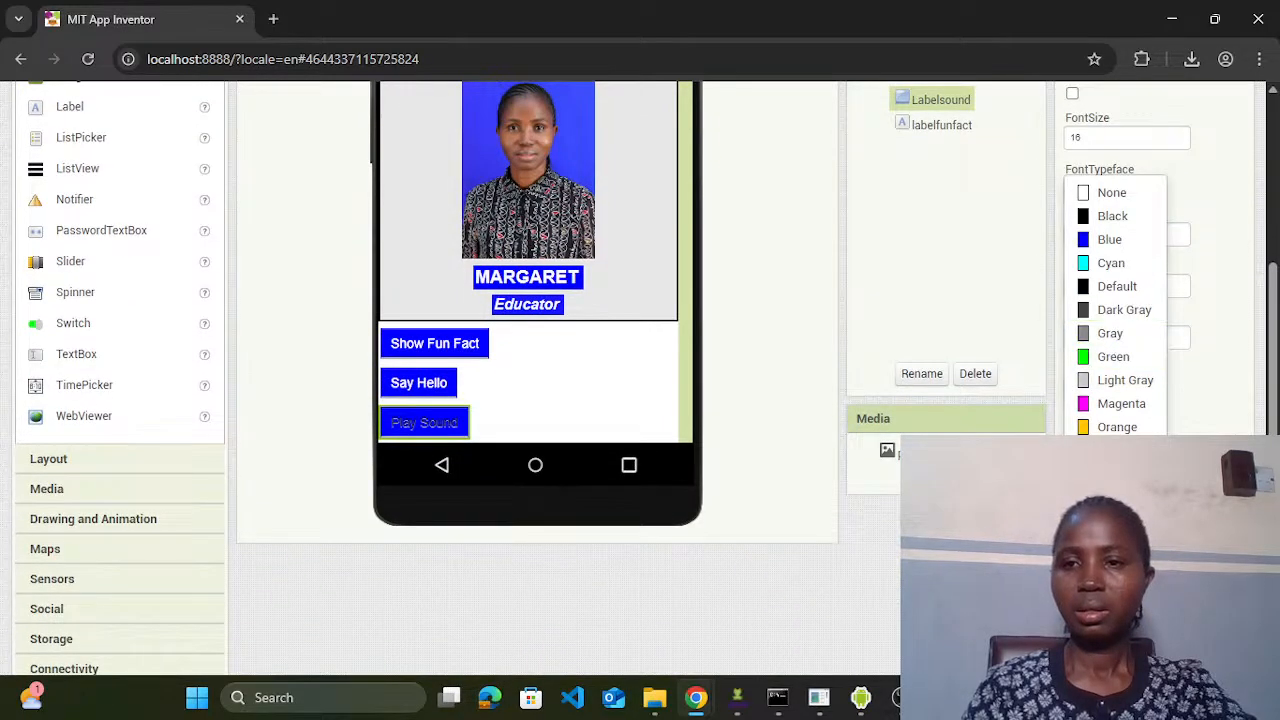
click(1112, 498)
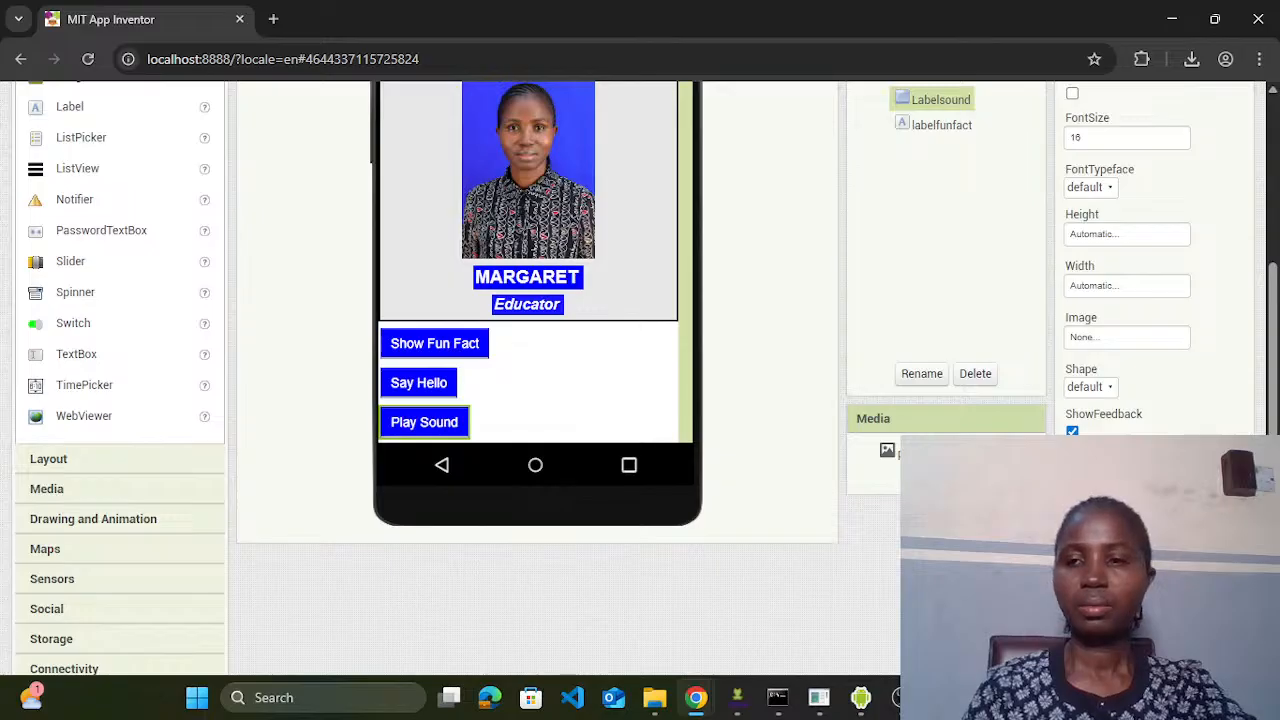
scroll(646, 378, up, 3)
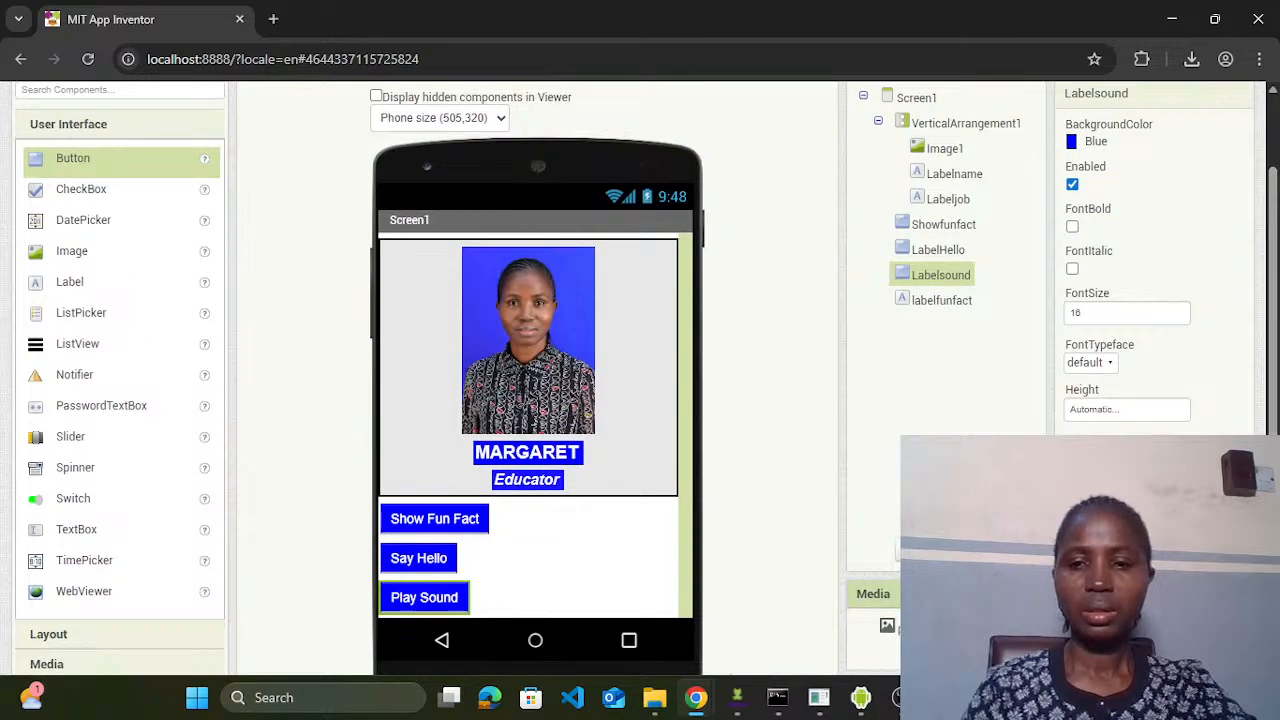
Step: View the name card with its three buttons in the emulator window and return to the designer
click(861, 701)
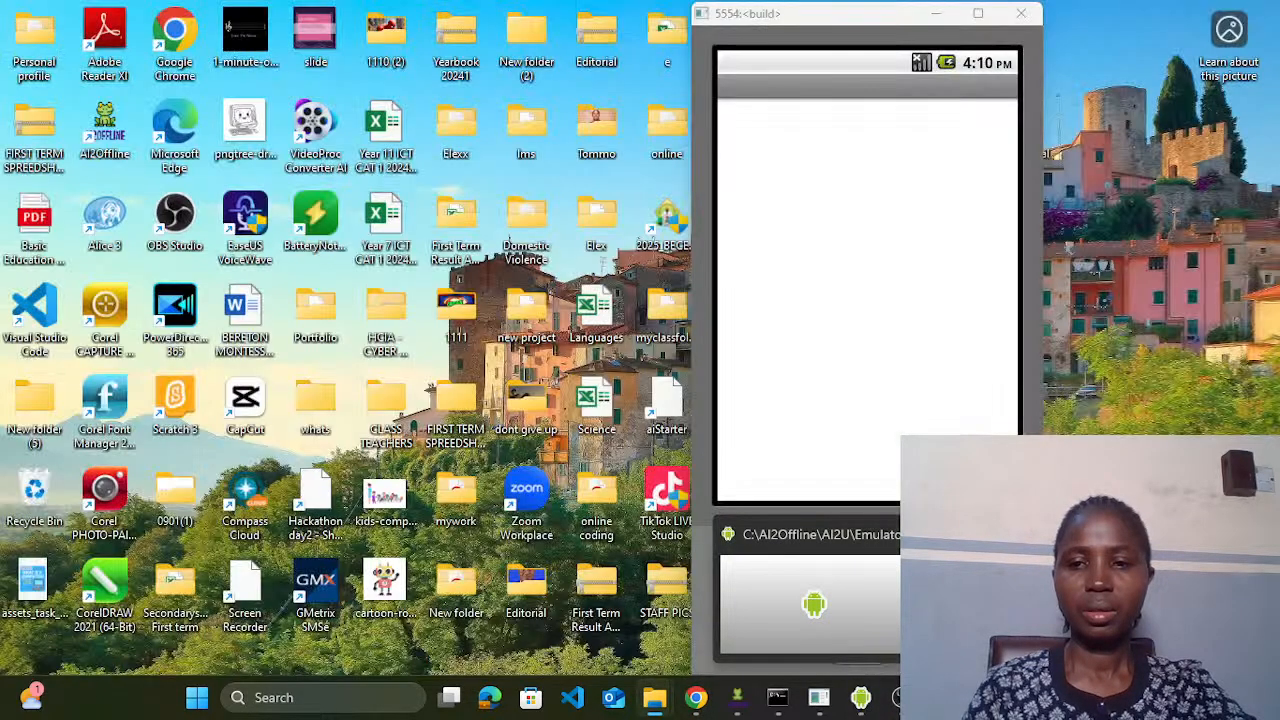
click(806, 600)
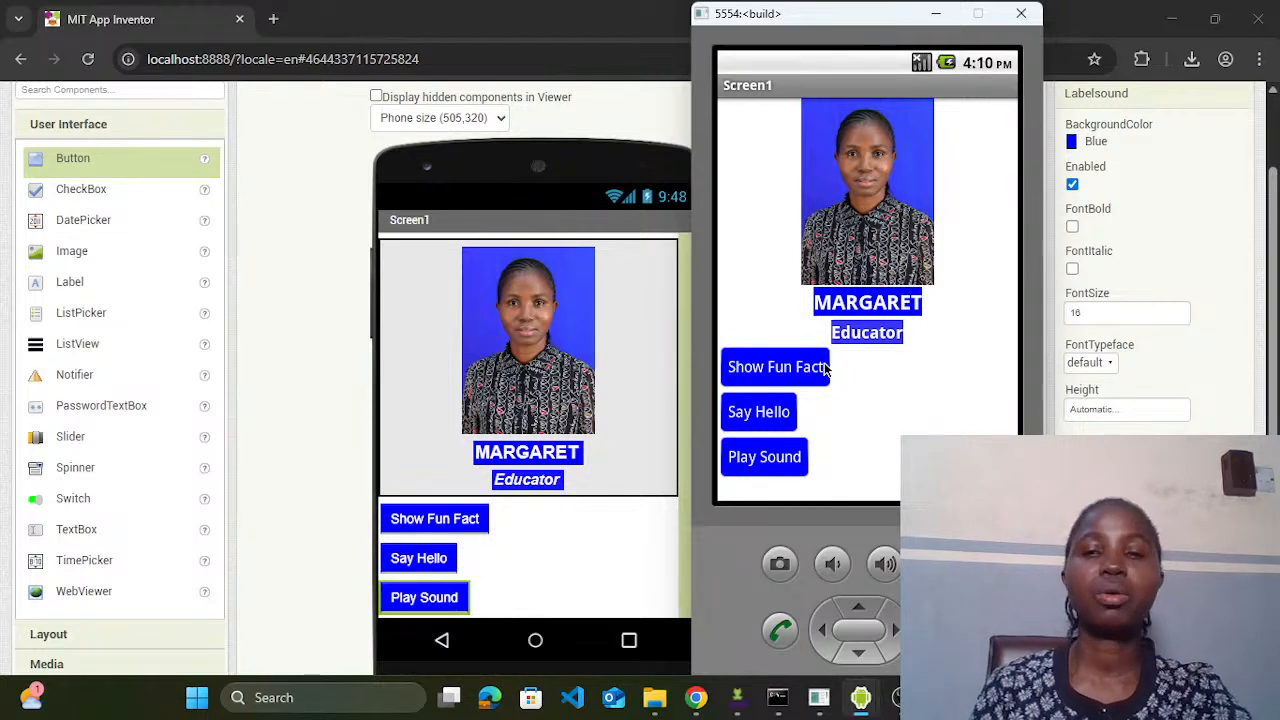
click(624, 320)
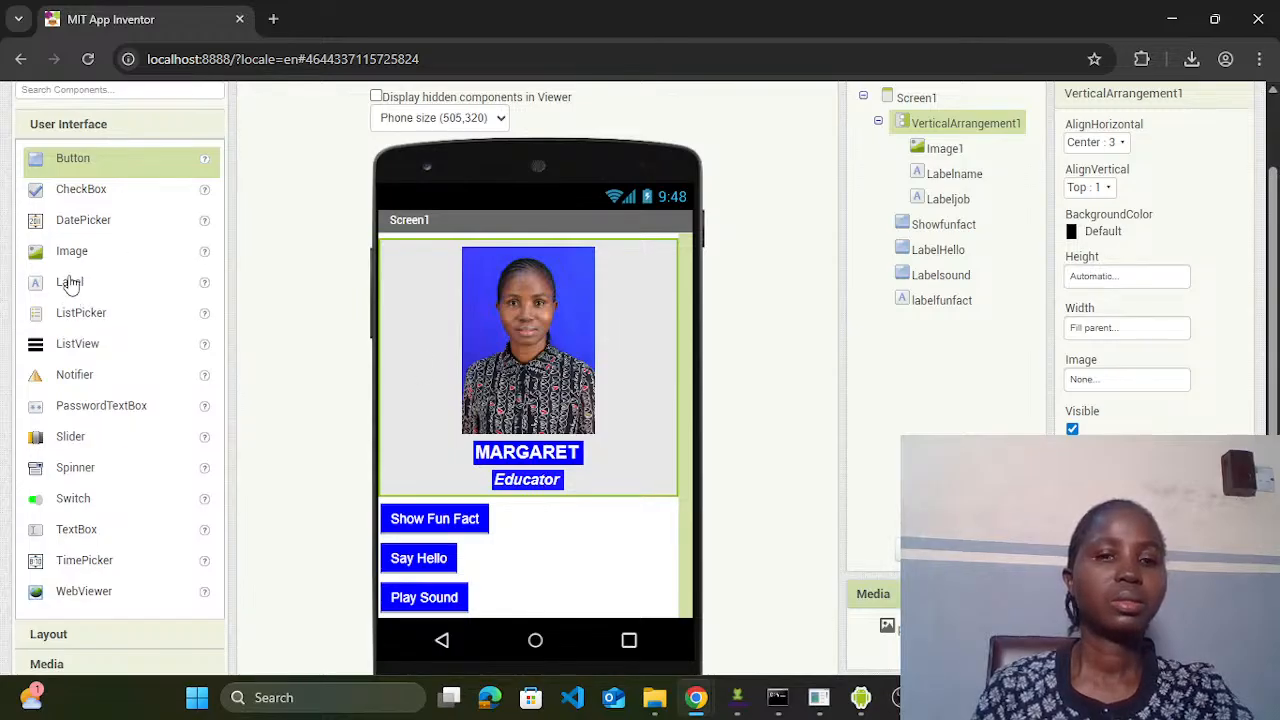
Step: Add a label with empty text between the vertical arrangement and the Show Fun Fact button, and check the spacing in the emulator
drag(68, 285, 425, 512)
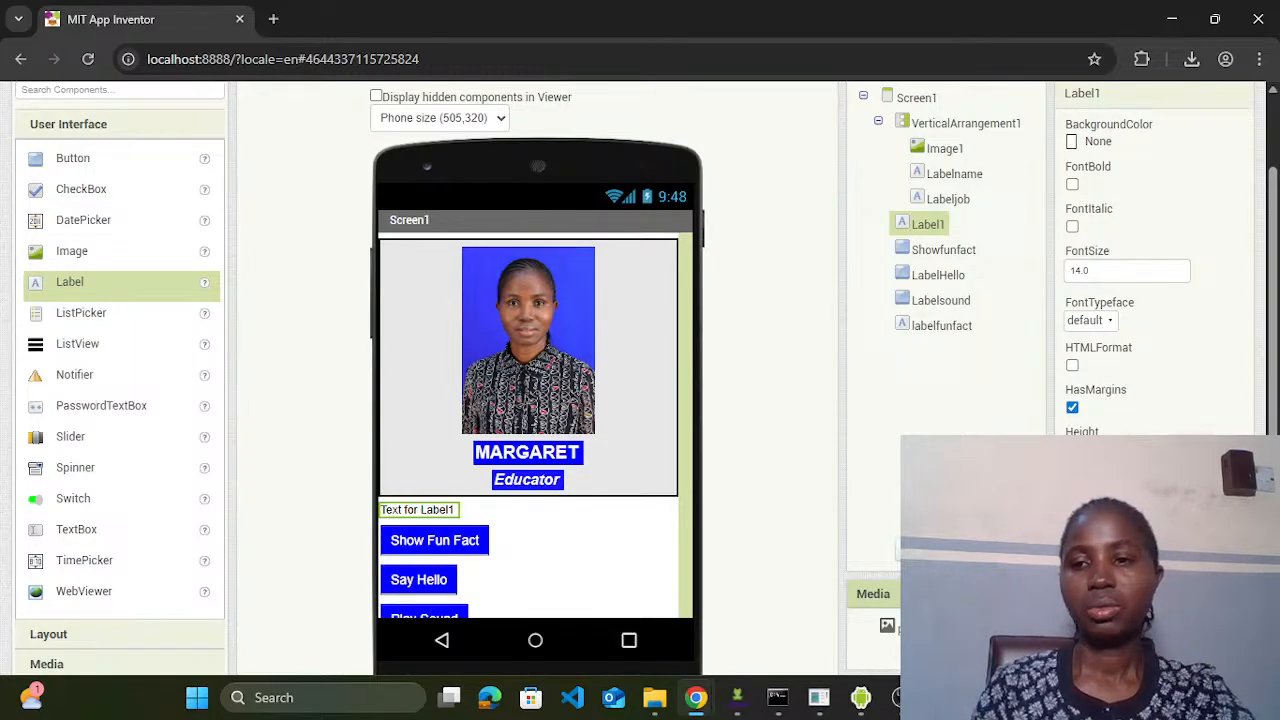
key(BackSpace)
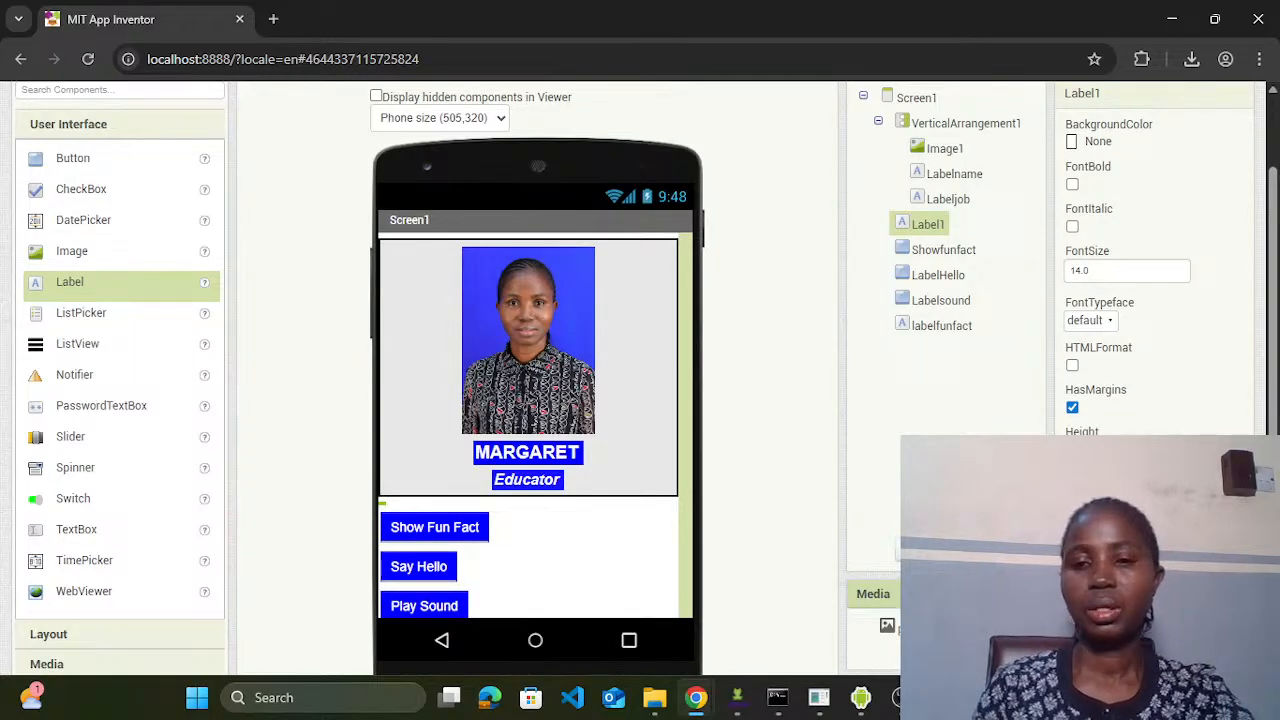
right_click(861, 697)
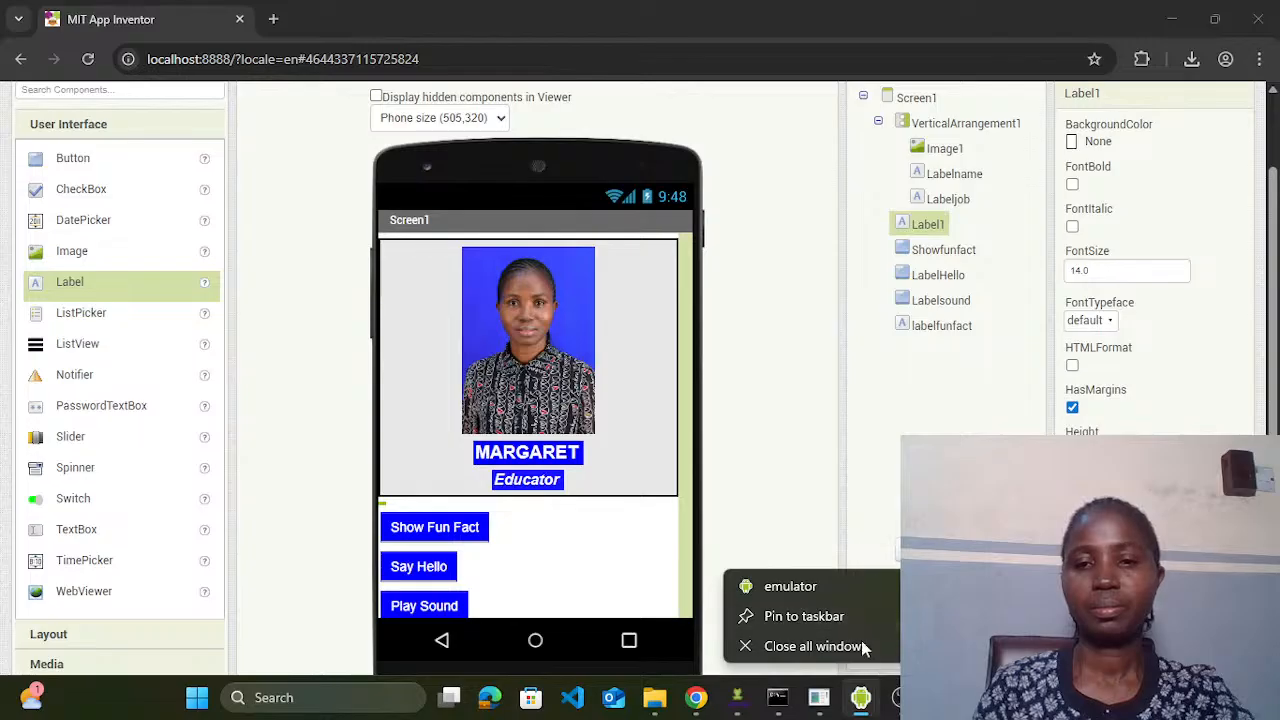
click(862, 702)
mouse_move(862, 702)
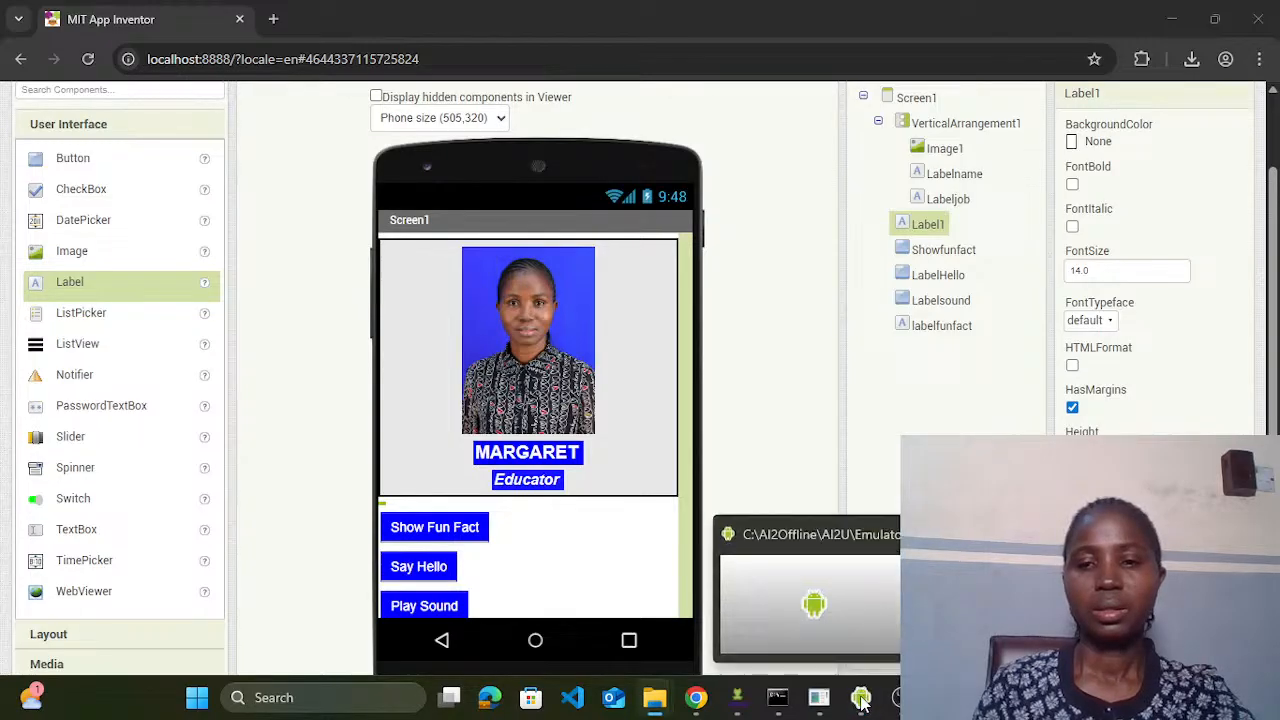
click(814, 600)
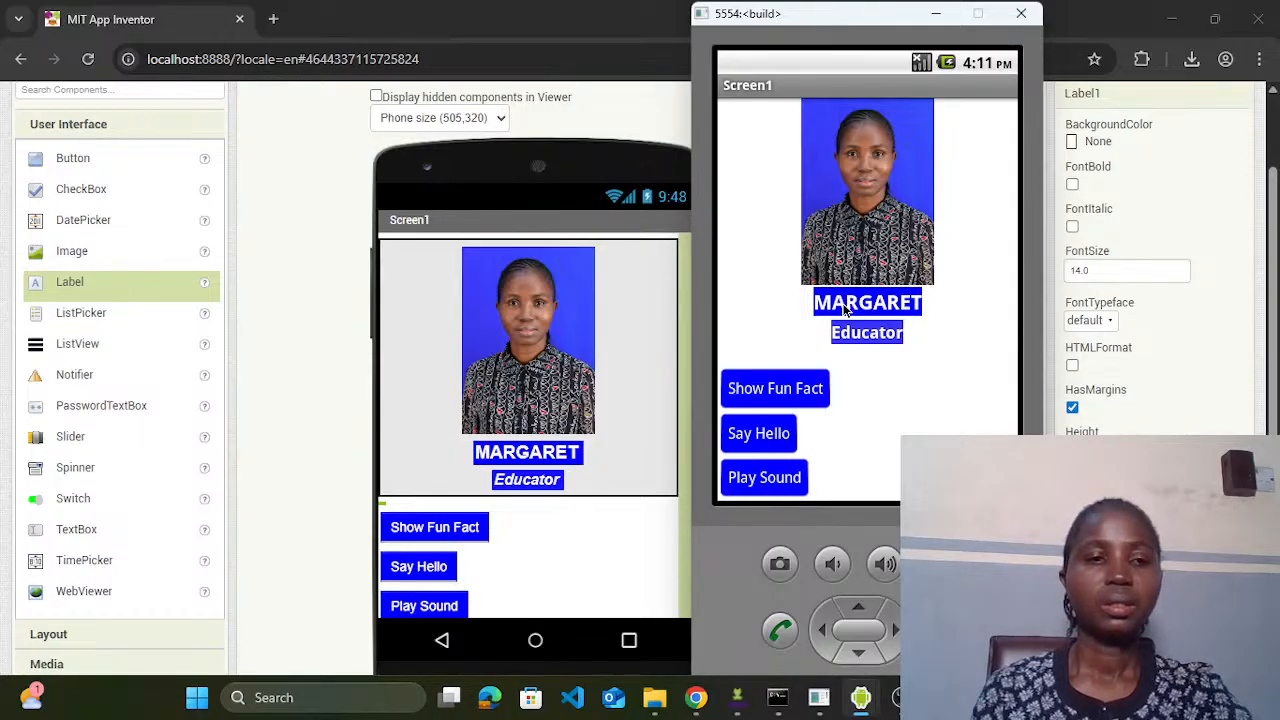
click(628, 370)
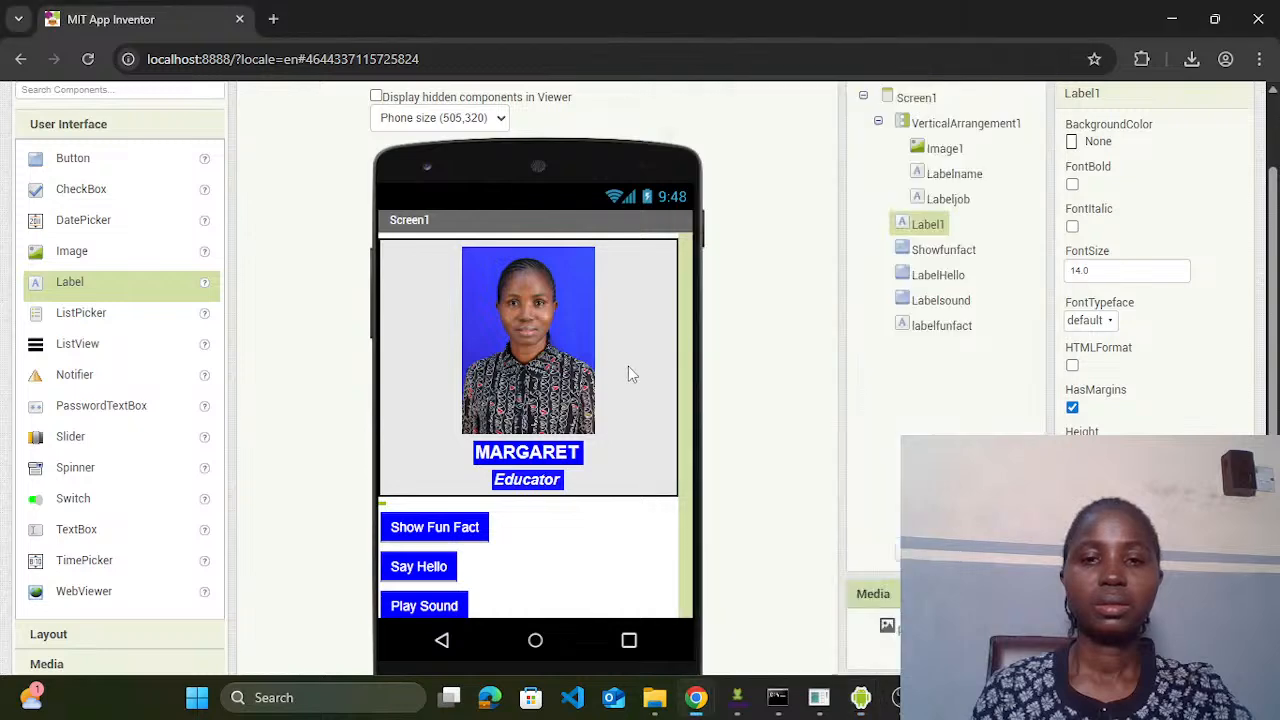
Step: Set the profile picture's height to 150 pixels and enable scaling the picture to fit
click(540, 380)
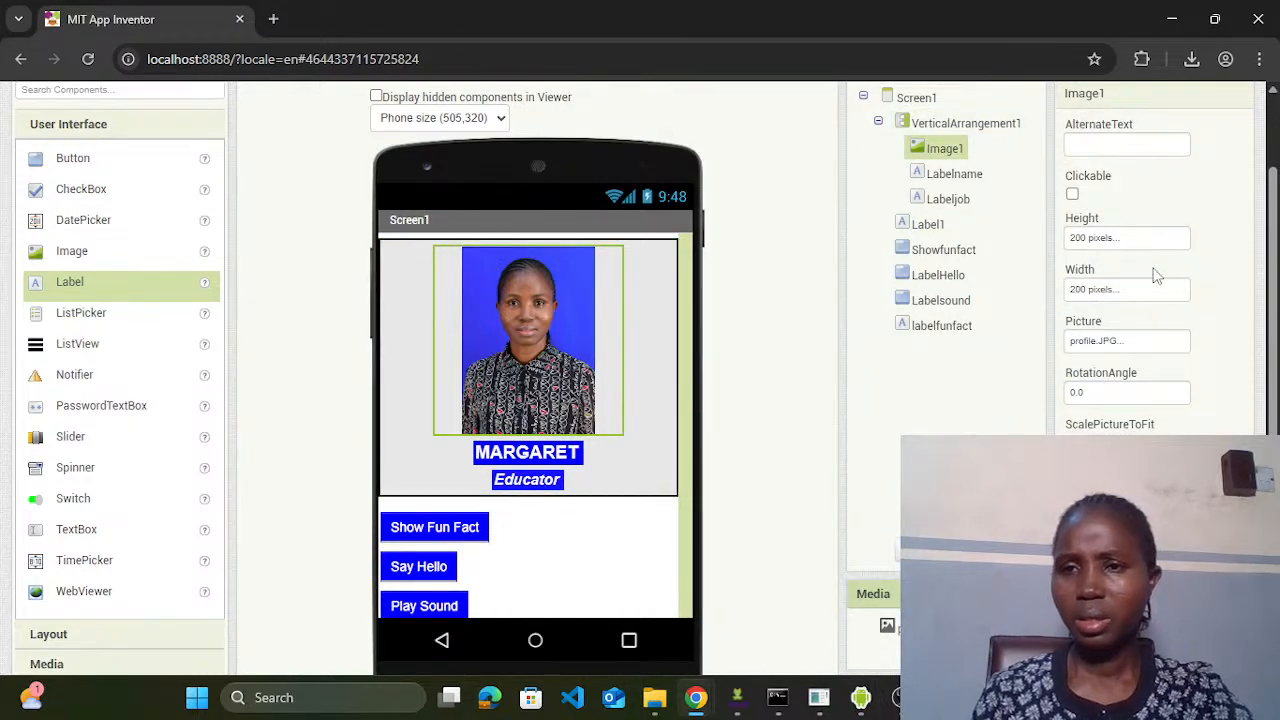
click(1090, 242)
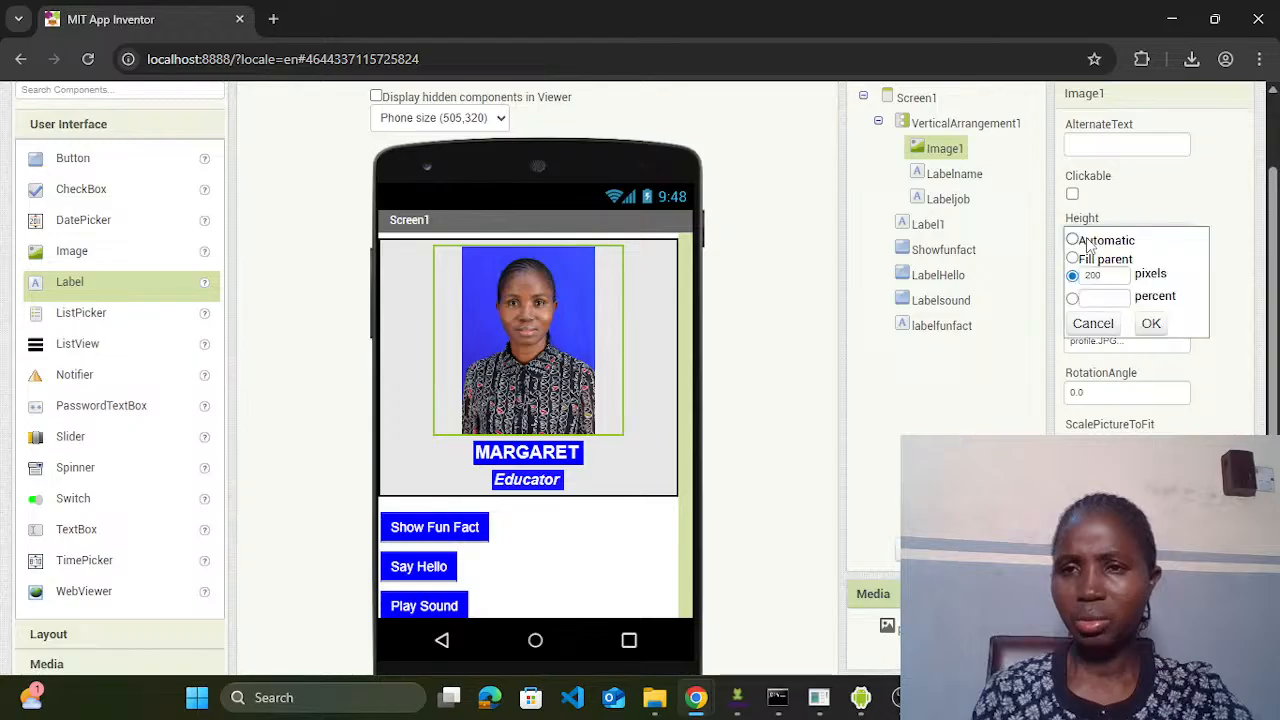
click(1112, 274)
key(BackSpace)
key(BackSpace)
key(BackSpace)
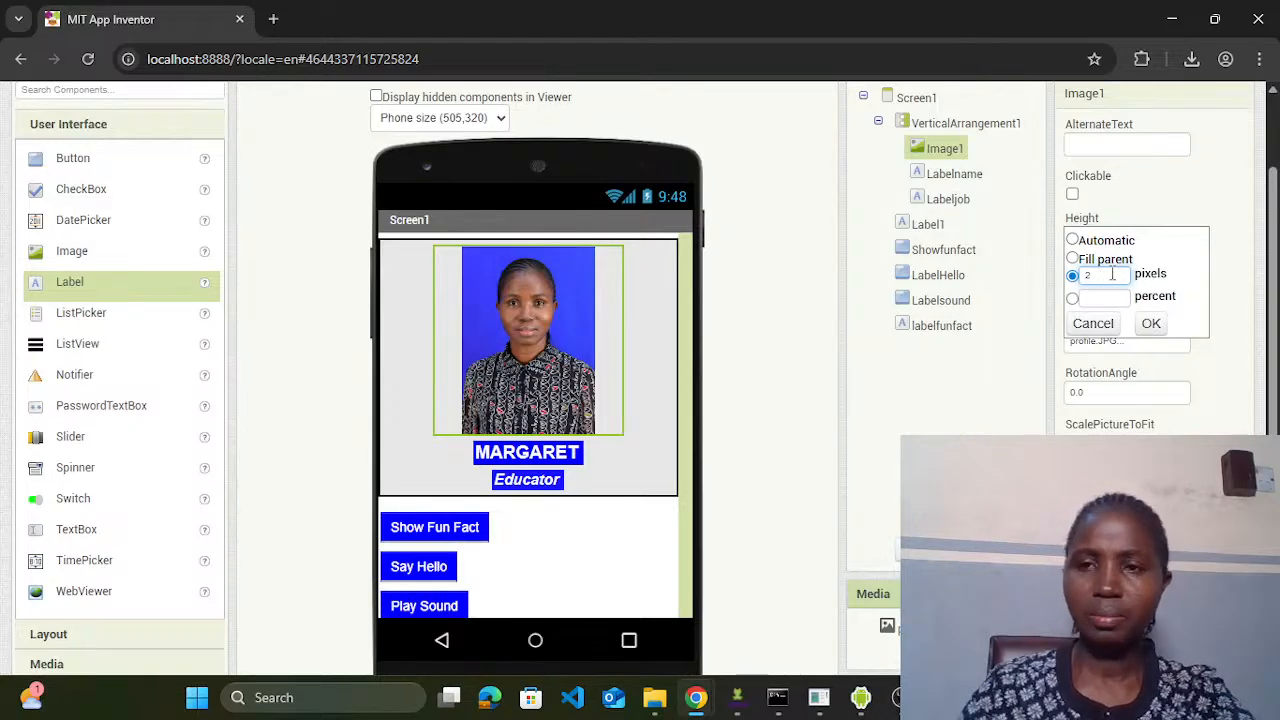
text(150)
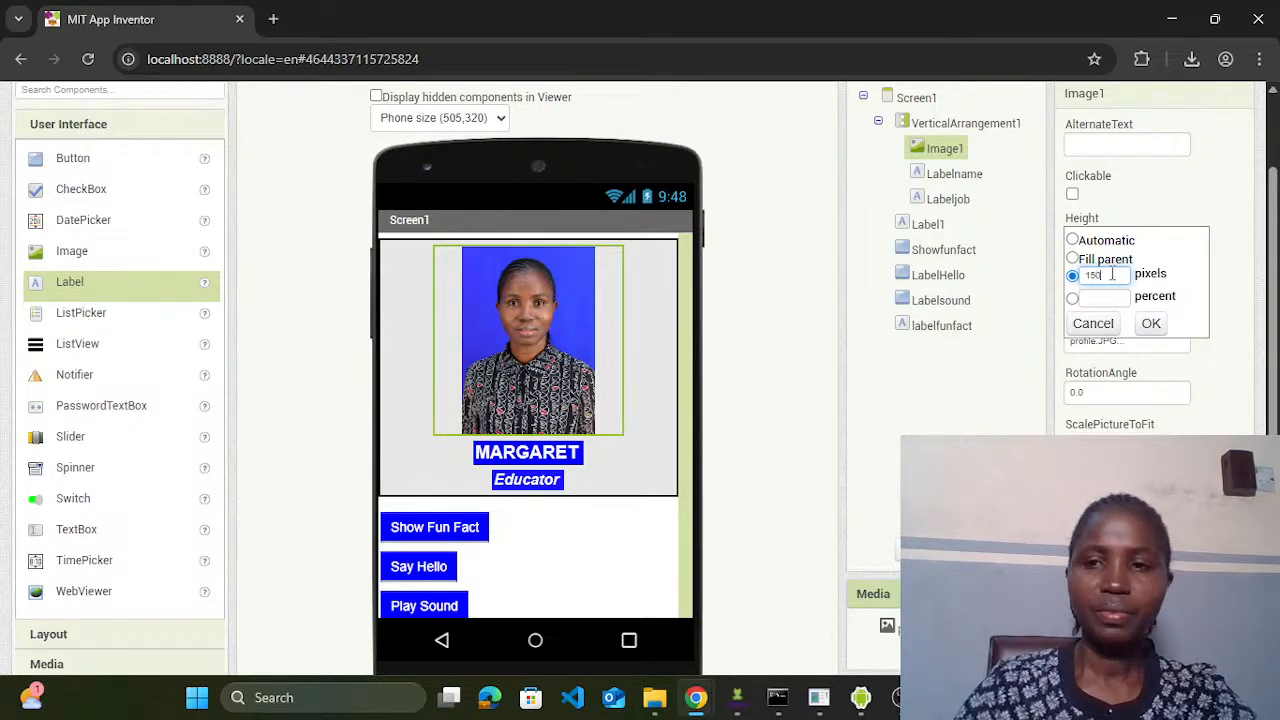
click(1153, 323)
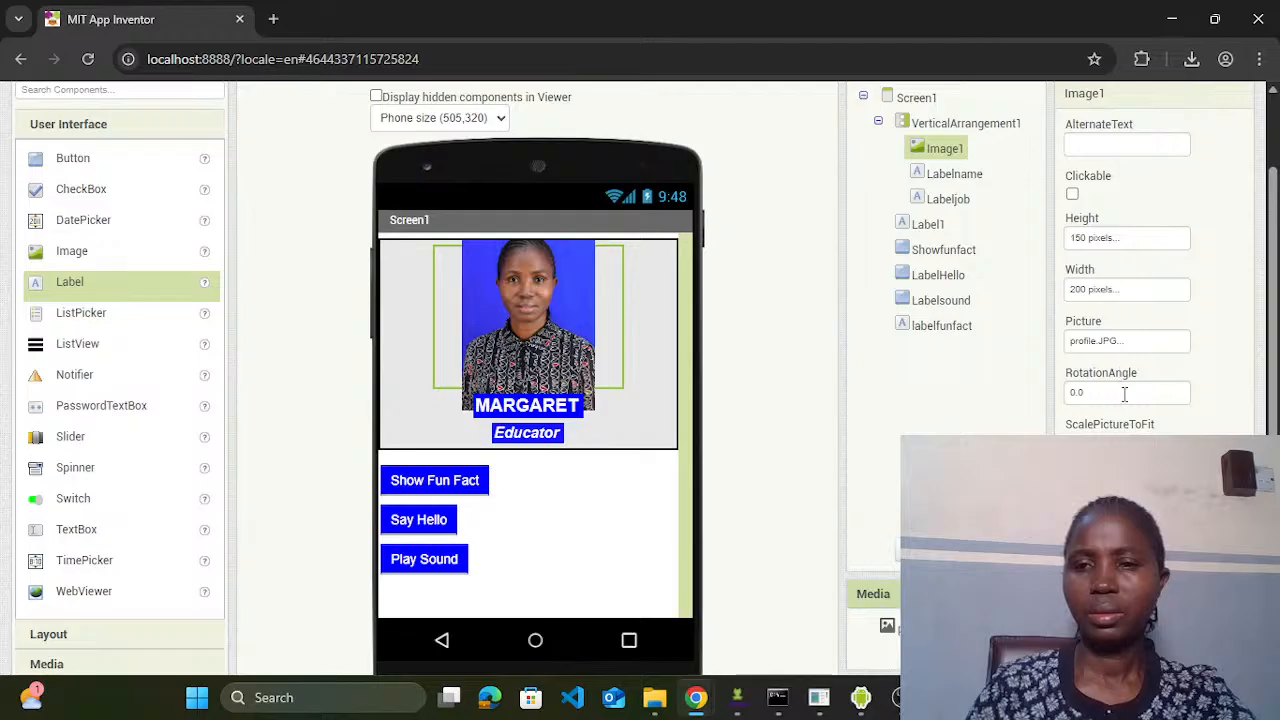
click(1072, 443)
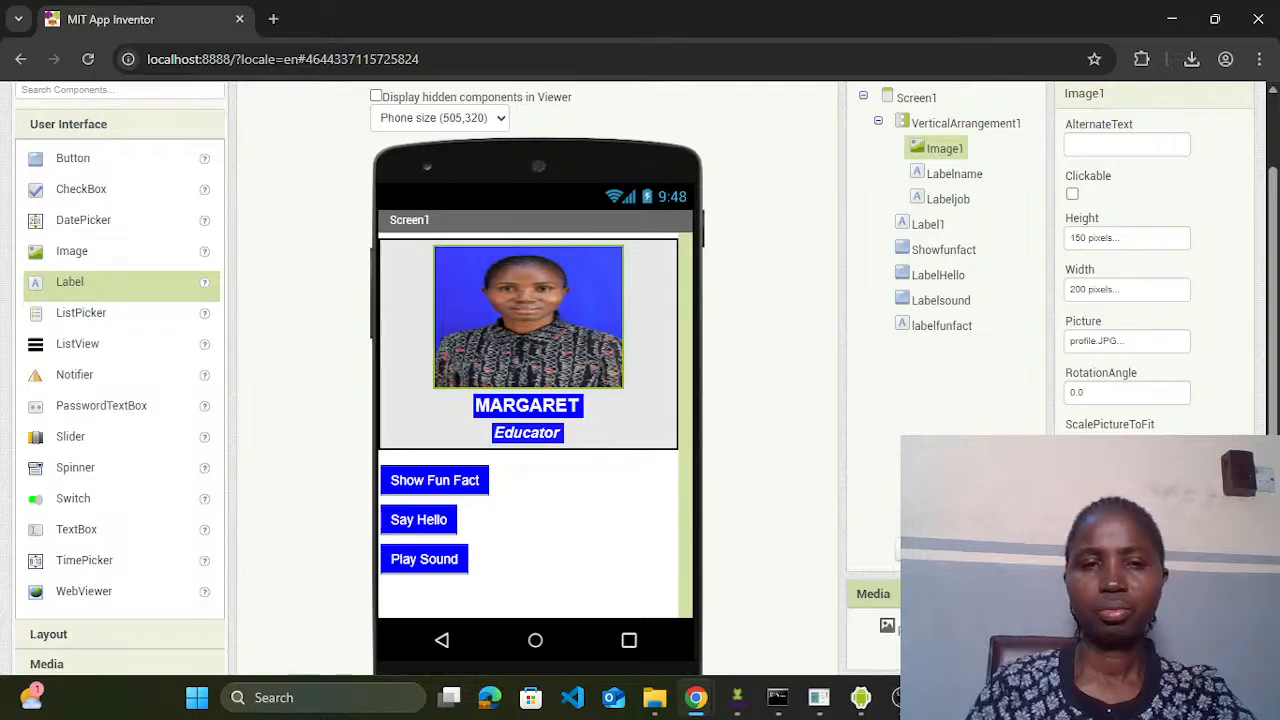
Step: Set the profile picture's width to 150 pixels and disable scaling the picture to fit
click(1106, 290)
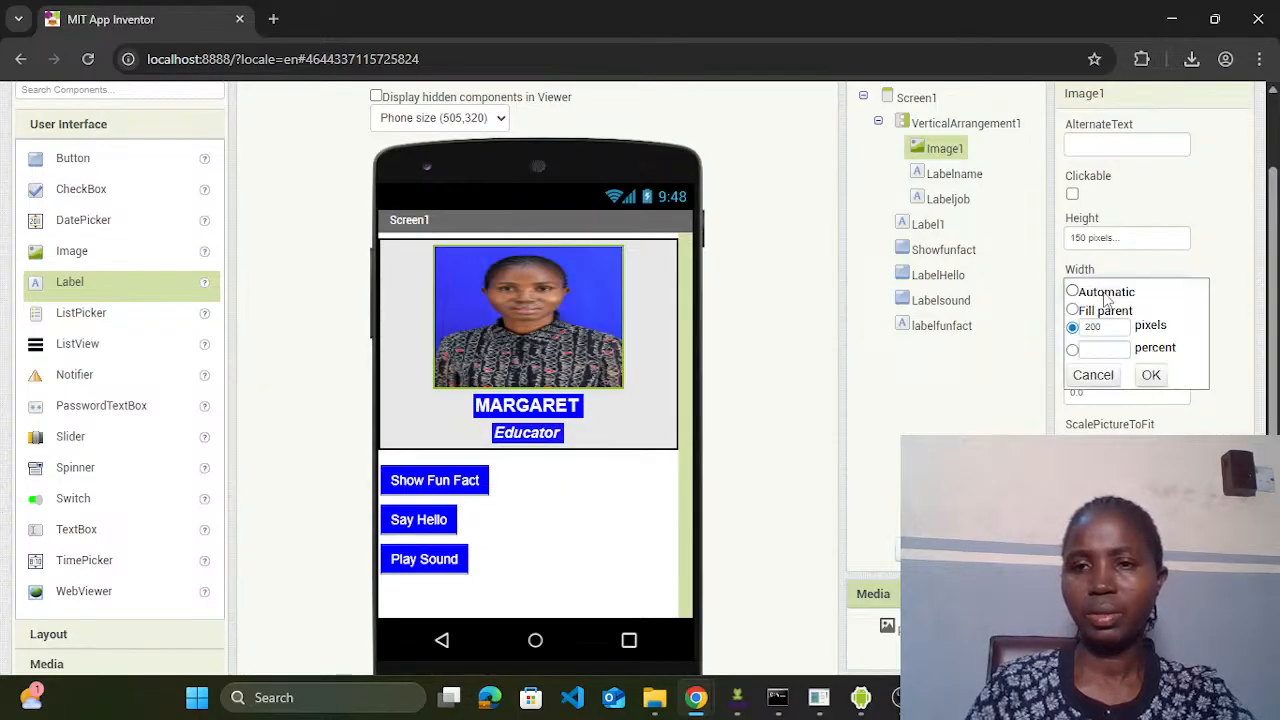
click(1103, 326)
key(BackSpace)
key(BackSpace)
key(BackSpace)
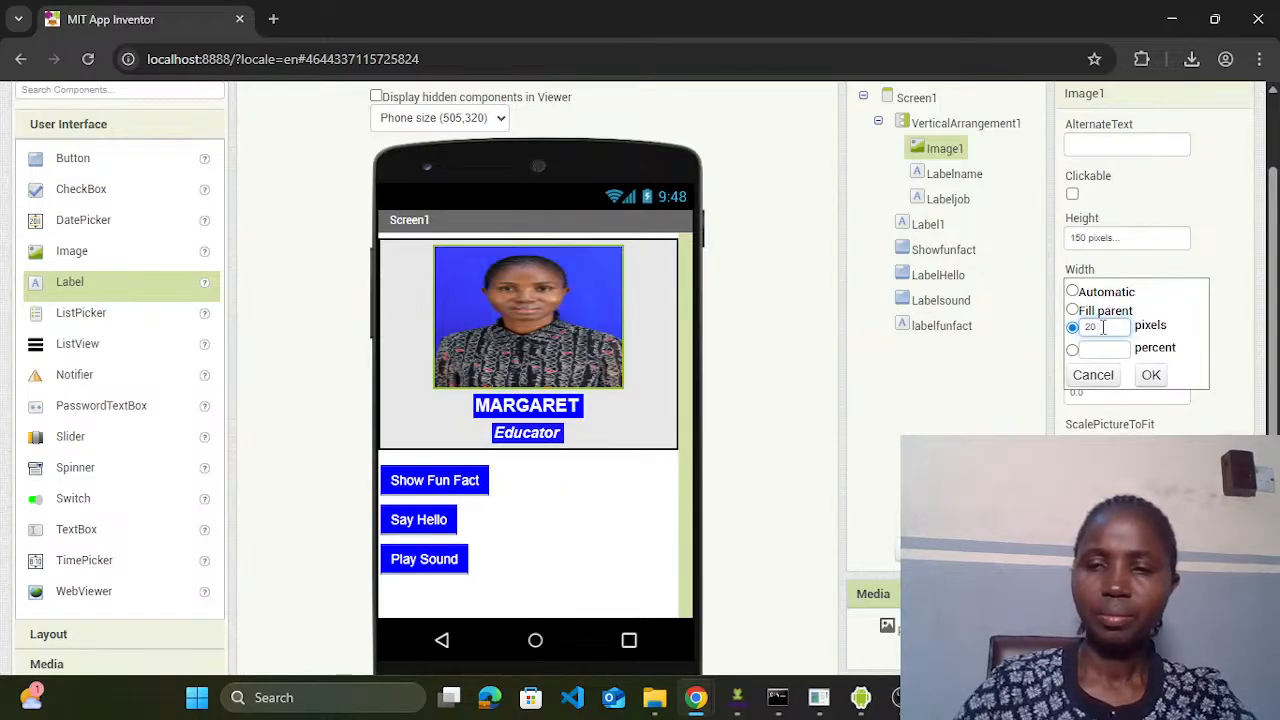
text(150)
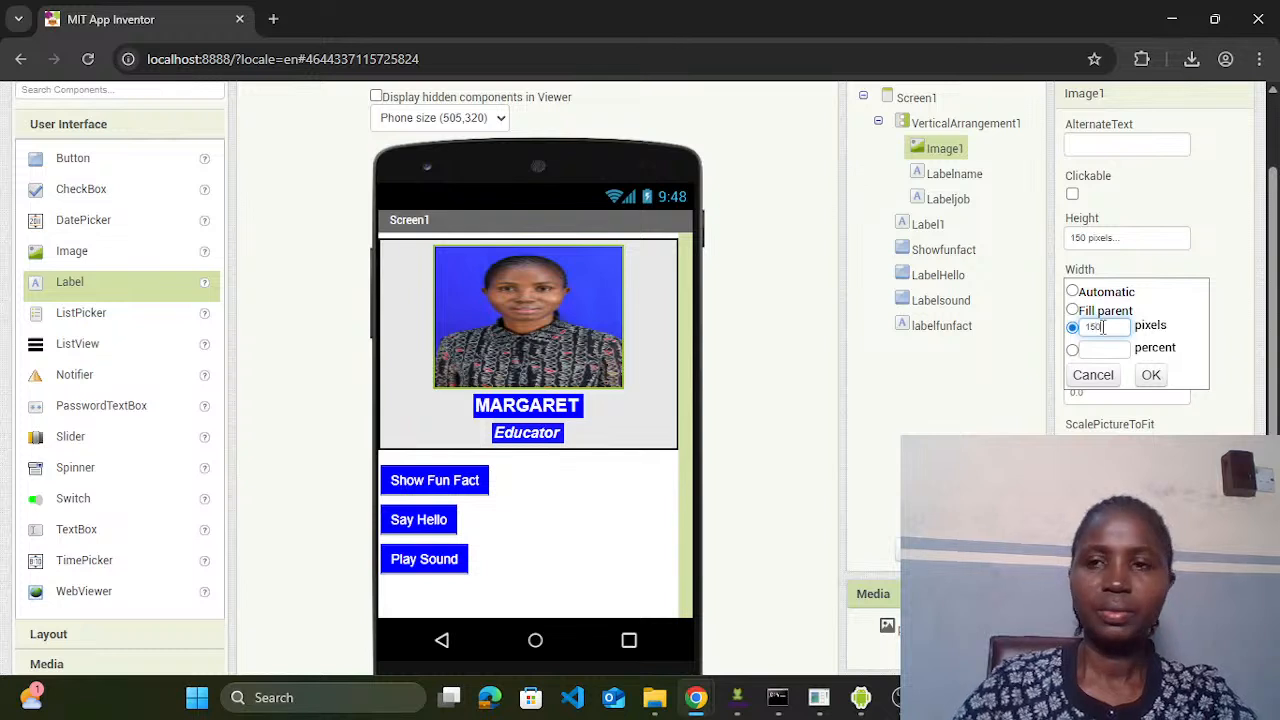
click(1151, 375)
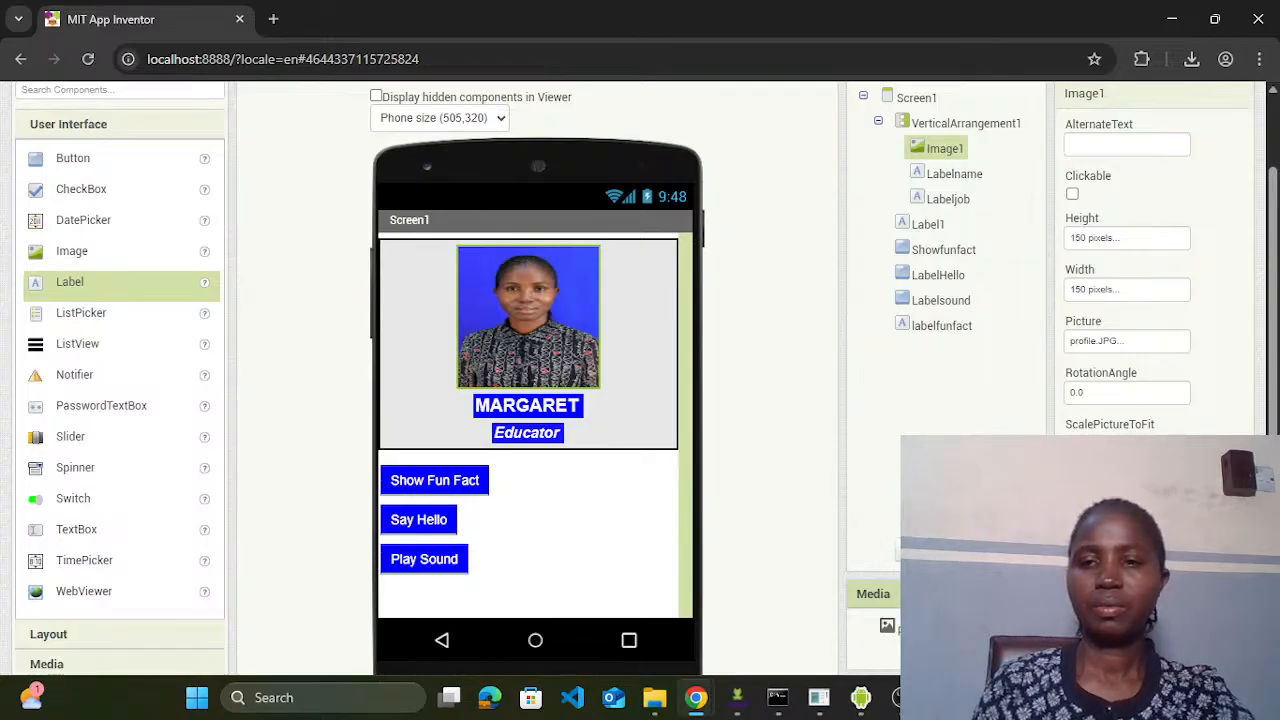
click(1072, 443)
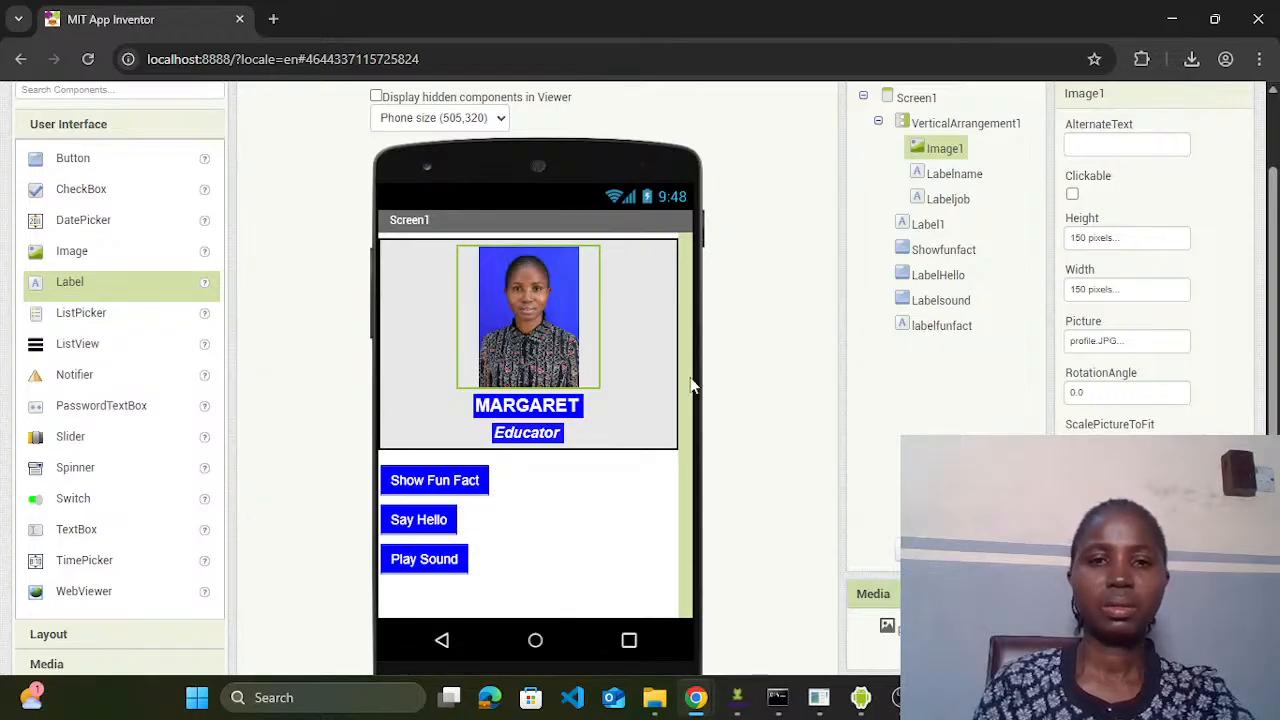
click(643, 347)
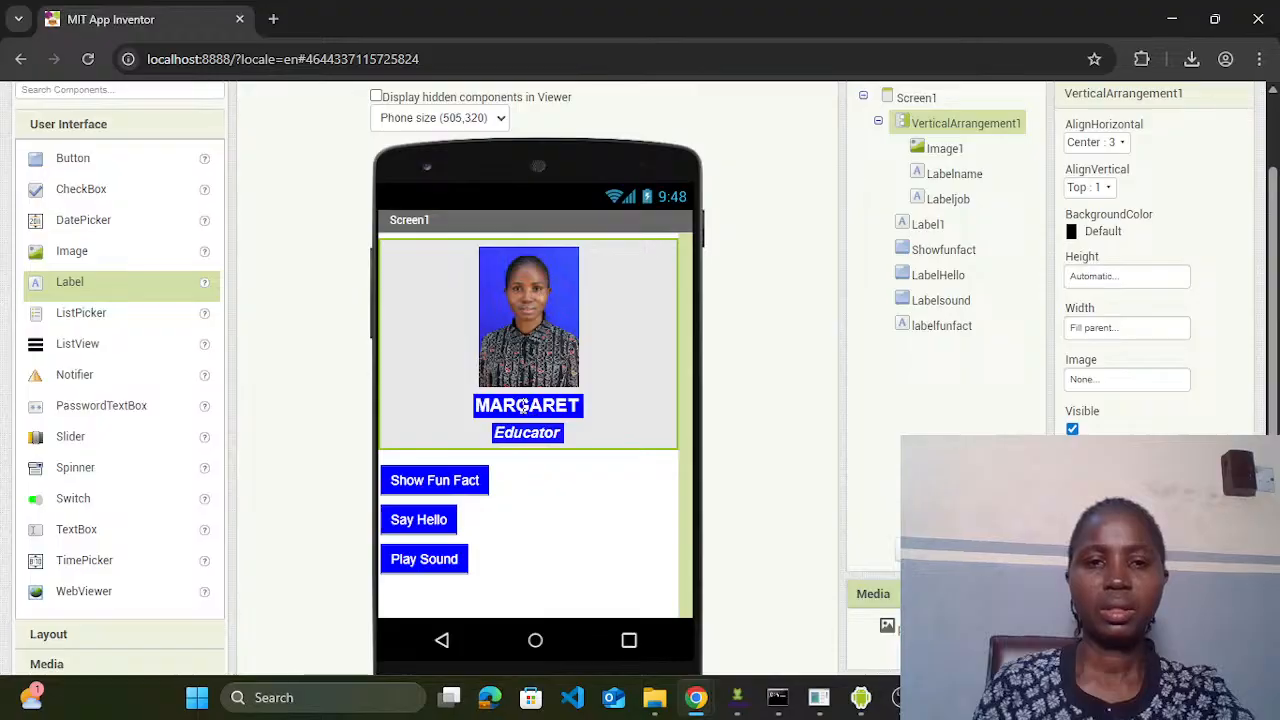
Step: Set the font size of the name label below the profile picture to 20
click(557, 405)
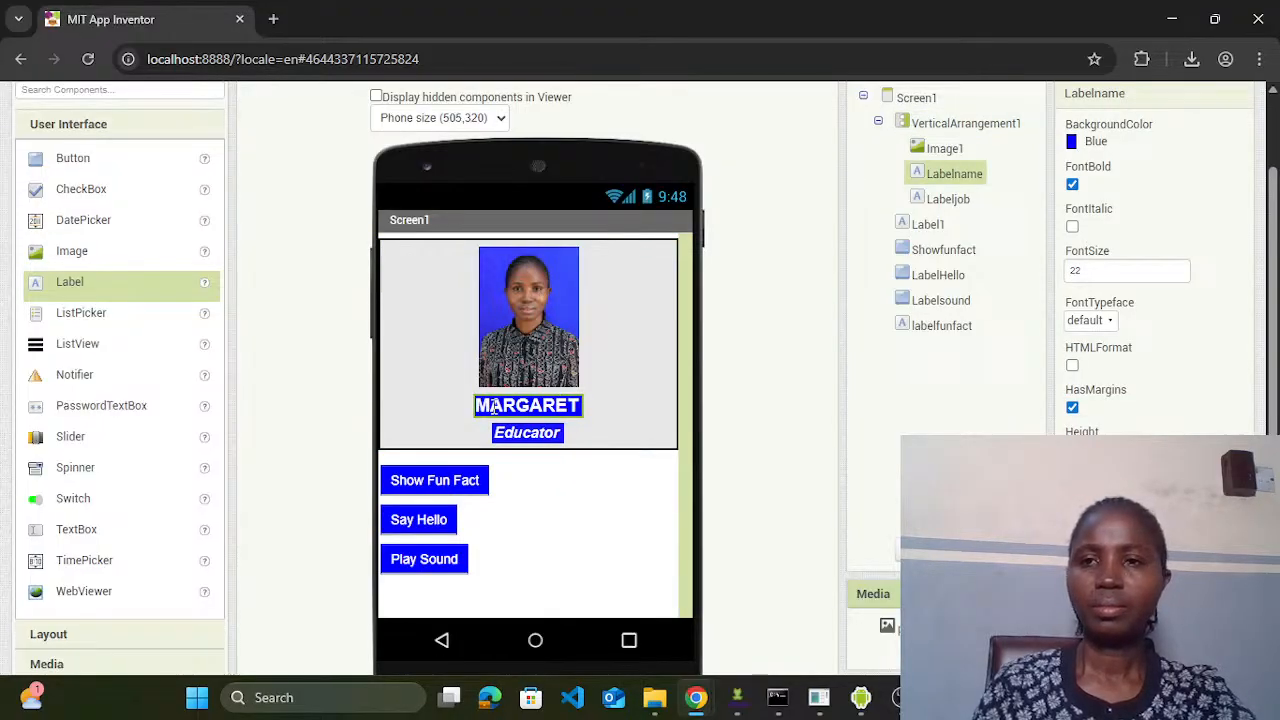
click(1097, 272)
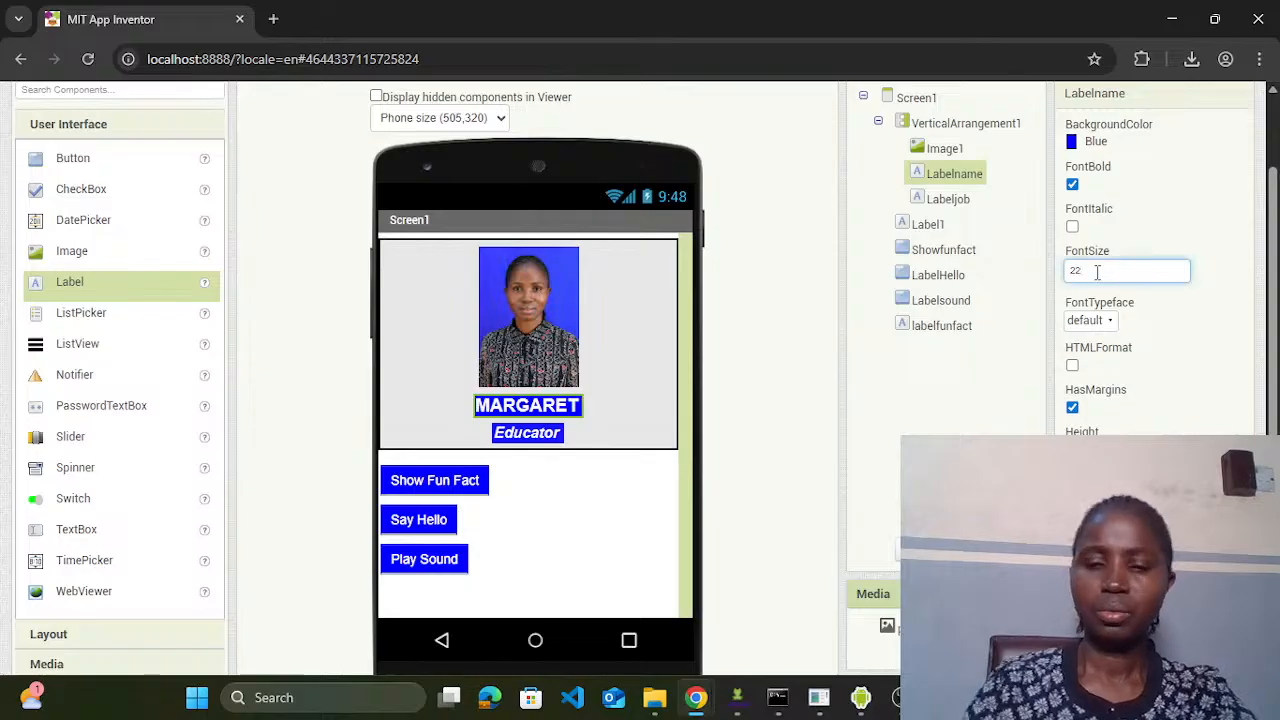
key(BackSpace)
text(0)
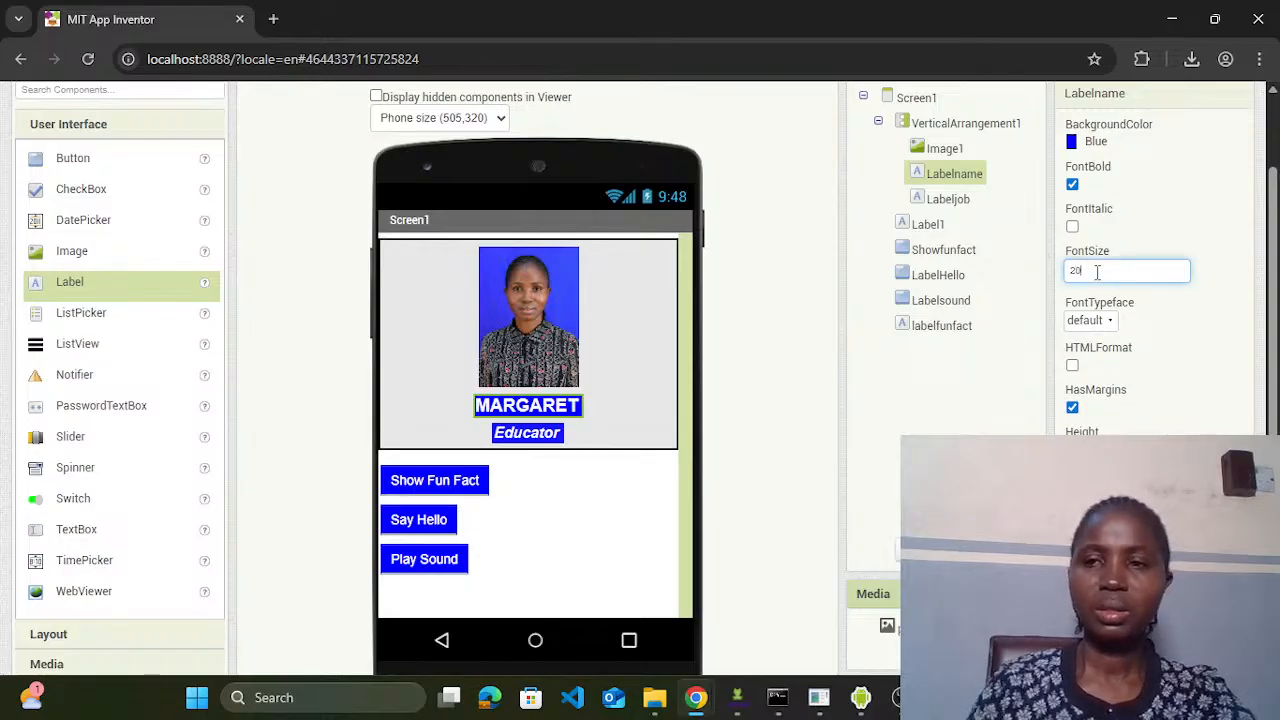
click(1210, 285)
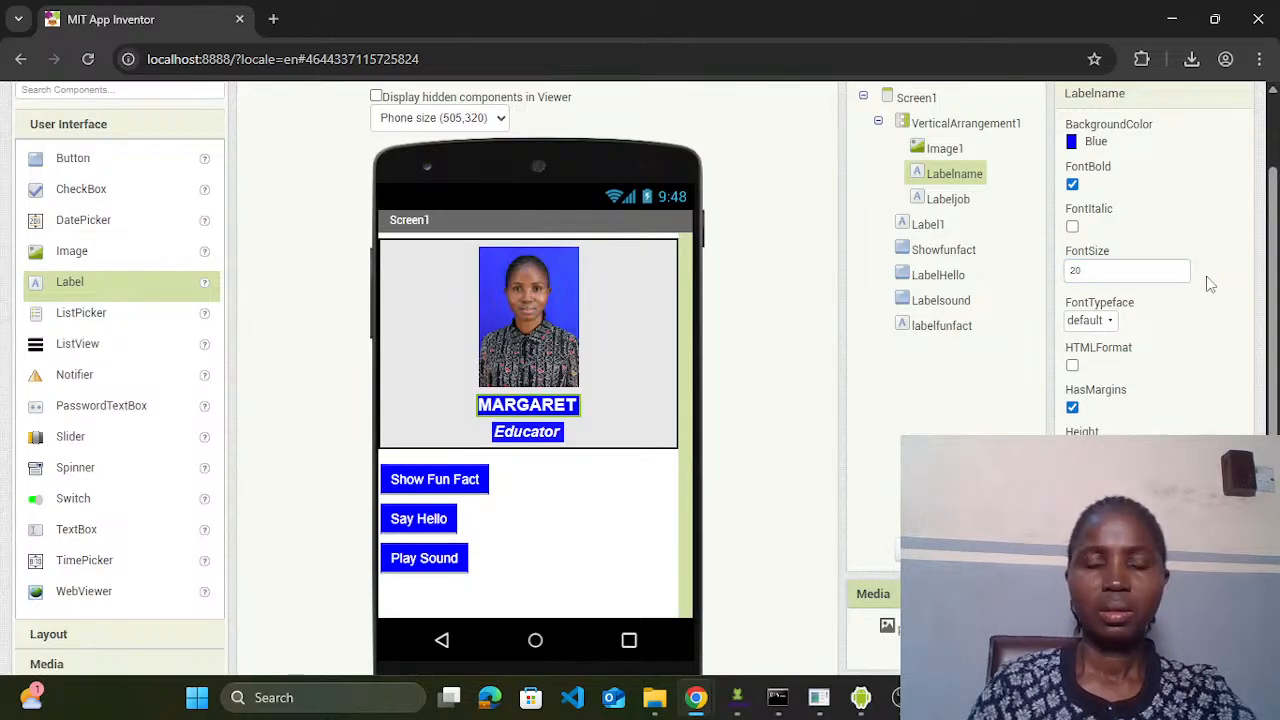
Step: Set the font size of the Educator job label to 16
click(528, 432)
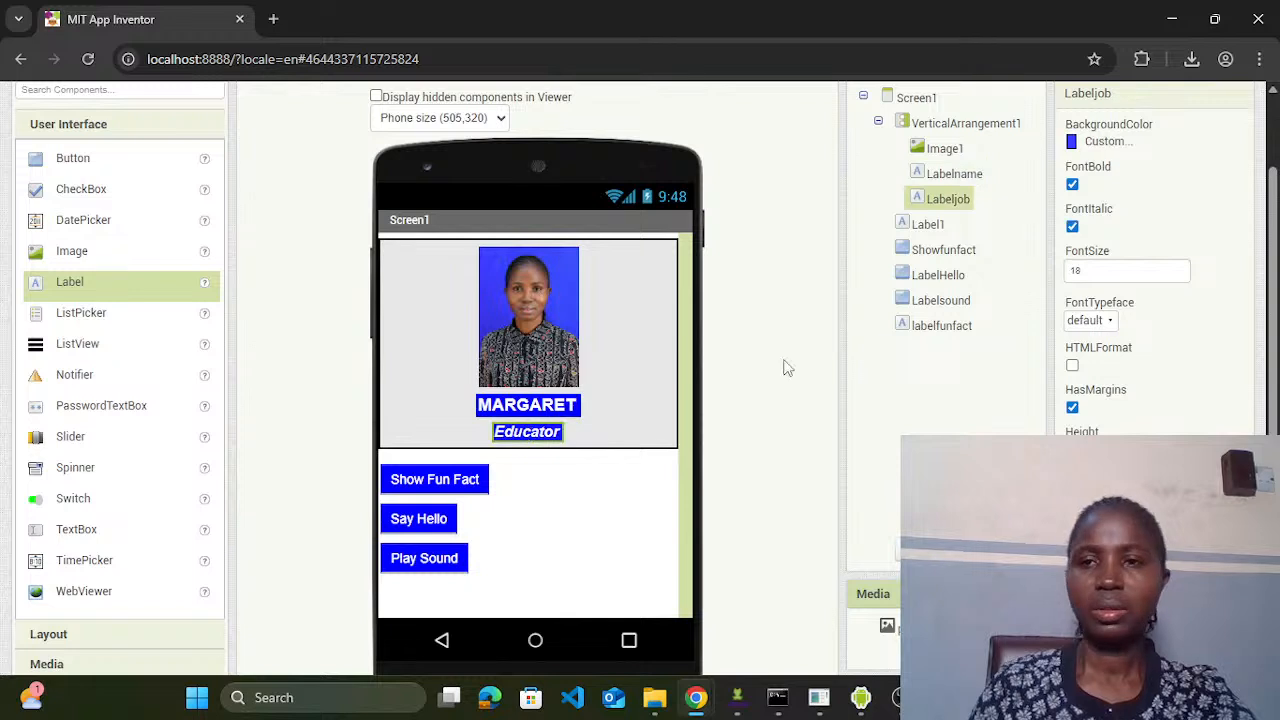
double_click(1090, 271)
text(18)
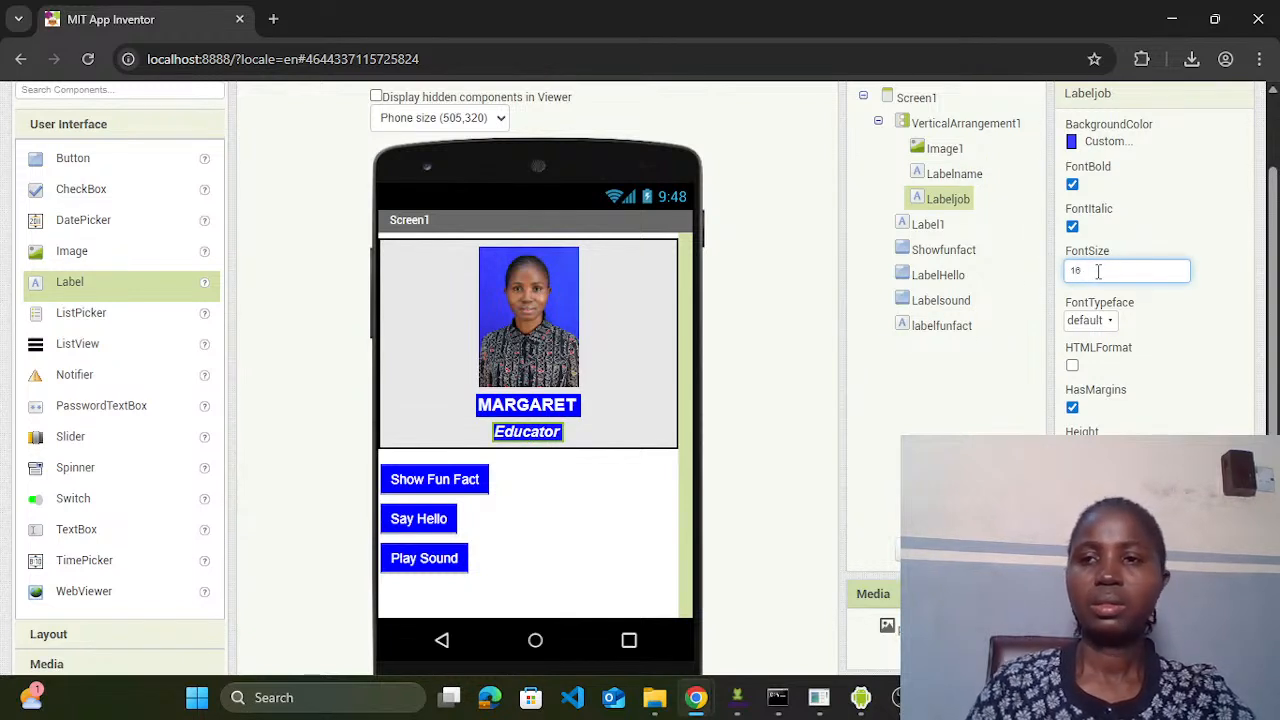
click(1209, 271)
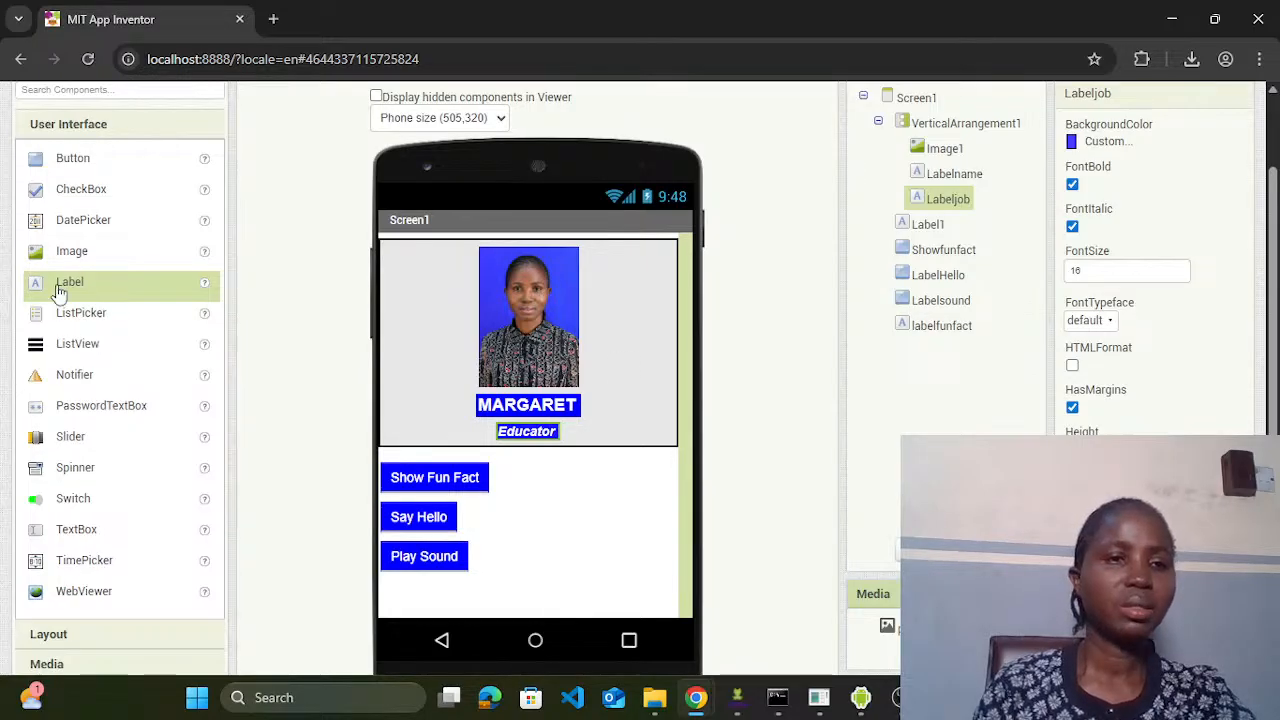
Step: Add a label below the job label inside the vertical arrangement, showing the contact's e-mail address at font size 12
drag(58, 288, 472, 443)
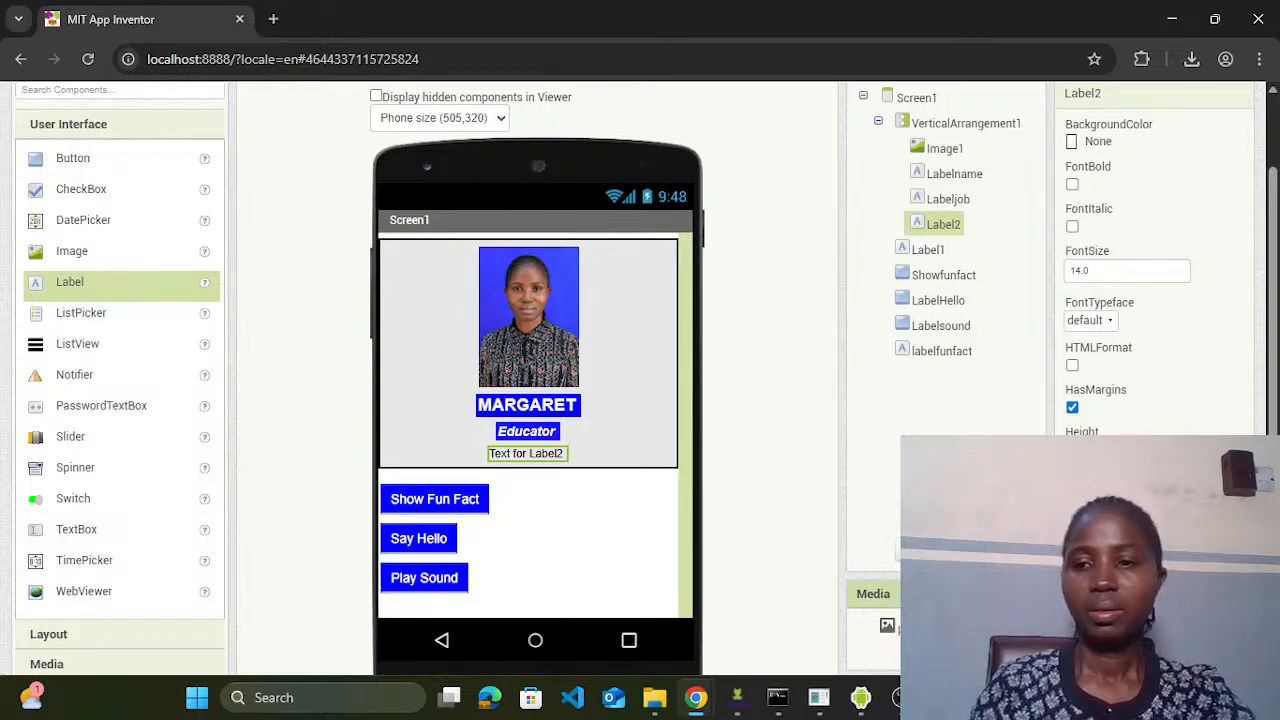
key(Return)
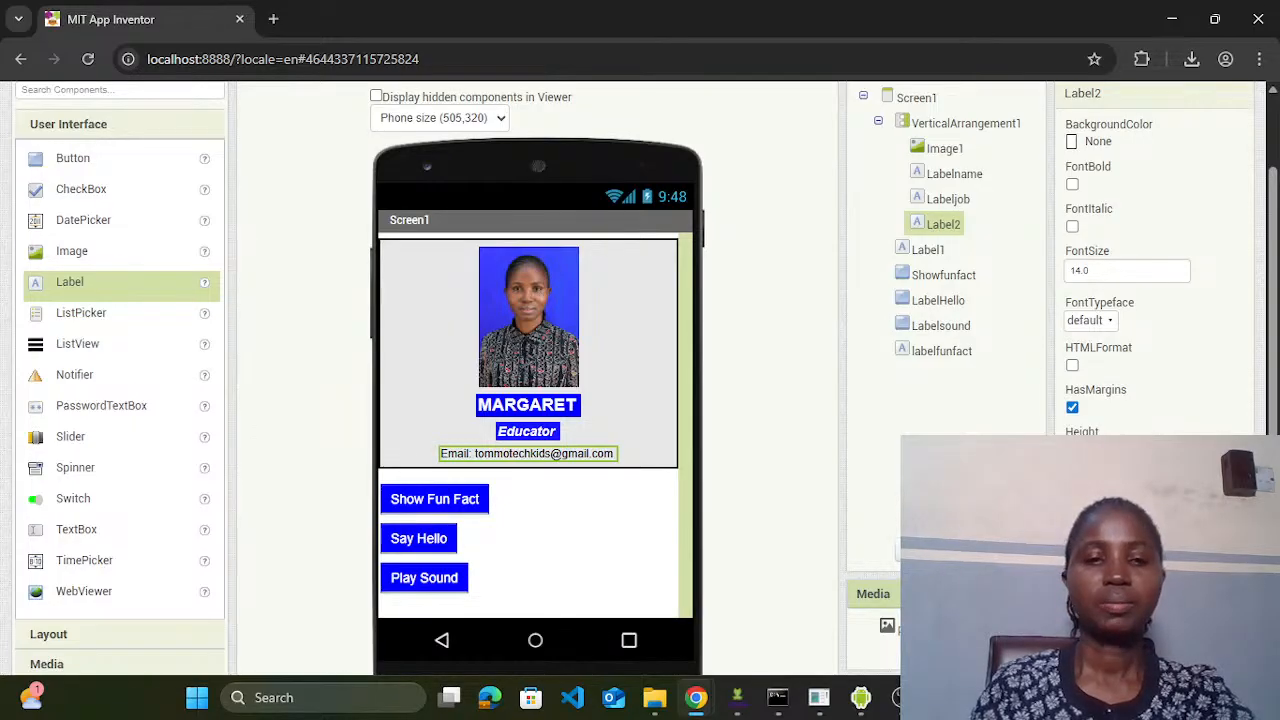
click(1090, 271)
key(BackSpace)
key(BackSpace)
key(BackSpace)
key(BackSpace)
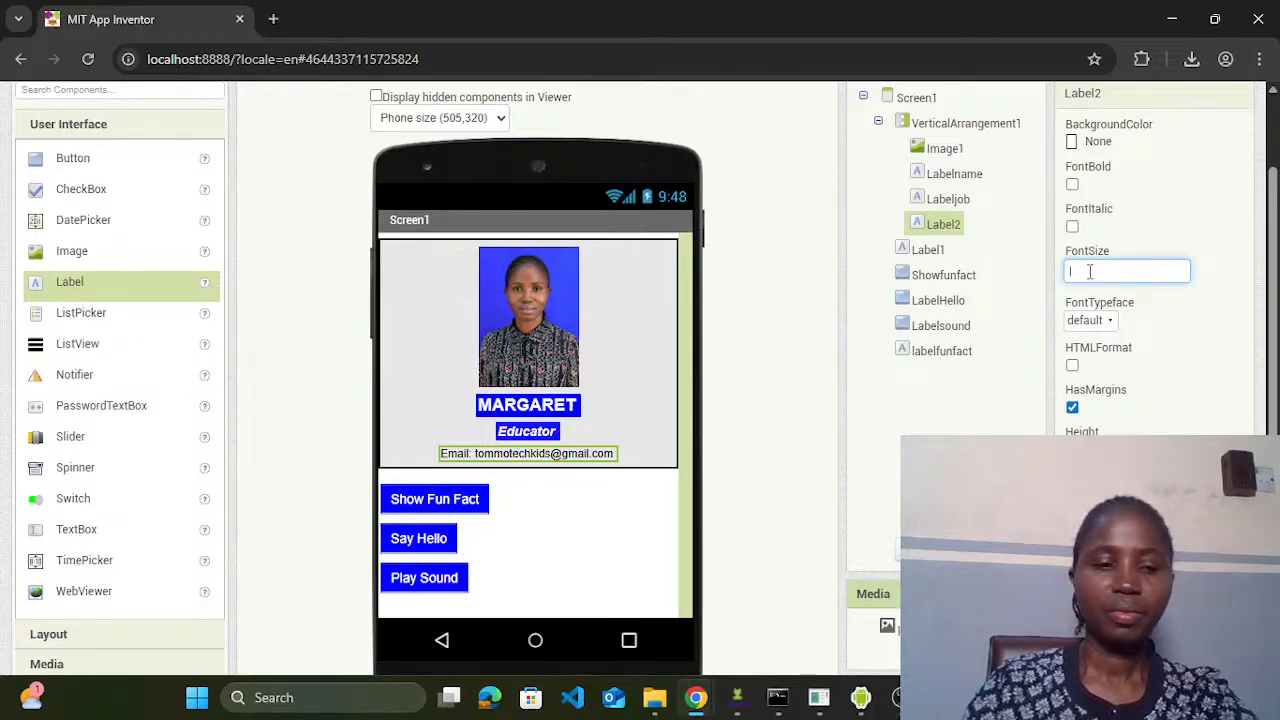
text(12)
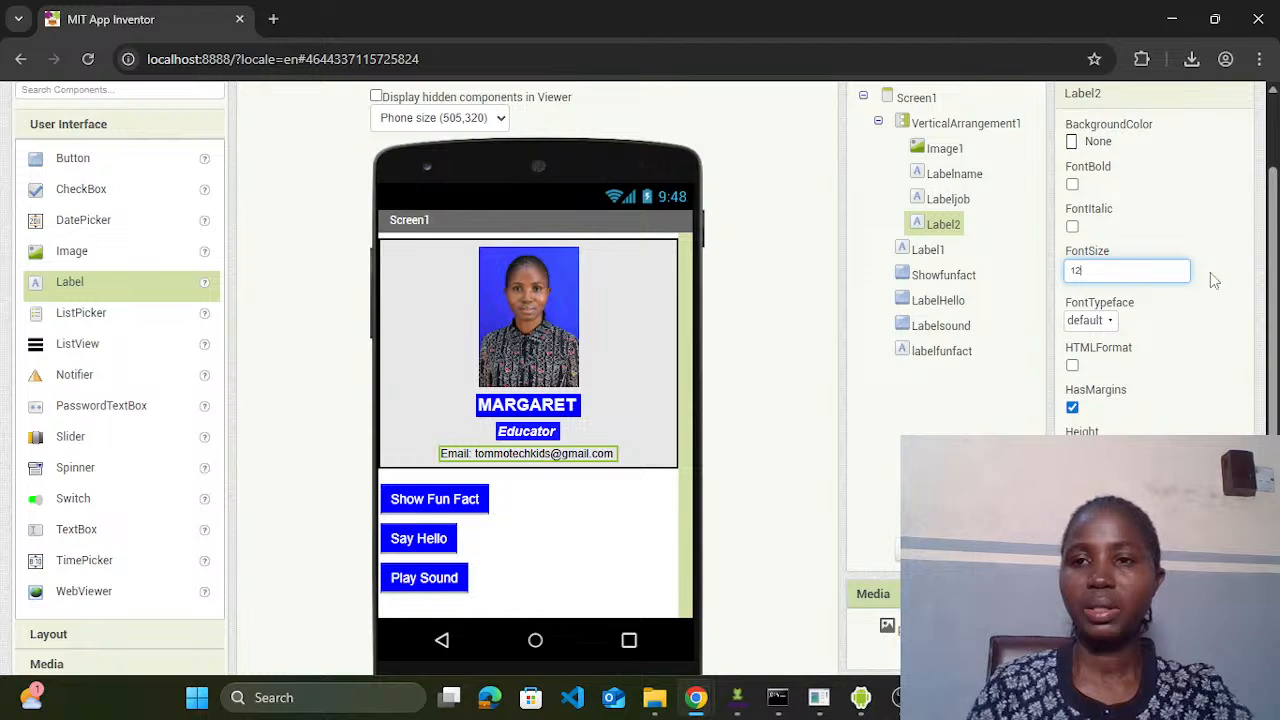
click(1210, 272)
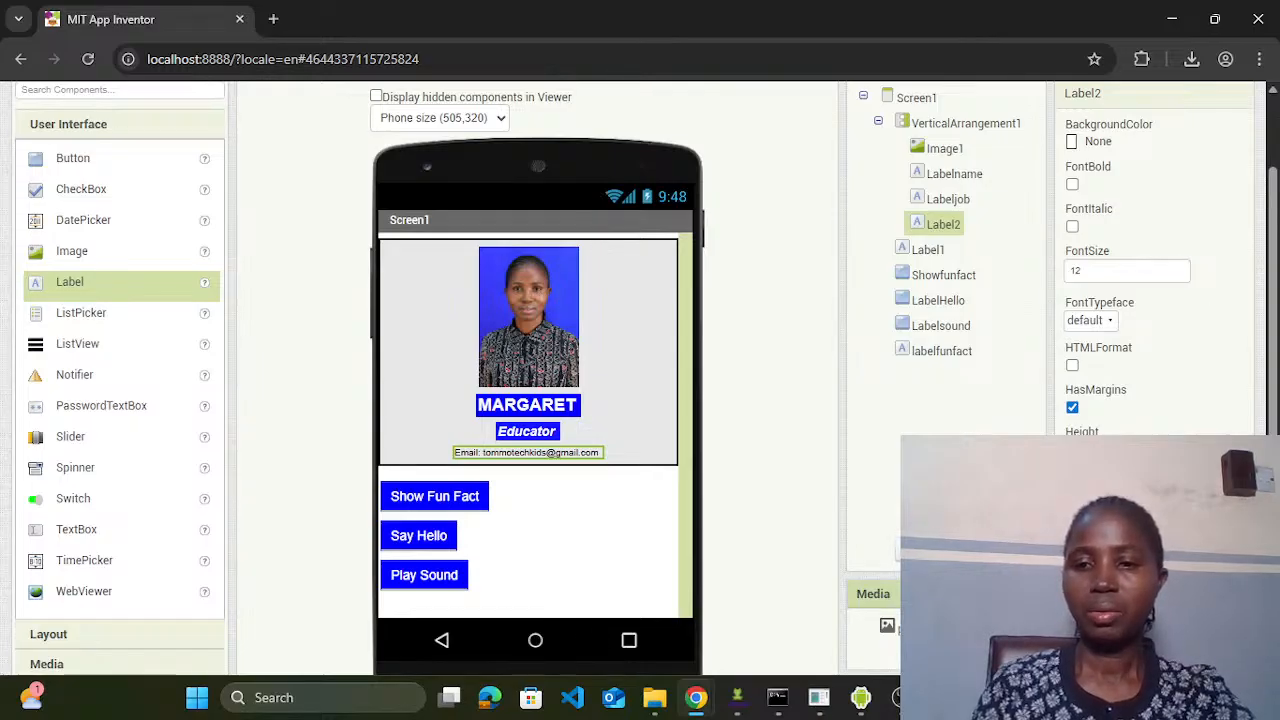
Step: Set the e-mail label's text colour to blue
click(1098, 666)
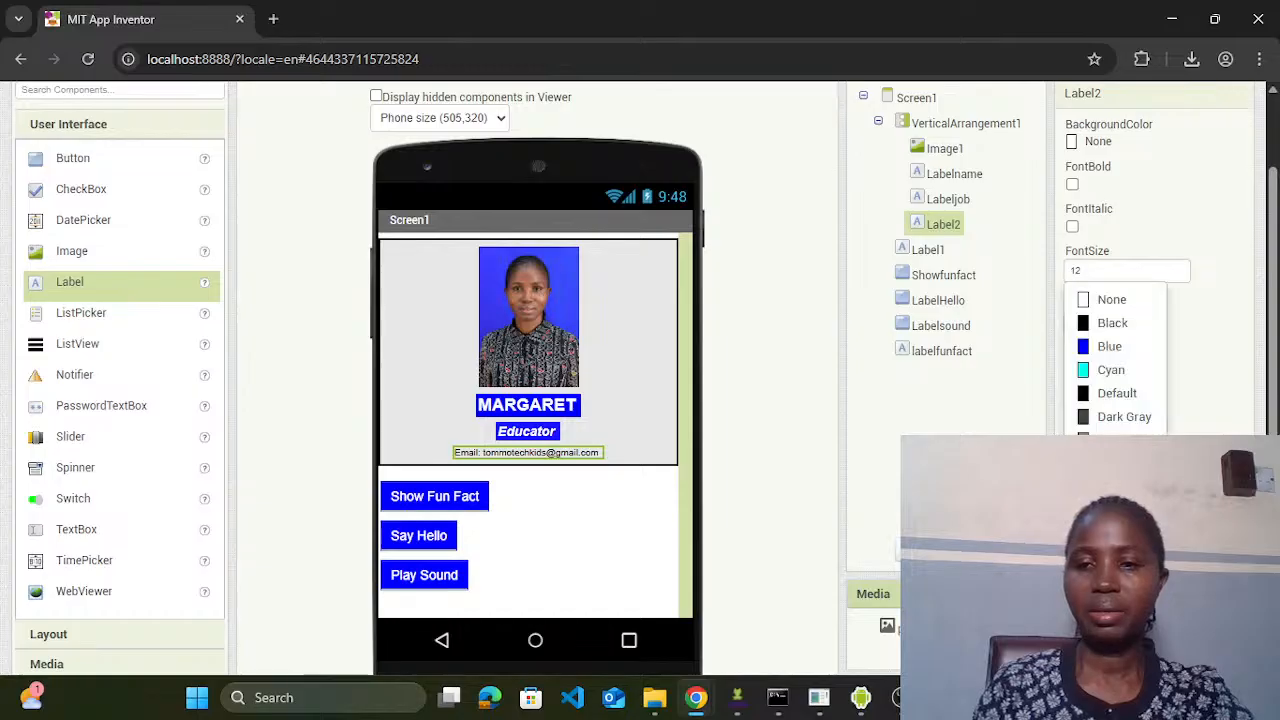
click(1108, 345)
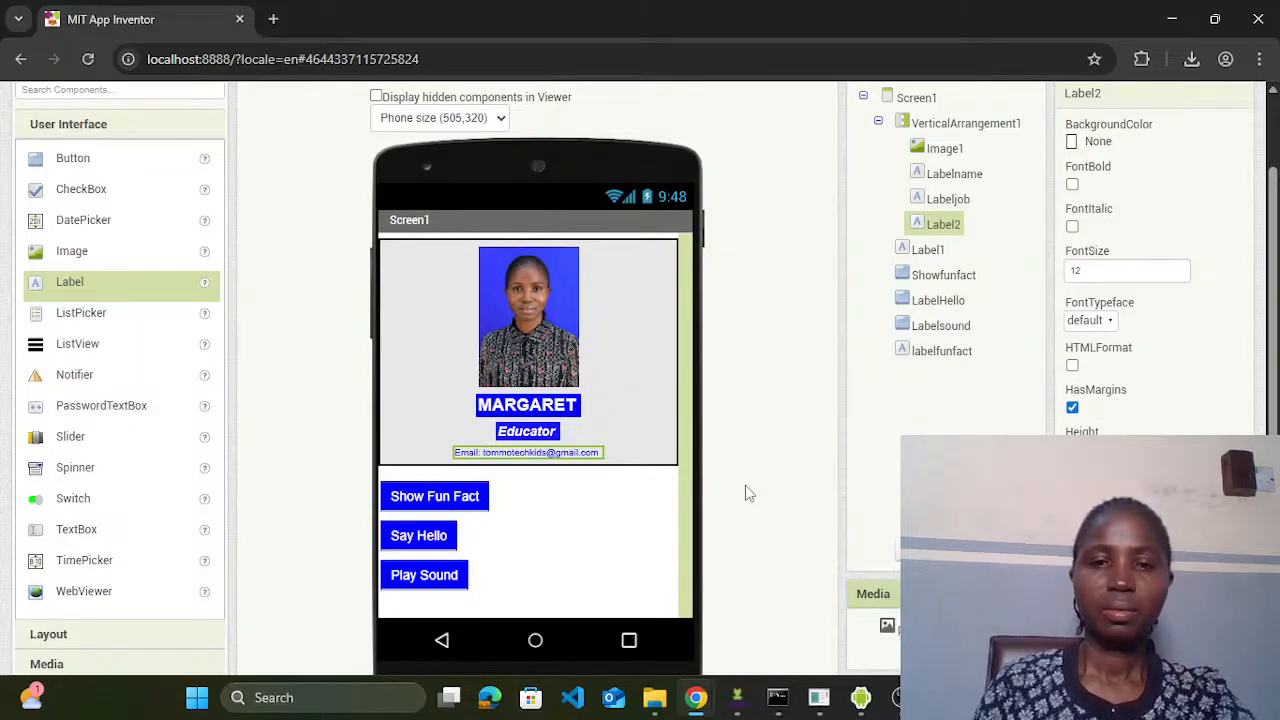
click(641, 457)
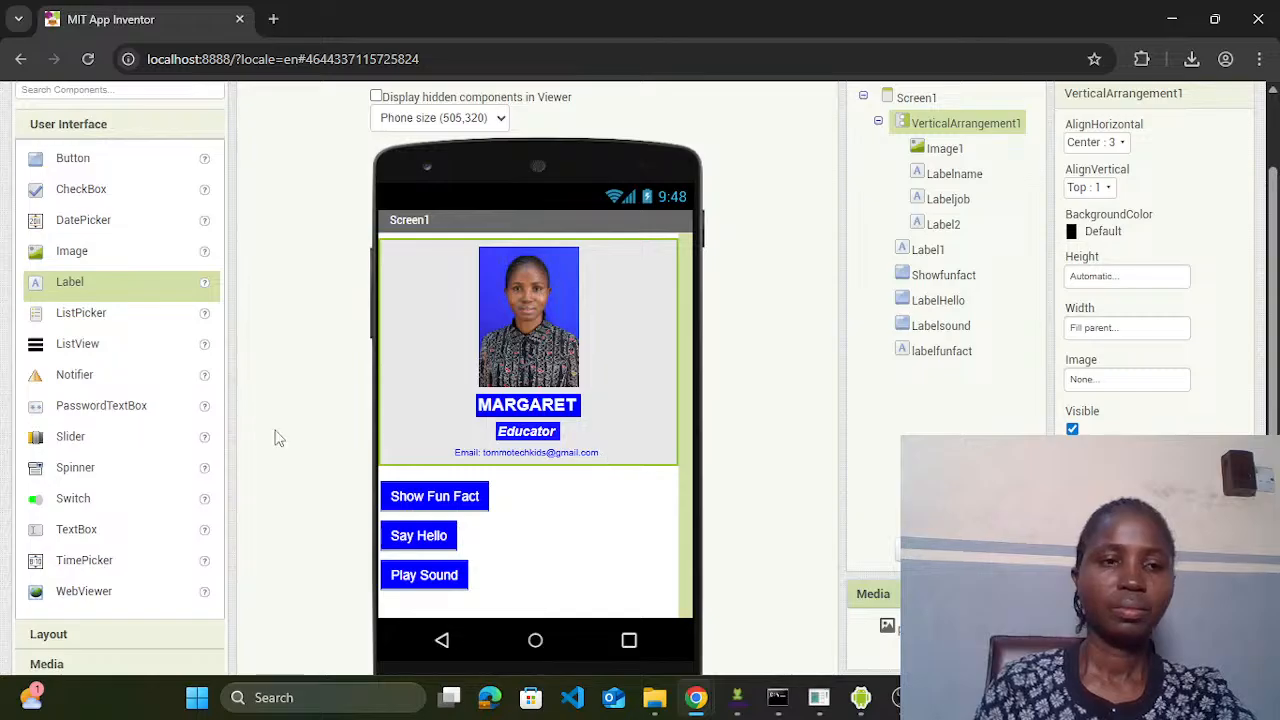
Step: Add a label reading "Youtube: tommotech1" below the e-mail label, with font size 12 and blue text
drag(70, 290, 458, 466)
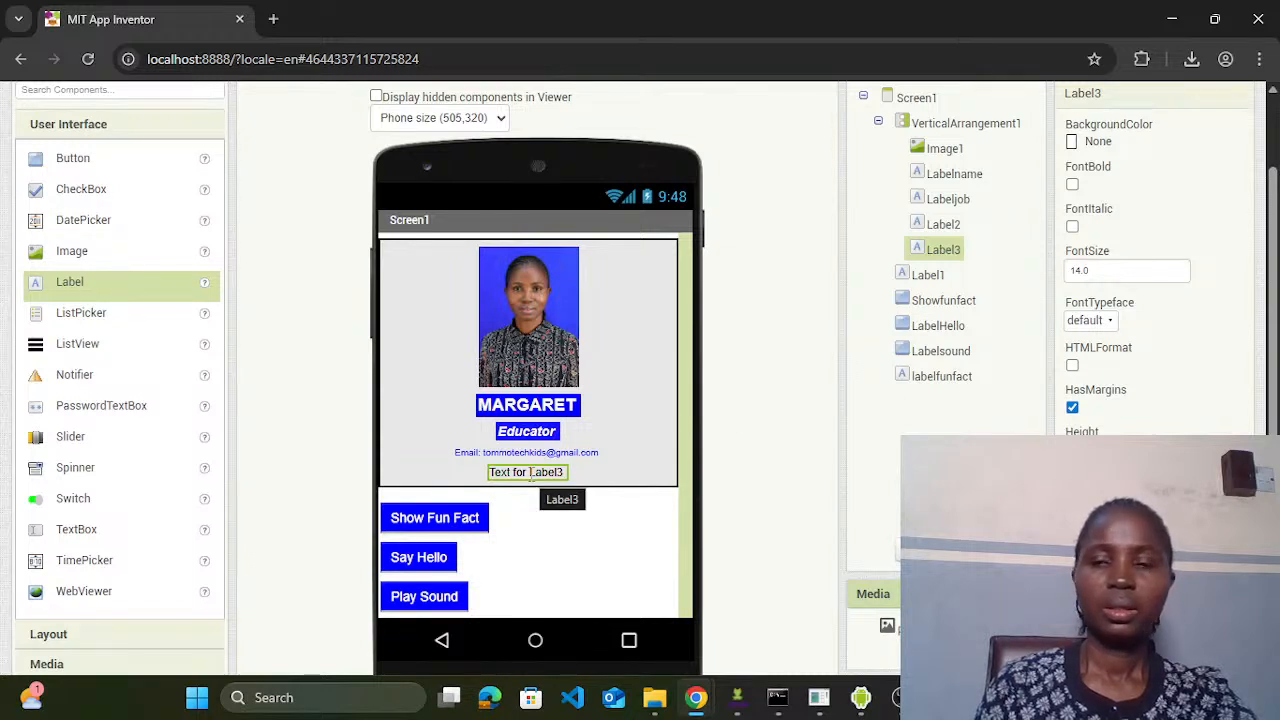
drag(1115, 272, 1067, 279)
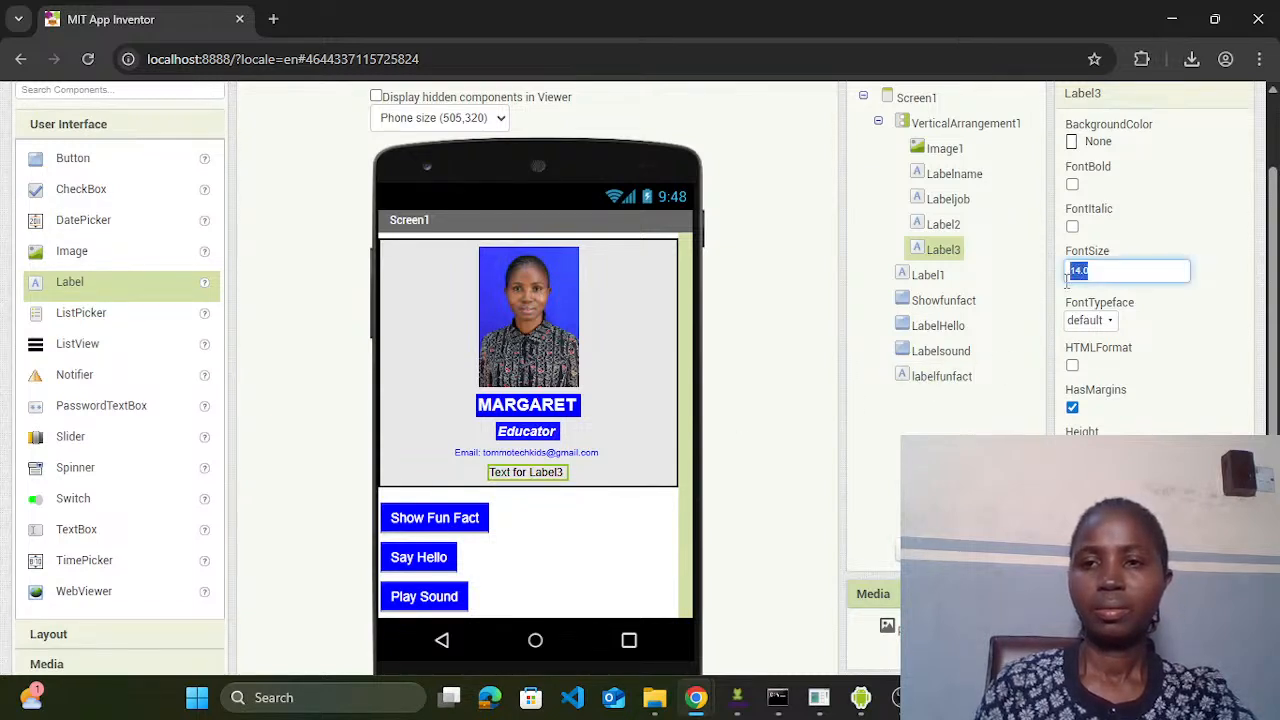
text(12)
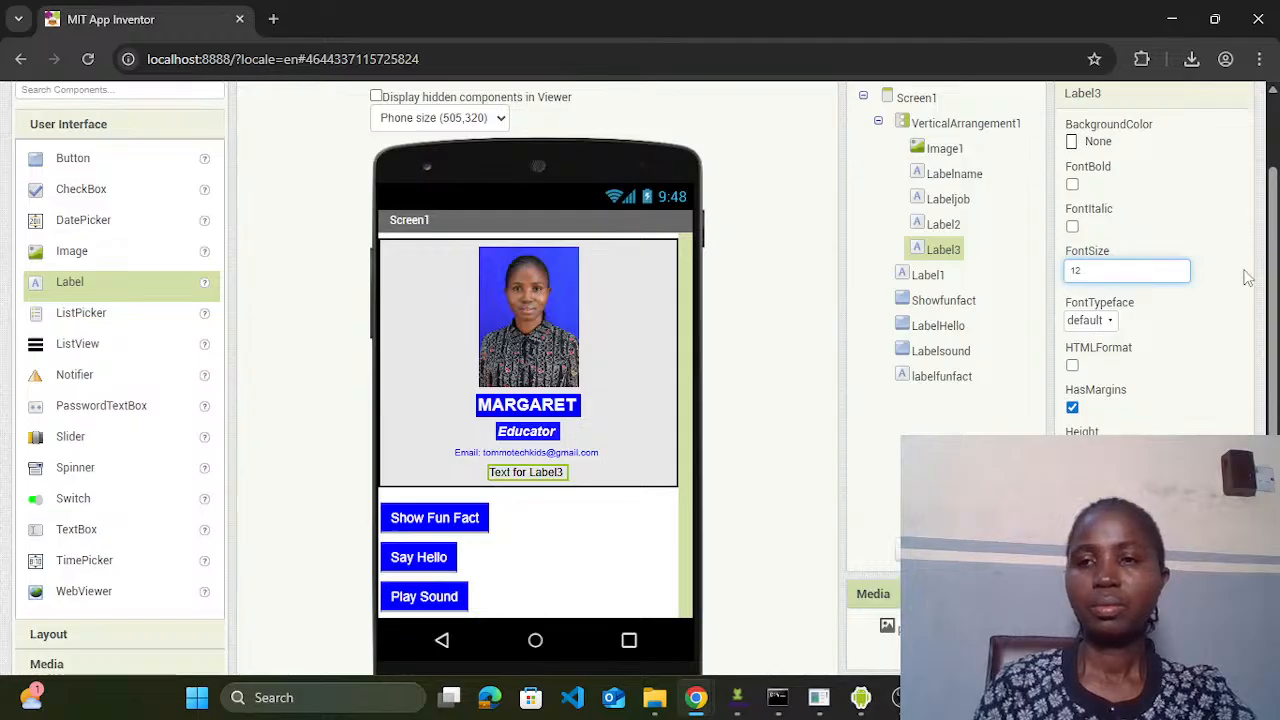
key(Return)
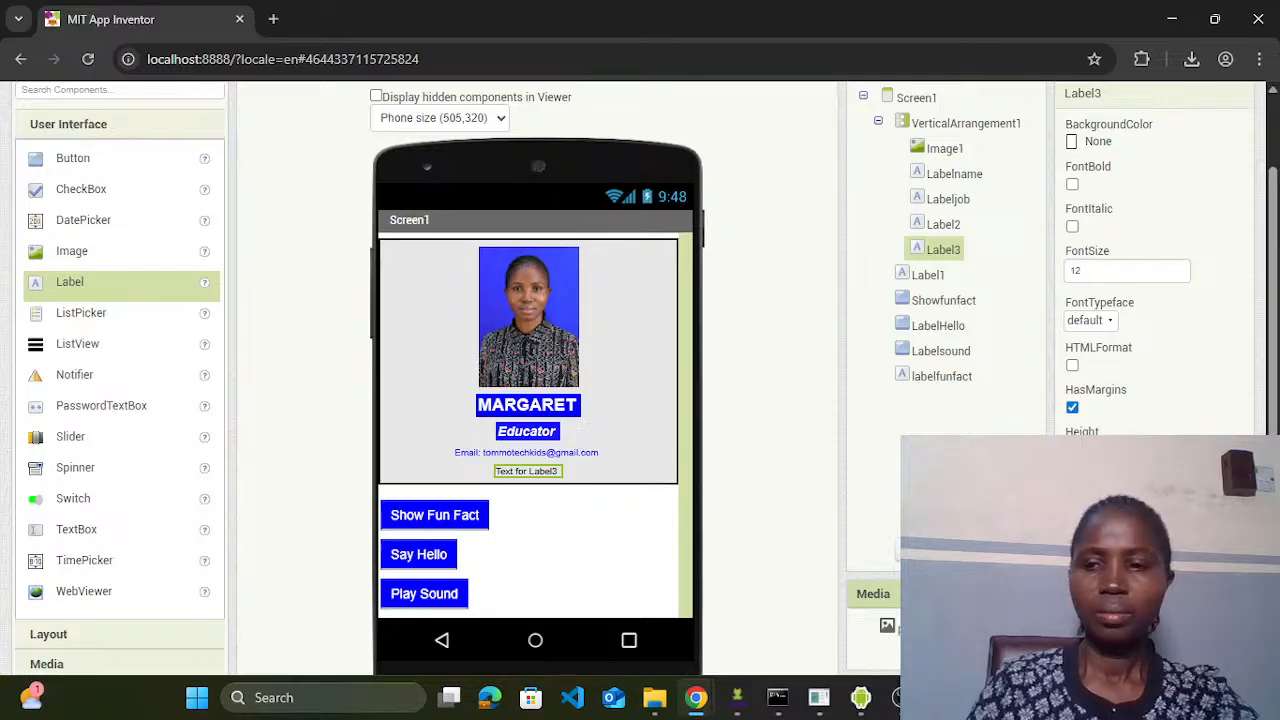
key(Return)
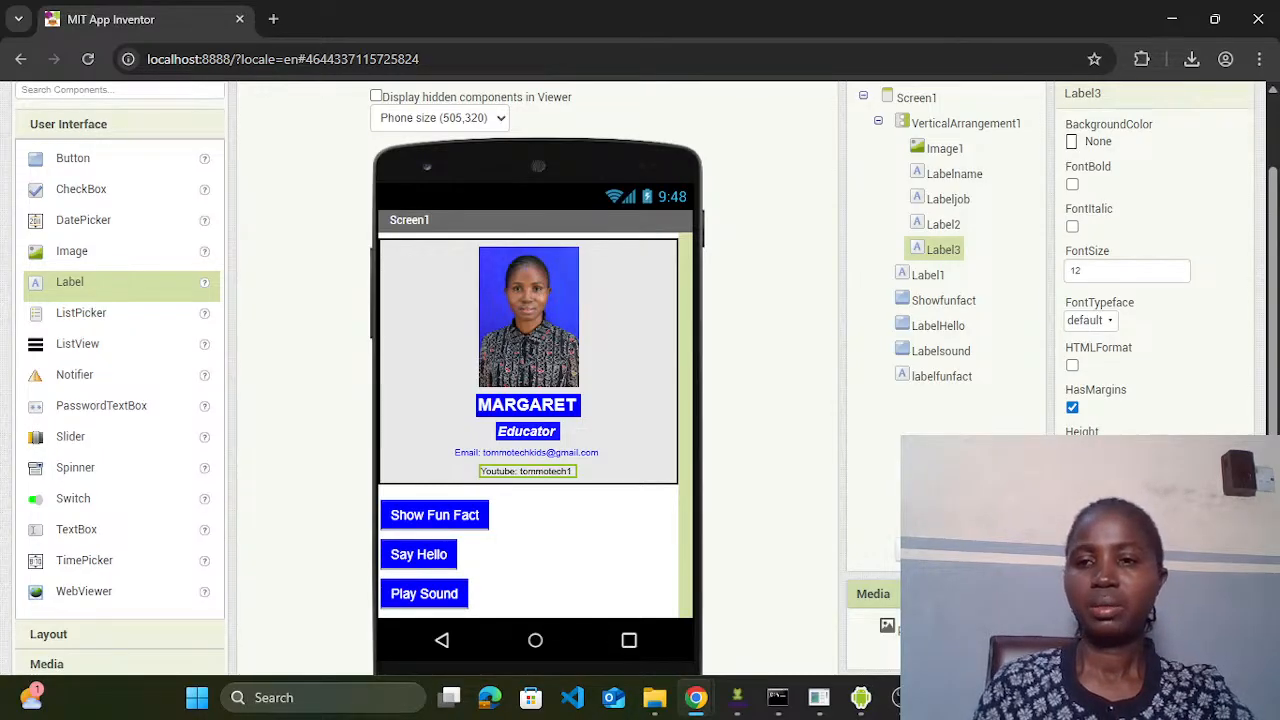
click(1090, 141)
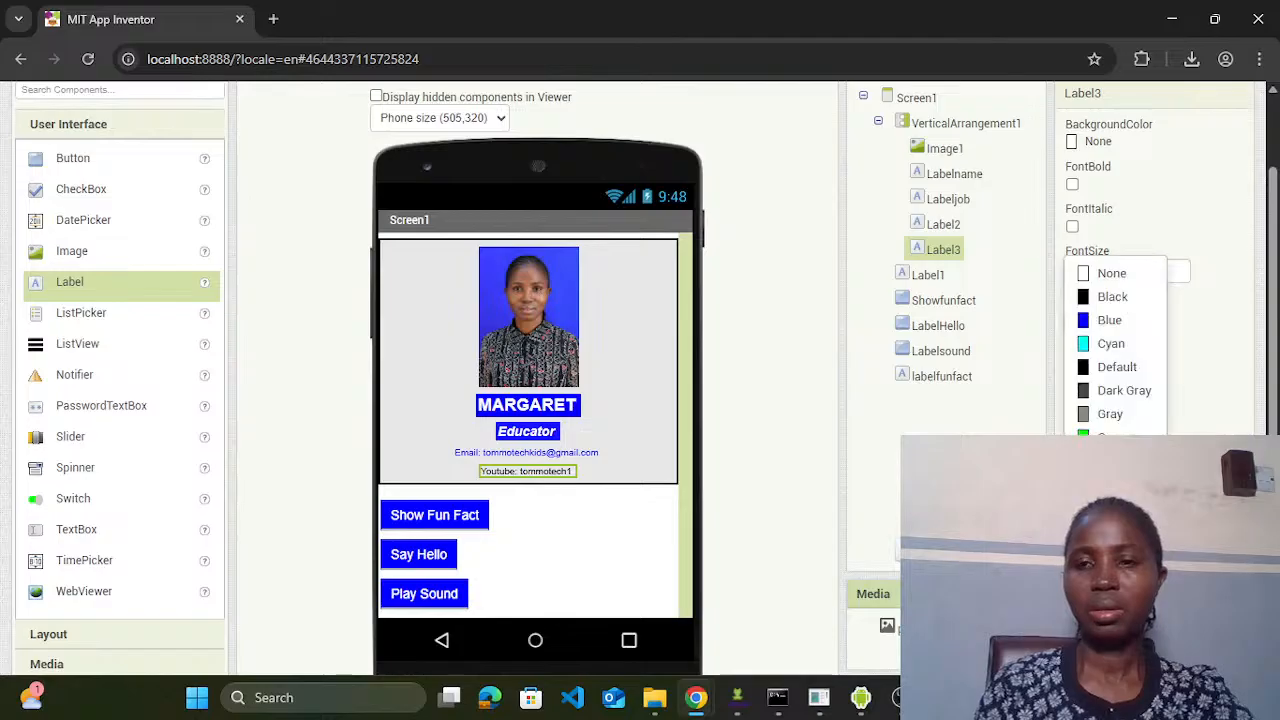
click(1104, 325)
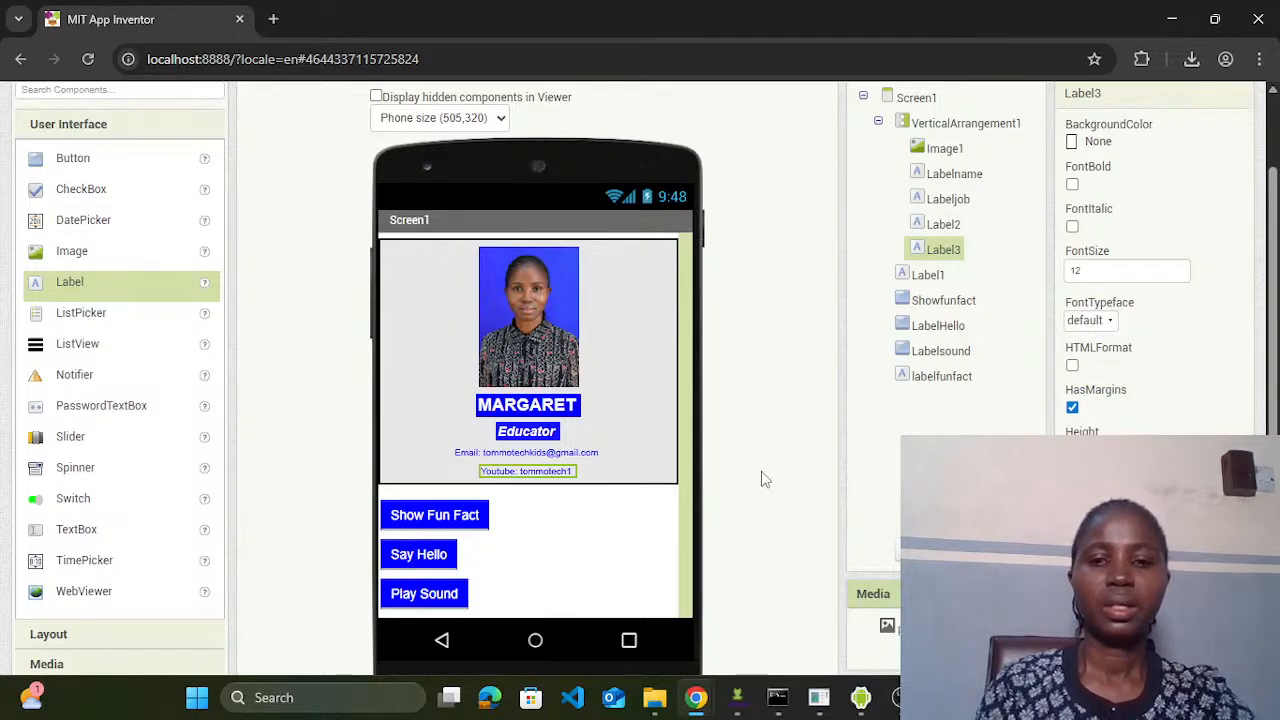
Step: Switch to the emulator window, force close the AI2 Offline Companion, and dismiss the network error in the designer
mouse_move(861, 692)
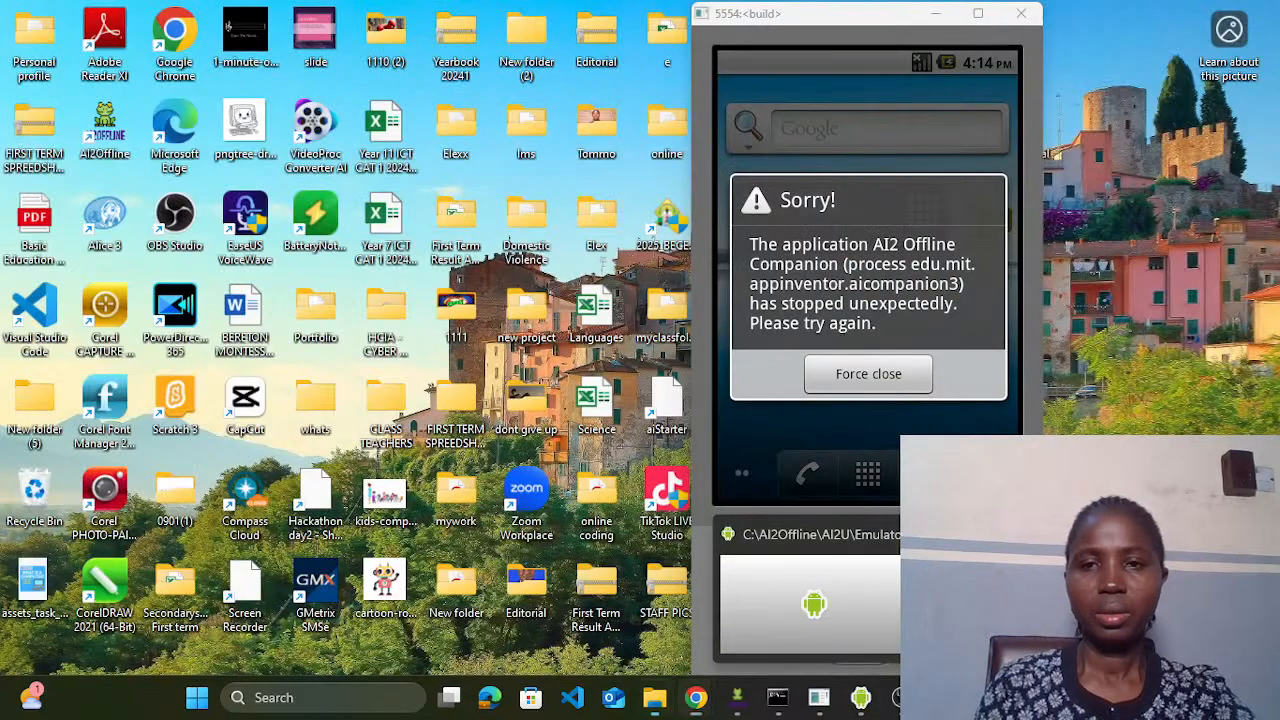
click(955, 604)
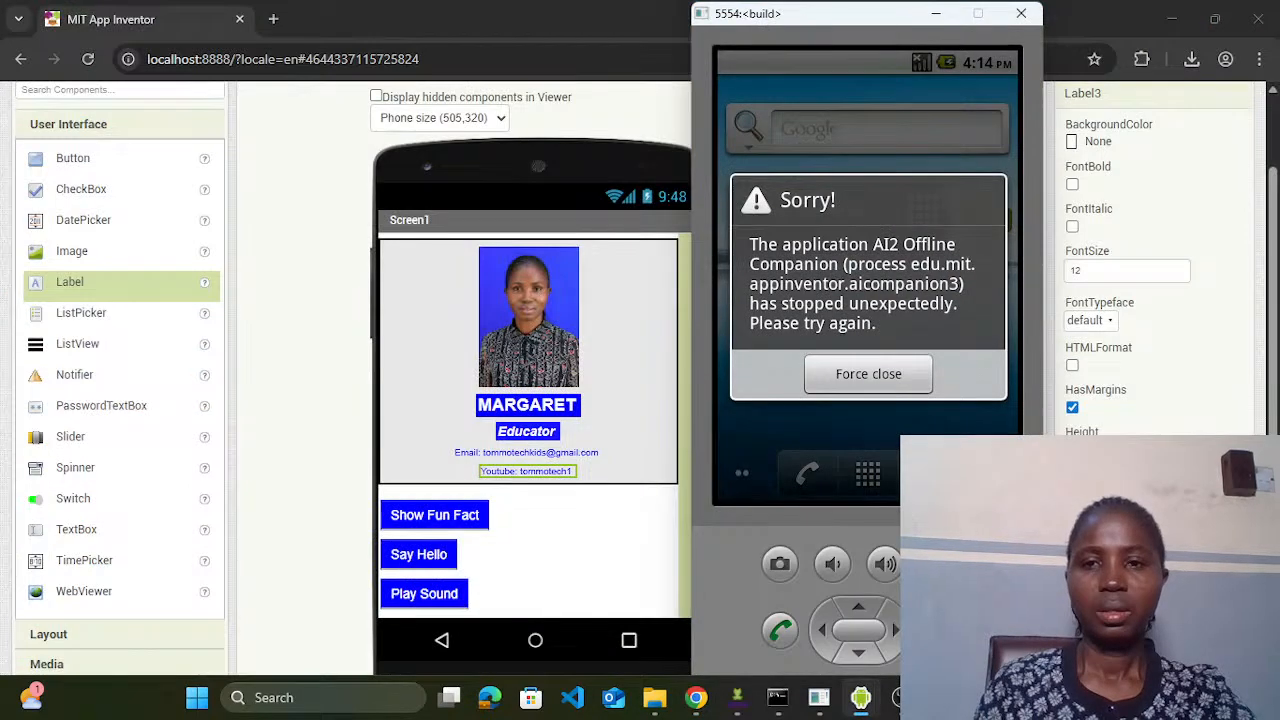
click(870, 384)
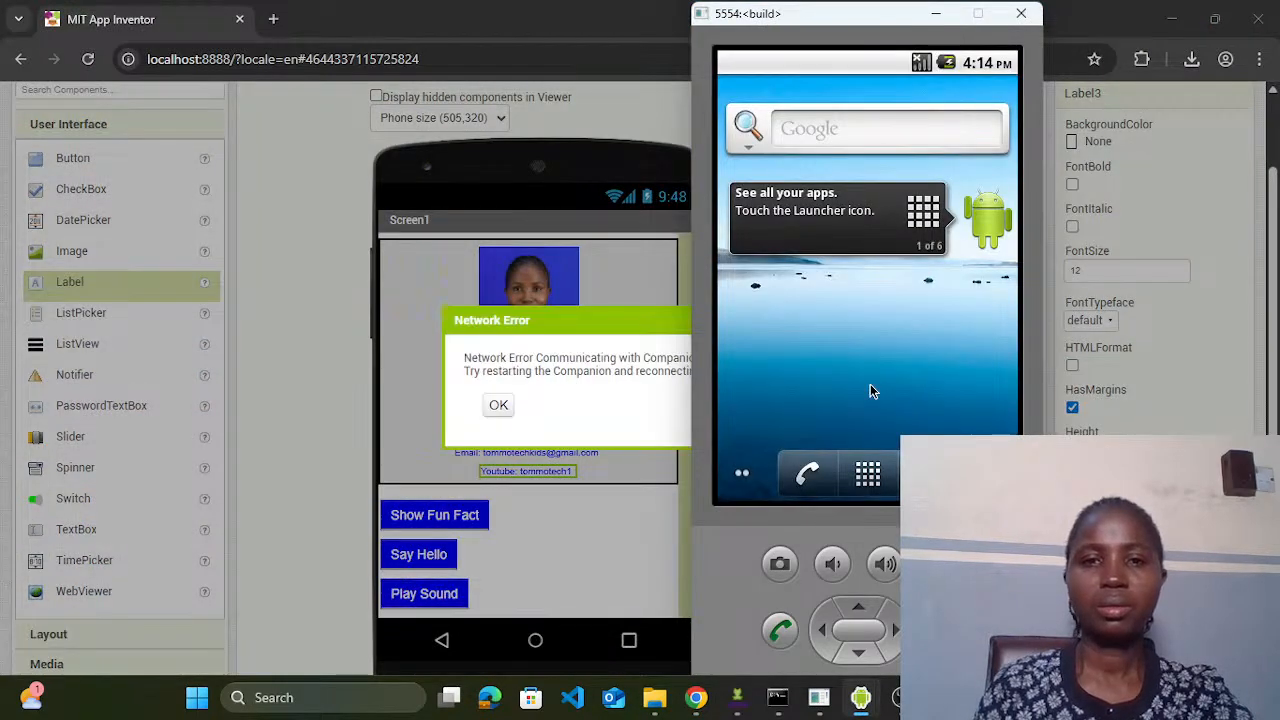
click(499, 405)
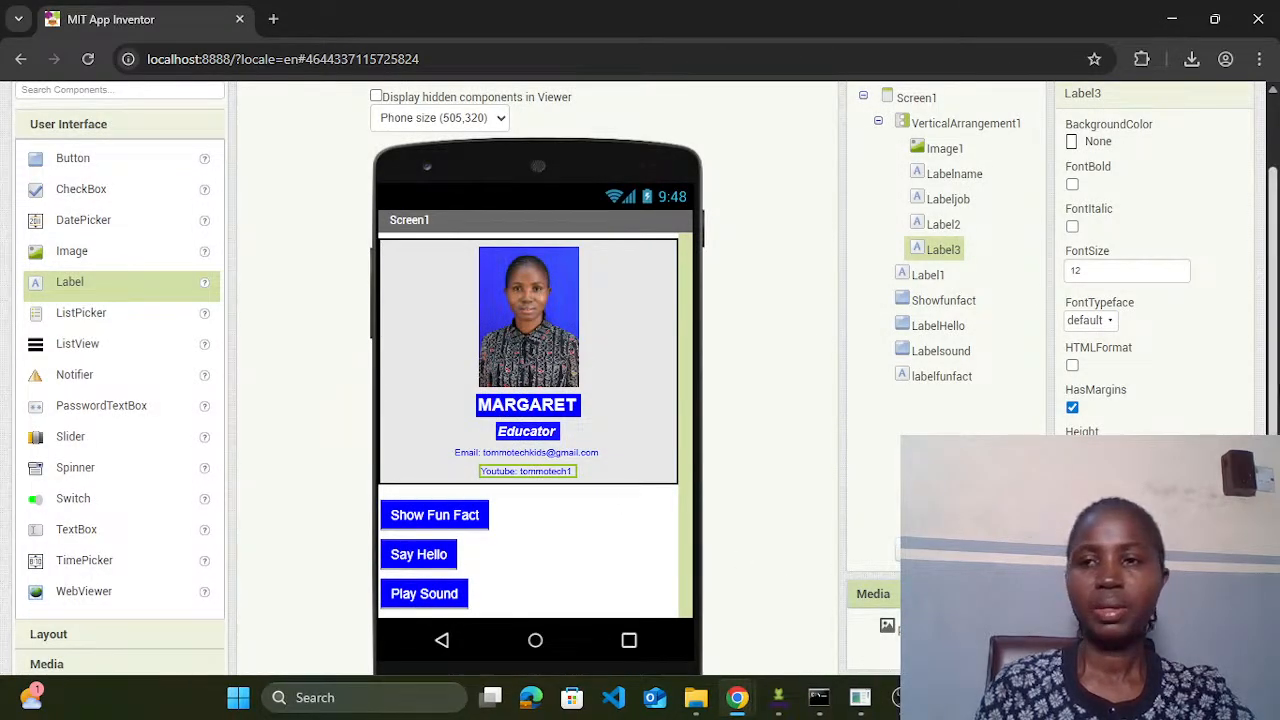
Step: Reconnect the NAMECARD project to the Android emulator
scroll(1276, 372, up, 2)
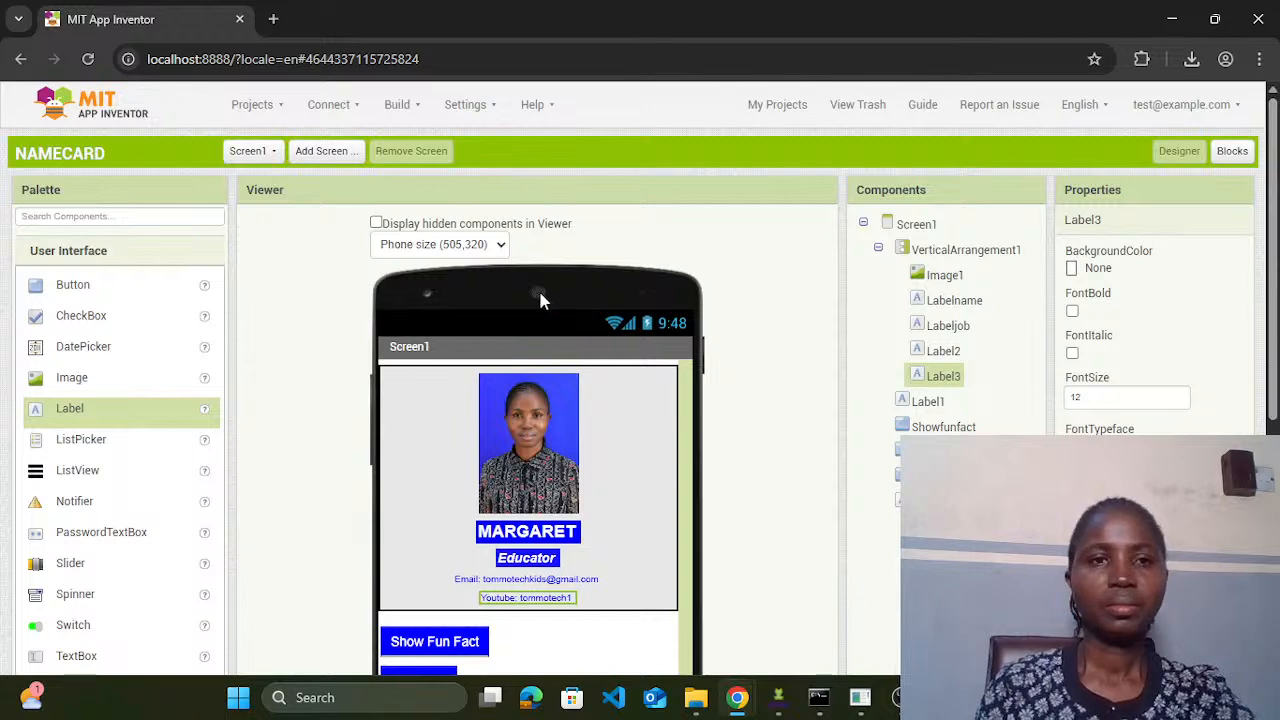
click(348, 106)
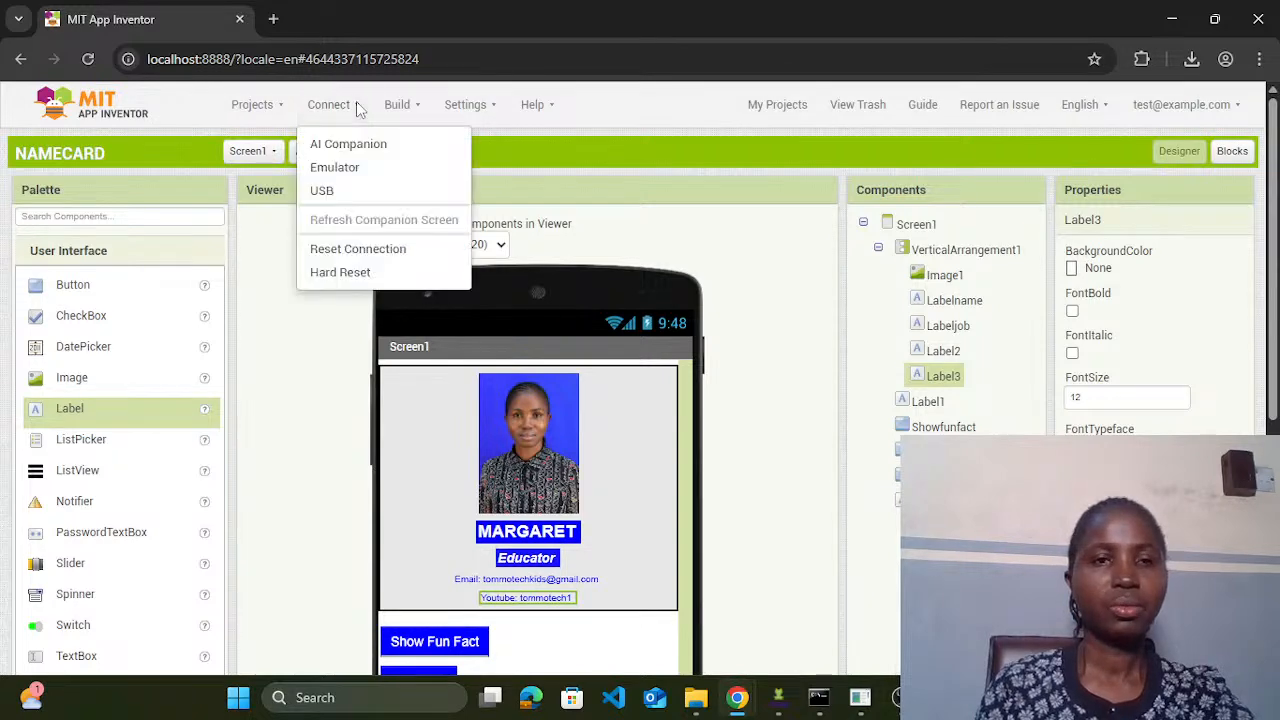
click(338, 171)
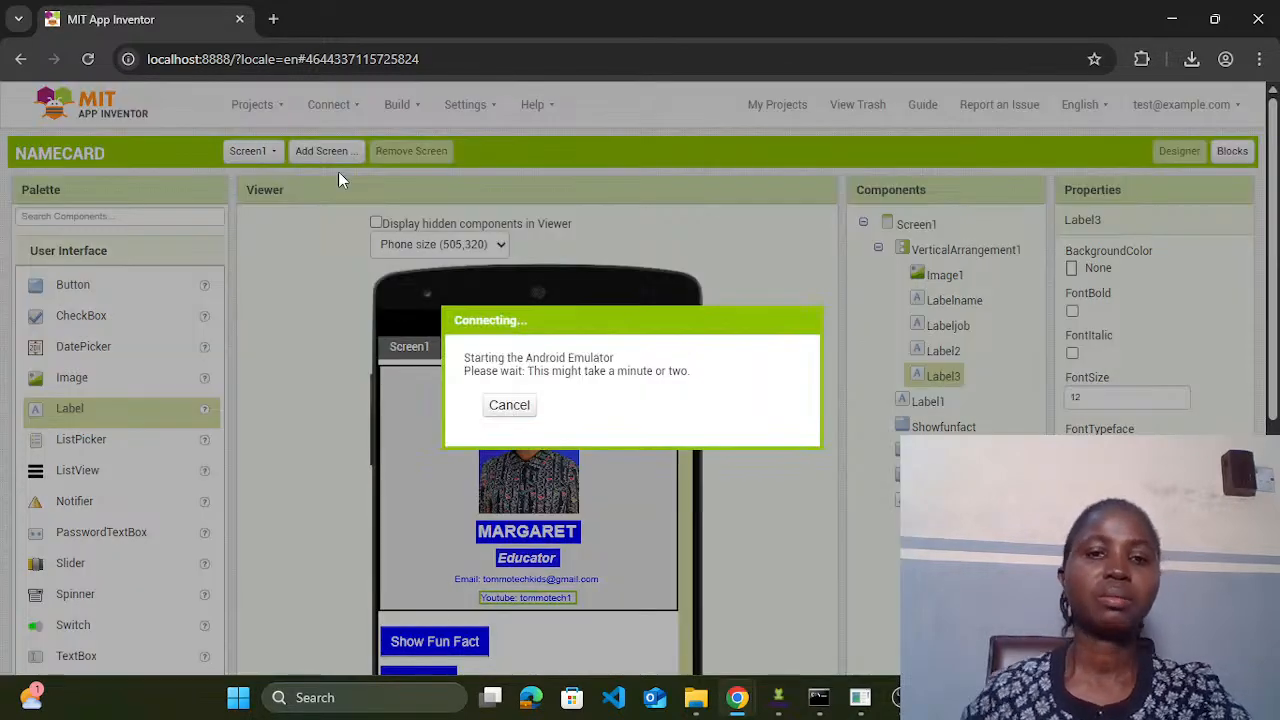
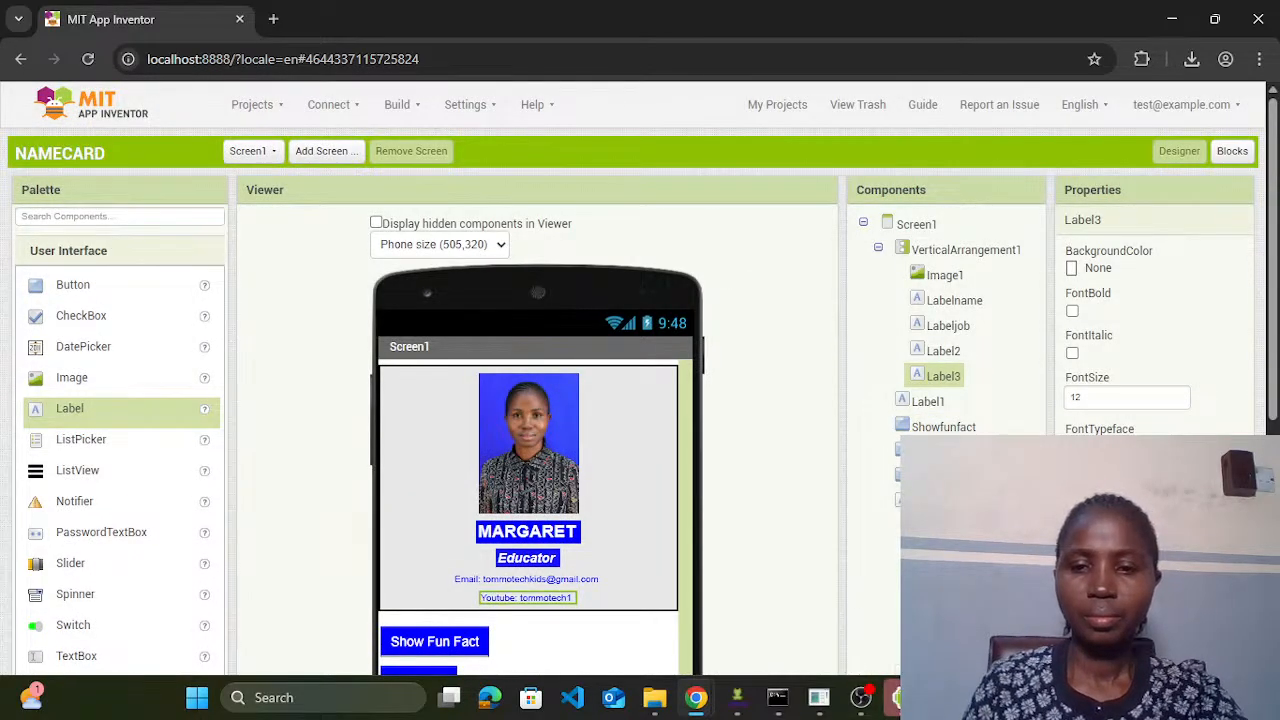
Step: Switch to the emulator window to check the loaded name card, and return to the designer's phone preview
right_click(898, 697)
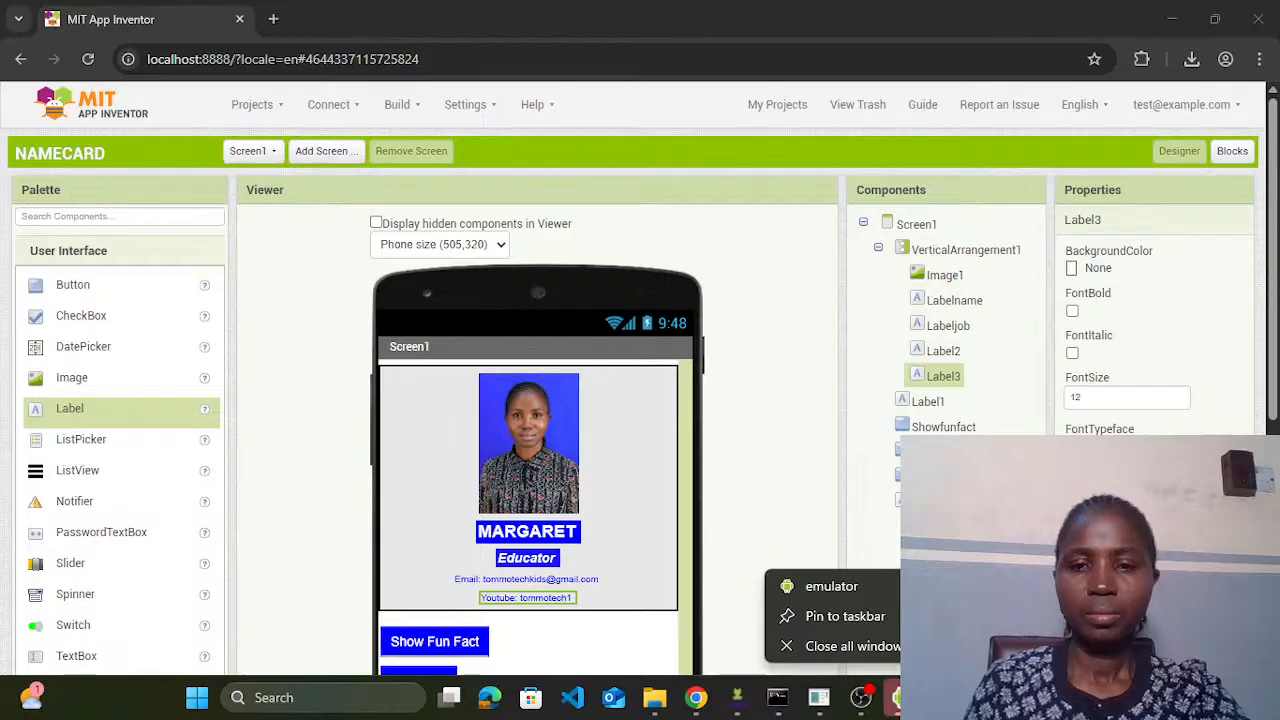
click(898, 697)
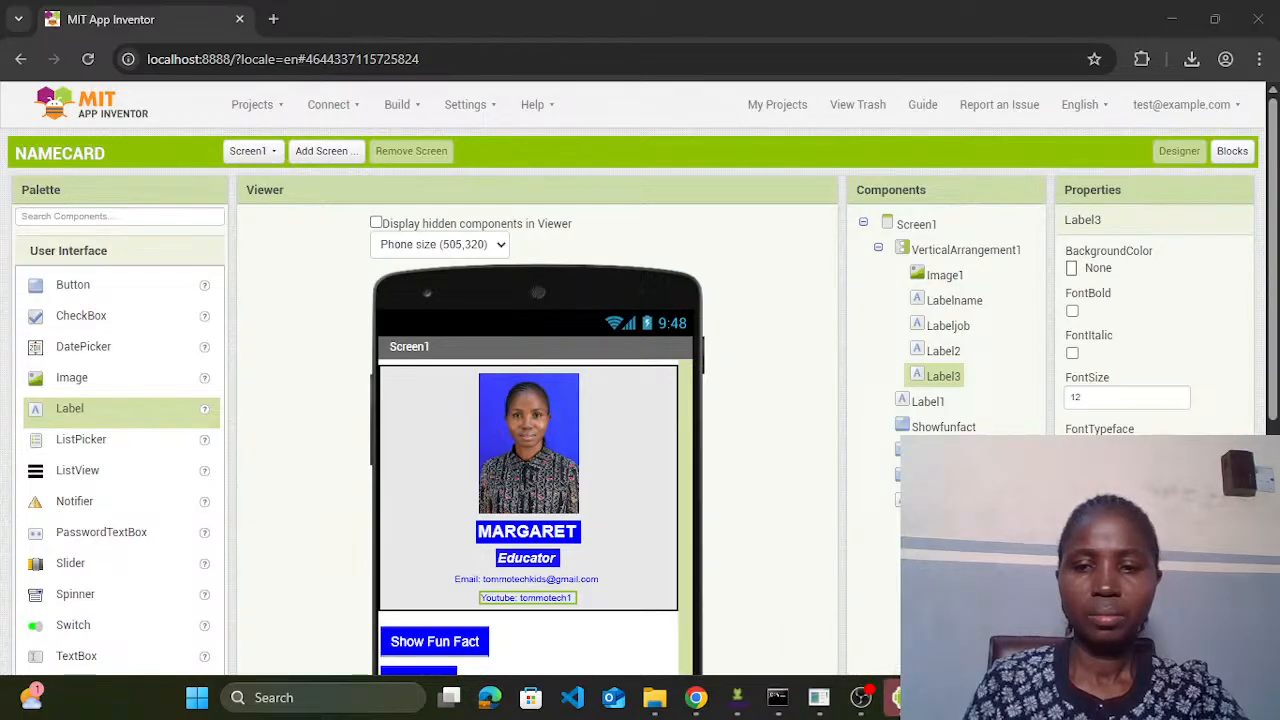
click(898, 697)
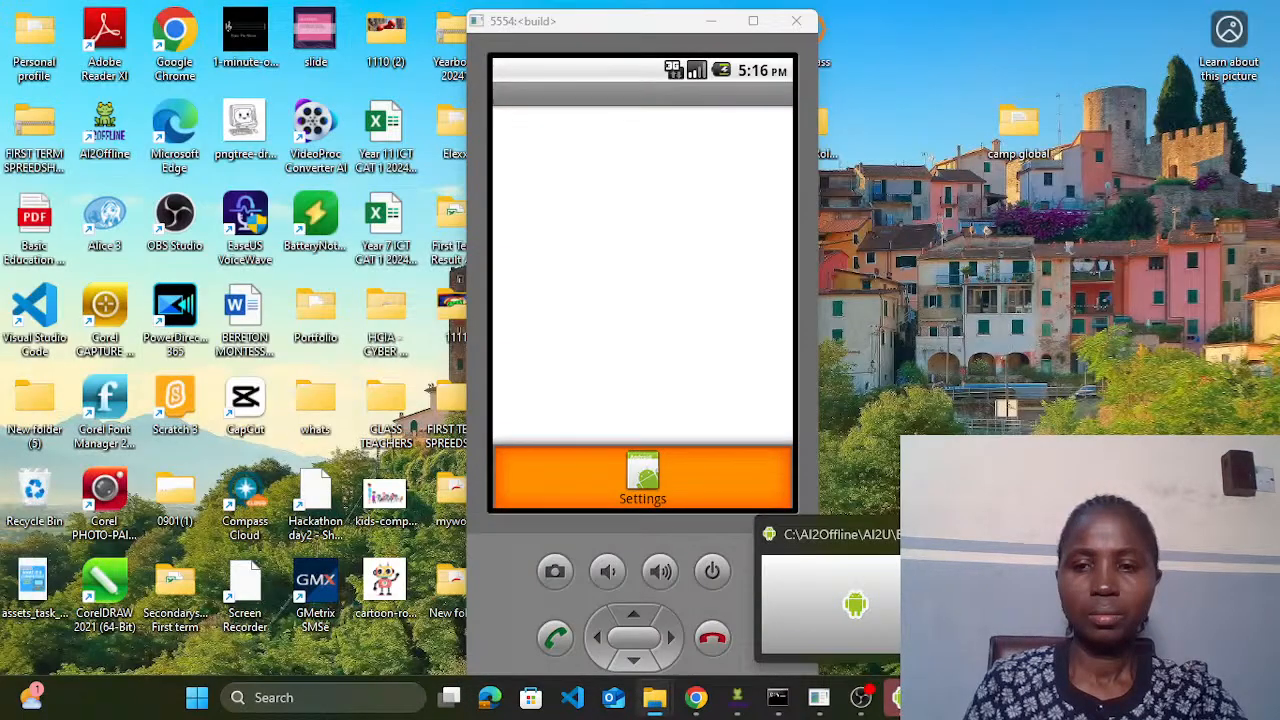
click(1000, 600)
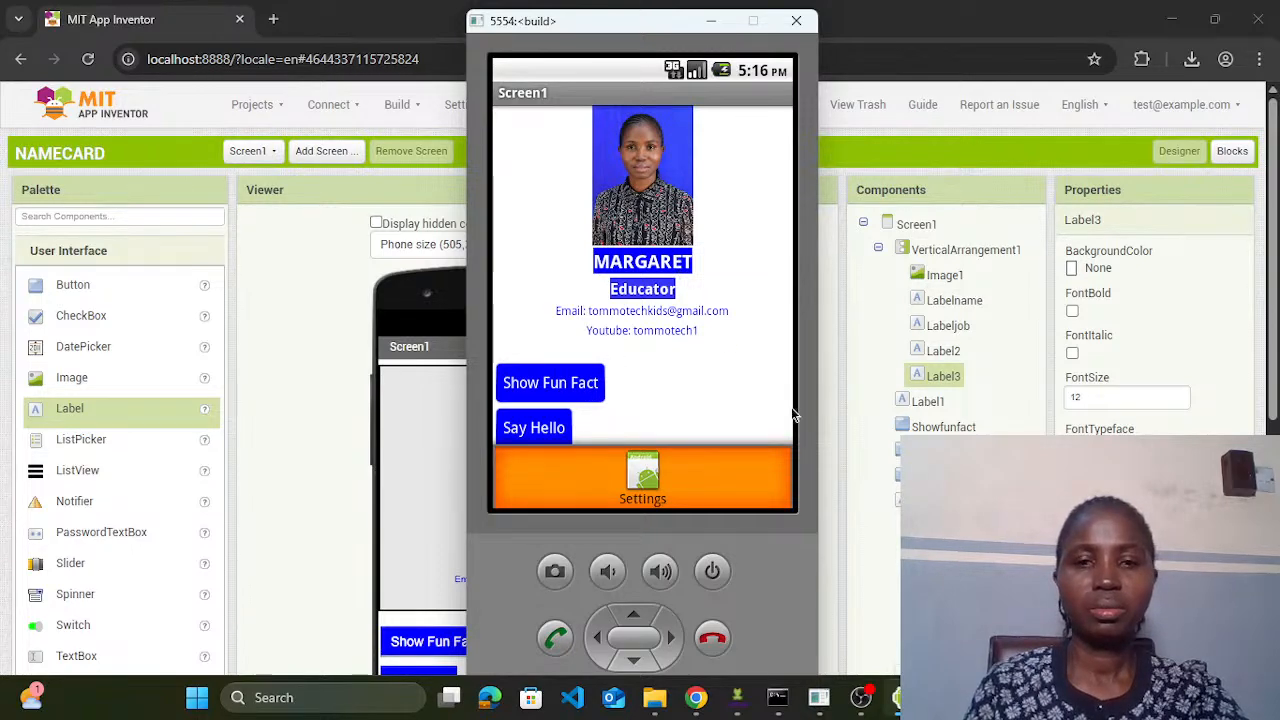
click(418, 449)
click(418, 449)
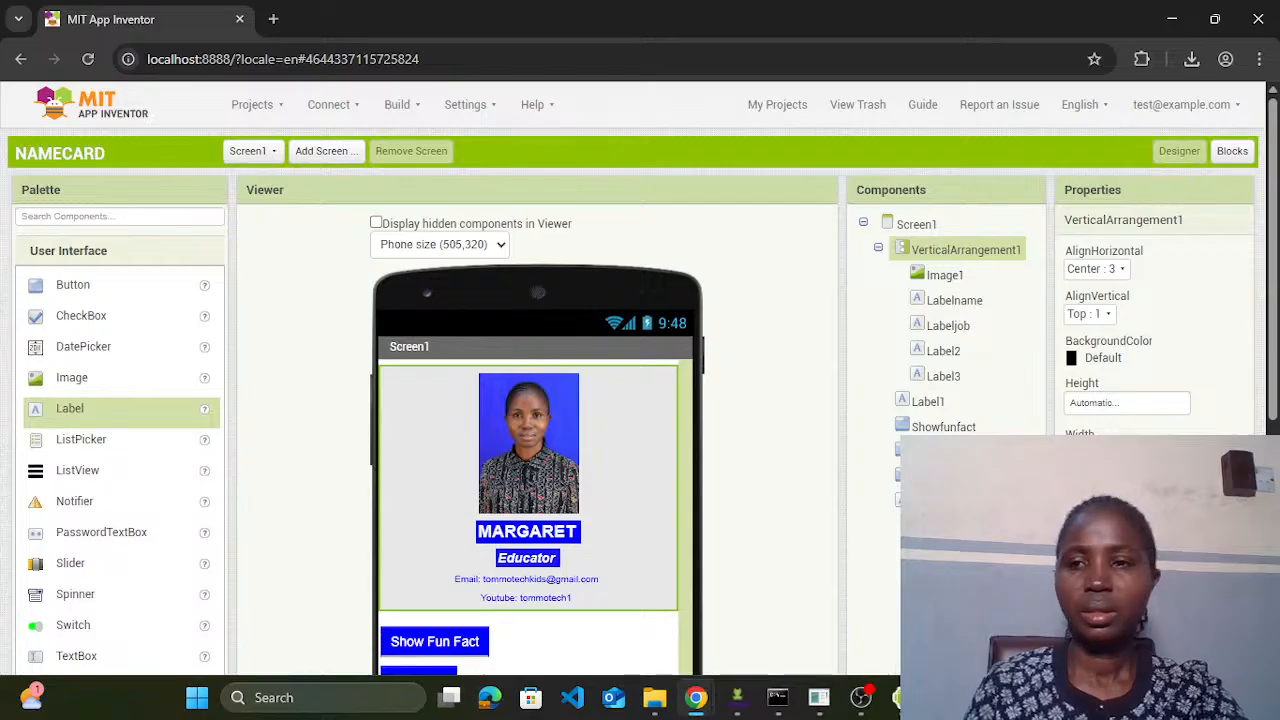
scroll(1273, 411, down, 3)
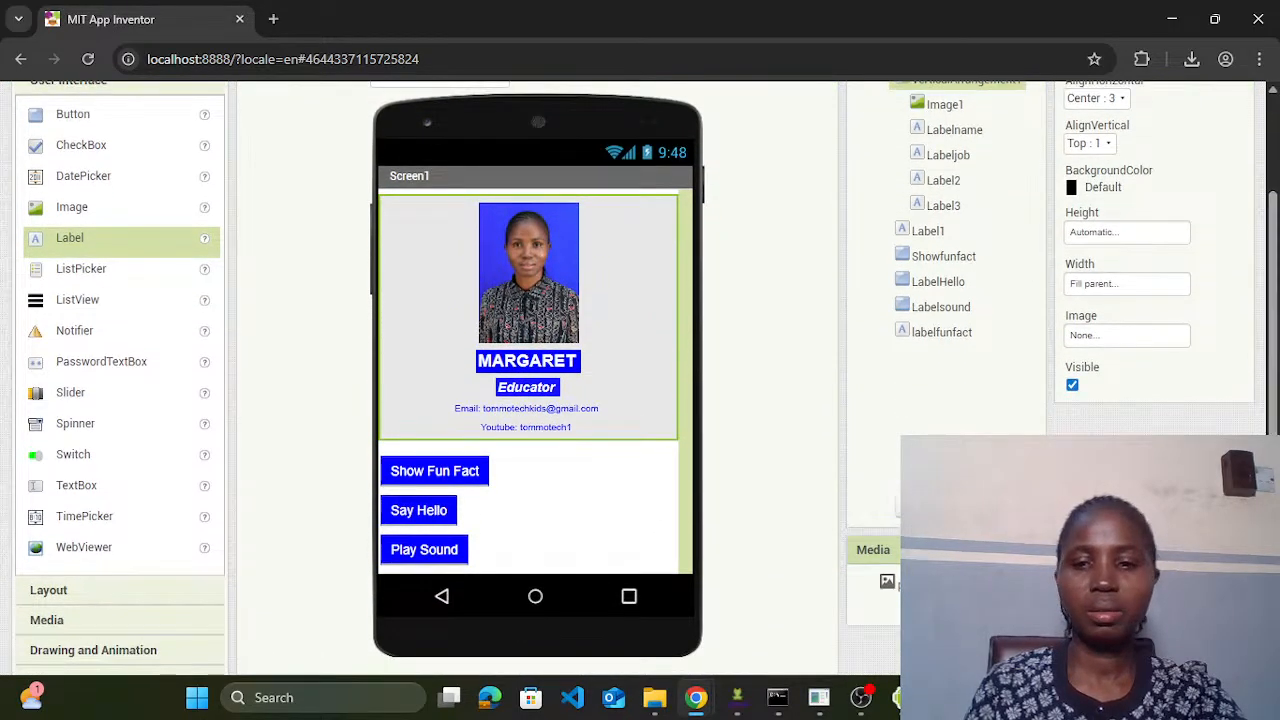
Step: Compare the name card running in the emulator with its layout in the designer's phone preview
mouse_move(897, 705)
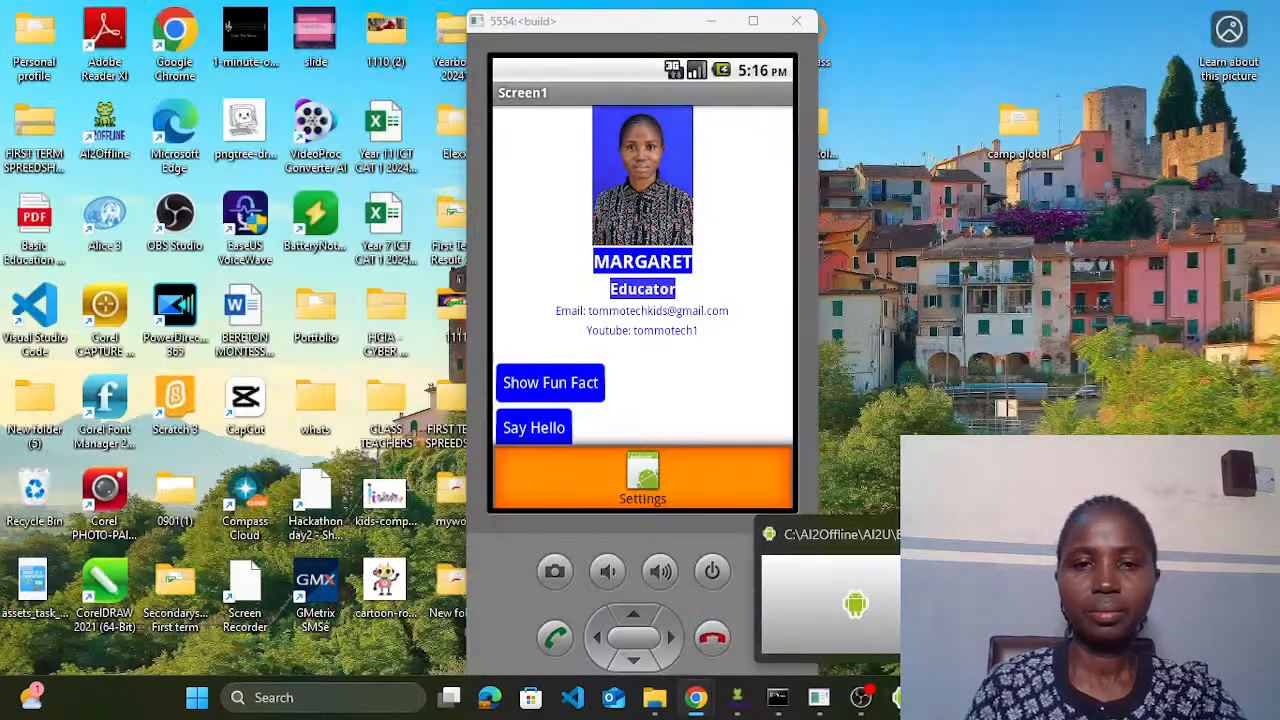
click(1000, 604)
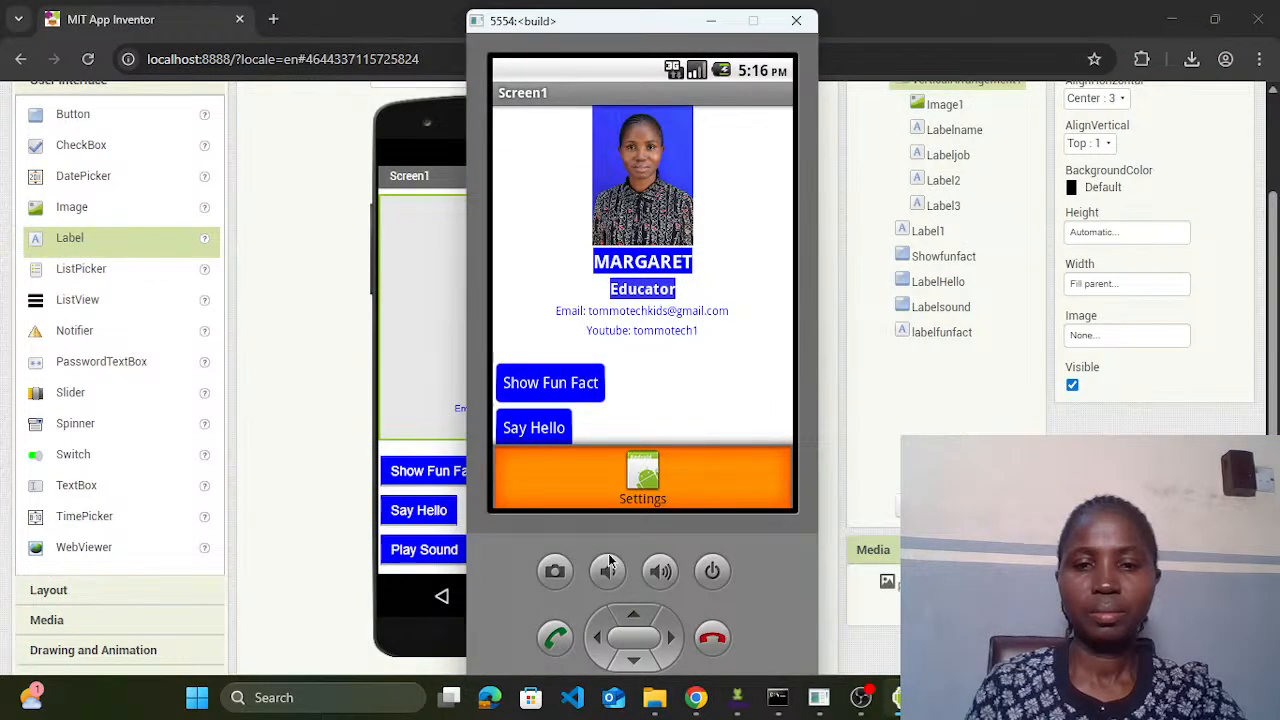
click(447, 409)
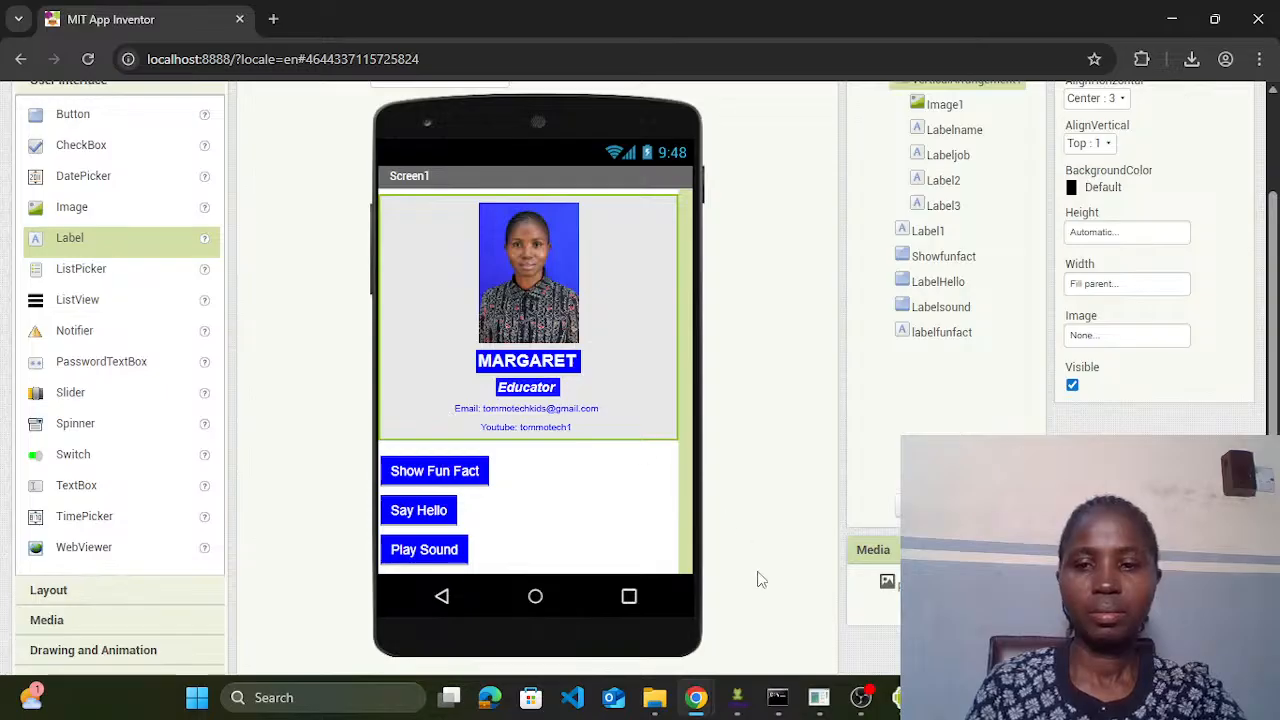
click(898, 702)
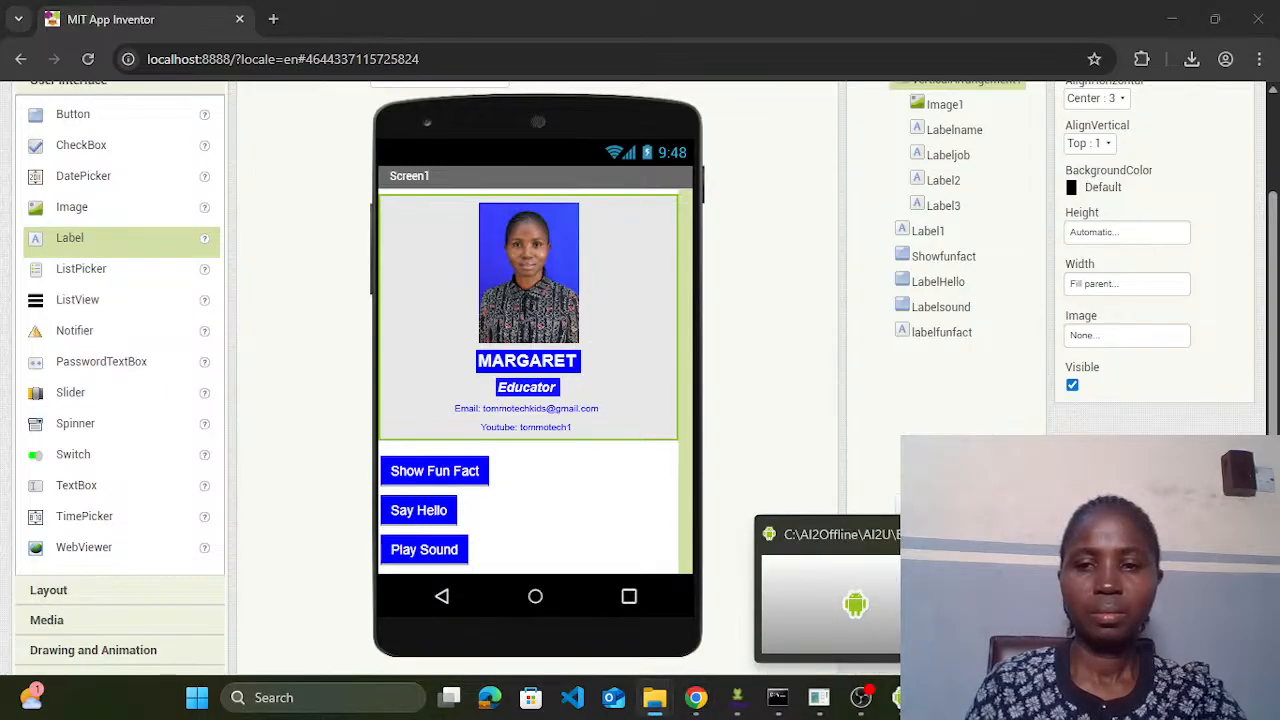
mouse_move(1000, 604)
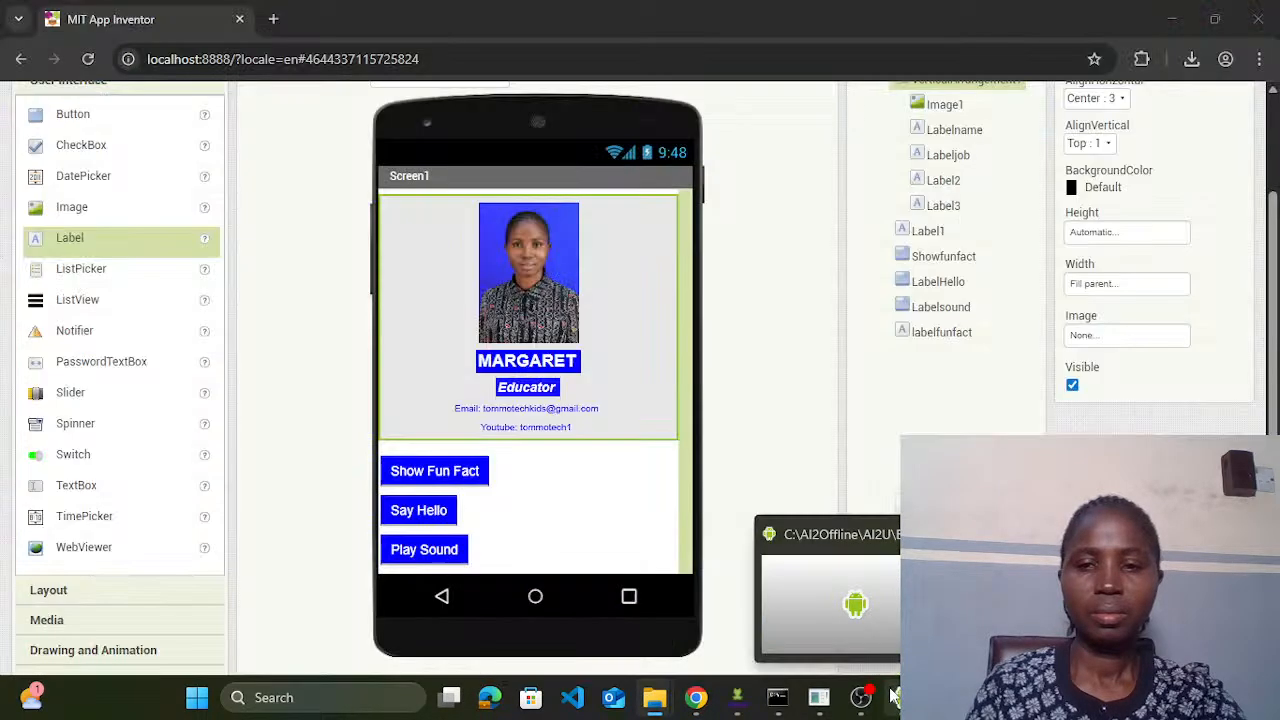
mouse_move(829, 622)
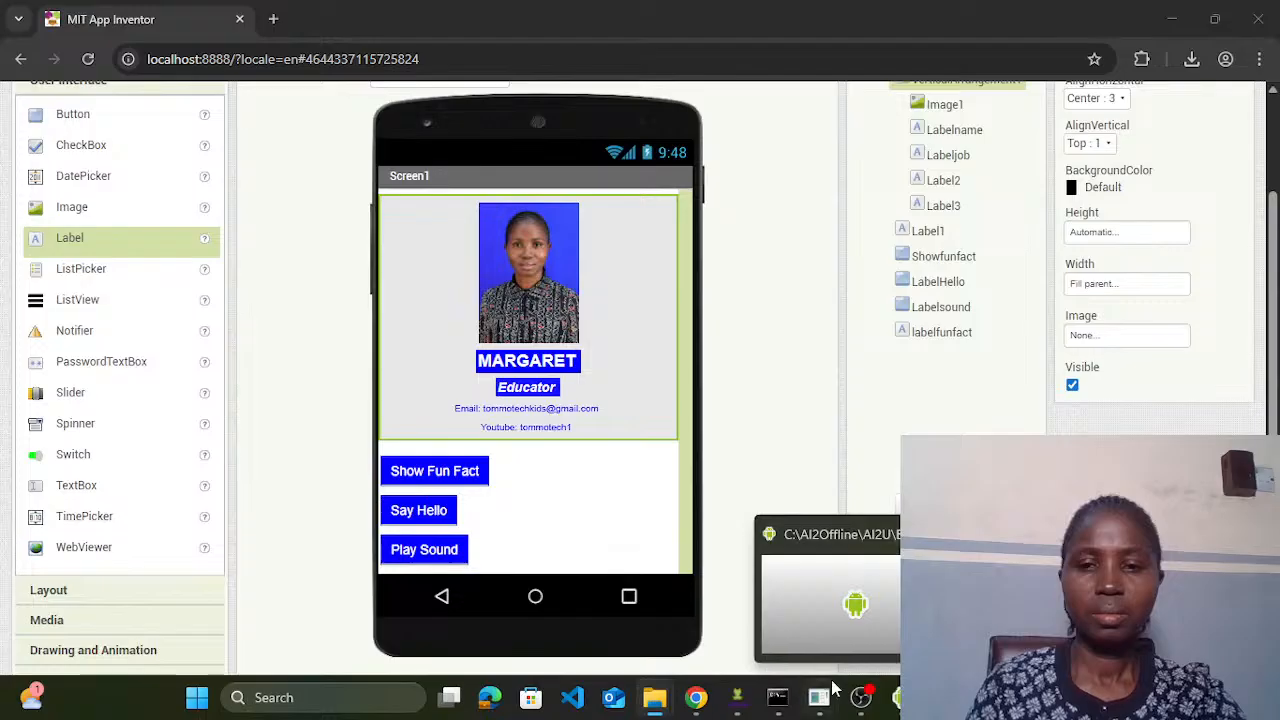
mouse_move(694, 700)
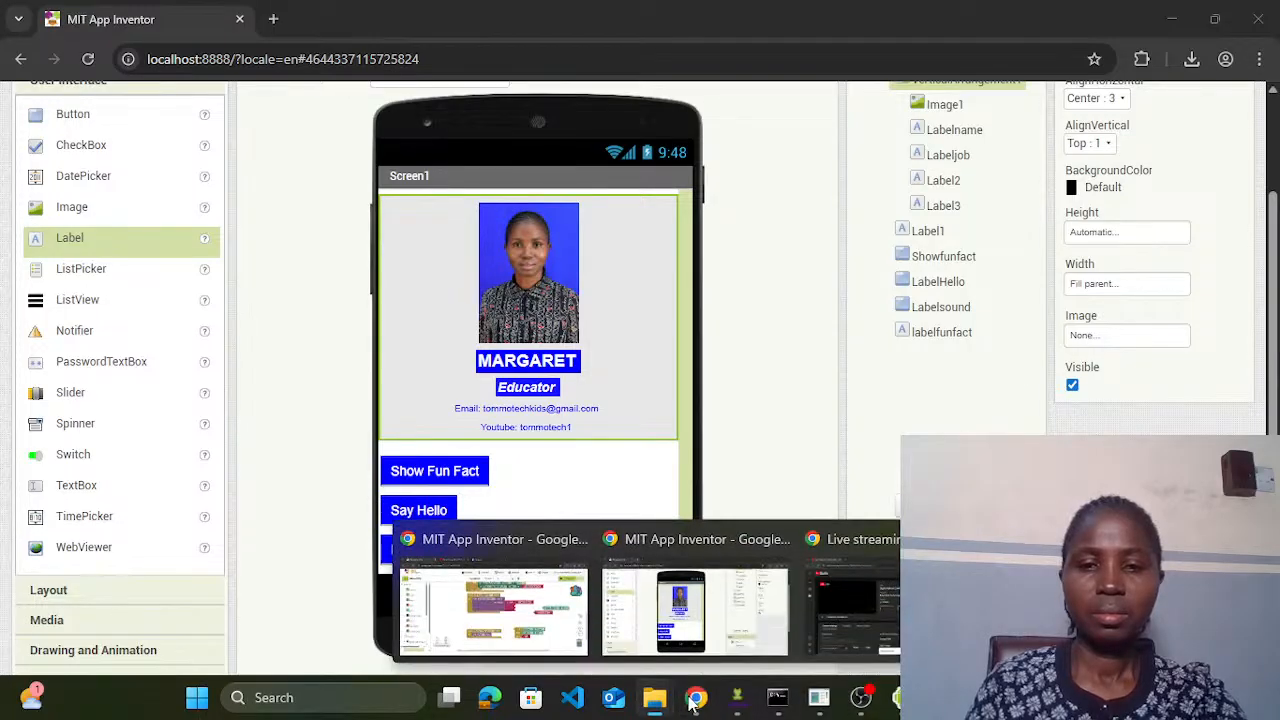
click(670, 608)
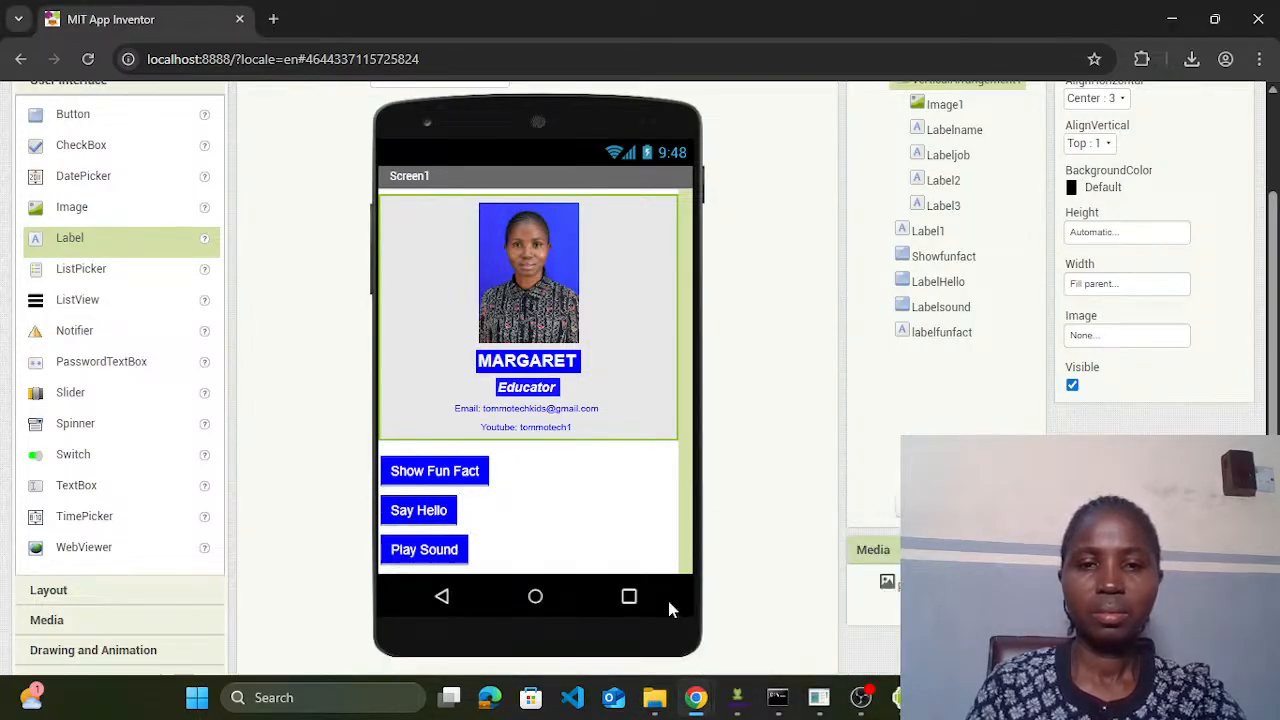
click(552, 427)
click(621, 404)
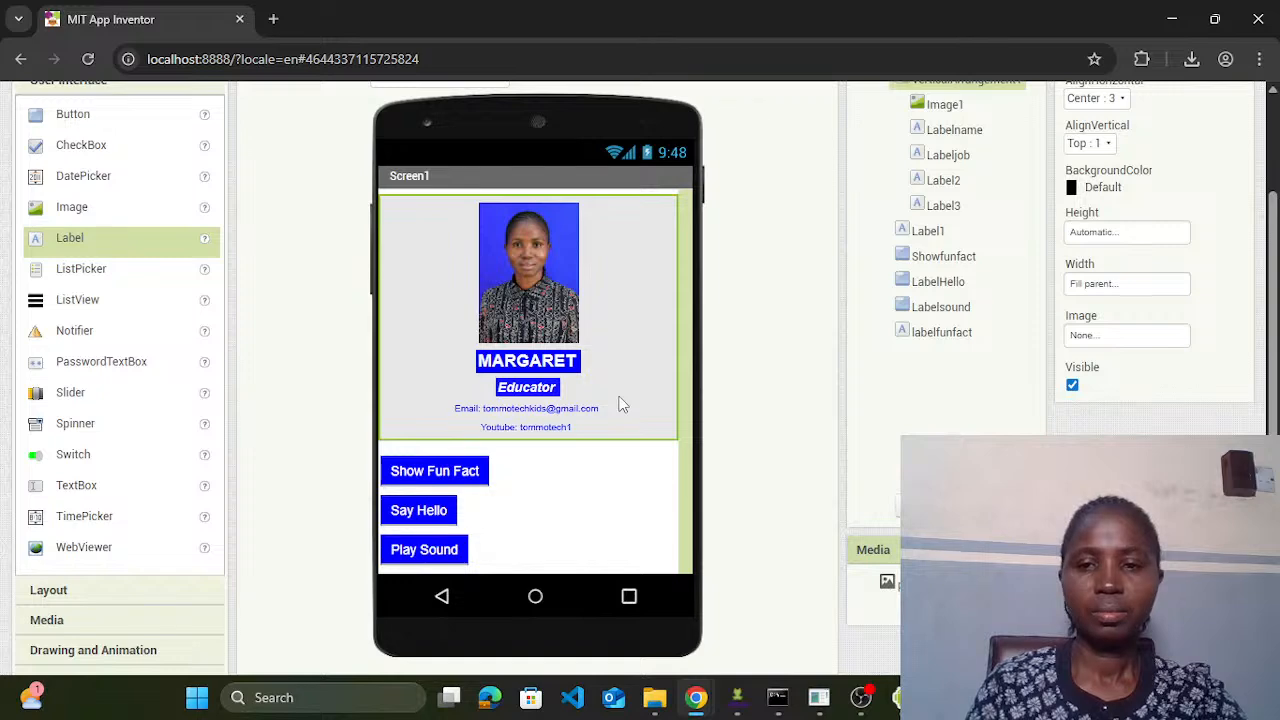
Step: Switch to the emulator window and place it beside the designer's phone preview
mouse_move(898, 697)
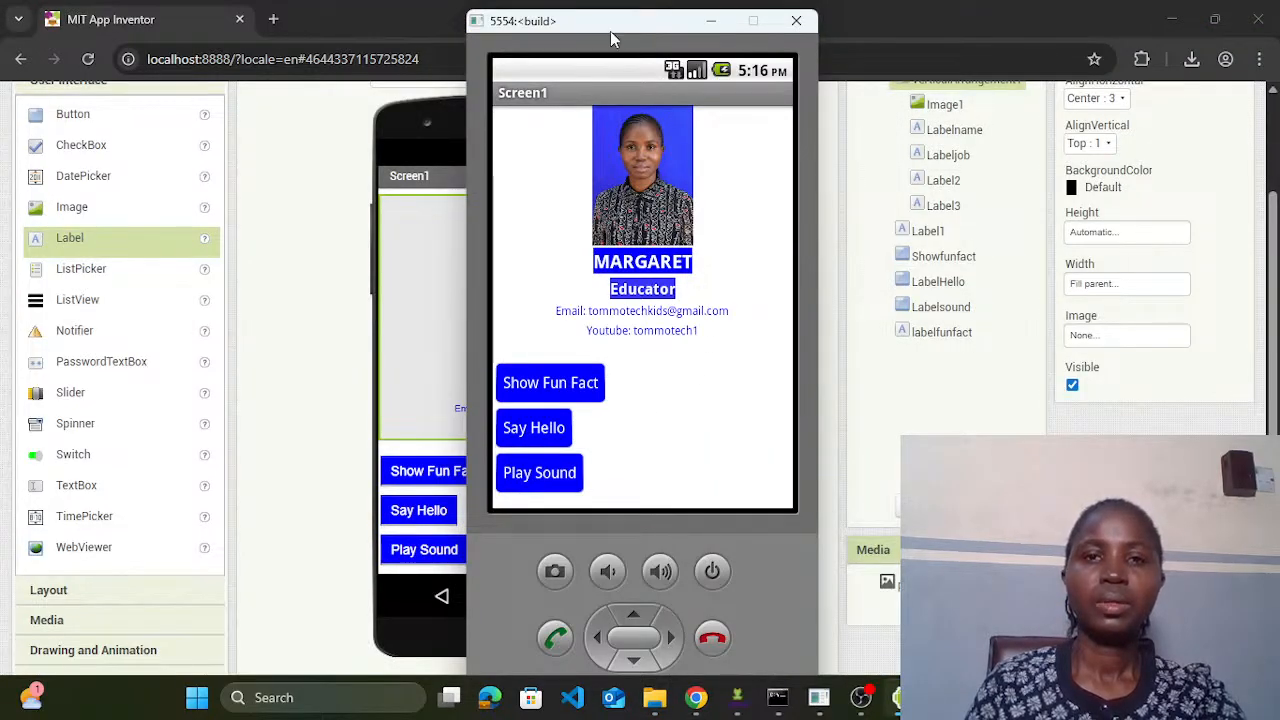
drag(610, 20, 910, 40)
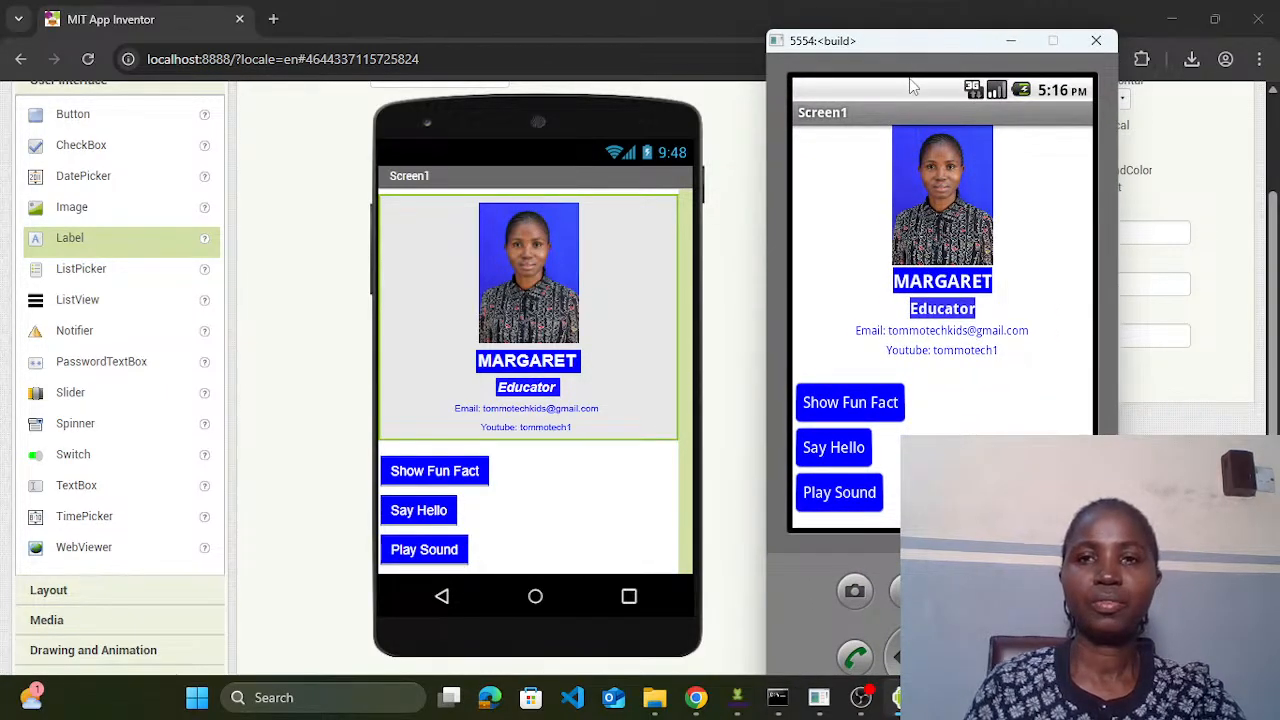
drag(914, 43, 917, 88)
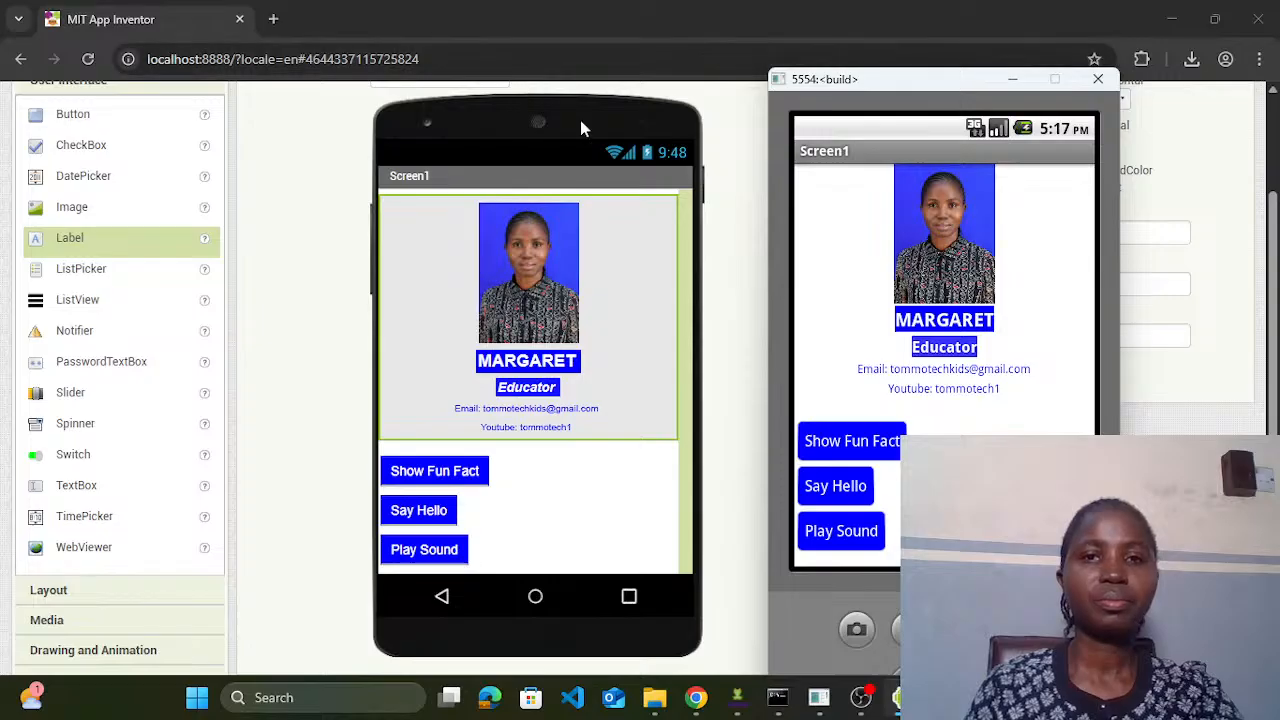
Step: Return to the designer, check the connection options, and reload the App Inventor page
drag(1272, 250, 1259, 125)
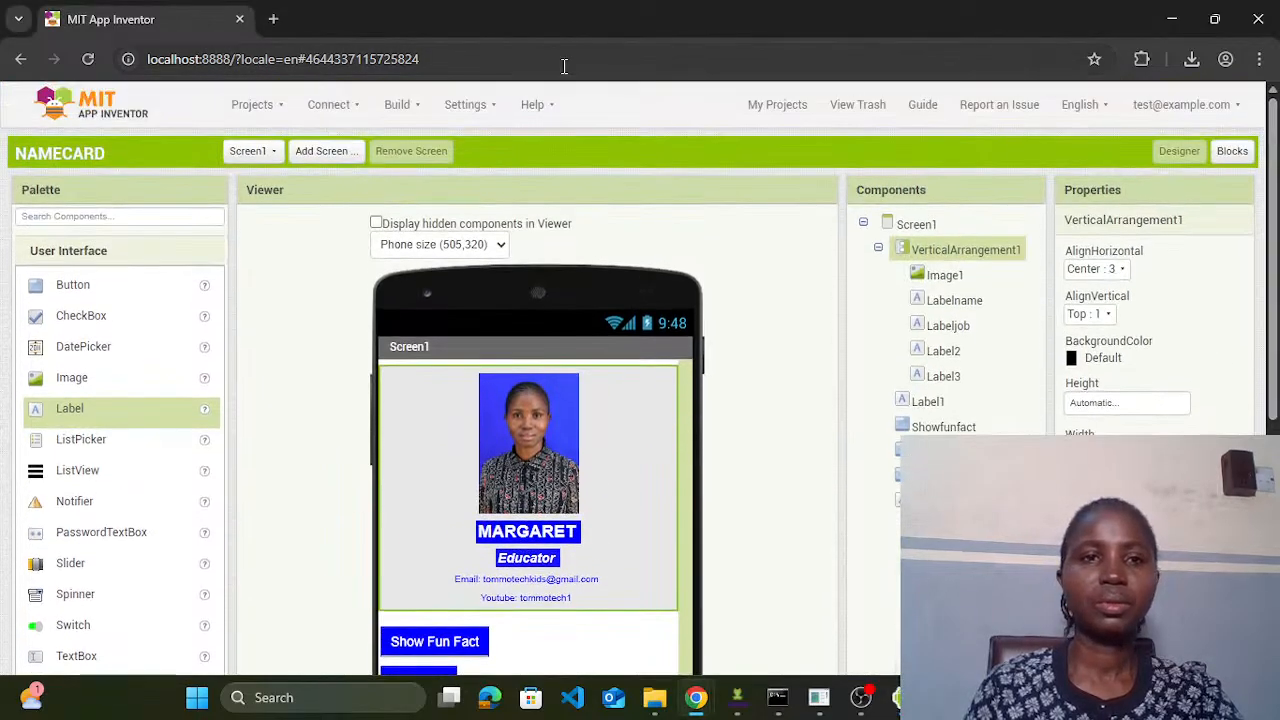
right_click(360, 108)
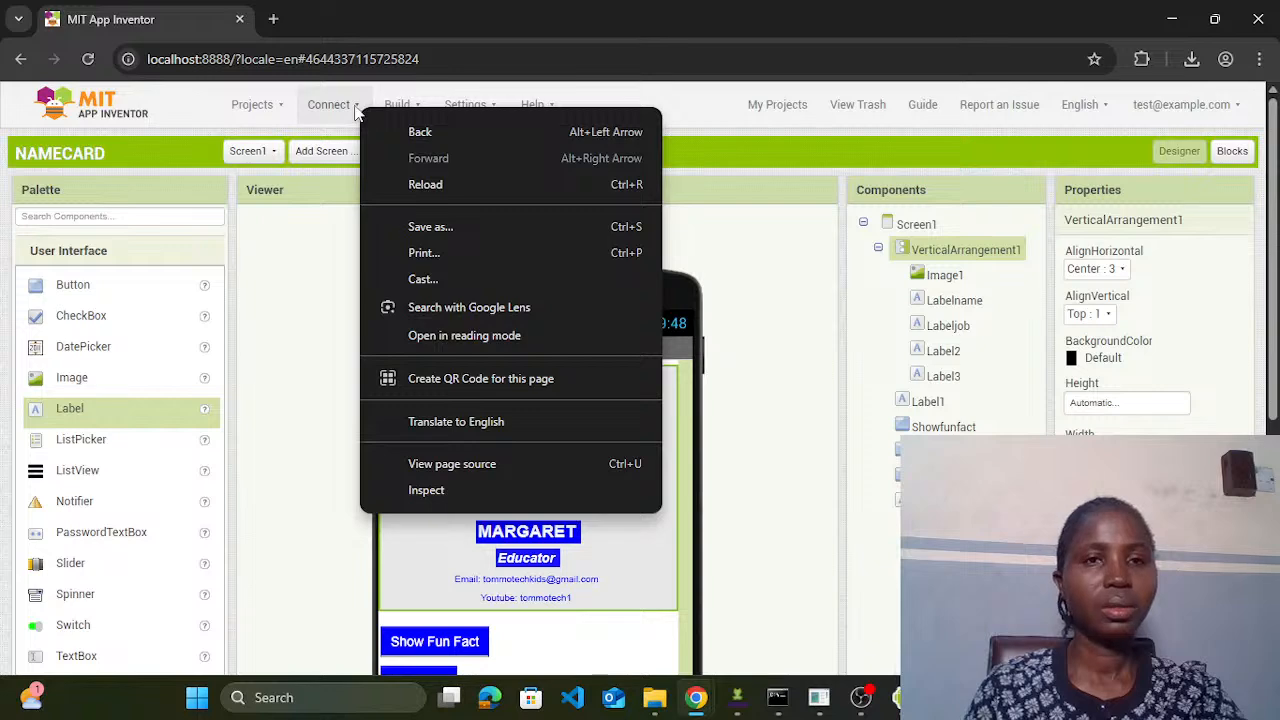
click(350, 108)
click(352, 108)
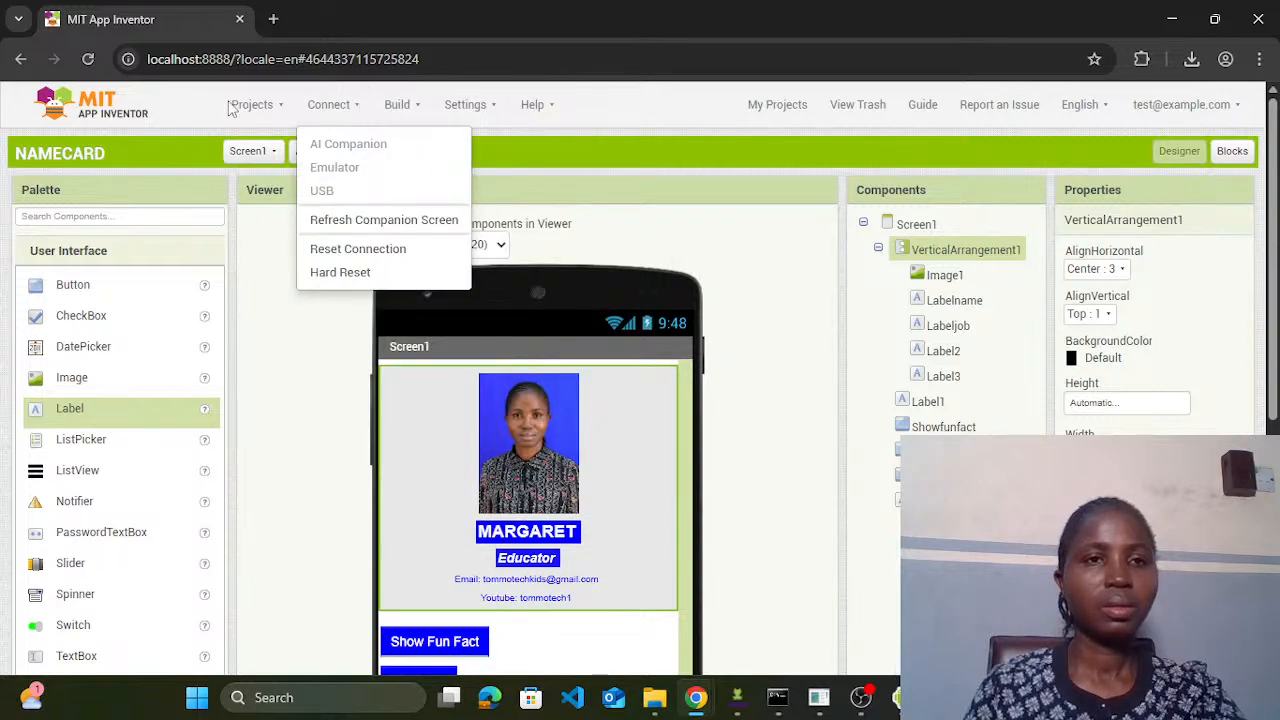
click(88, 58)
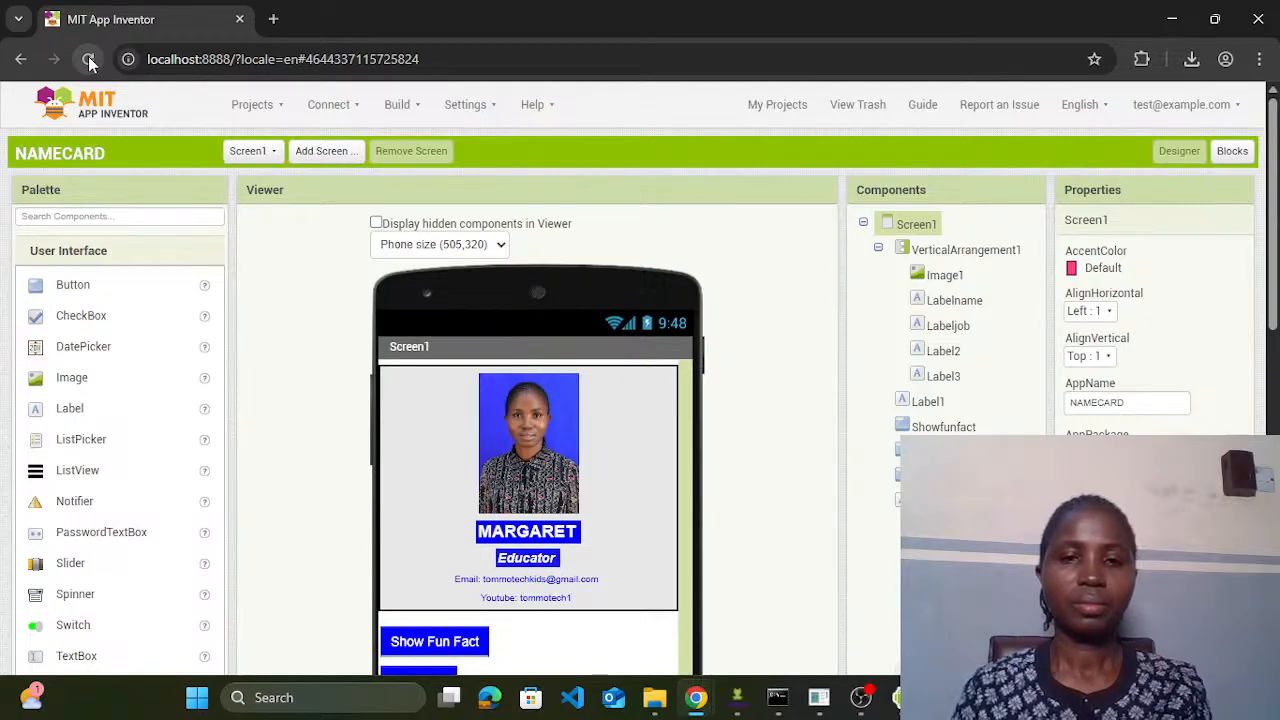
Step: Connect the NAMECARD project to the phone through AI Companion, and dismiss the version check and network error dialogs
click(360, 110)
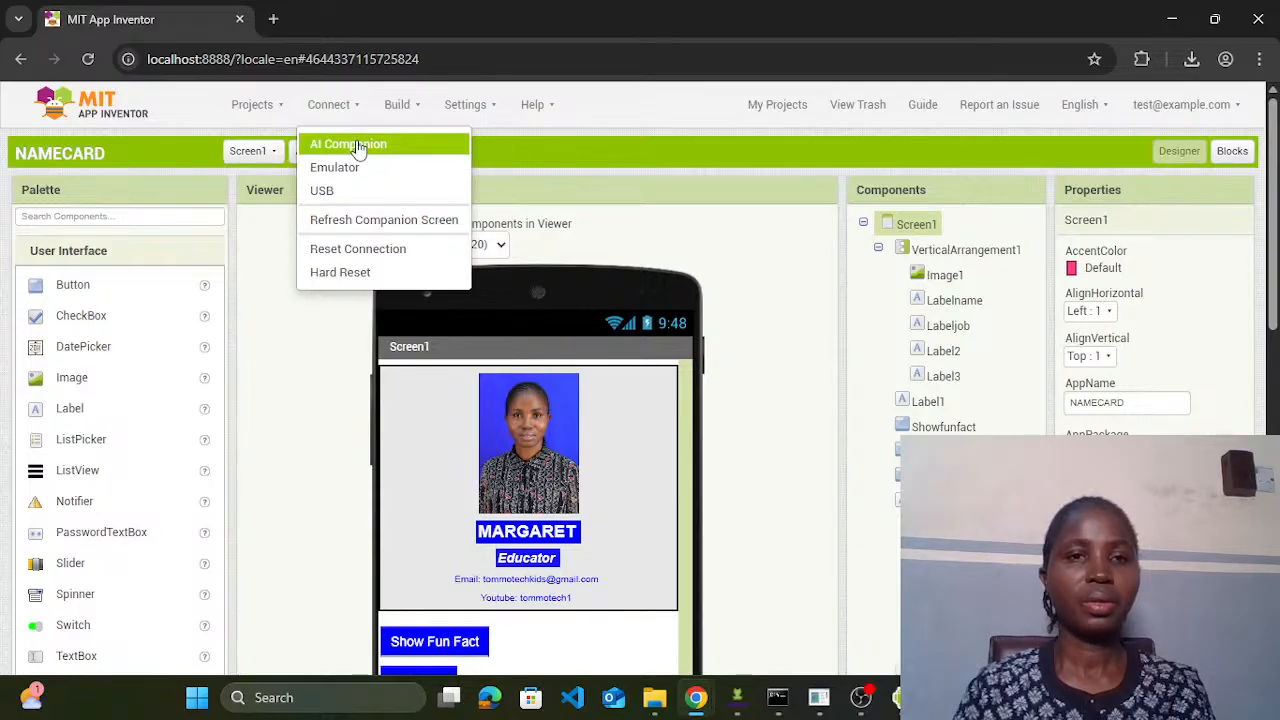
click(358, 146)
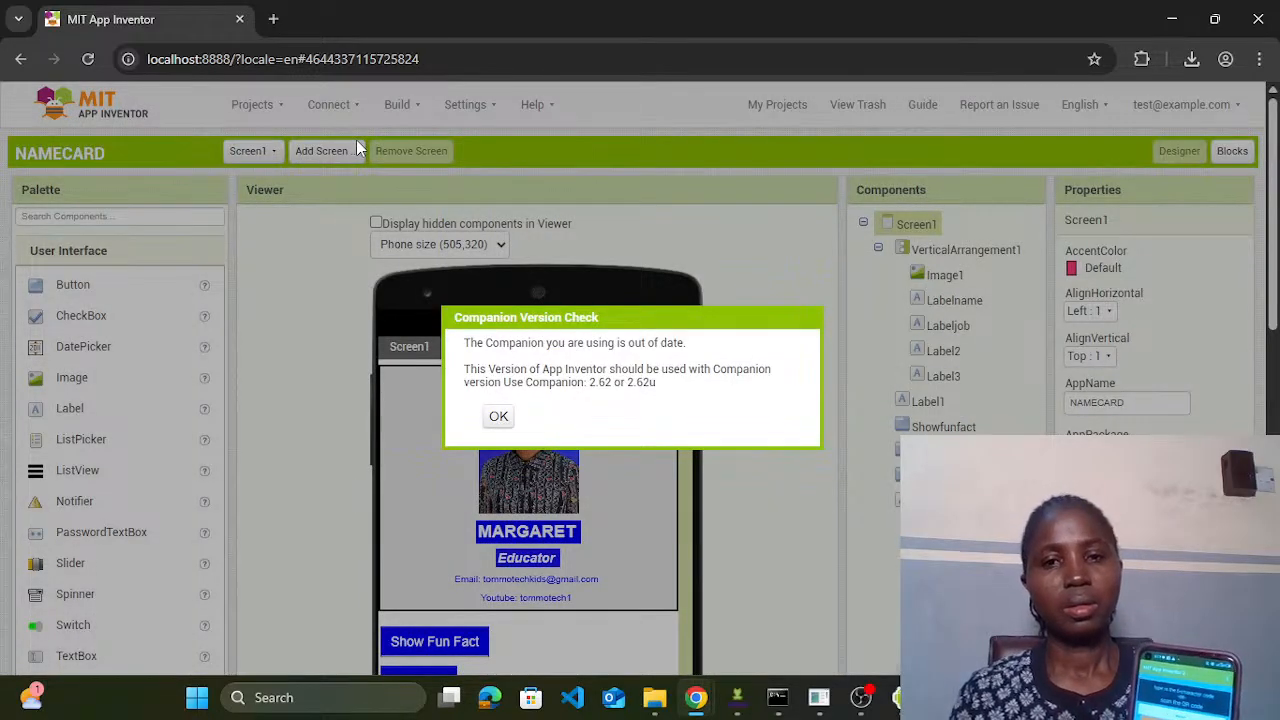
click(499, 417)
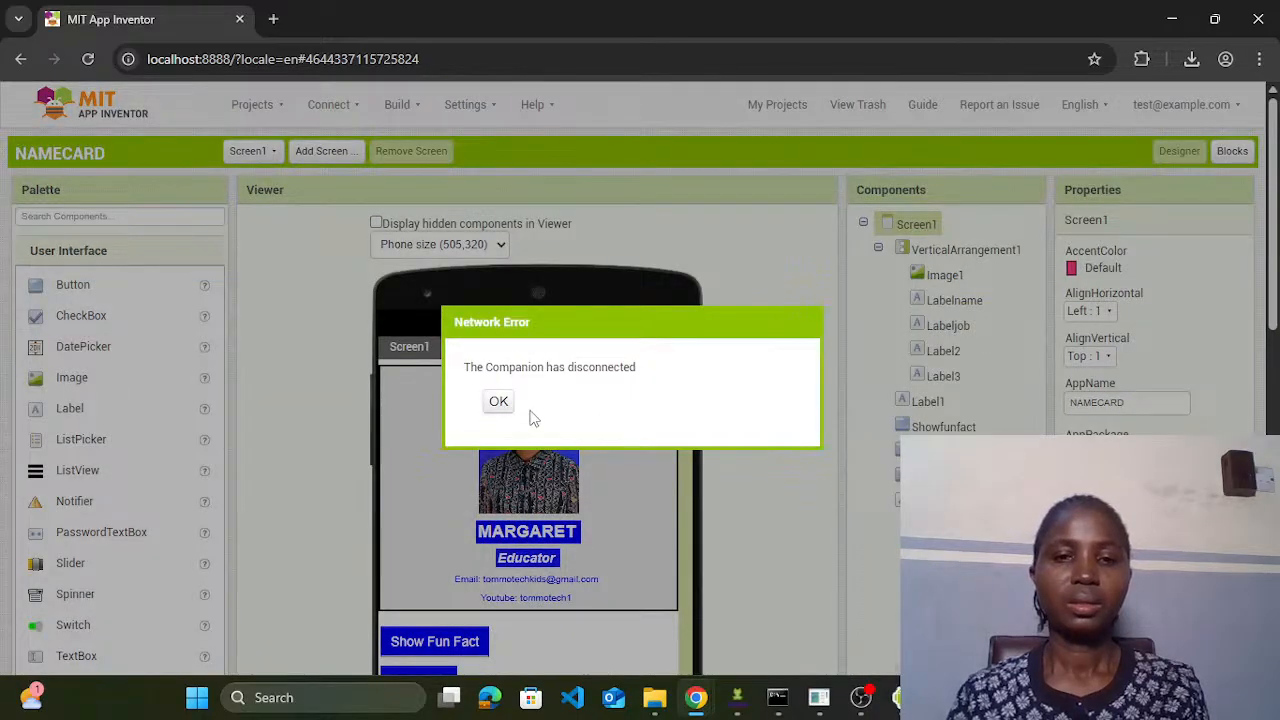
click(499, 402)
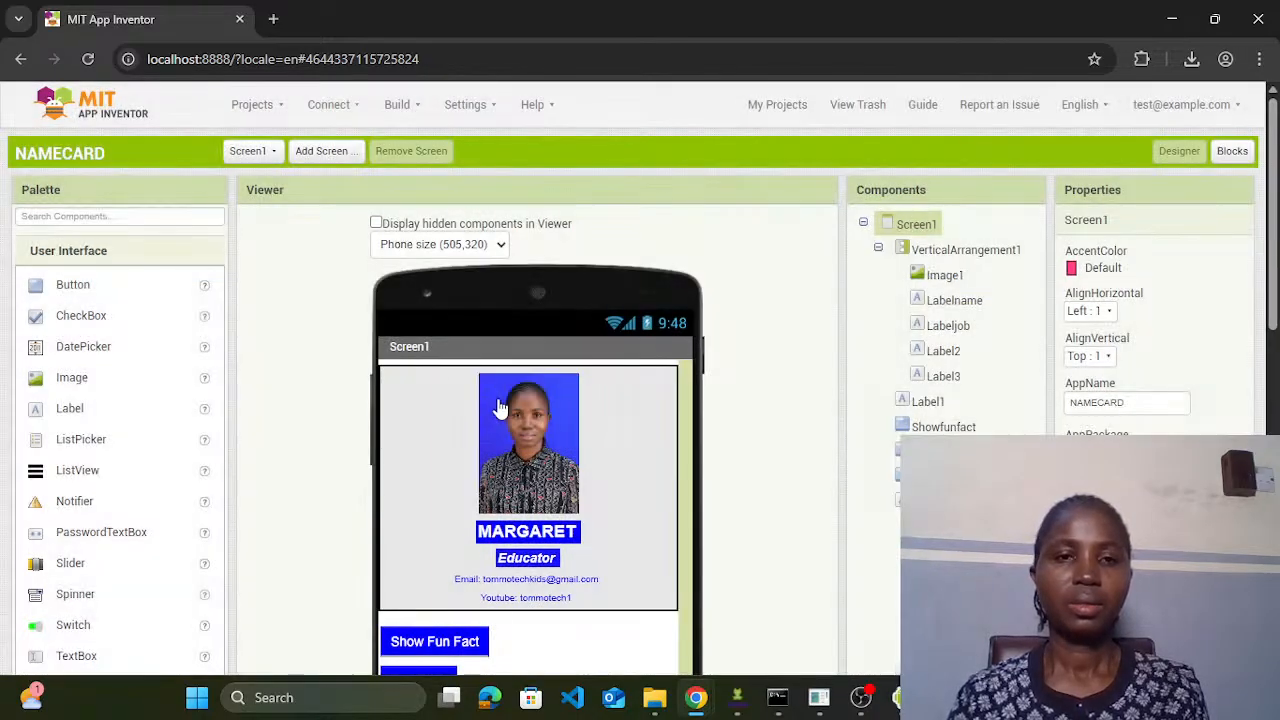
Step: Reconnect the NAMECARD project to the phone through AI Companion and dismiss the version check dialog
click(358, 108)
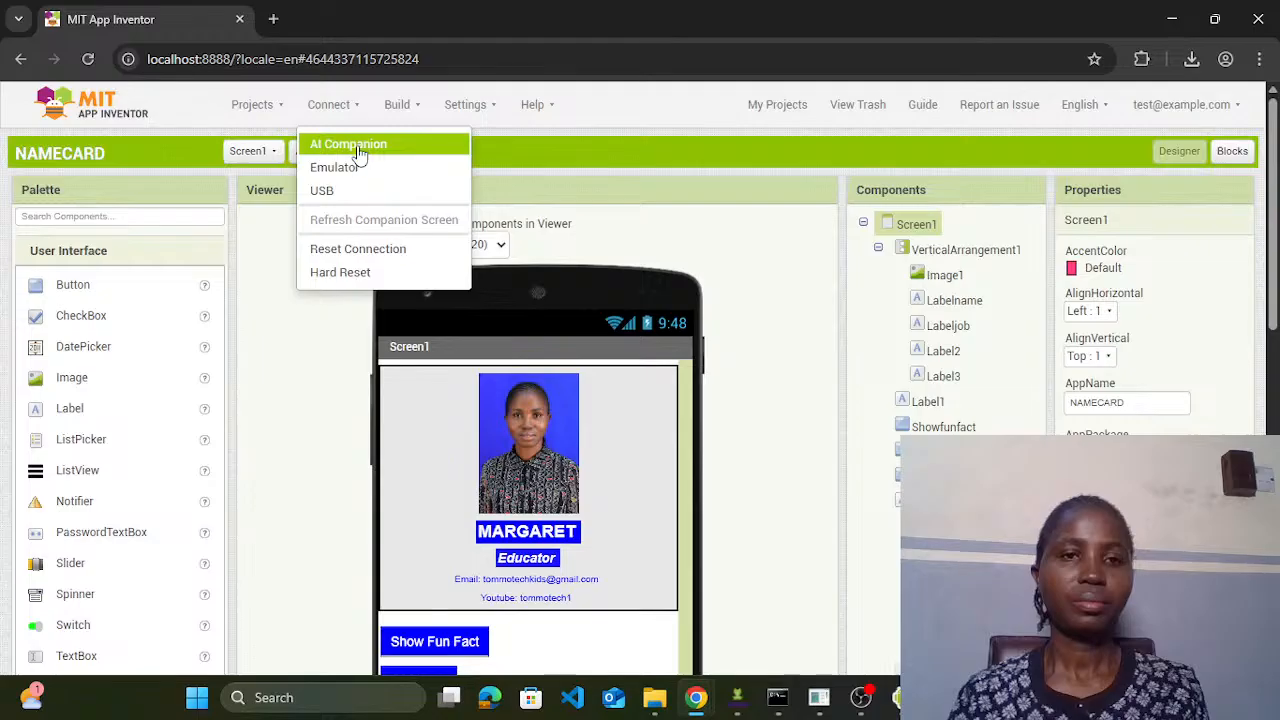
click(358, 146)
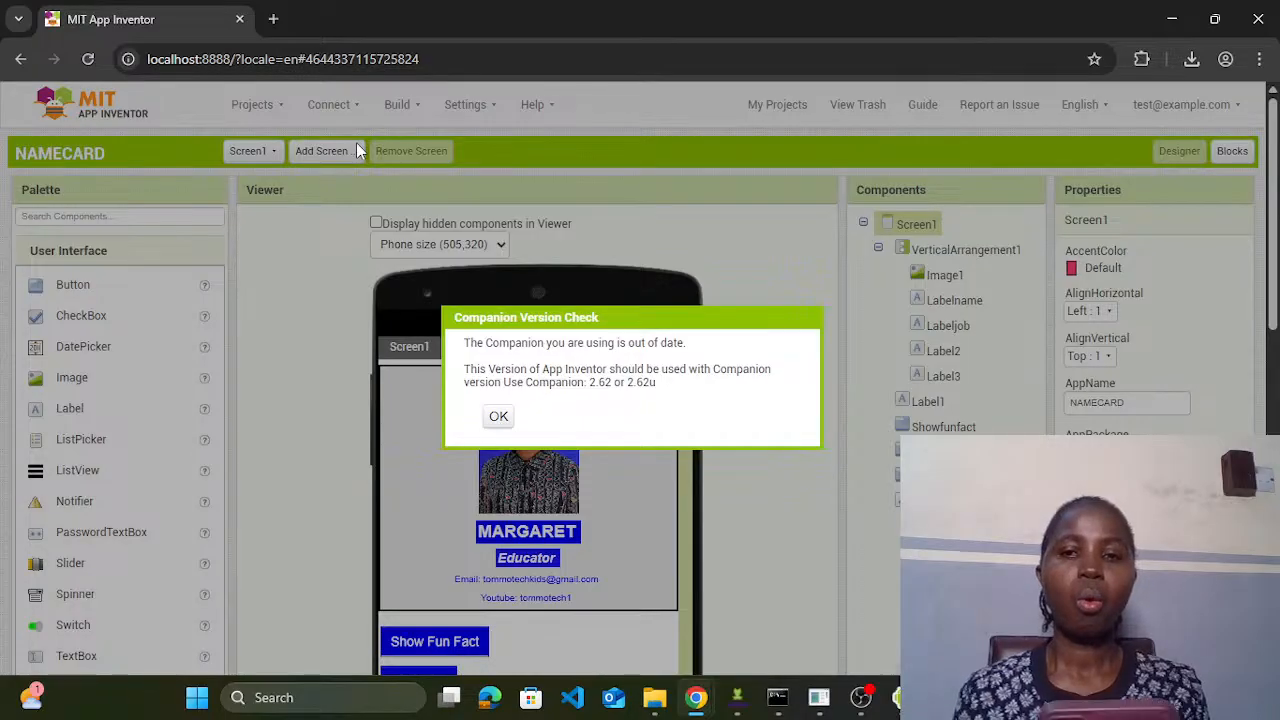
right_click(496, 421)
click(496, 421)
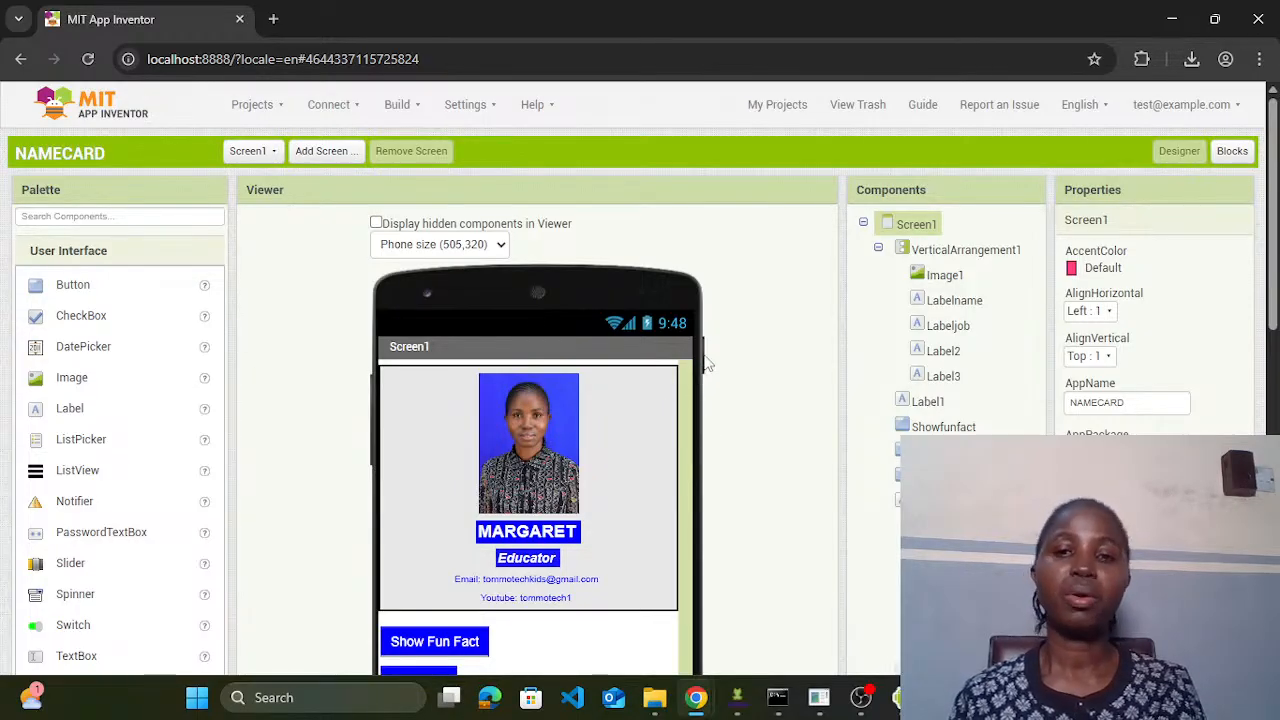
Step: Select the Show Fun Fact button in the phone preview and examine its properties
scroll(658, 426, down, 3)
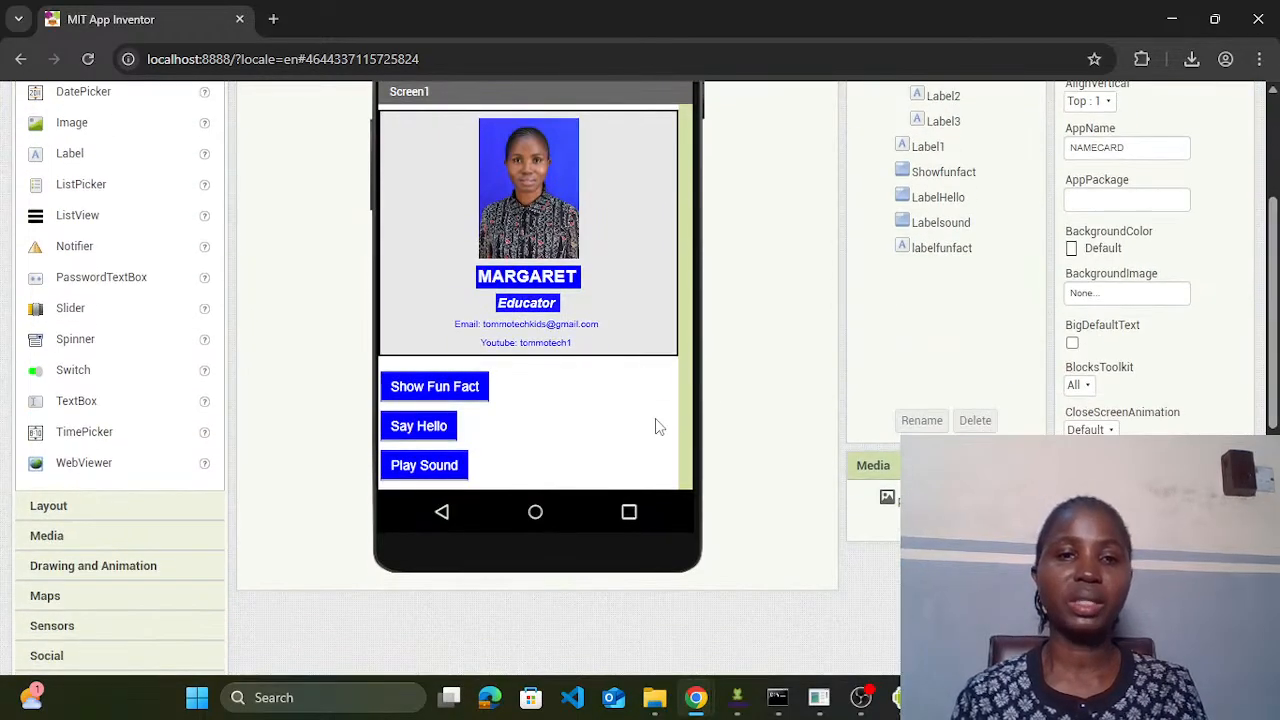
click(458, 398)
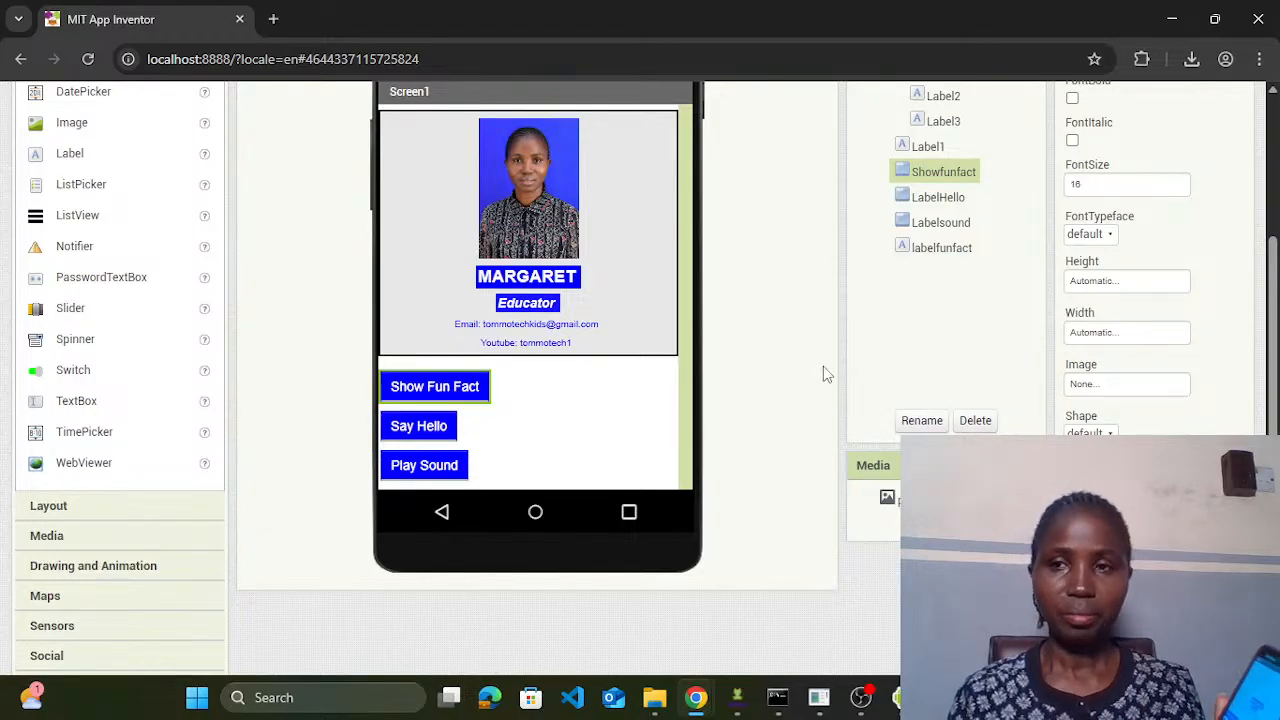
scroll(1262, 300, up, 2)
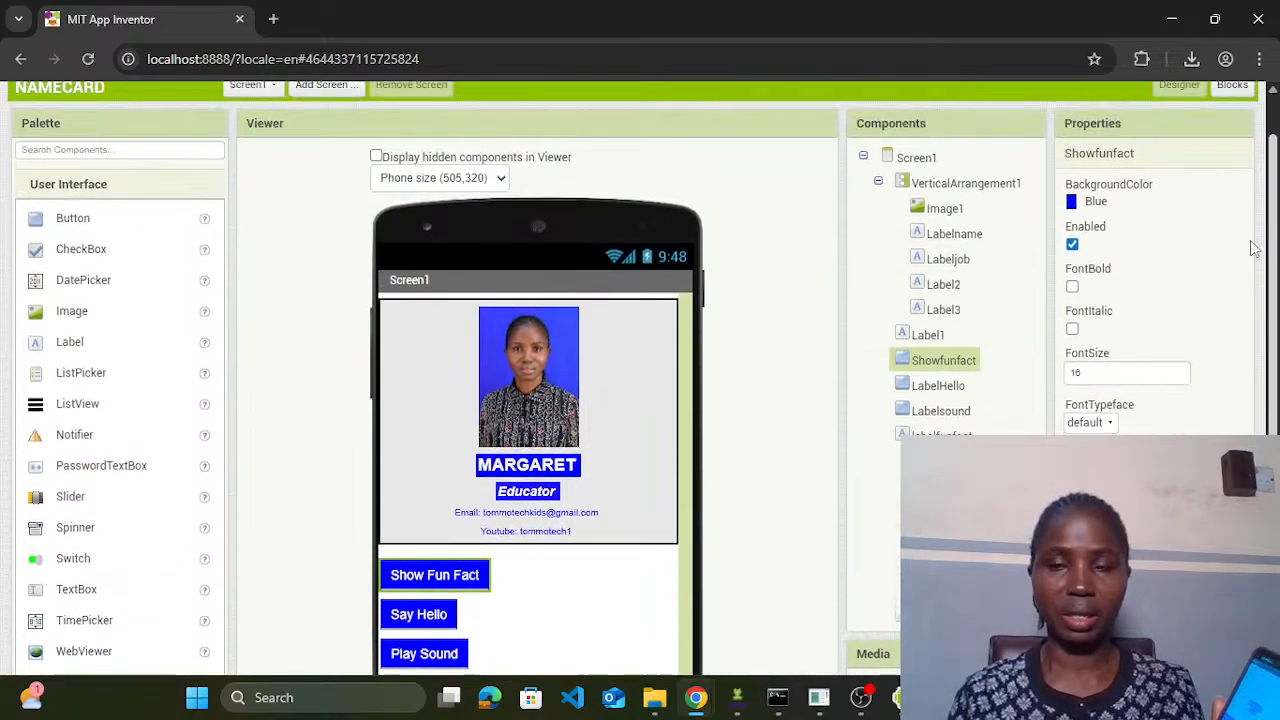
scroll(1262, 283, down, 1)
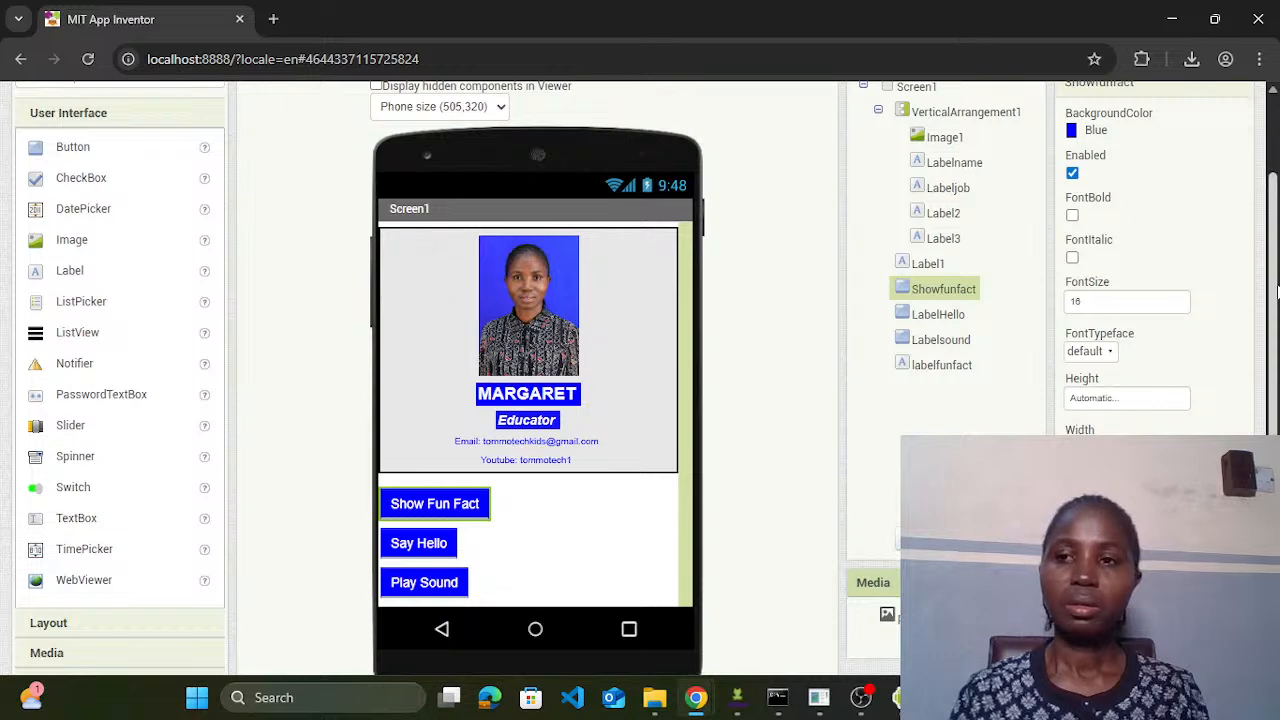
drag(1277, 286, 1262, 368)
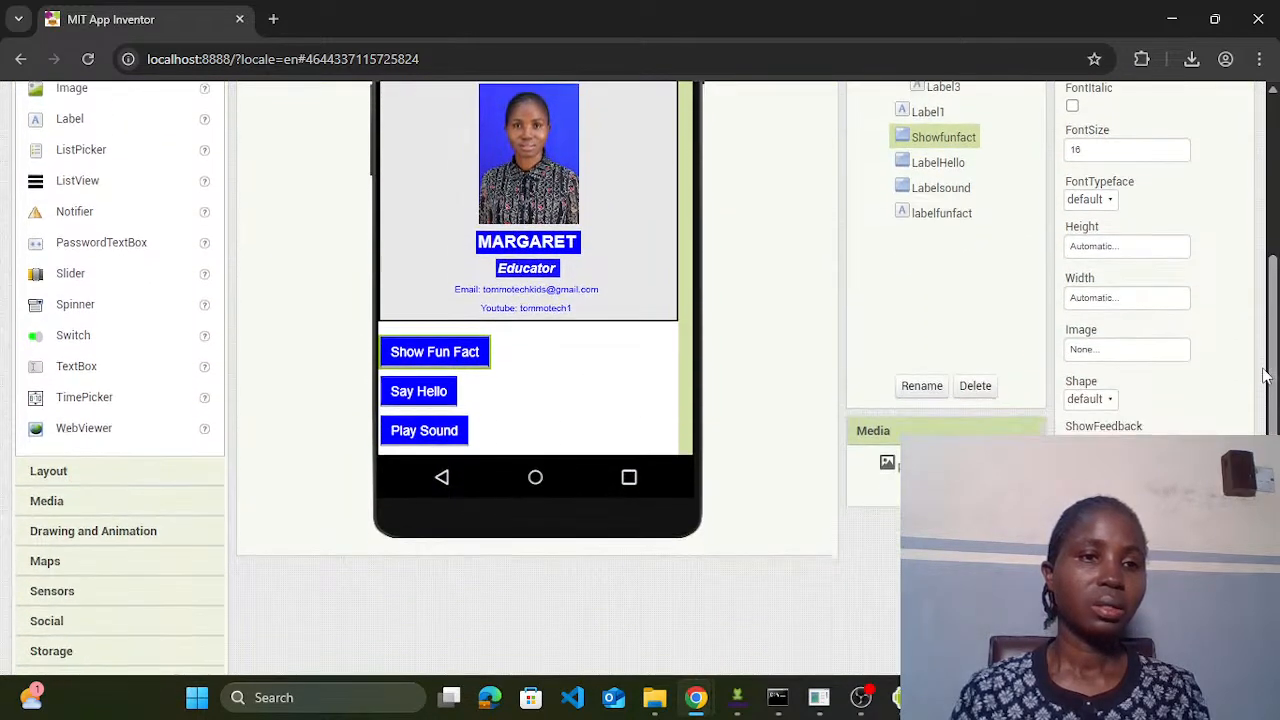
Step: Add a Sound component from the media components to Screen1 of the name card app
click(72, 500)
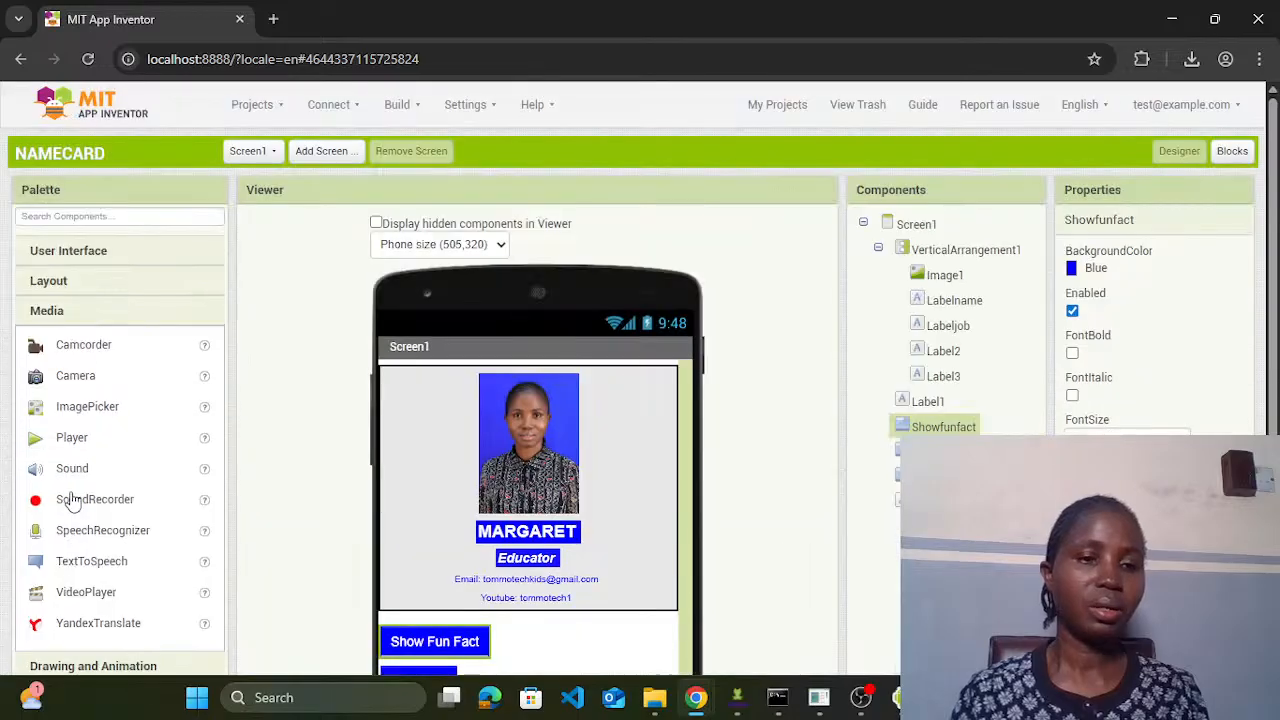
drag(80, 470, 557, 649)
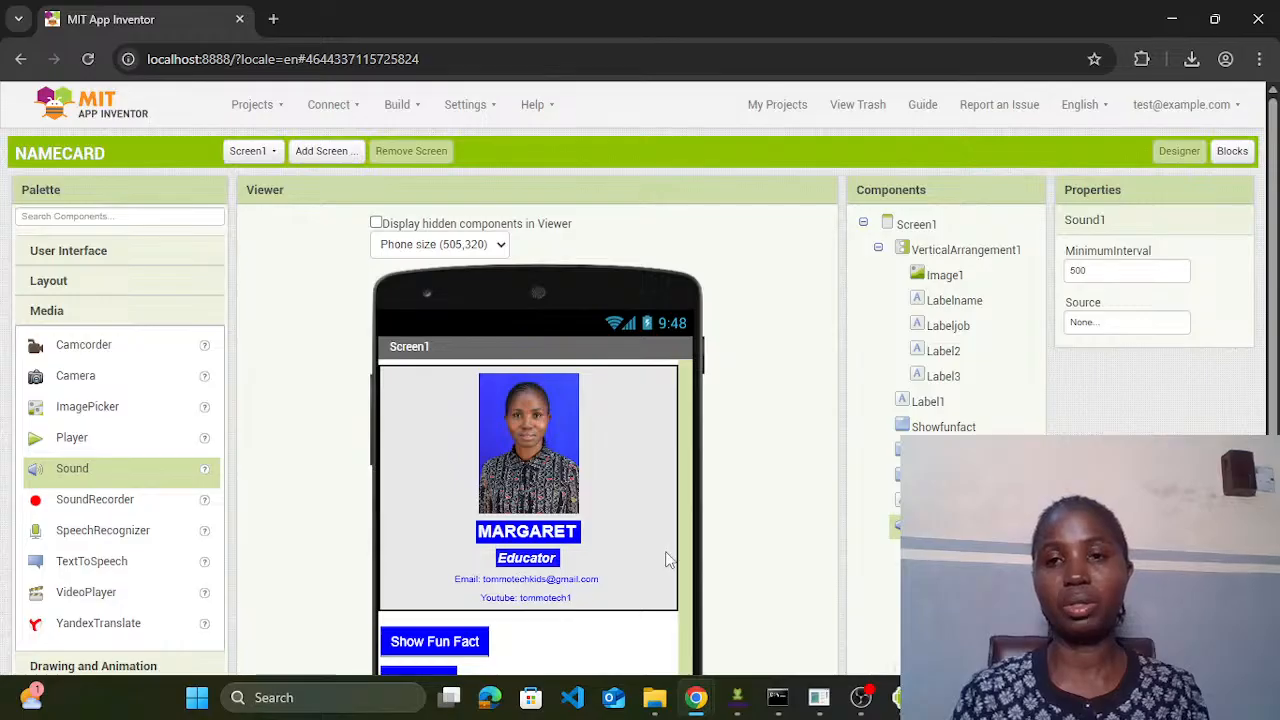
scroll(640, 380, down, 3)
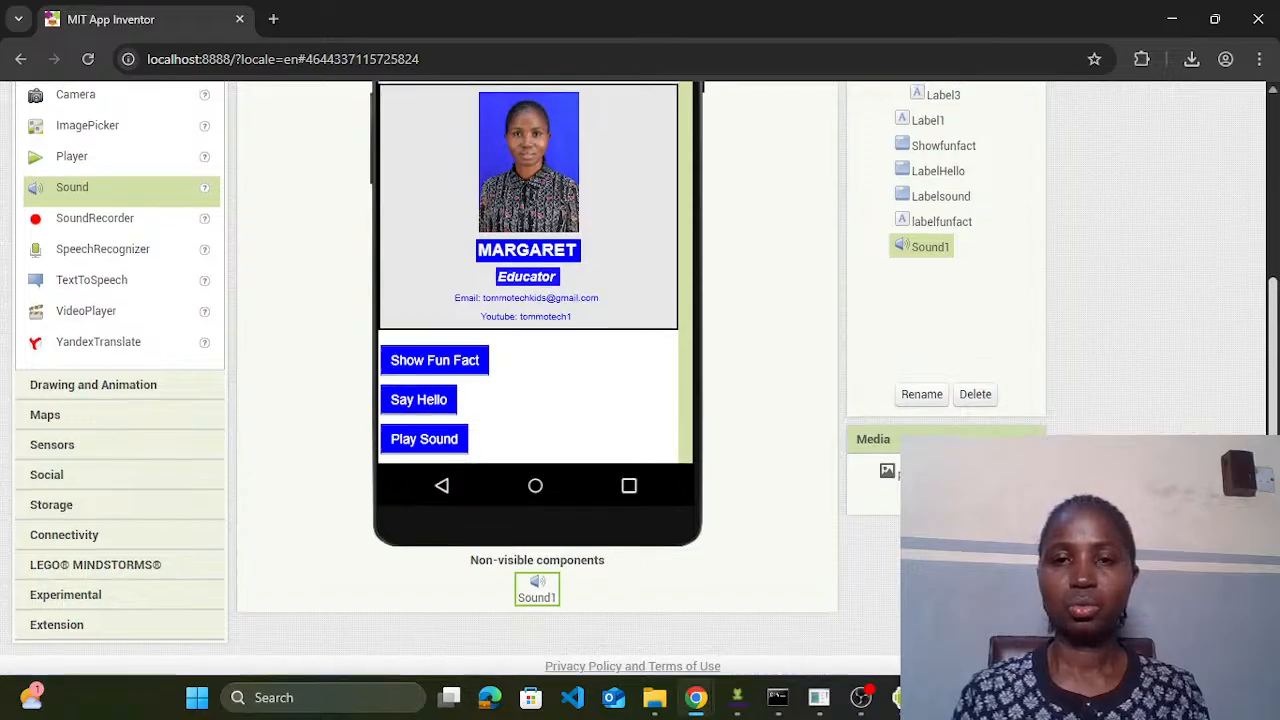
scroll(1268, 427, up, 2)
scroll(1268, 427, up, 3)
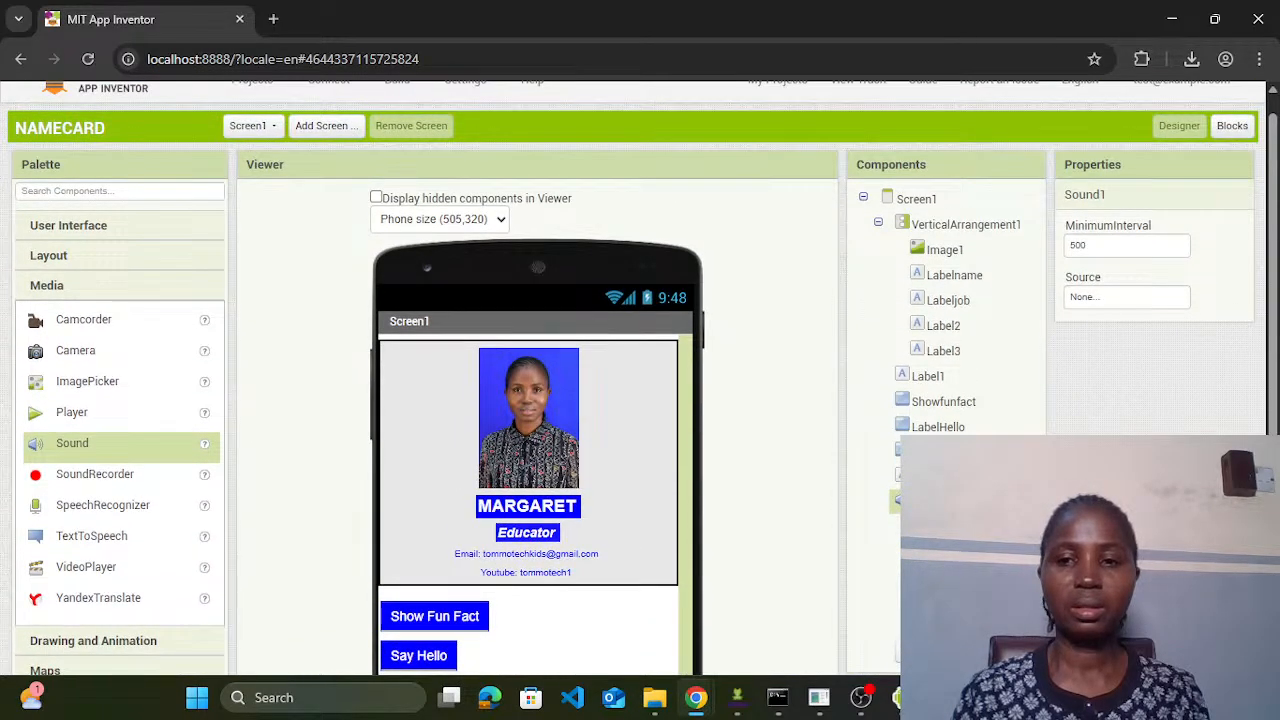
Step: Try to rename the new Sound component to Labelsound and dismiss the alert
click(921, 651)
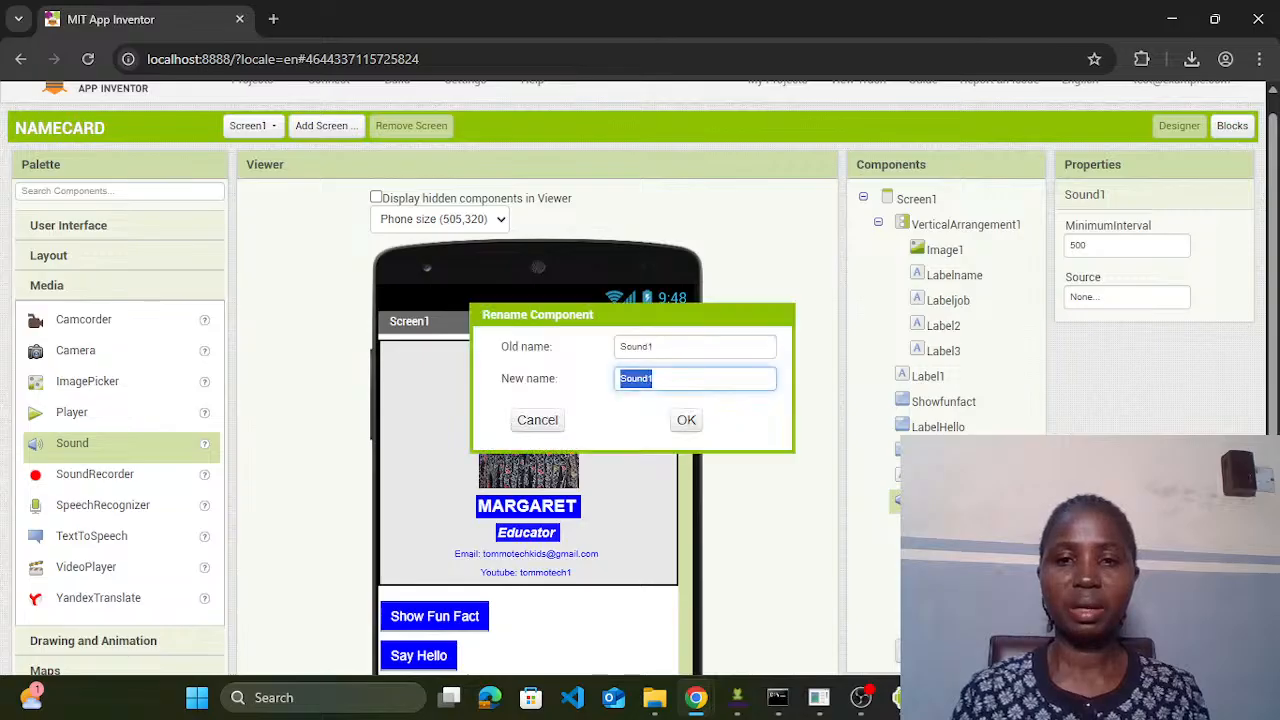
text(Lab)
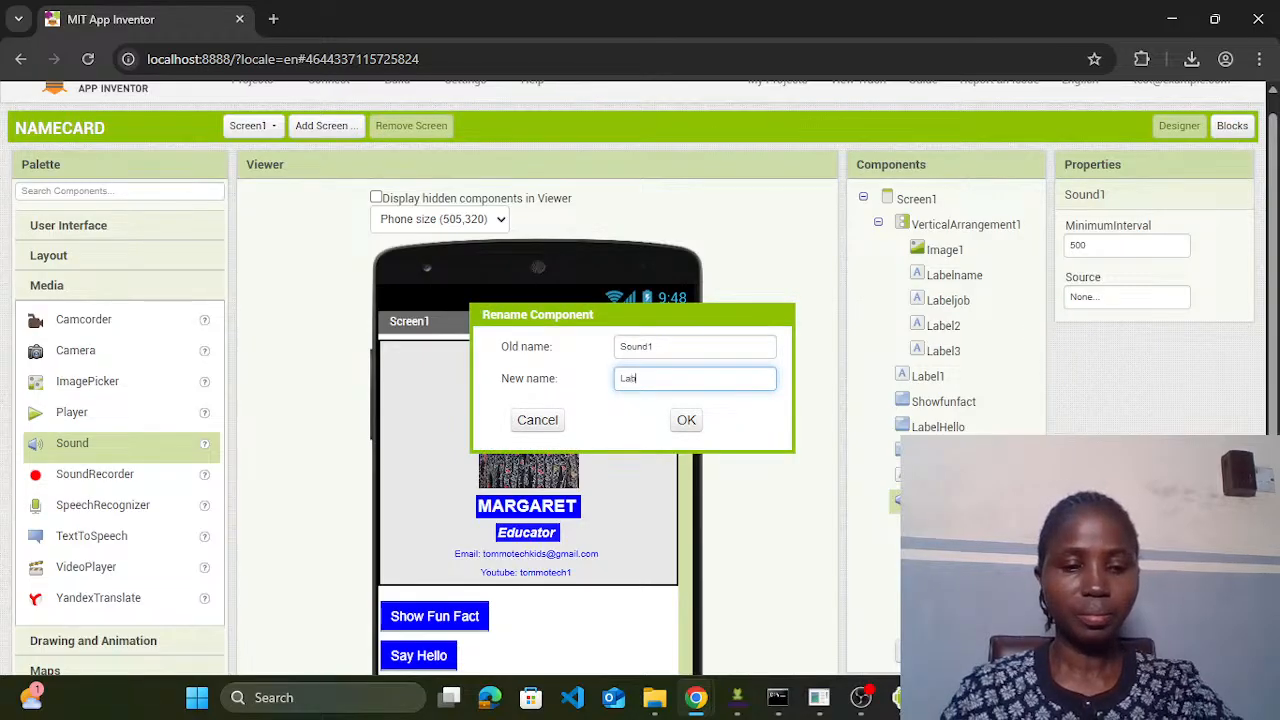
text(el s)
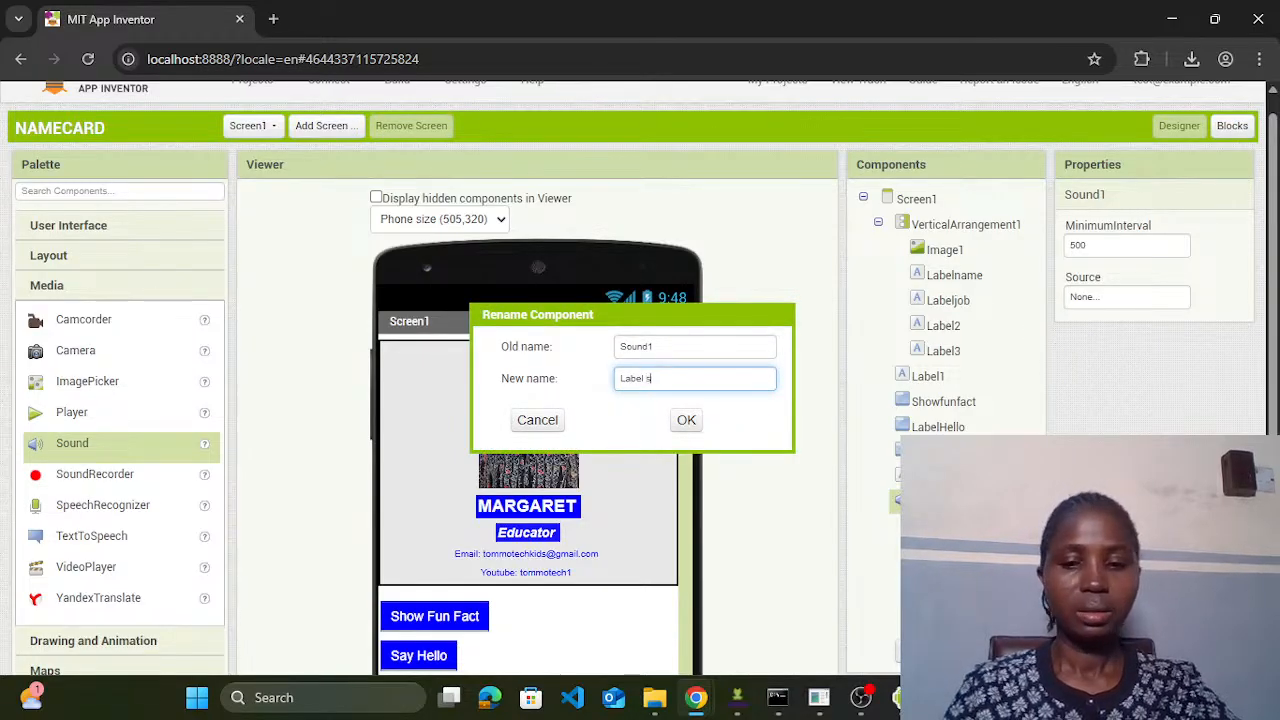
key(BackSpace)
key(BackSpace)
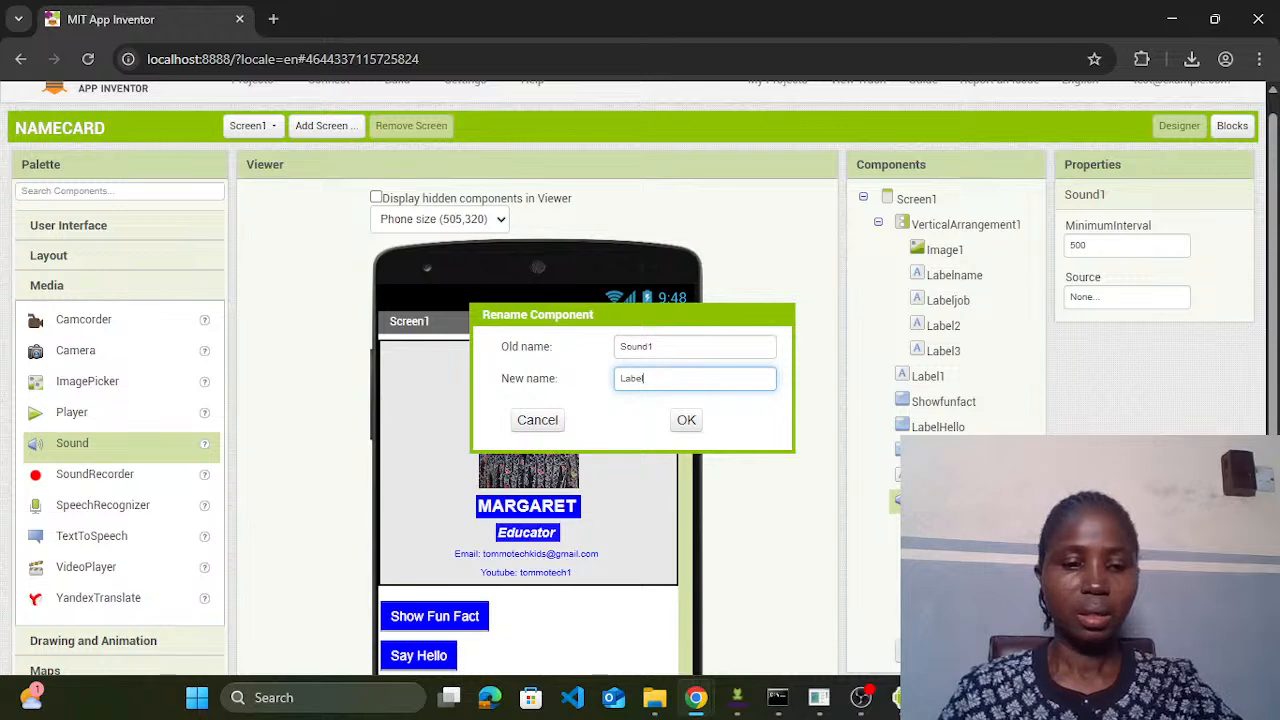
text(sound)
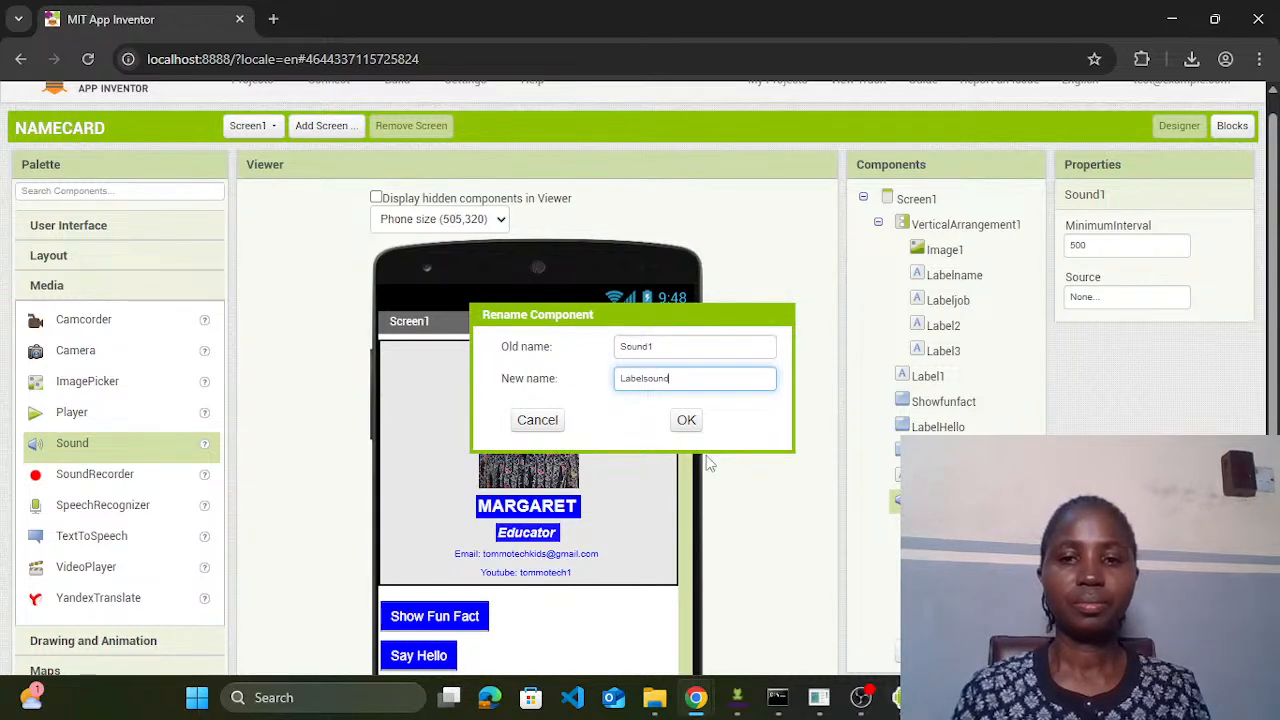
click(685, 422)
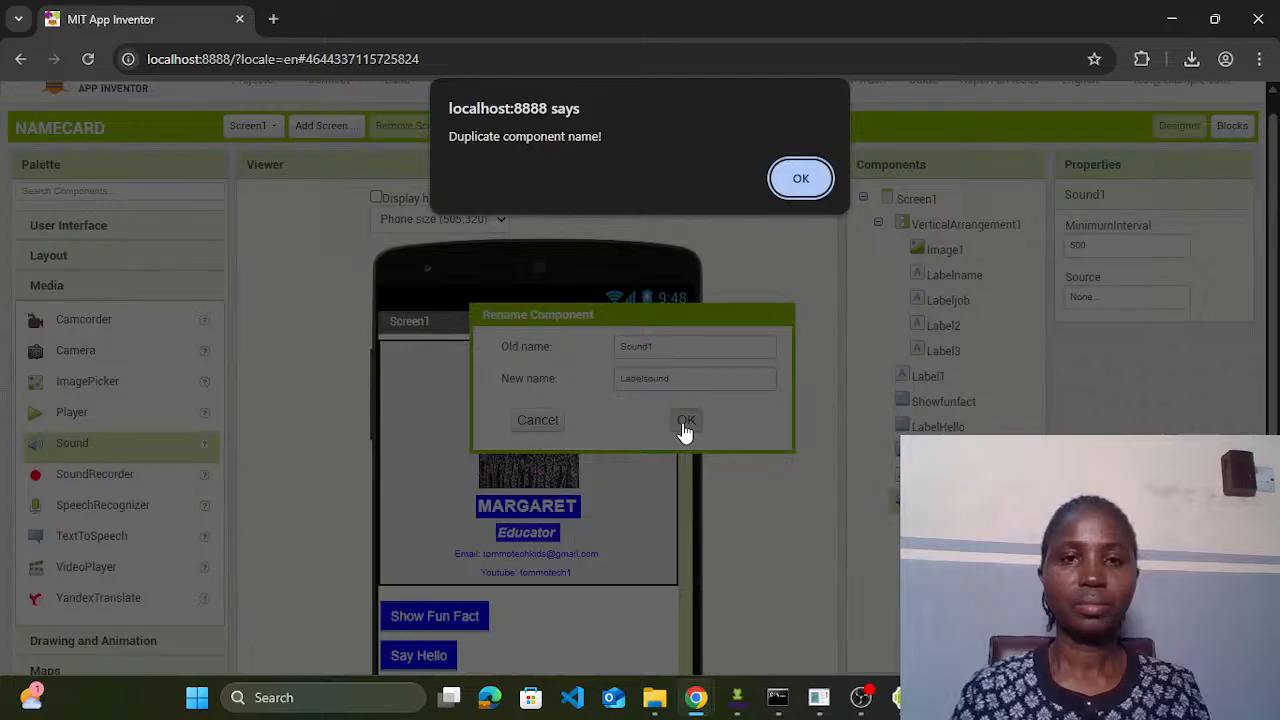
click(790, 186)
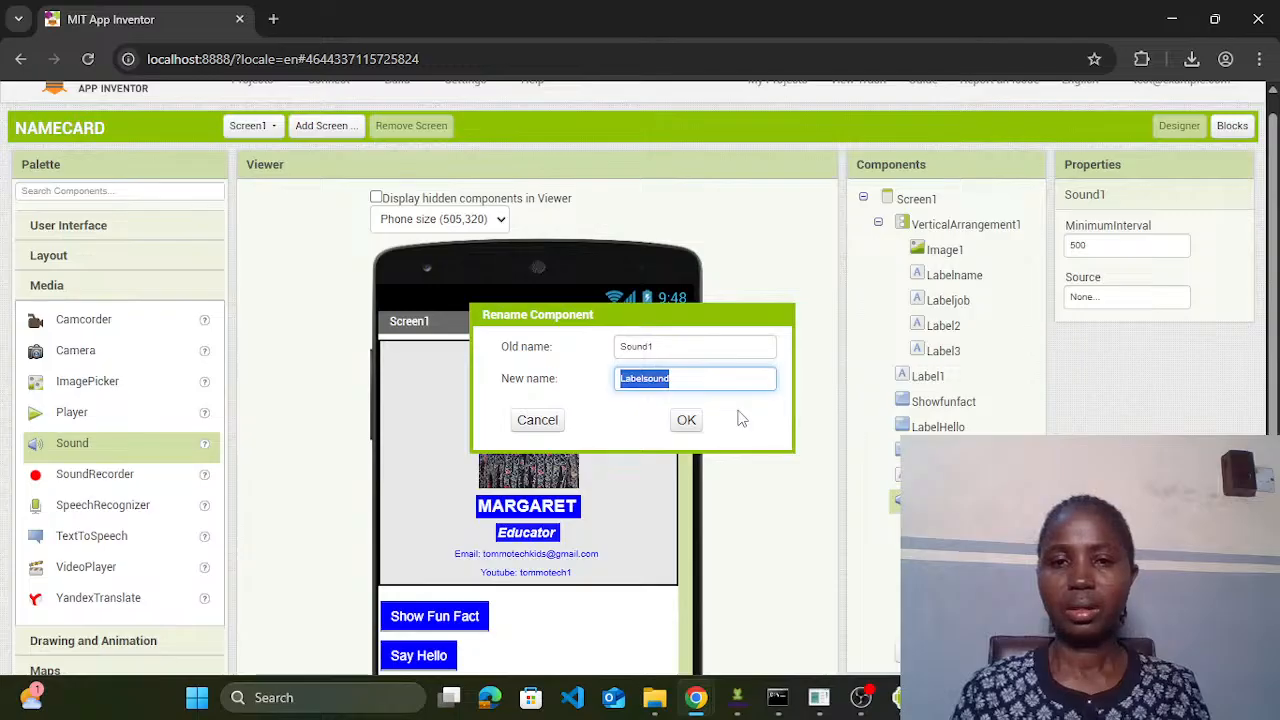
Step: Rename the Sound component as Playsound
click(705, 378)
key(BackSpace)
key(BackSpace)
key(BackSpace)
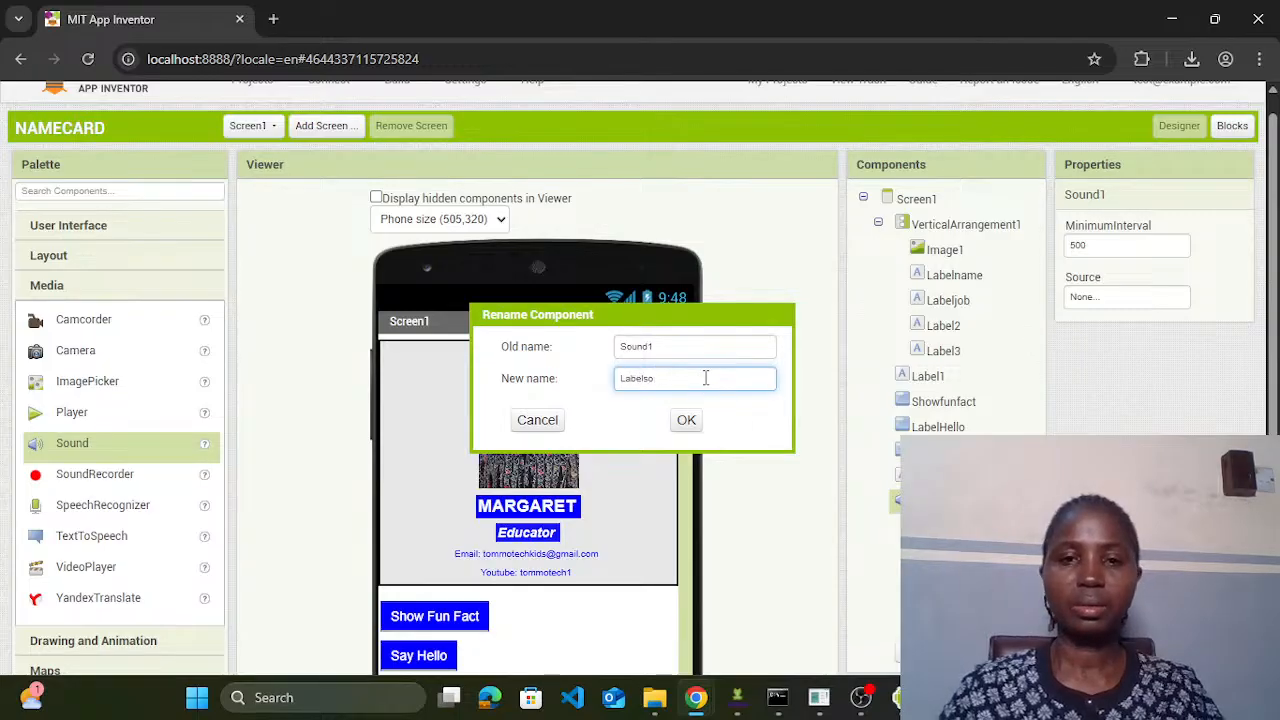
key(BackSpace)
key(BackSpace)
key(BackSpace)
key(BackSpace)
key(BackSpace)
key(BackSpace)
text(P)
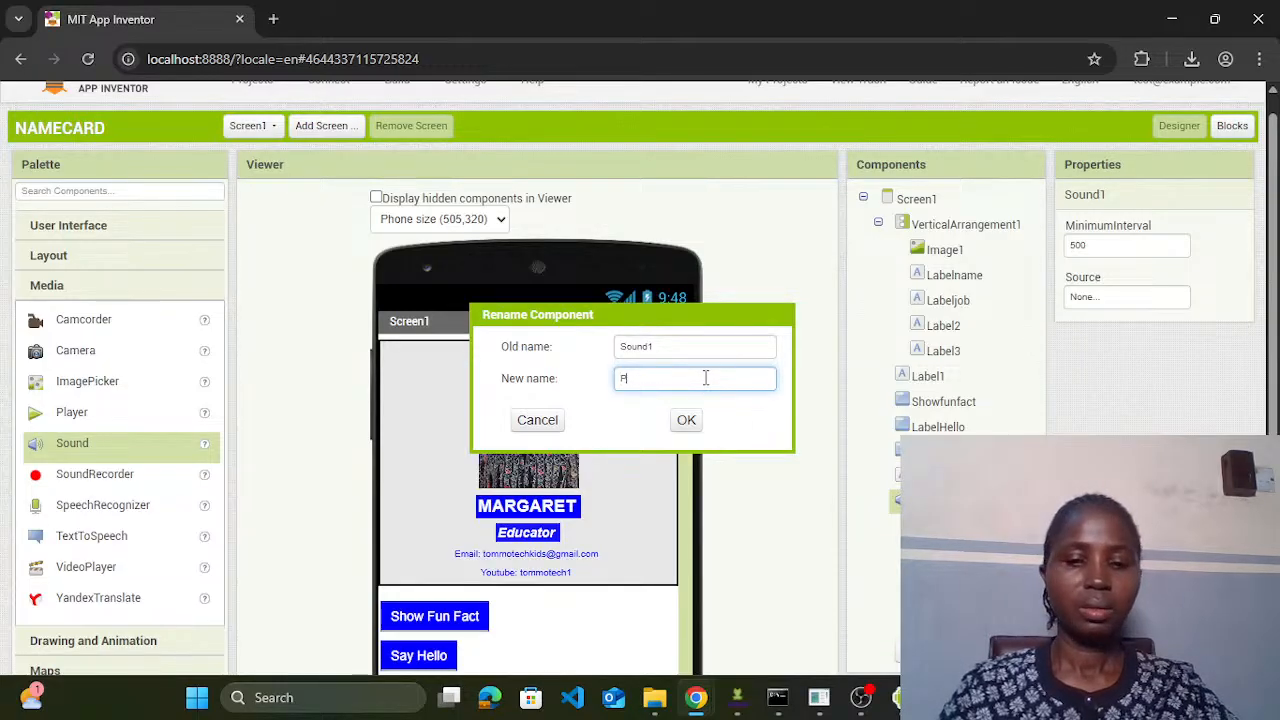
text(laysoun)
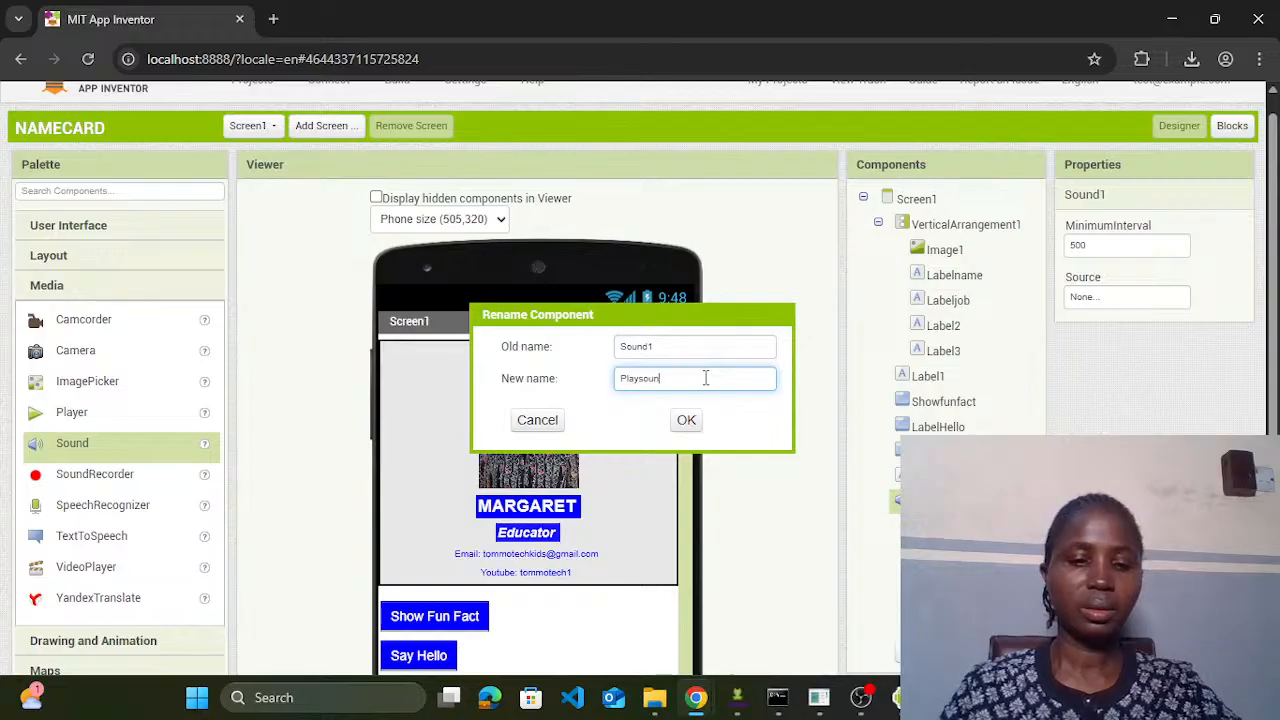
text(d)
click(690, 422)
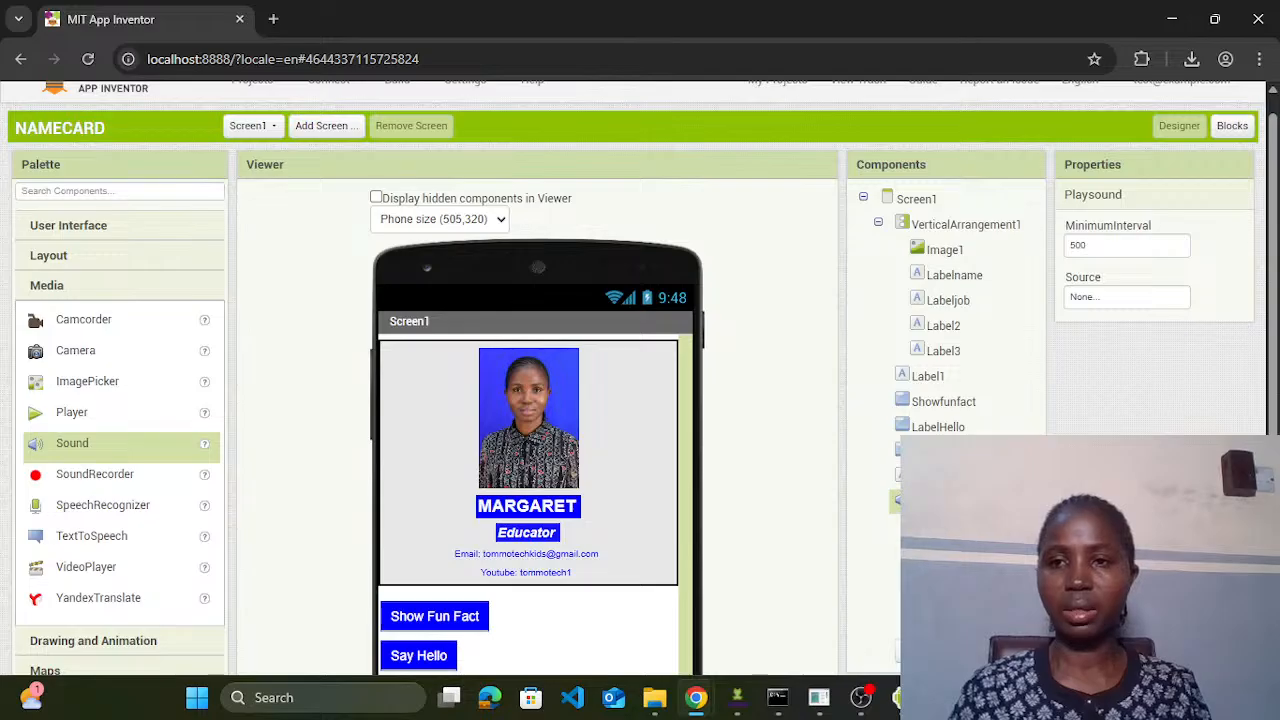
Step: Upload ding-101492.mp3 from the Music folder as the source of the Playsound component
click(1093, 303)
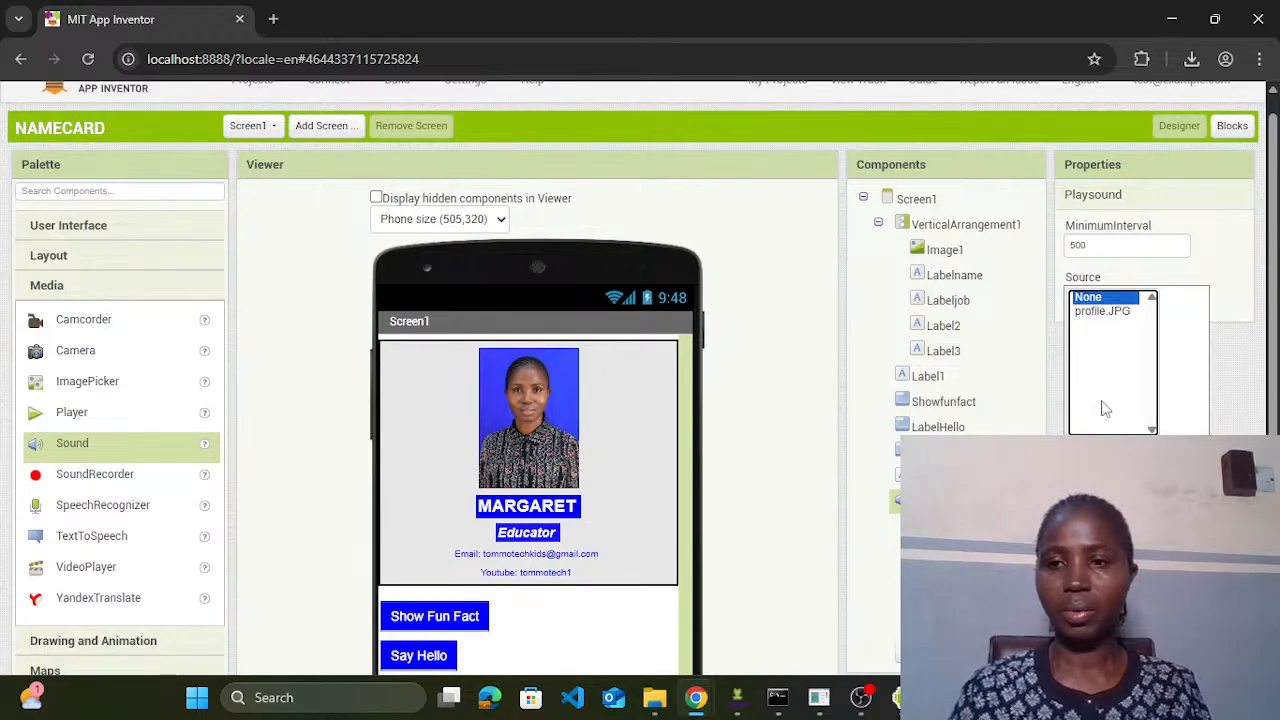
click(1107, 452)
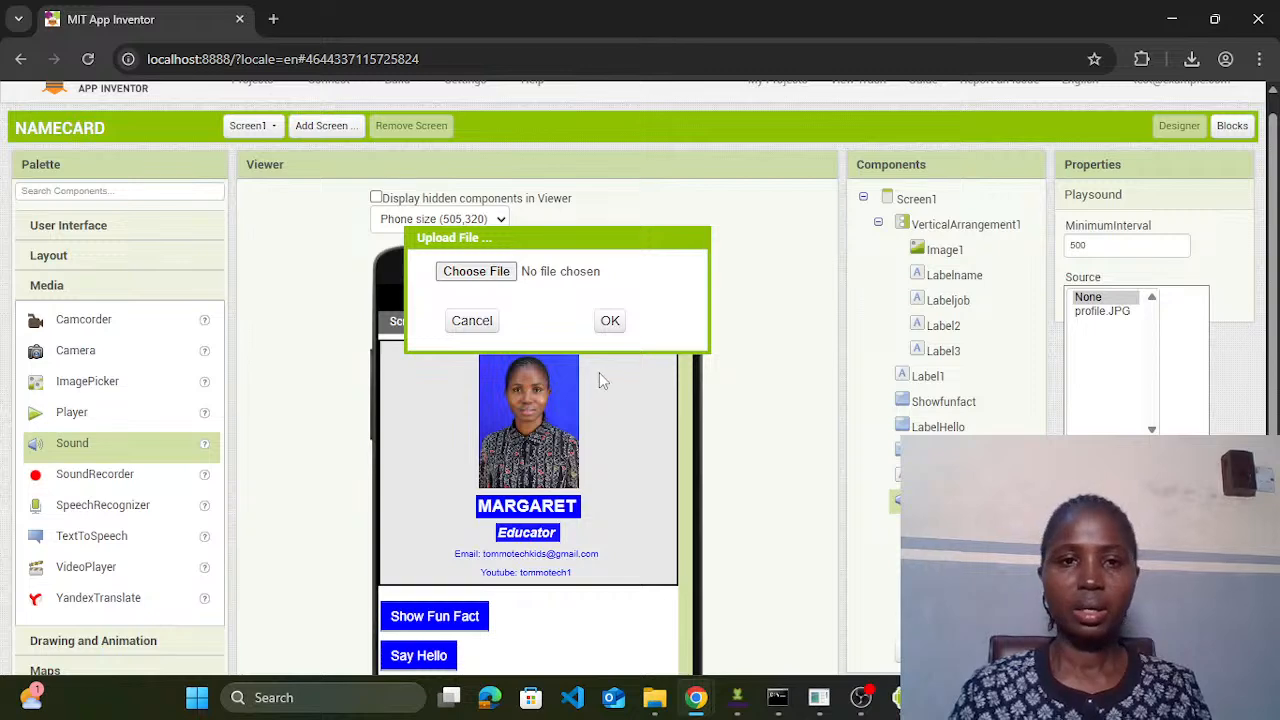
click(474, 276)
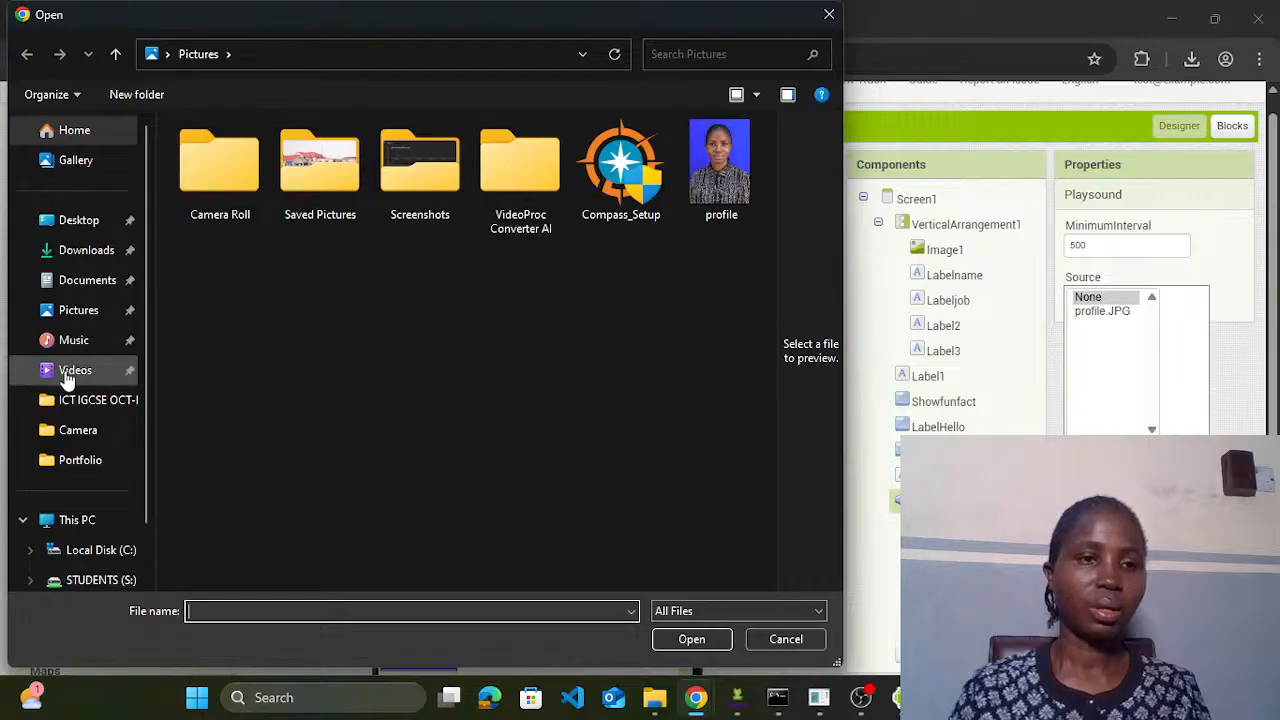
click(74, 342)
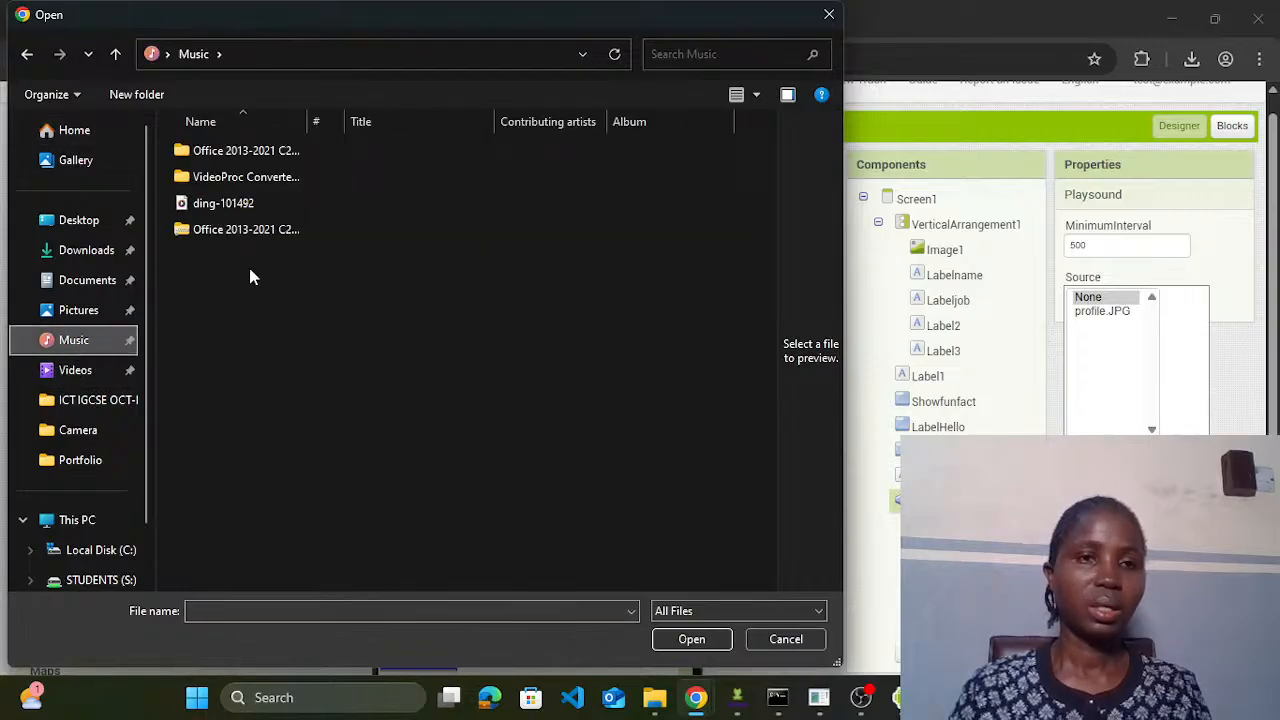
click(232, 210)
double_click(232, 210)
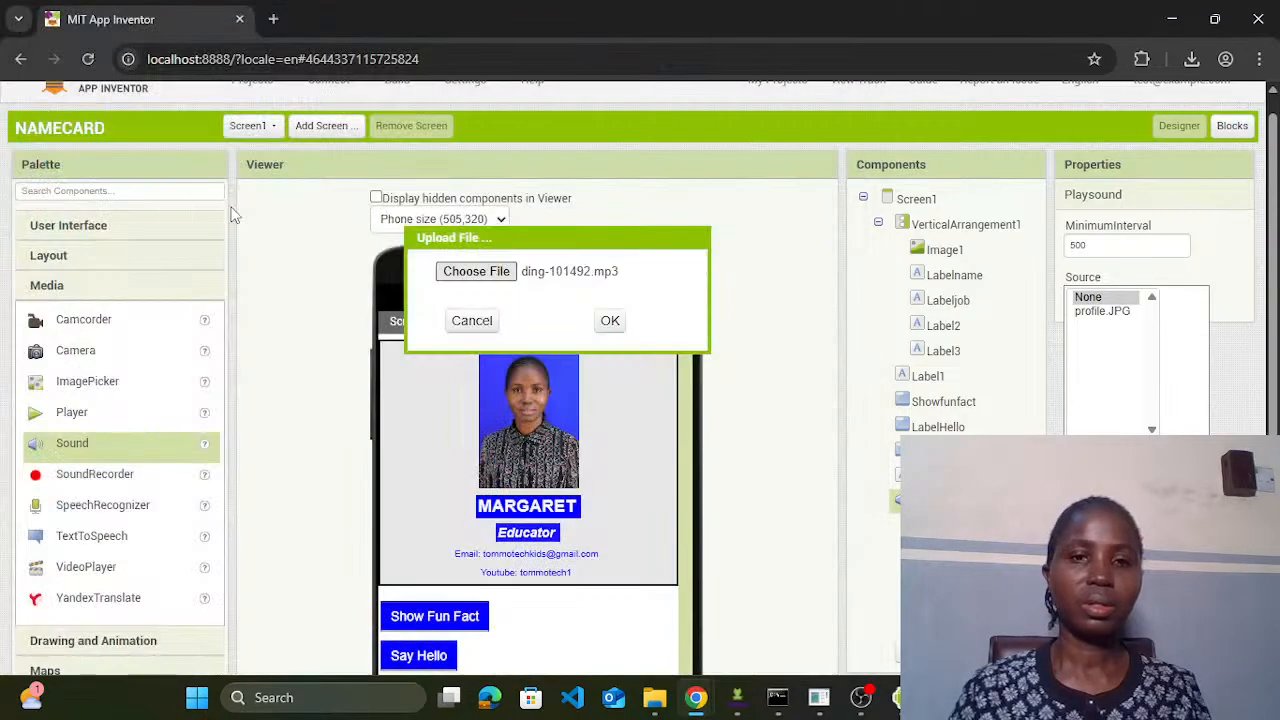
click(612, 322)
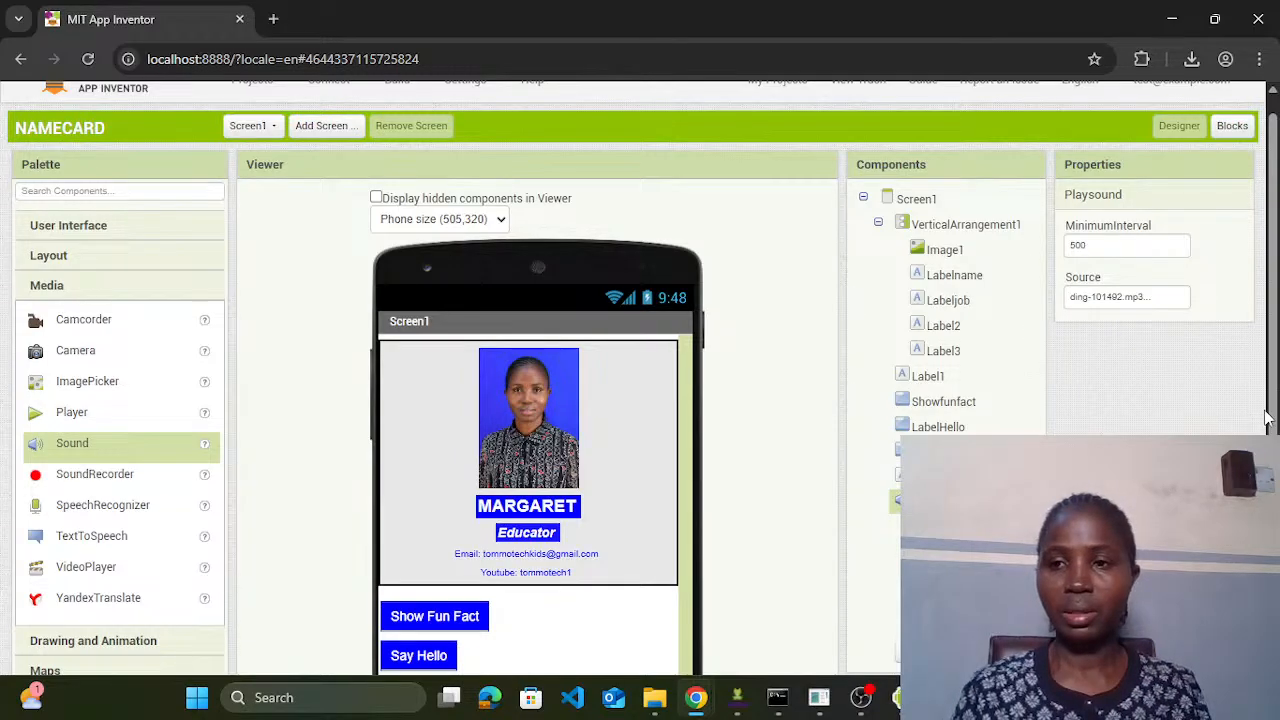
Step: Dismiss the Companion network error and add a TextToSpeech component to Screen1
scroll(1266, 418, down, 2)
scroll(640, 378, down, 2)
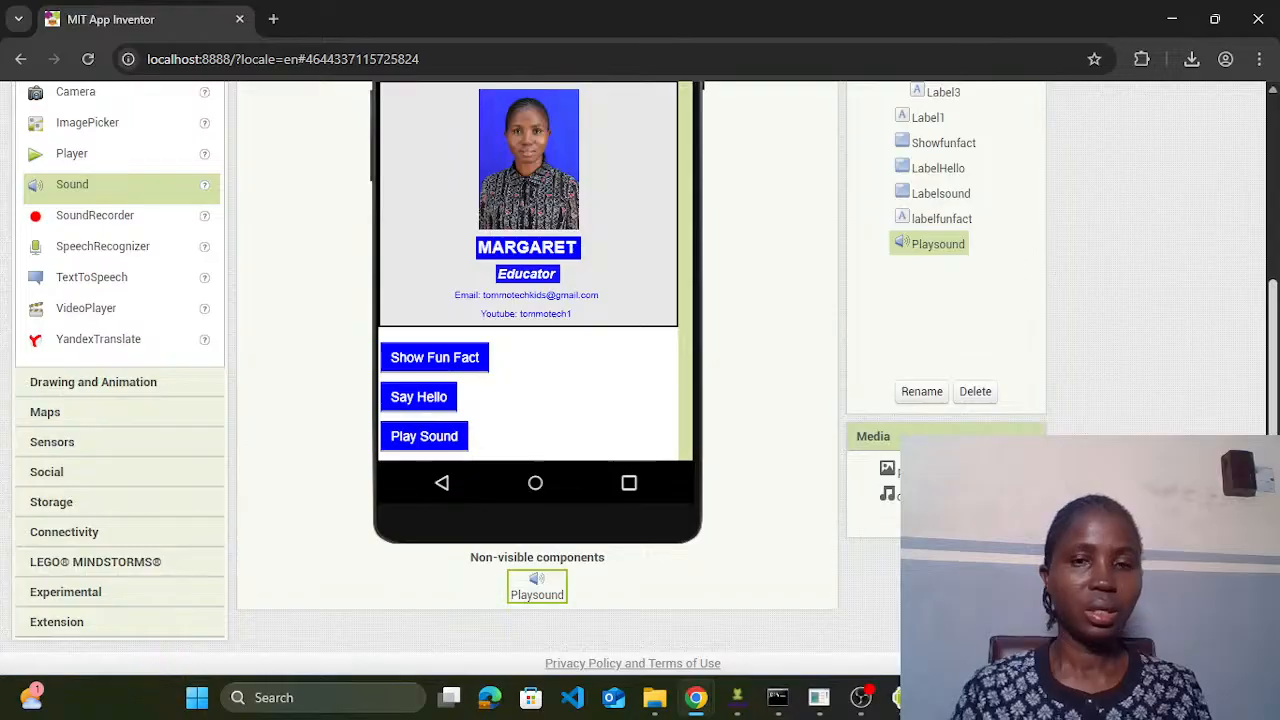
scroll(640, 378, up, 1)
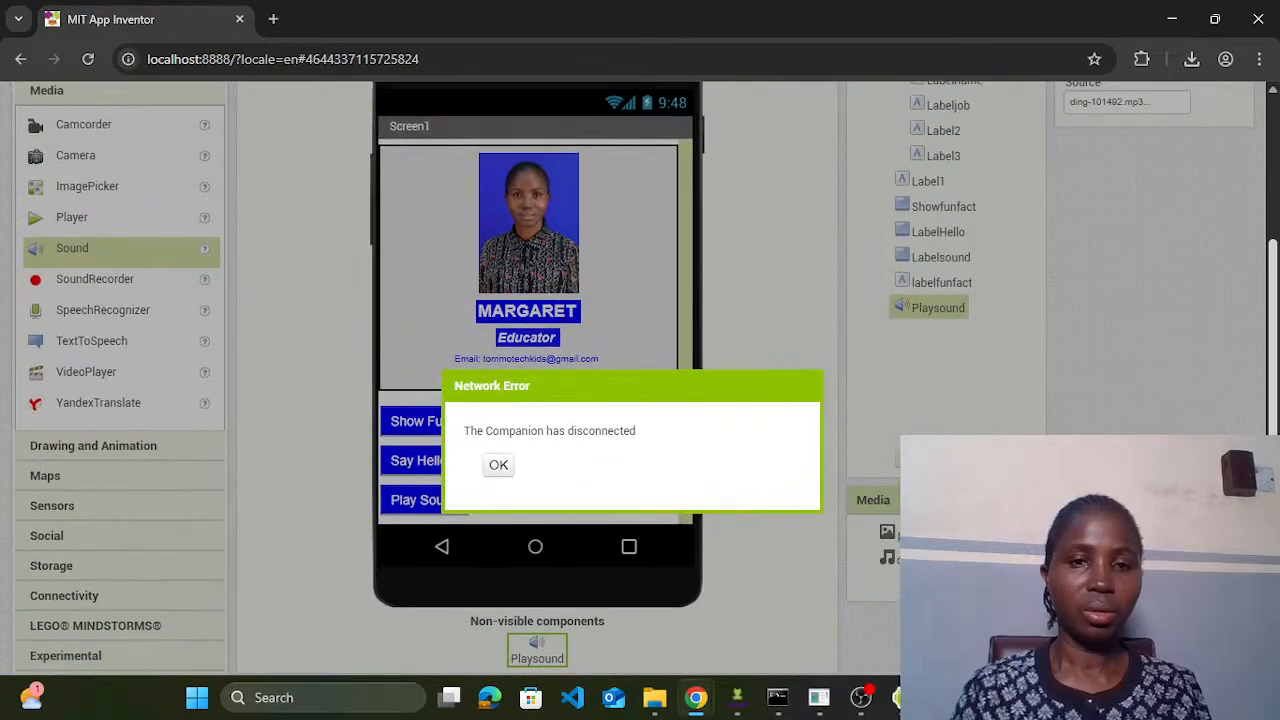
click(495, 466)
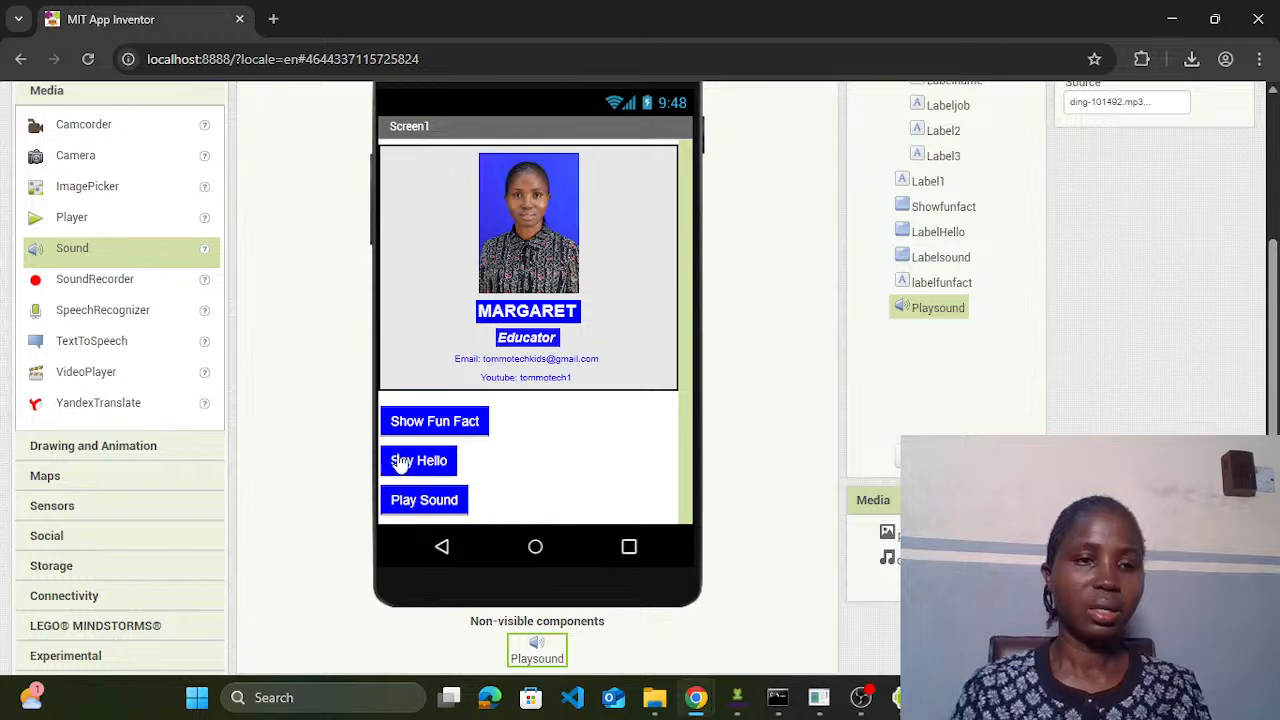
click(95, 348)
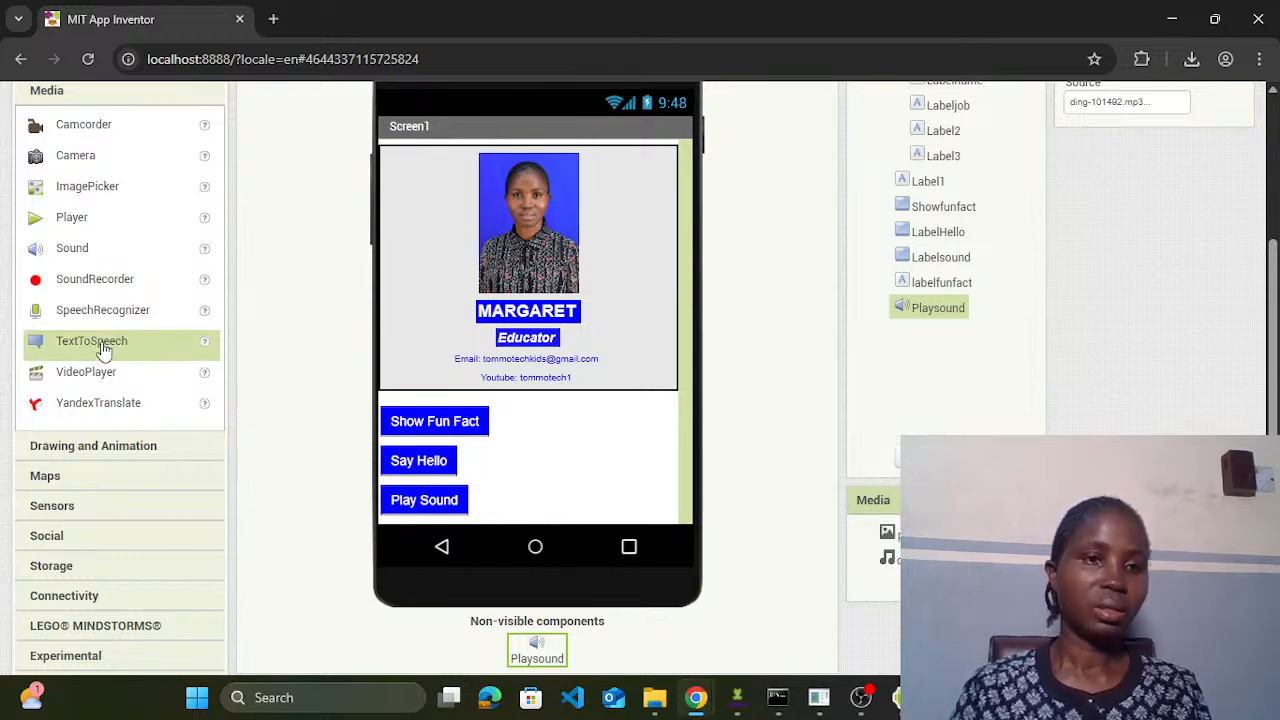
drag(103, 350, 620, 647)
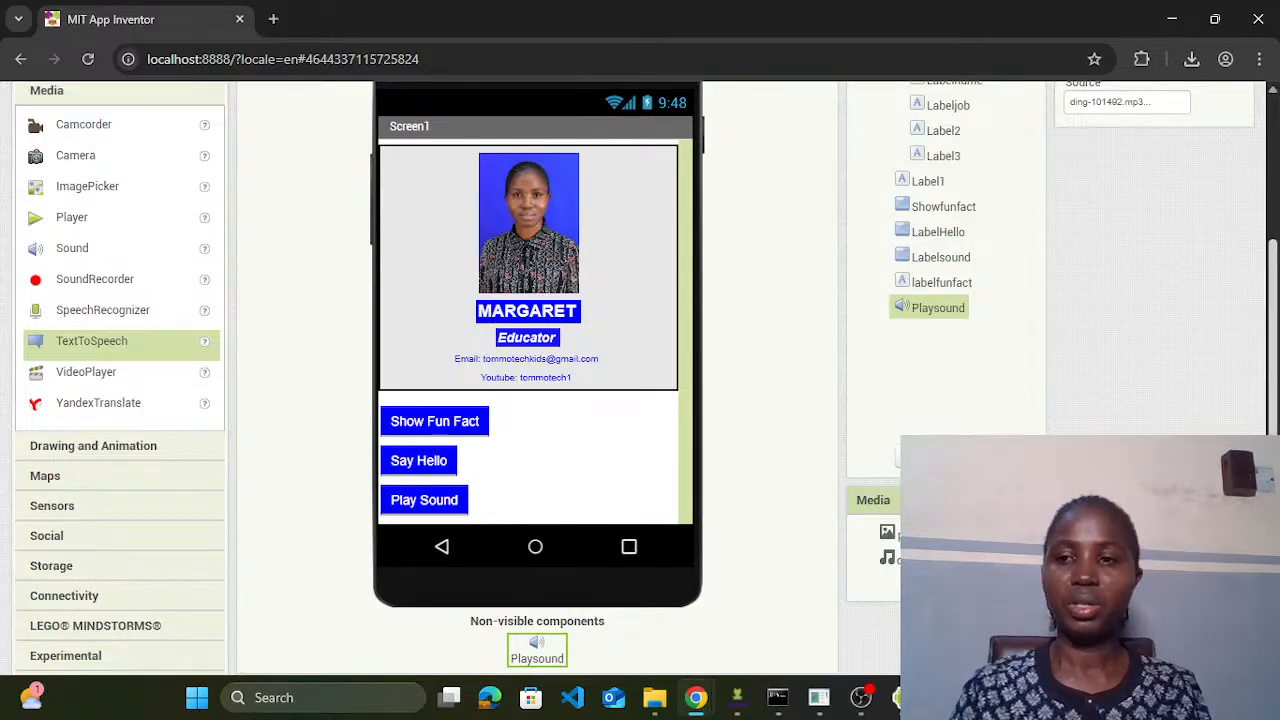
scroll(255, 461, down, 1)
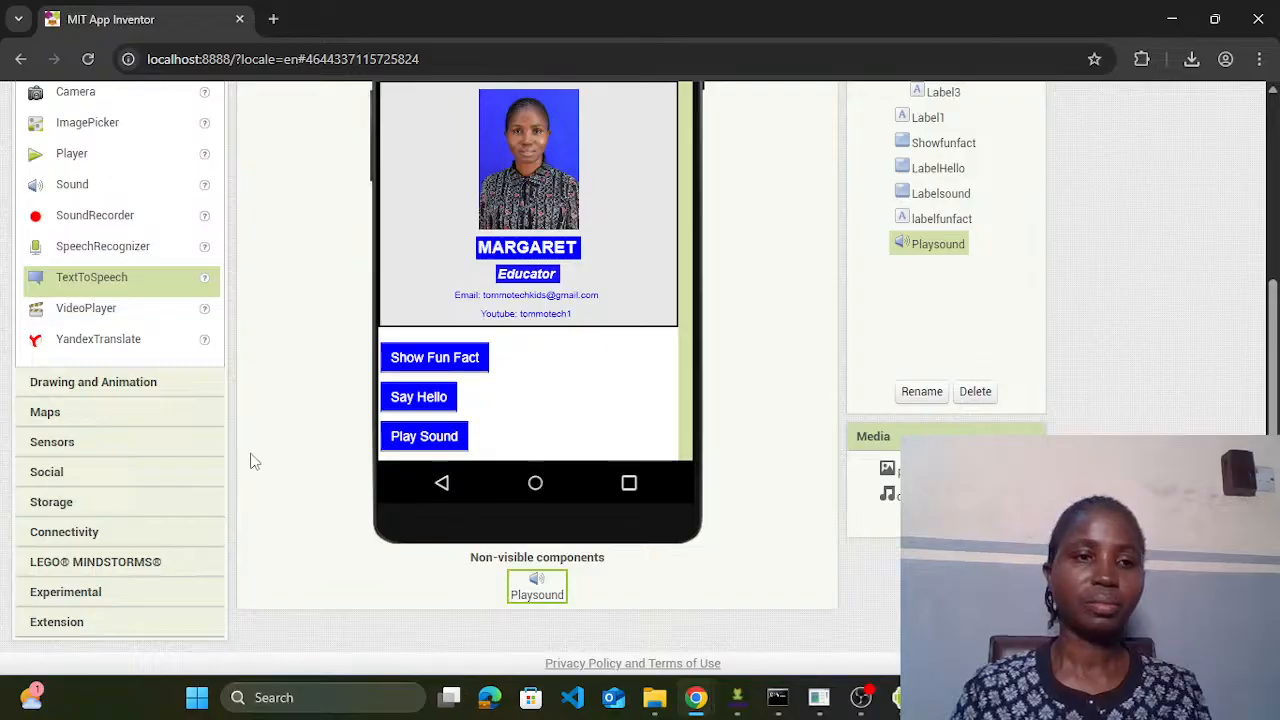
drag(94, 284, 492, 284)
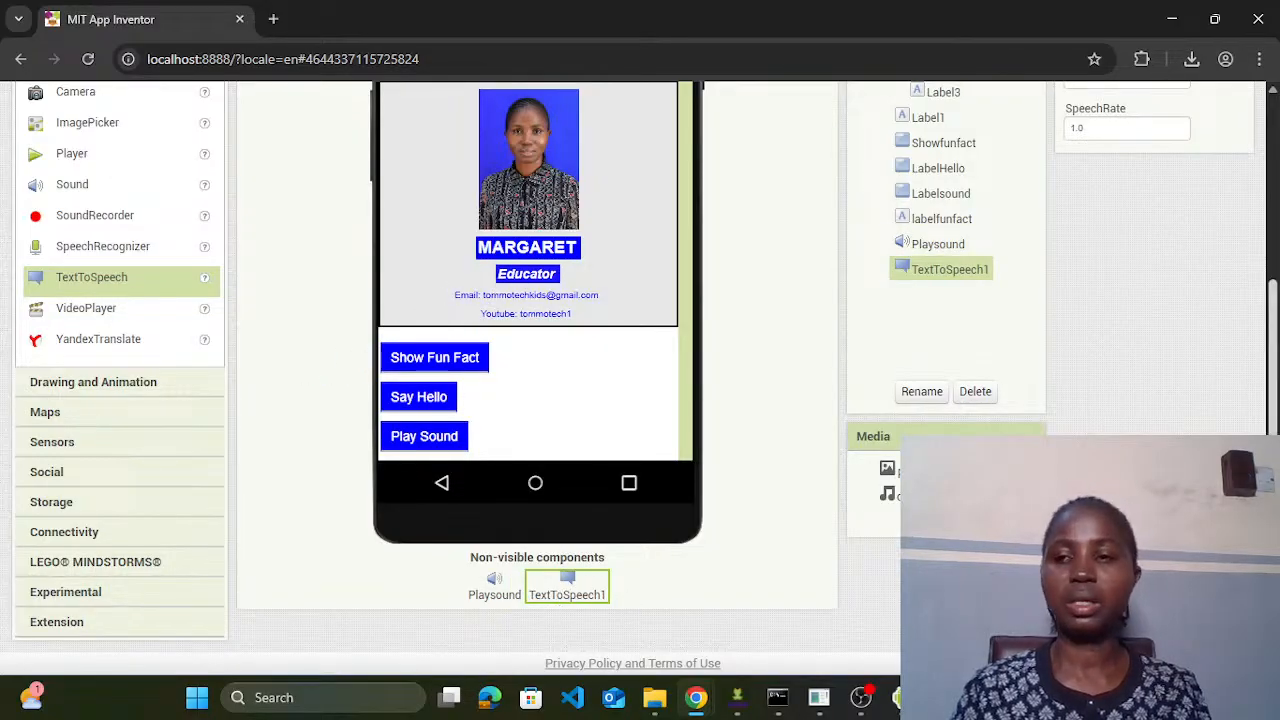
Step: Examine the TextToSpeech component's country, language, pitch and speech rate properties and review the screen's component list
scroll(1248, 309, up, 4)
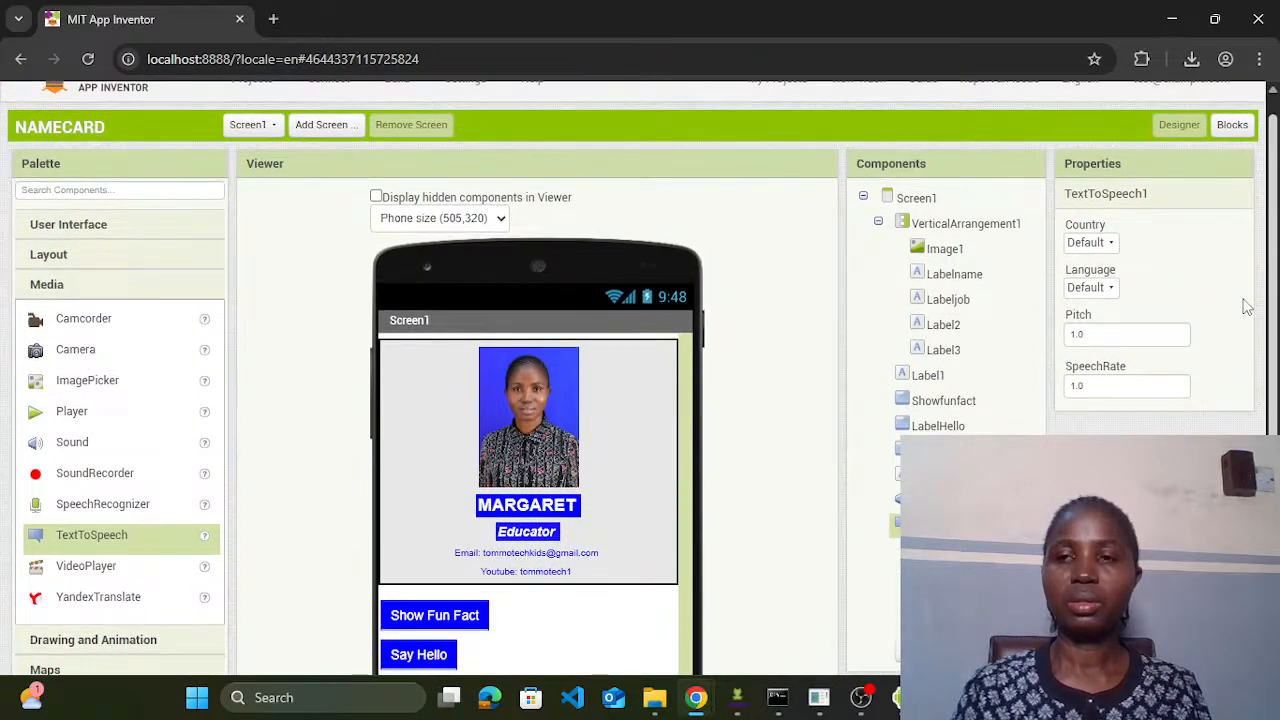
drag(1243, 299, 1210, 363)
scroll(1210, 363, down, 2)
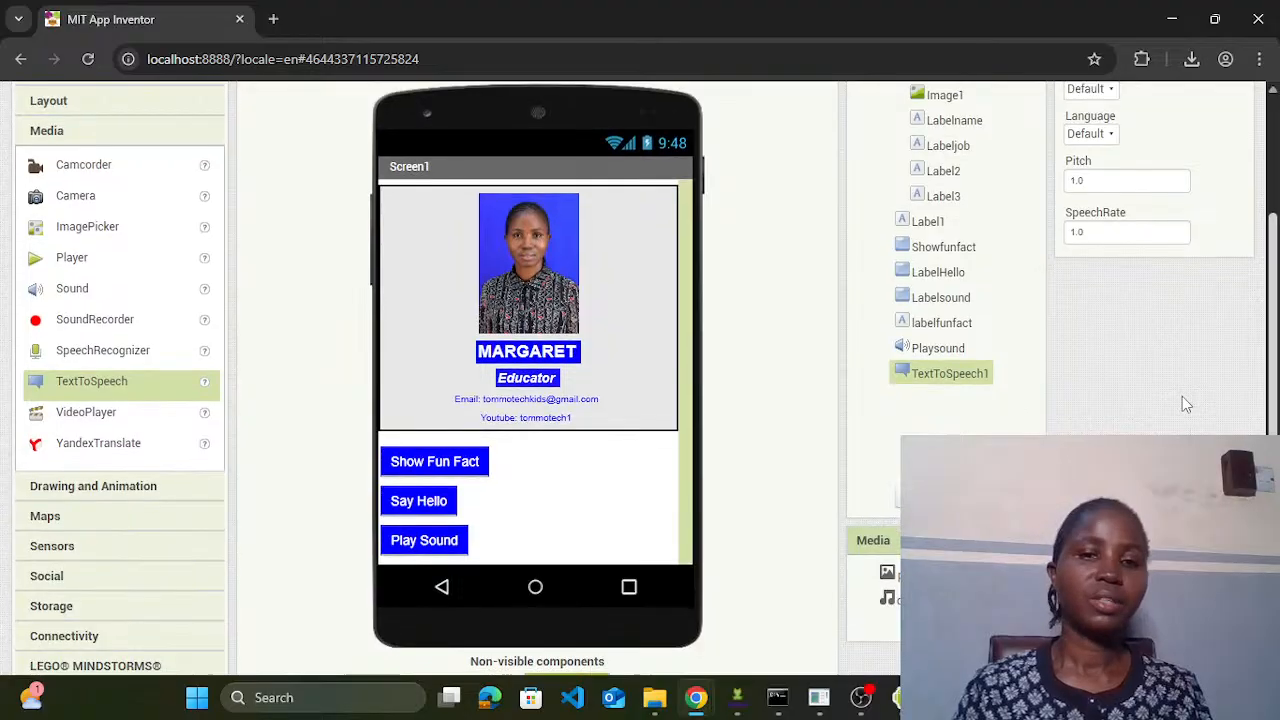
scroll(1194, 368, up, 4)
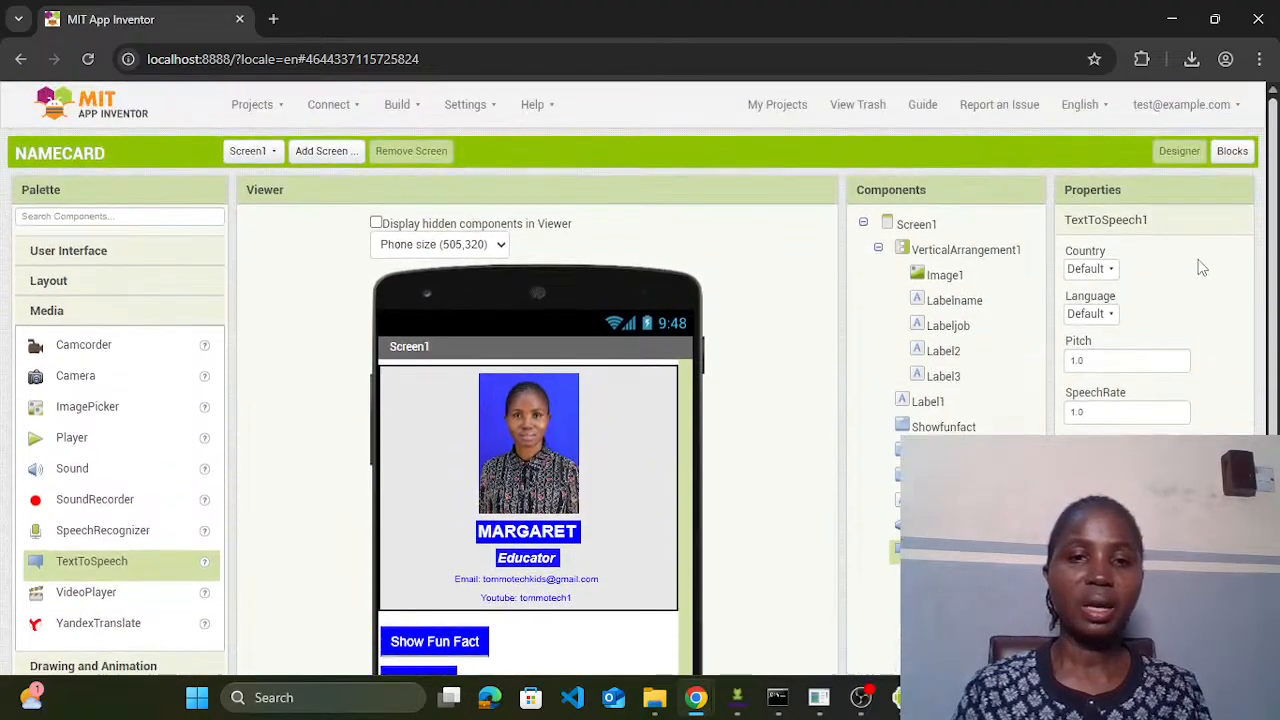
scroll(1183, 300, down, 3)
scroll(1187, 393, down, 1)
scroll(1187, 393, up, 4)
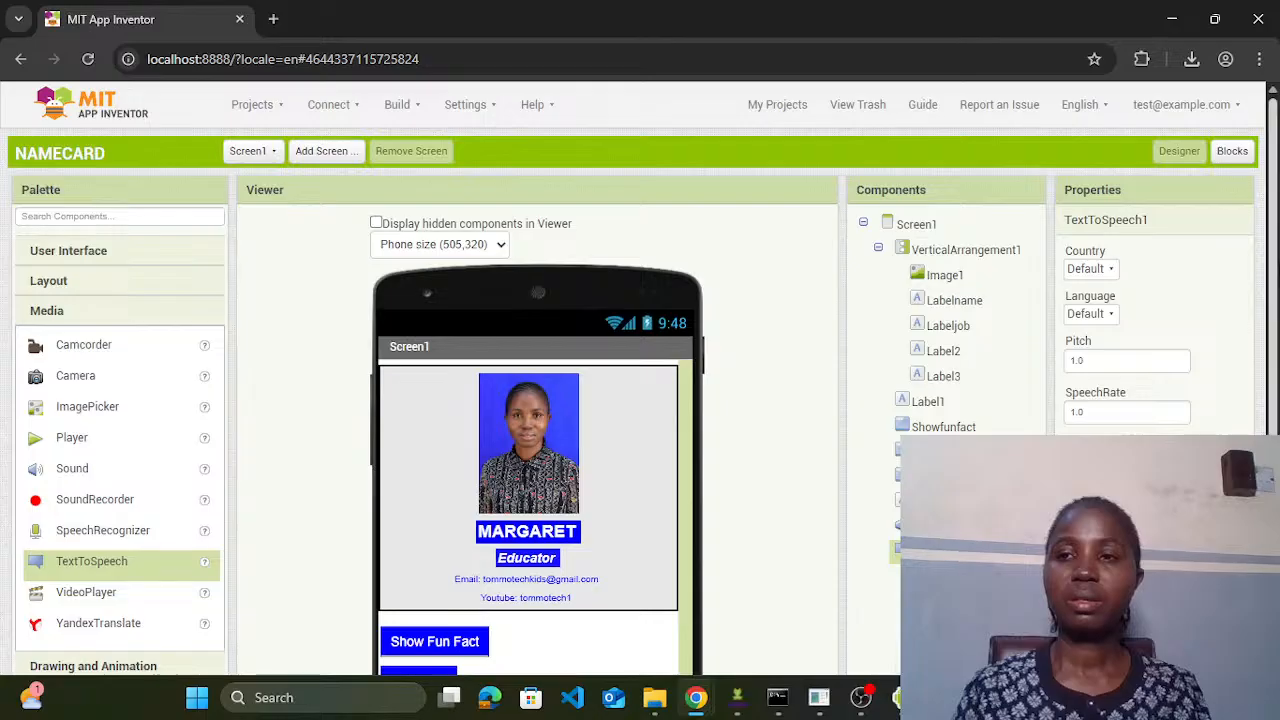
scroll(1187, 393, down, 3)
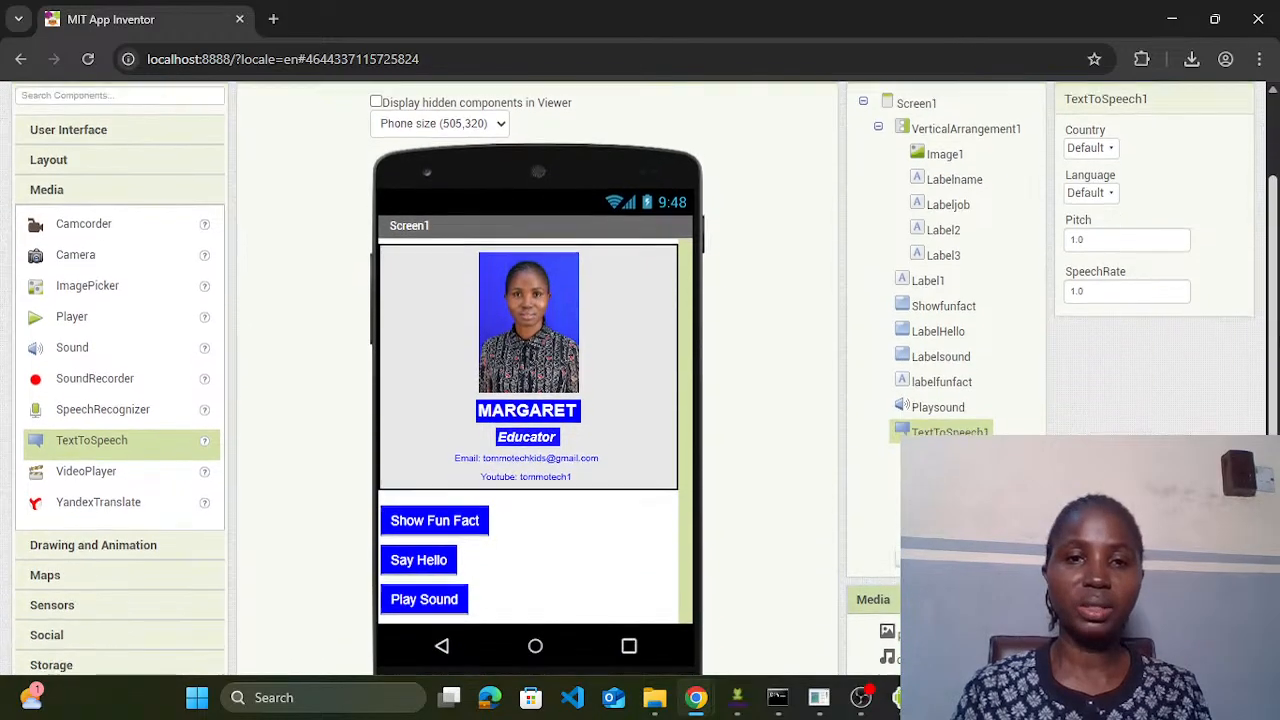
scroll(1187, 393, up, 3)
drag(1277, 220, 1263, 268)
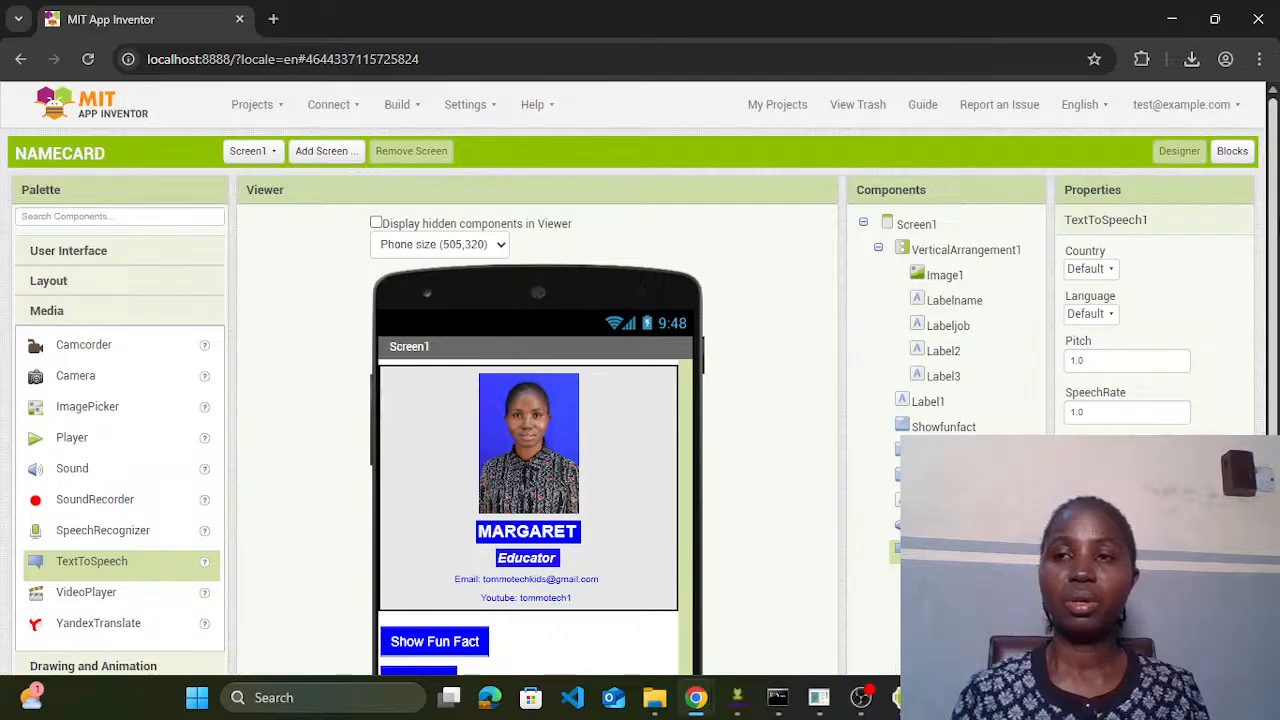
drag(1274, 215, 1276, 313)
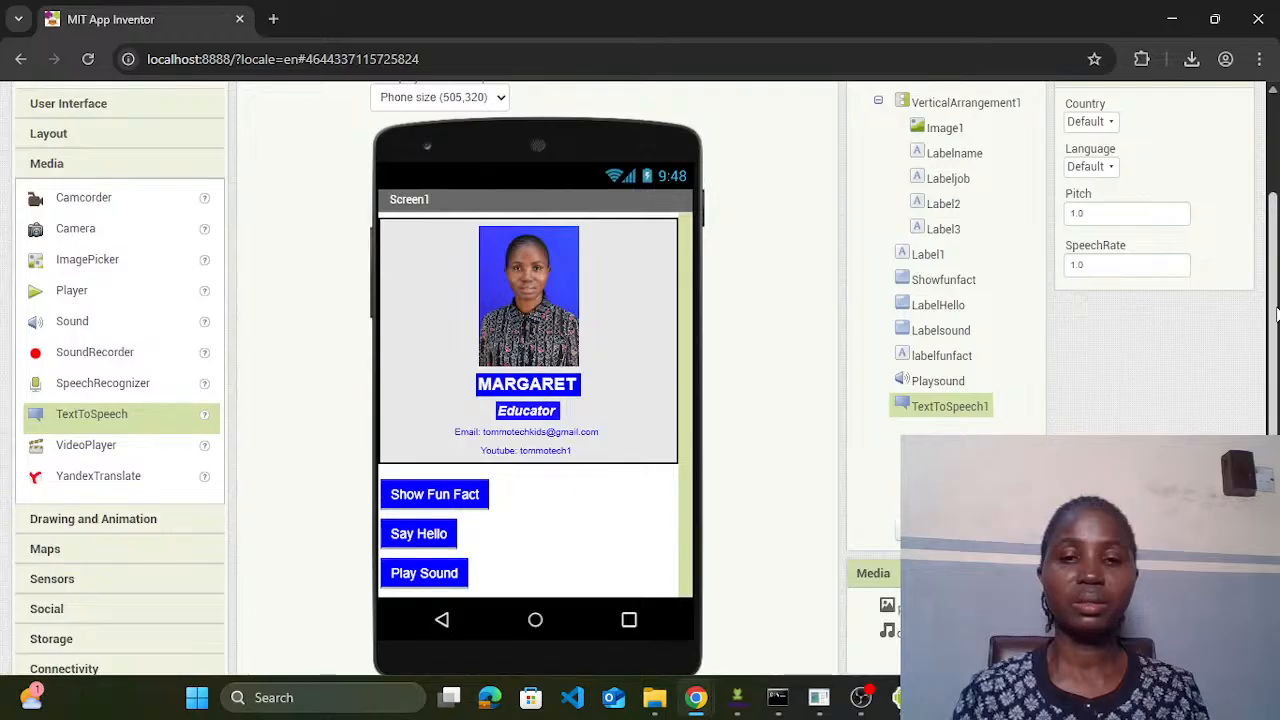
Step: Switch to the YouTube Studio live streaming window and end the Digital Name Card live stream
click(699, 700)
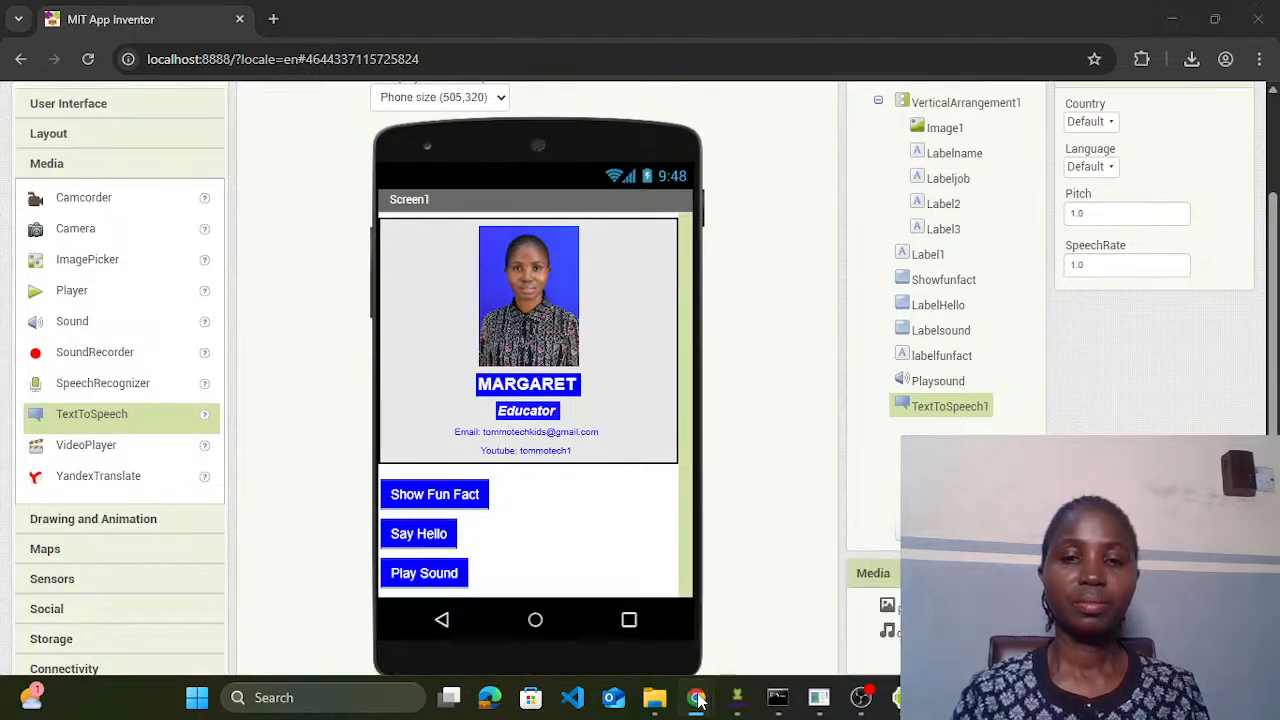
right_click(699, 700)
click(695, 708)
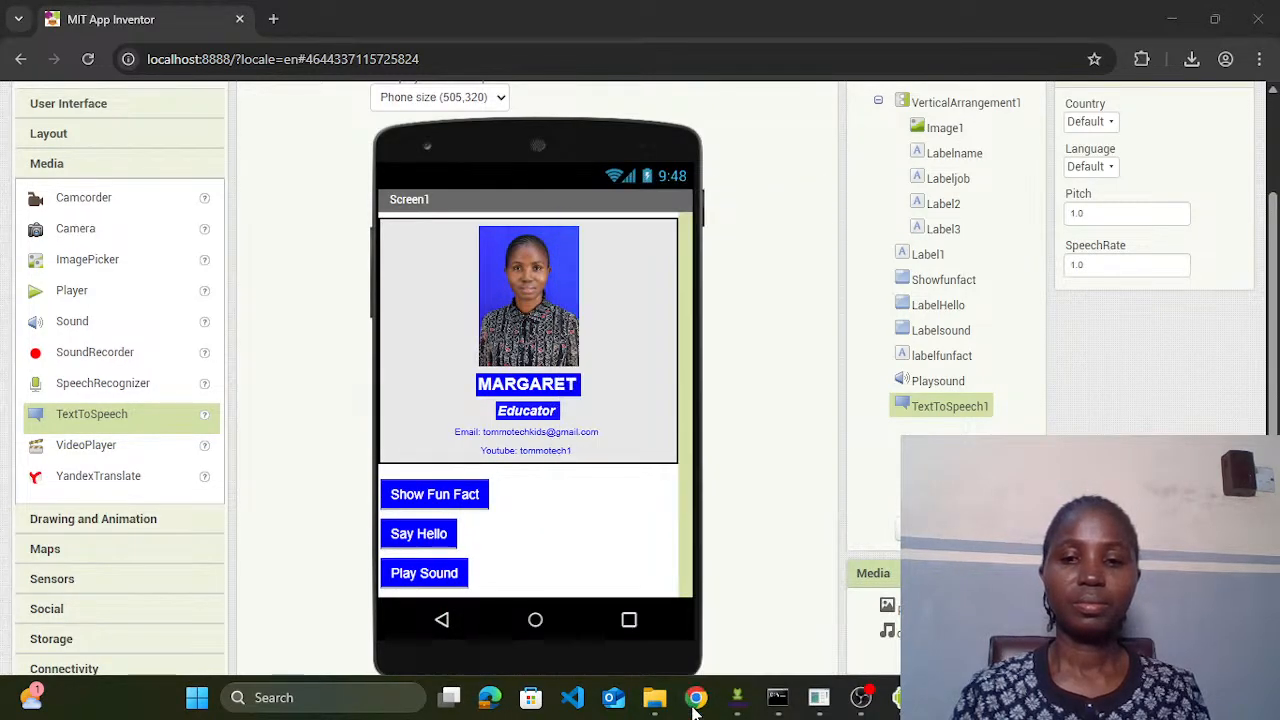
mouse_move(695, 710)
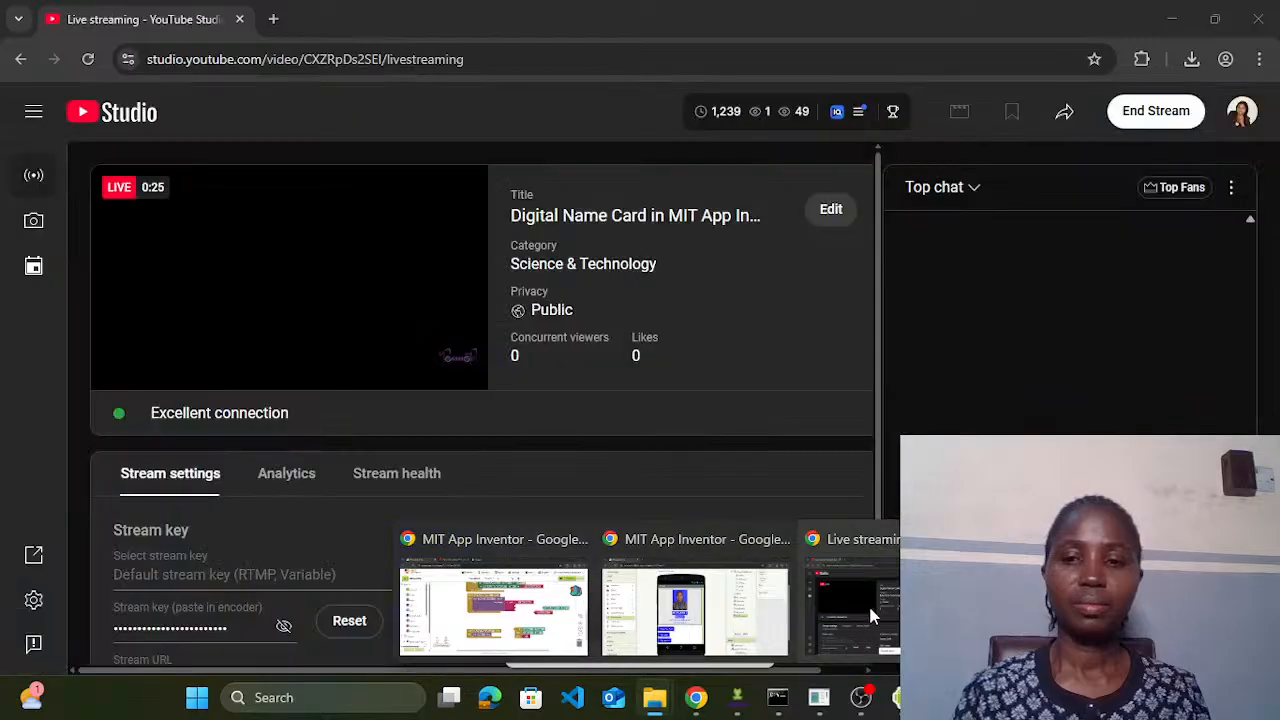
click(869, 599)
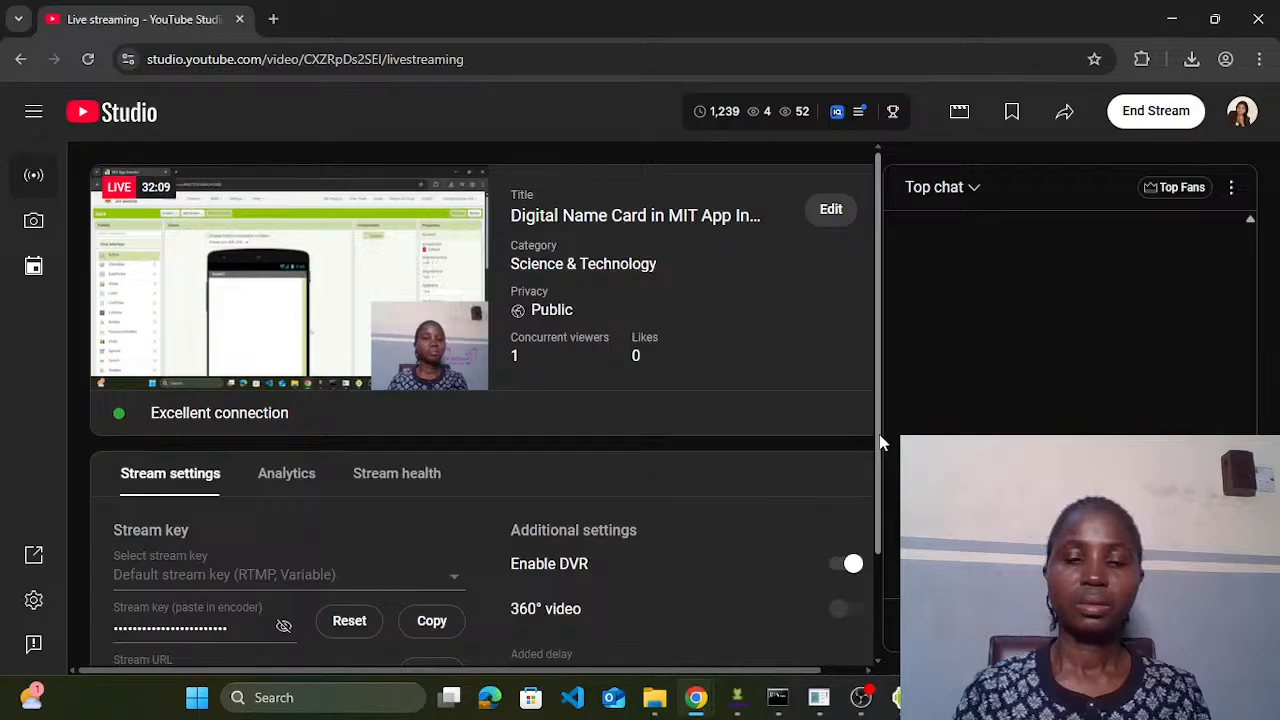
mouse_move(879, 434)
mouse_down()
mouse_move(891, 543)
mouse_move(874, 434)
mouse_up()
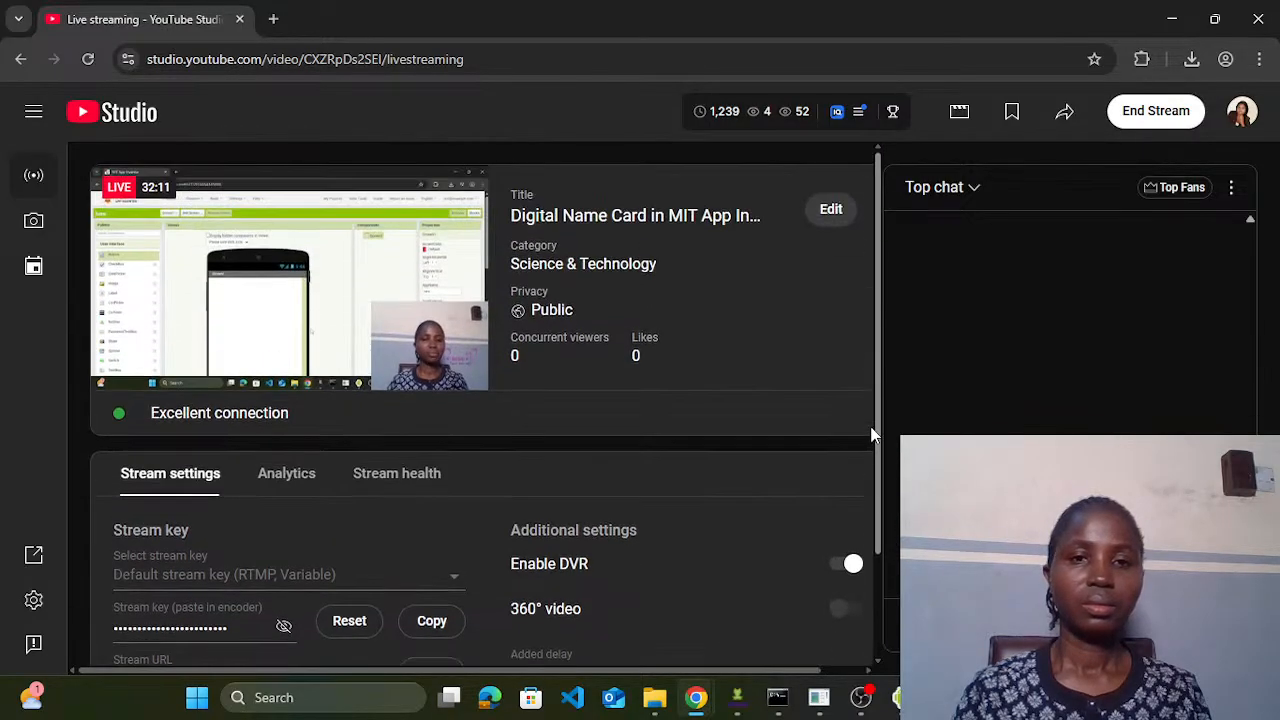
click(1146, 114)
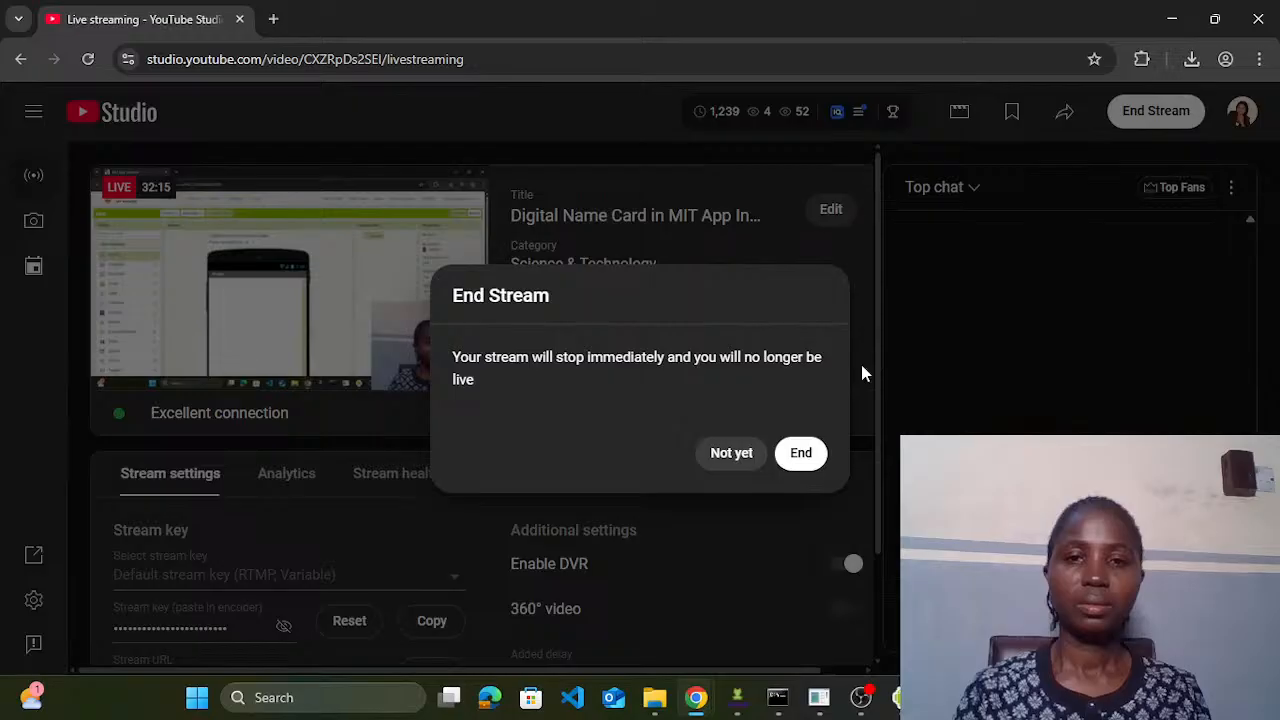
click(802, 453)
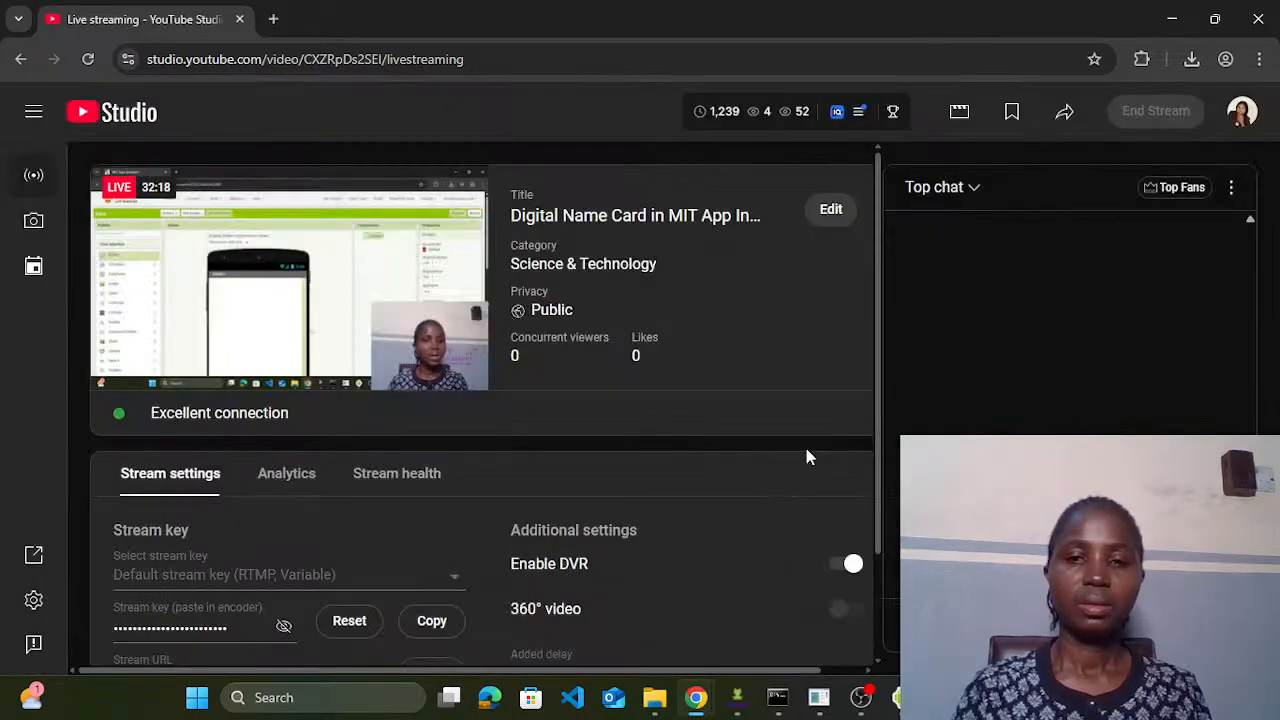